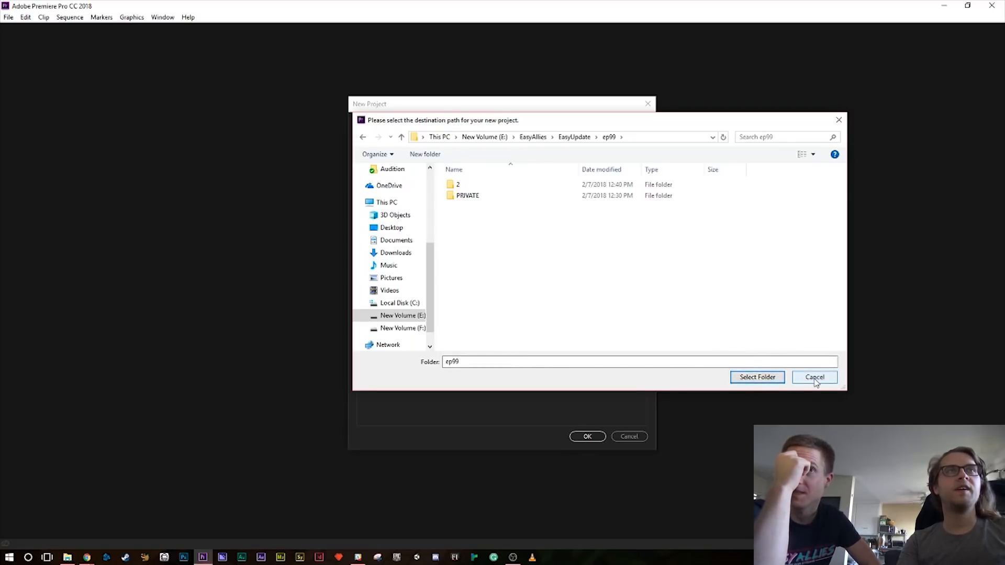
- Create a new project named HuberEditingClass101 in the ep99 folder, keeping the default general settings
left_click(764, 380)
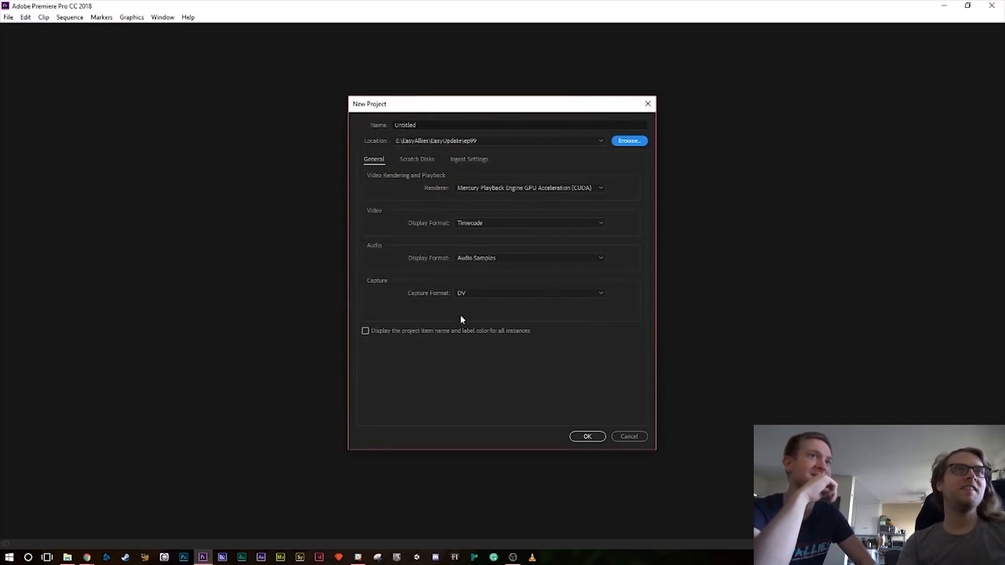
double_click(446, 127)
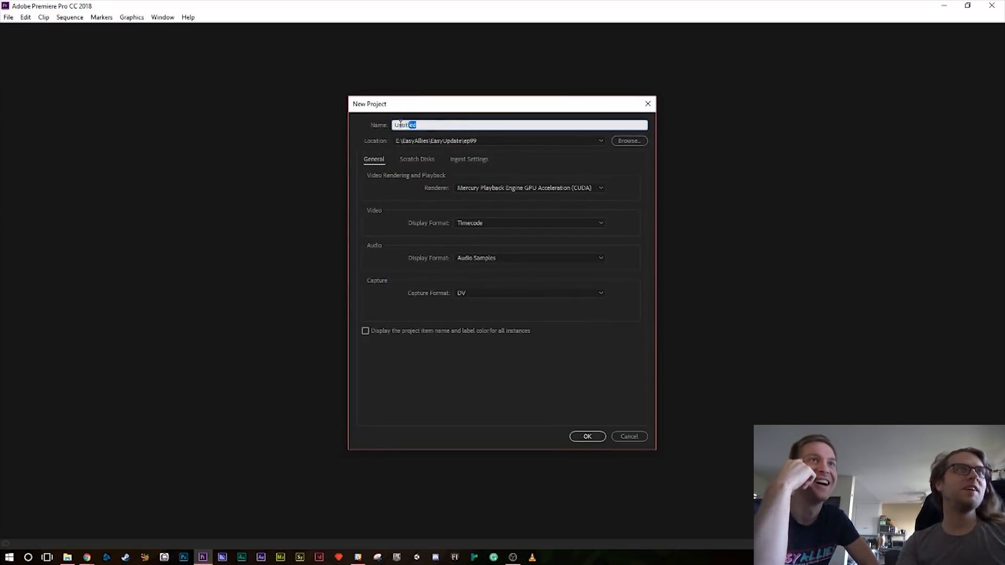
type("Hube")
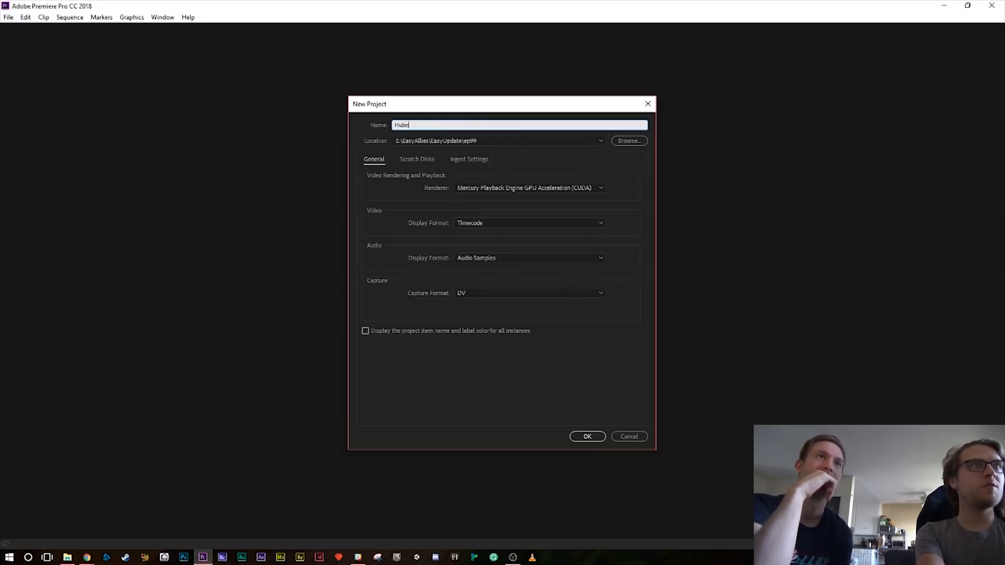
type("rEditingClass")
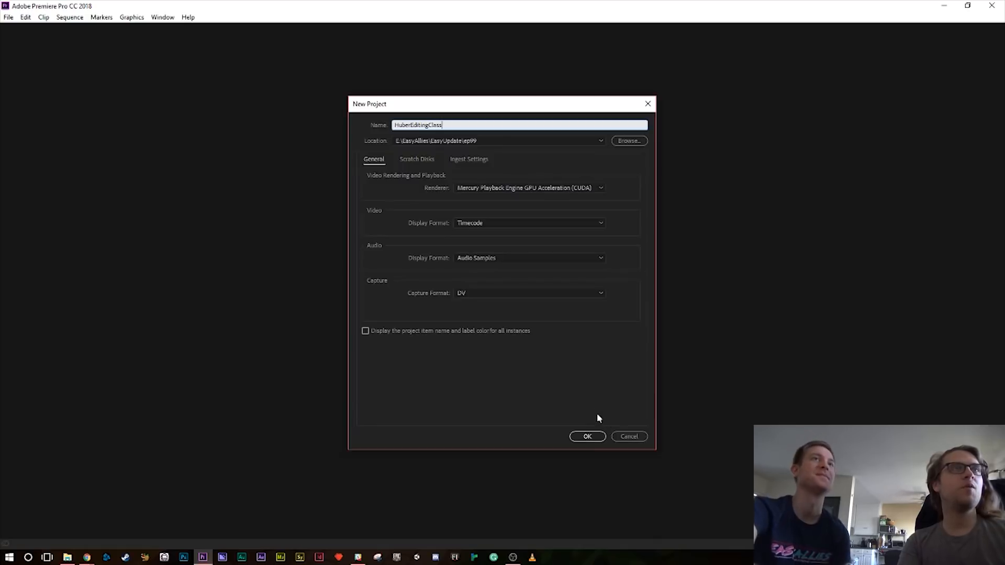
type("101")
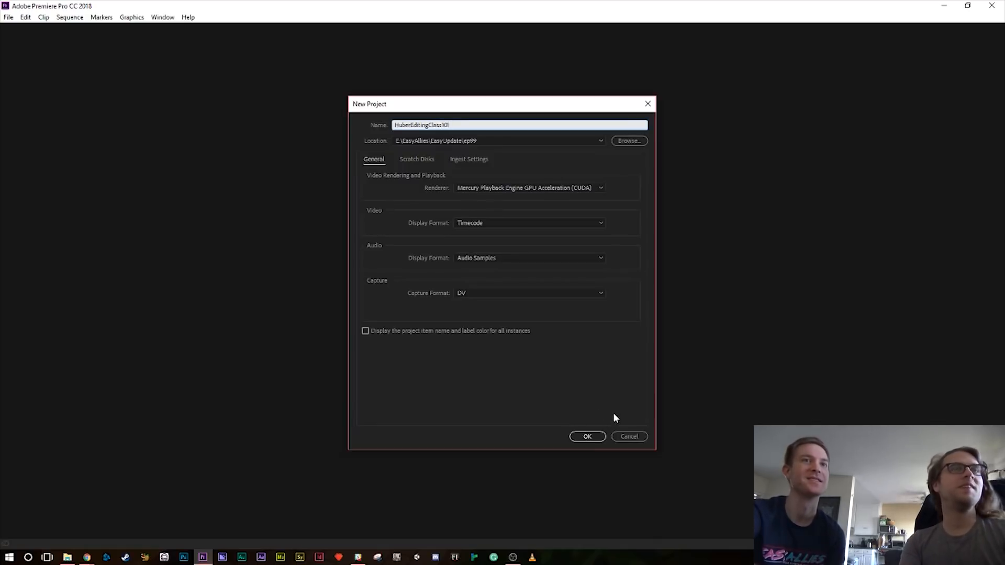
left_click(587, 437)
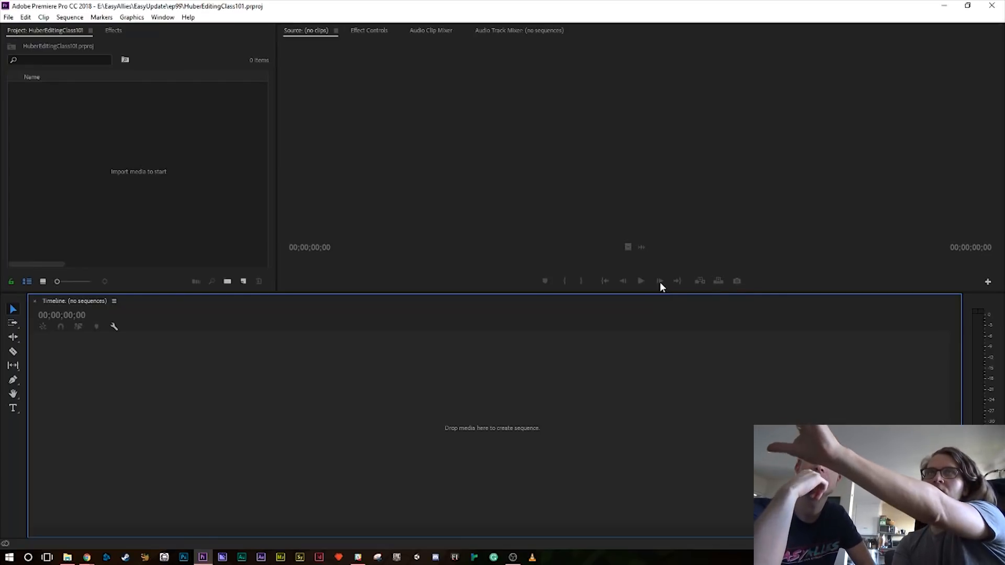
- Switch the layout to the IanOneScreen workspace and save the project
left_click(155, 20)
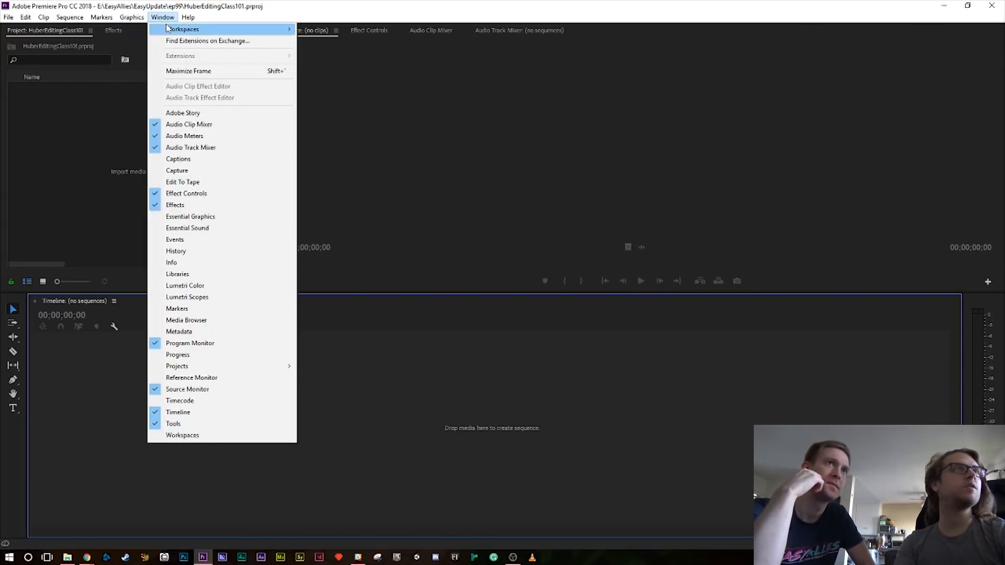
mouse_move(168, 28)
left_click(367, 110)
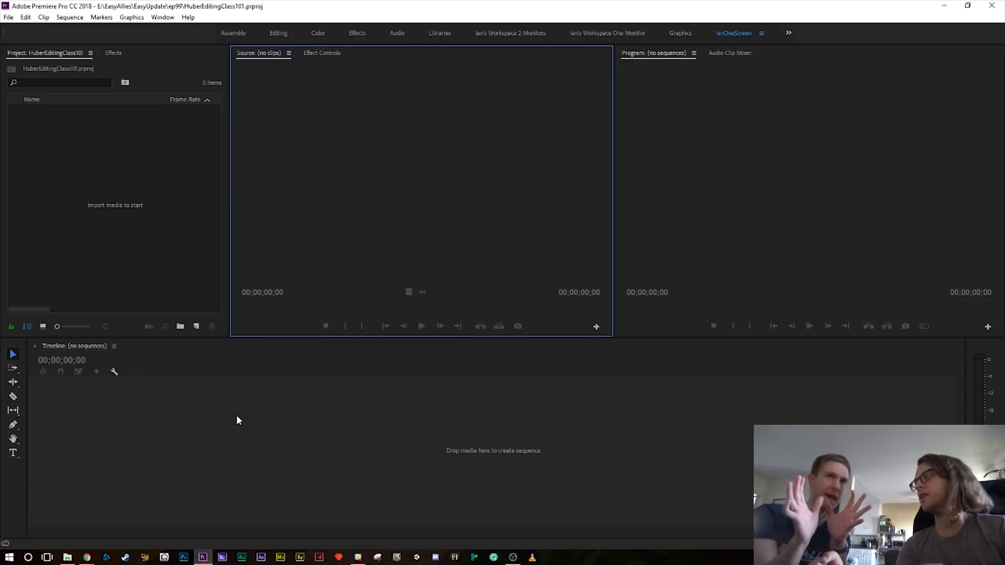
key("ctrl+s")
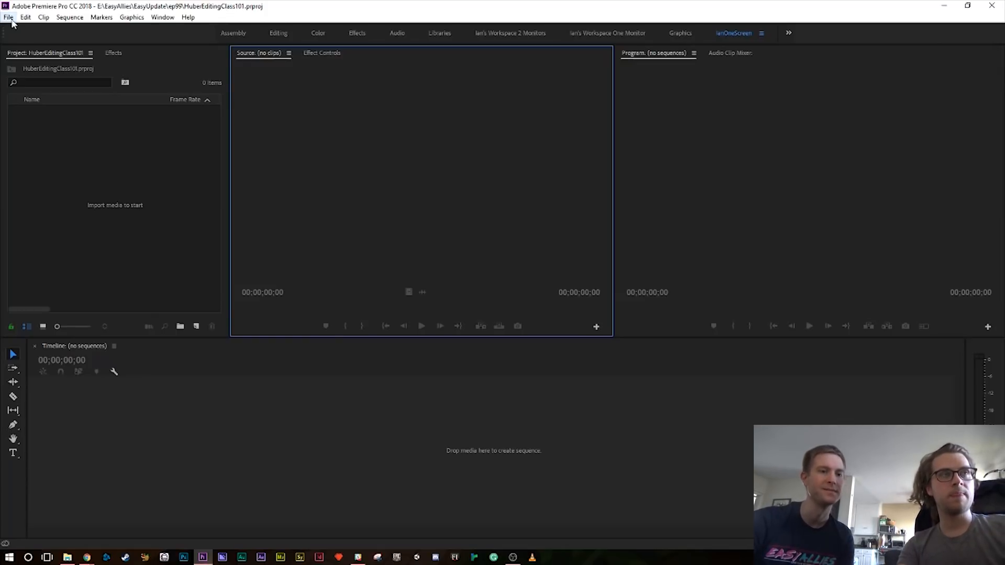
left_click(180, 377)
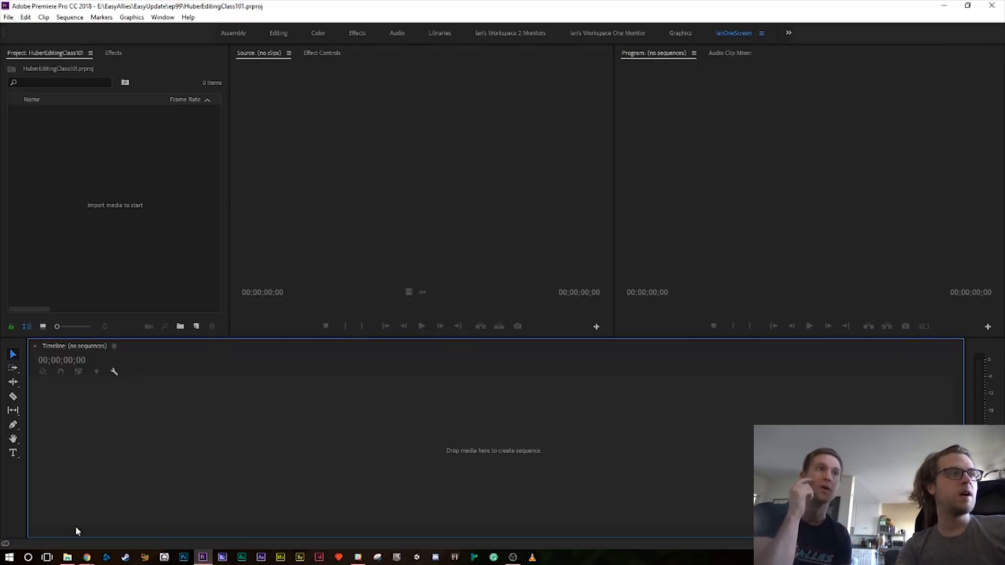
- Look up the shortcut for the "add edit" command in the keyboard shortcuts, then close the dialog
left_click(10, 18)
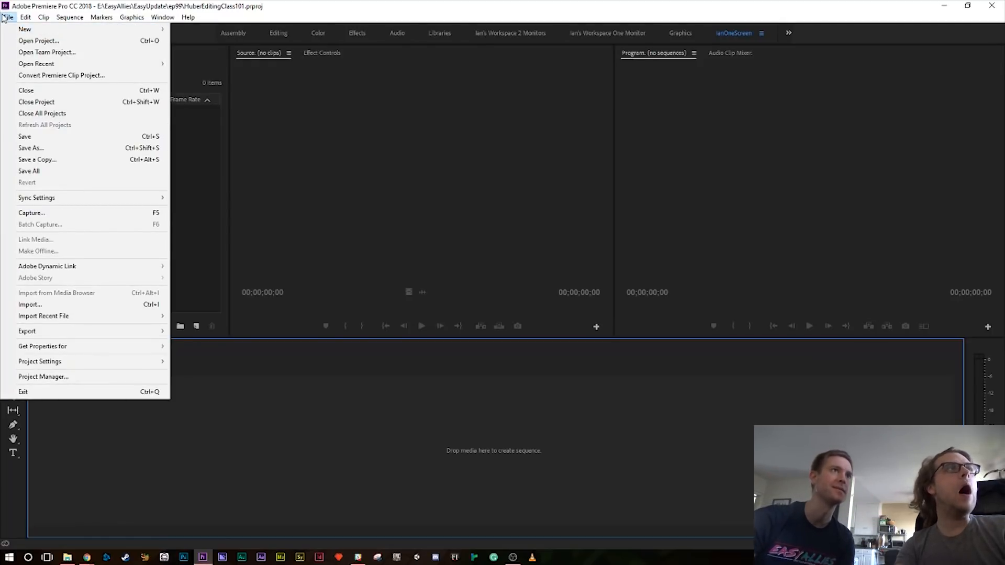
mouse_move(25, 17)
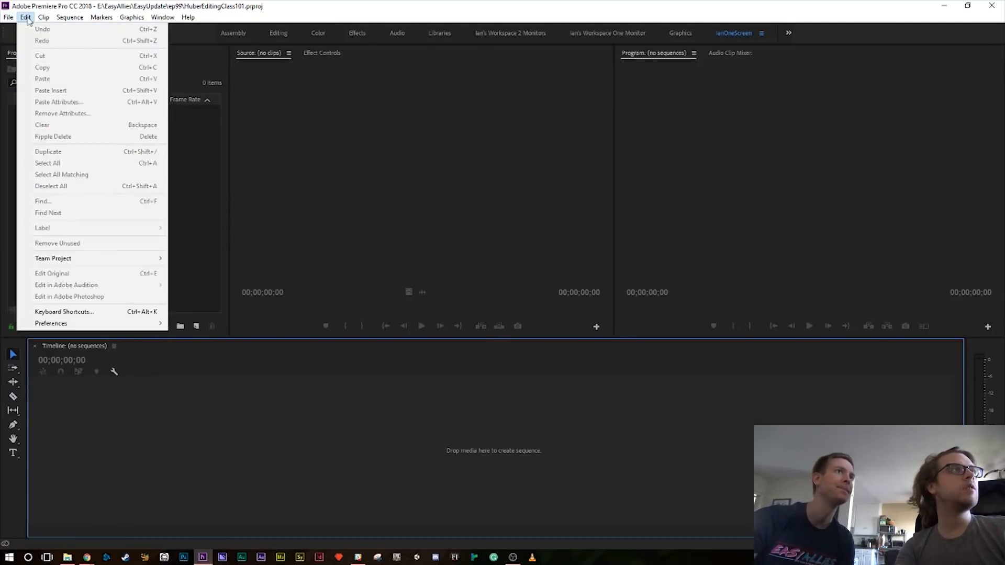
left_click(55, 313)
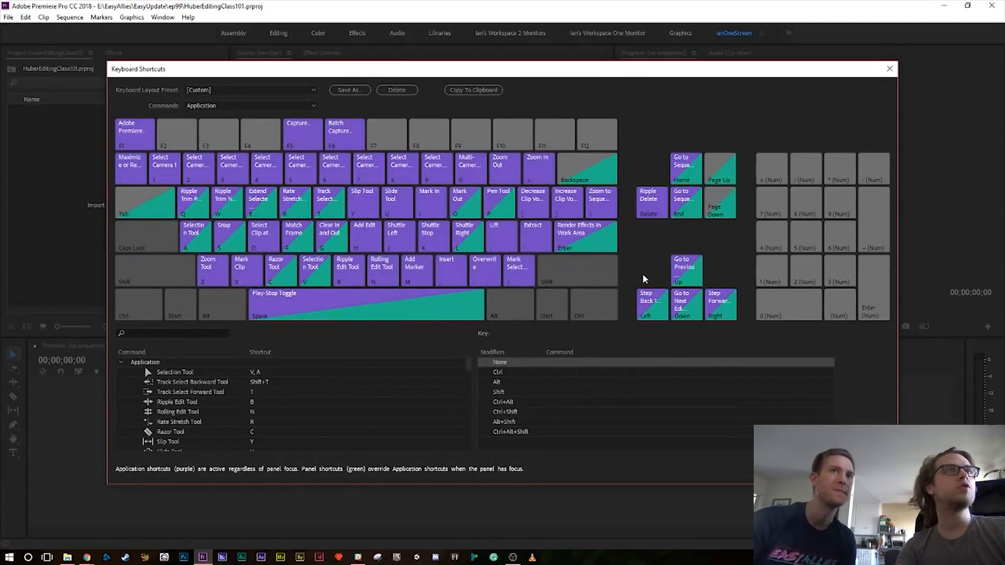
left_click_drag(387, 69, 441, 57)
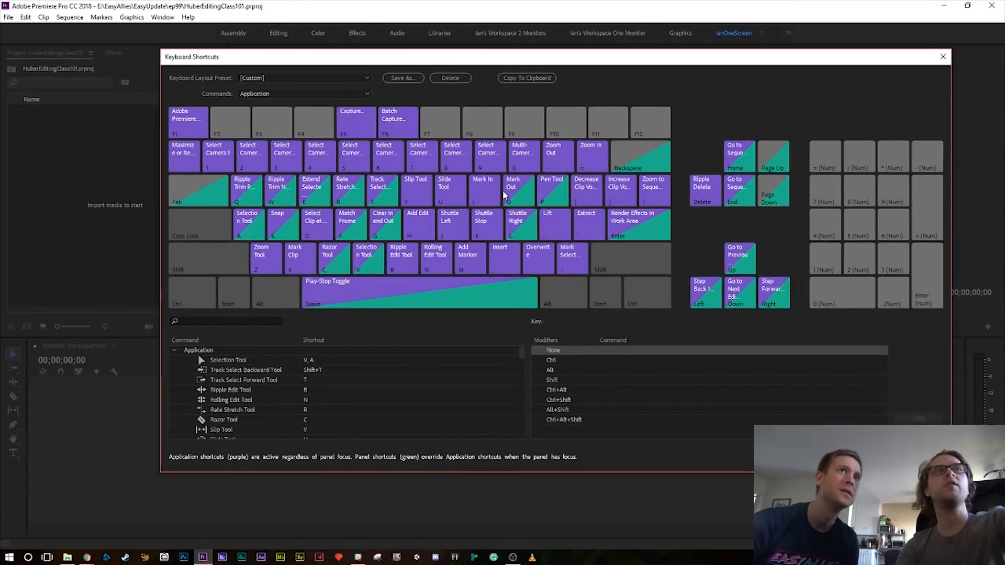
left_click(231, 321)
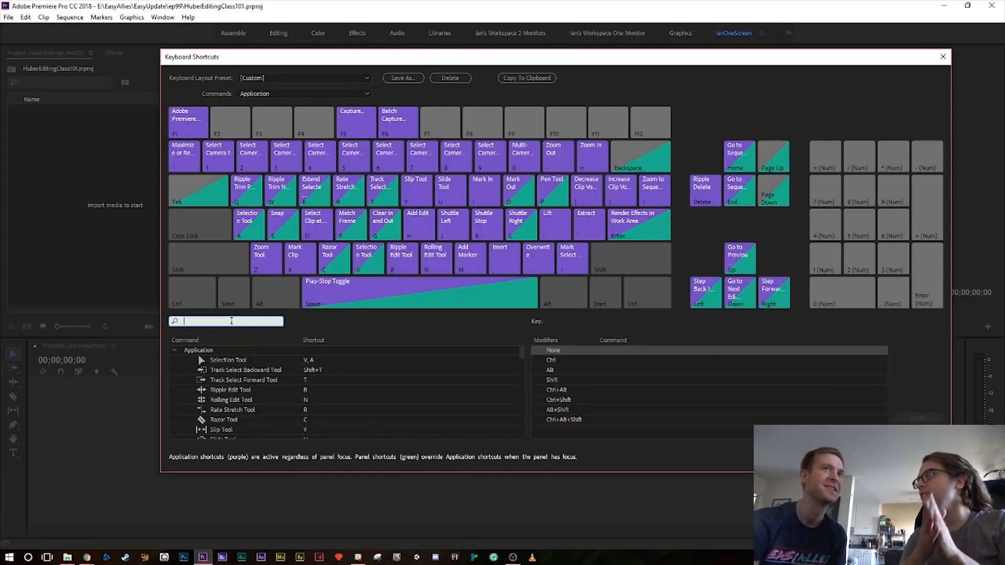
type("add edit")
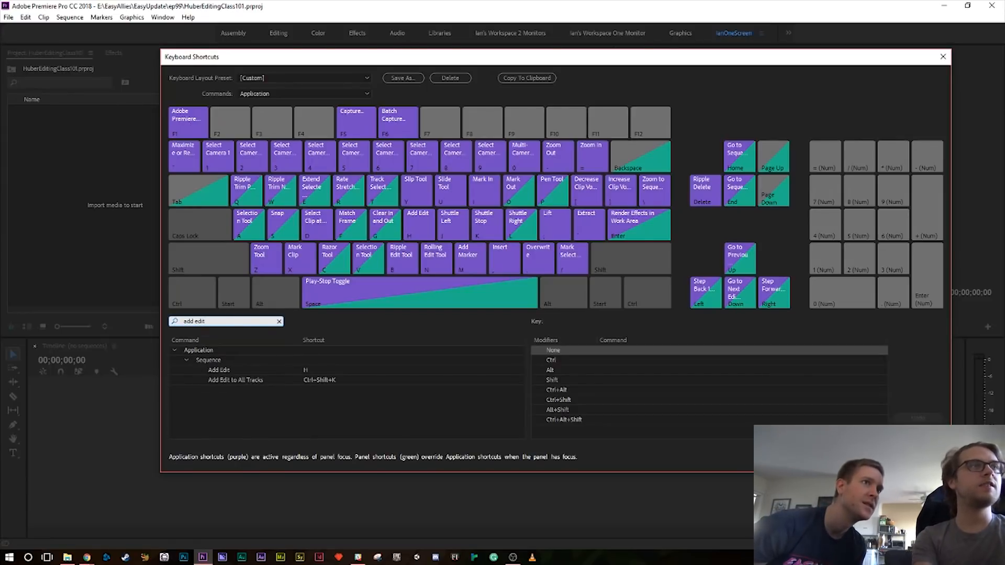
left_click(248, 370)
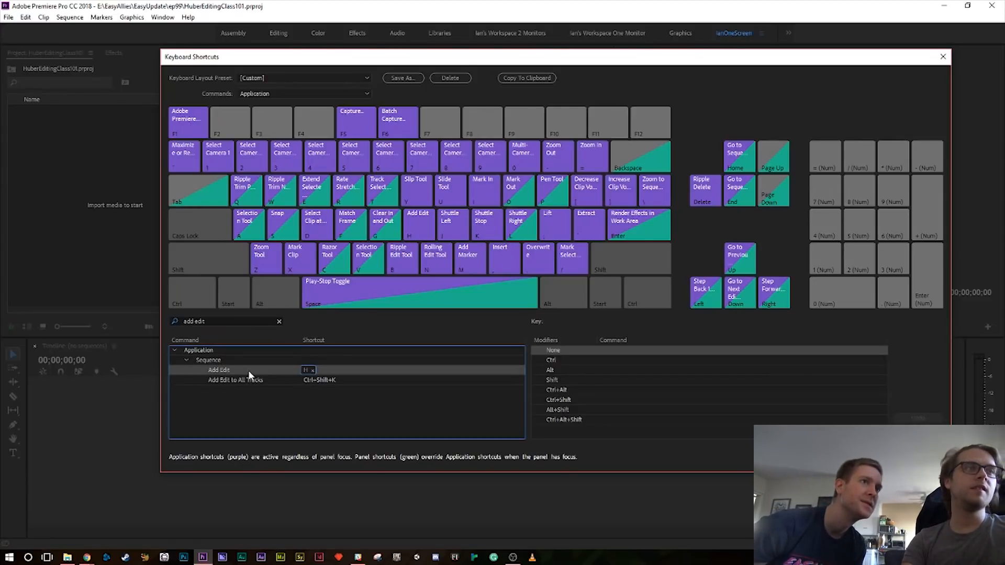
left_click(309, 370)
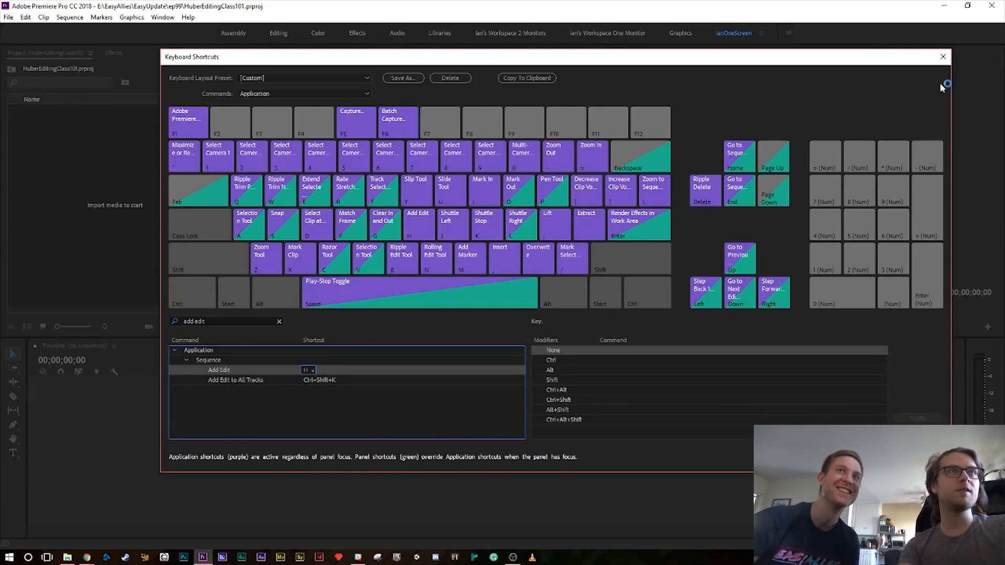
left_click(944, 59)
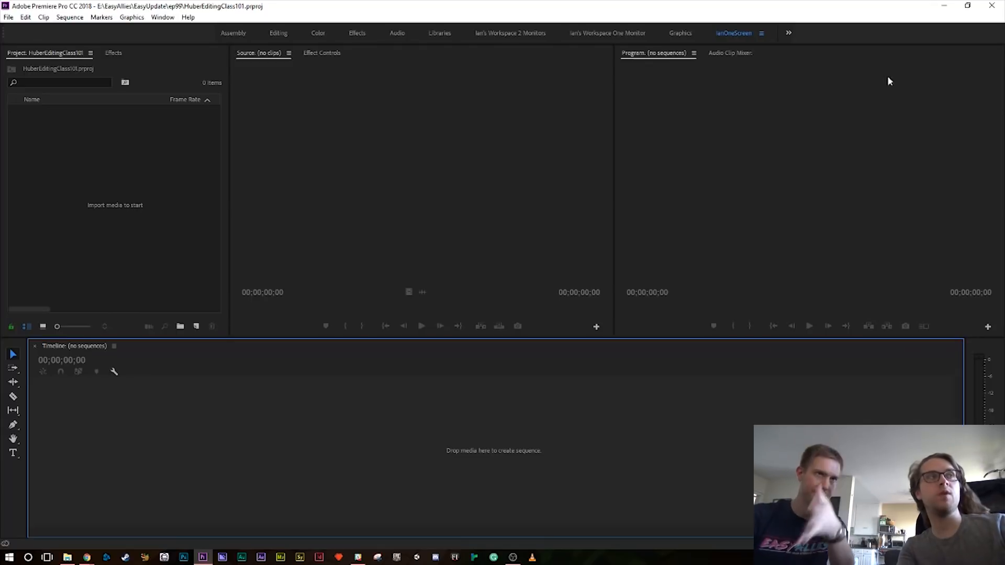
- Check the contents of the ep99 folder in File Explorer, including its PRIVATE folder, and return to Premiere Pro
left_click(69, 558)
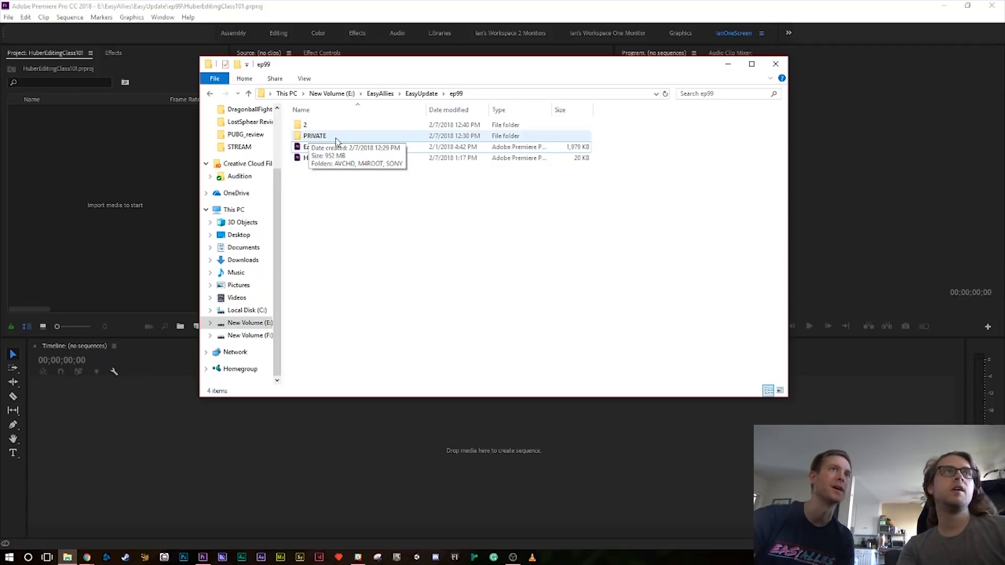
left_click(311, 137)
key("alt+Tab")
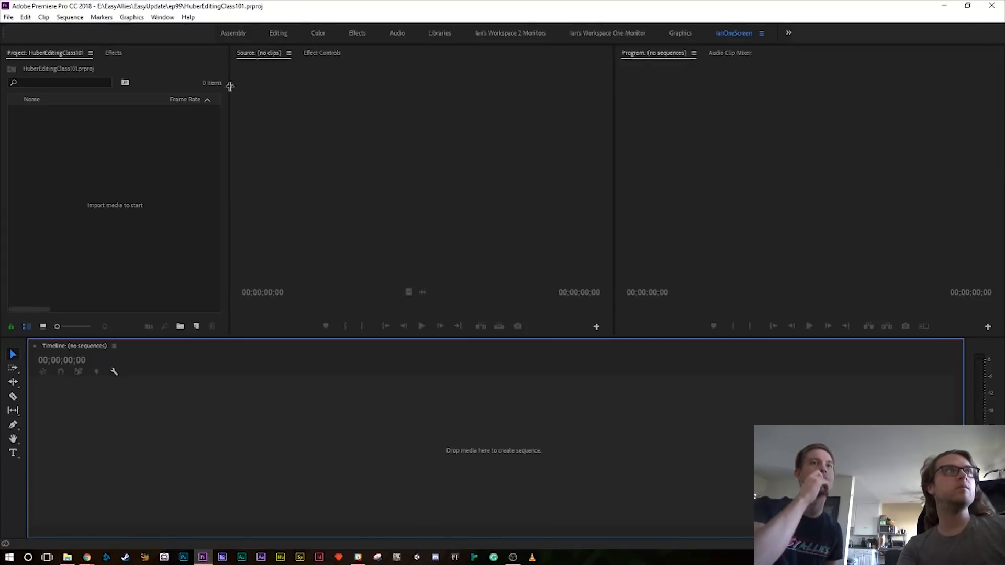
- Create a bin named Audio at the root of the project
right_click(78, 157)
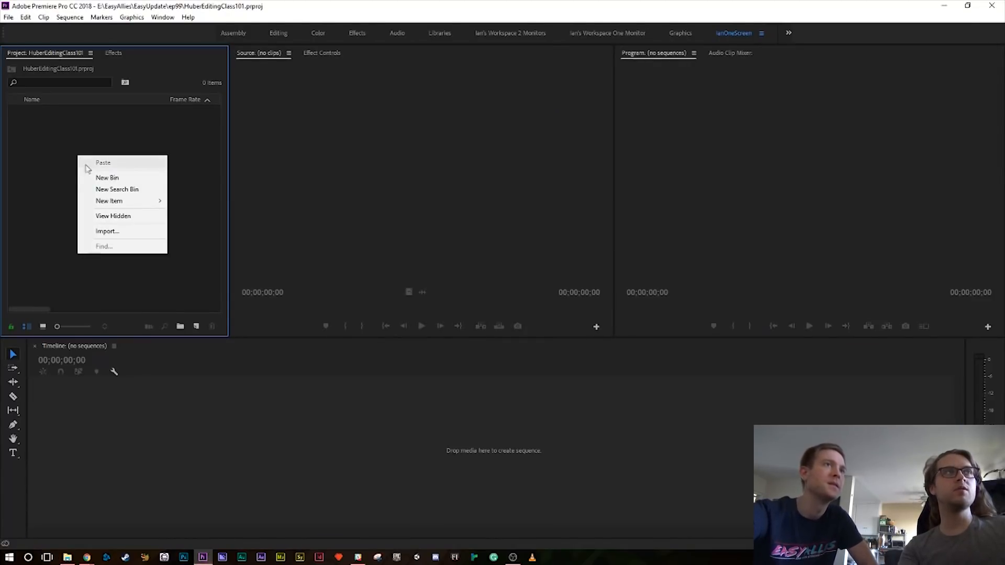
left_click(136, 179)
type("Audio")
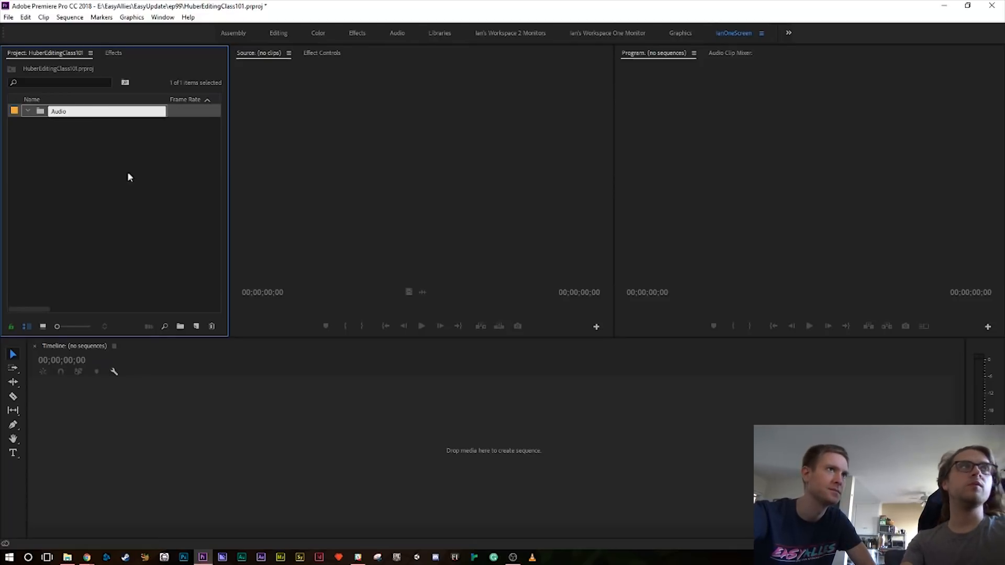
left_click(63, 206)
- Add a second root-level bin named Footage to the project
right_click(56, 203)
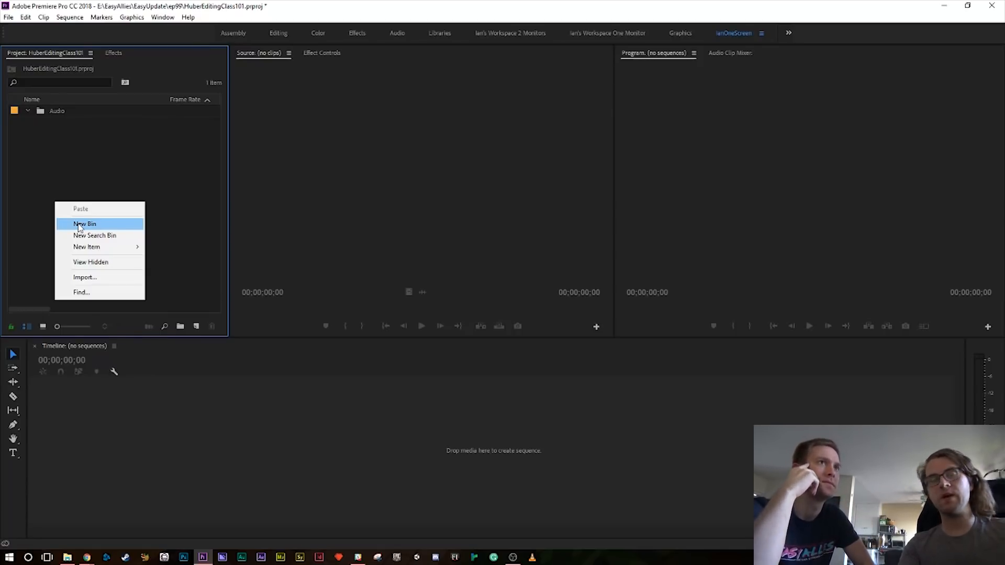
left_click(78, 225)
type("F")
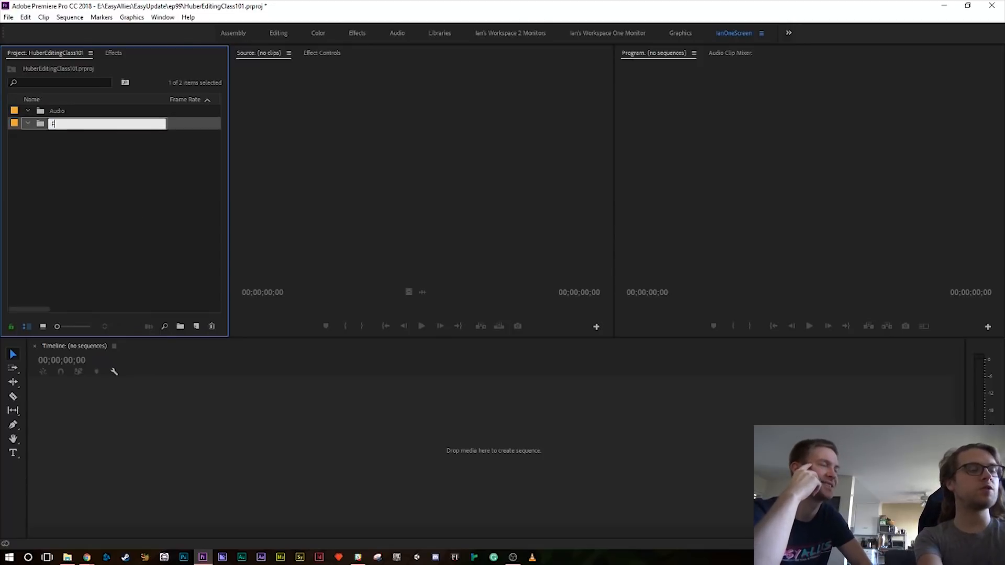
type("ootage")
left_click(52, 185)
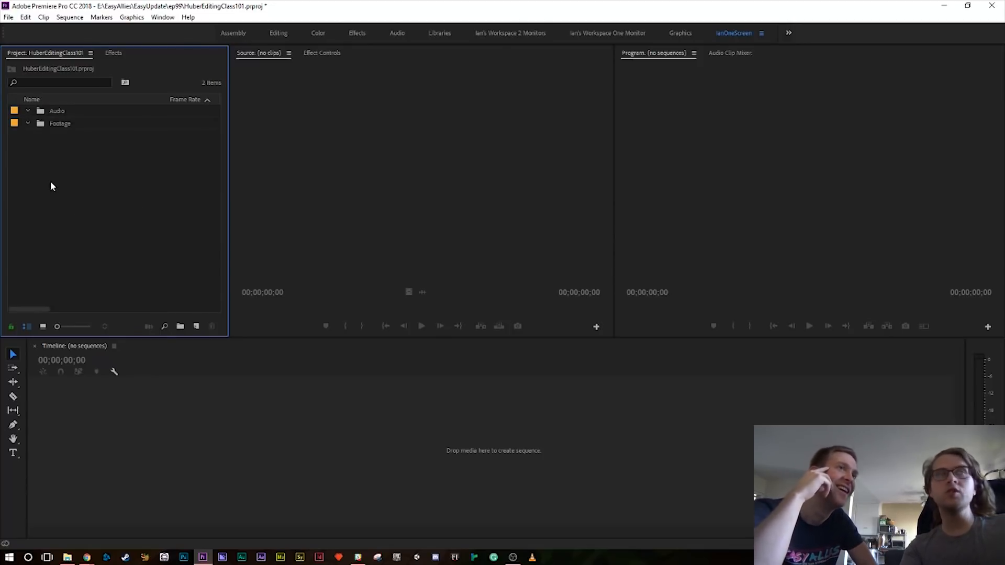
- Add a root-level bin named Music to the project
right_click(50, 186)
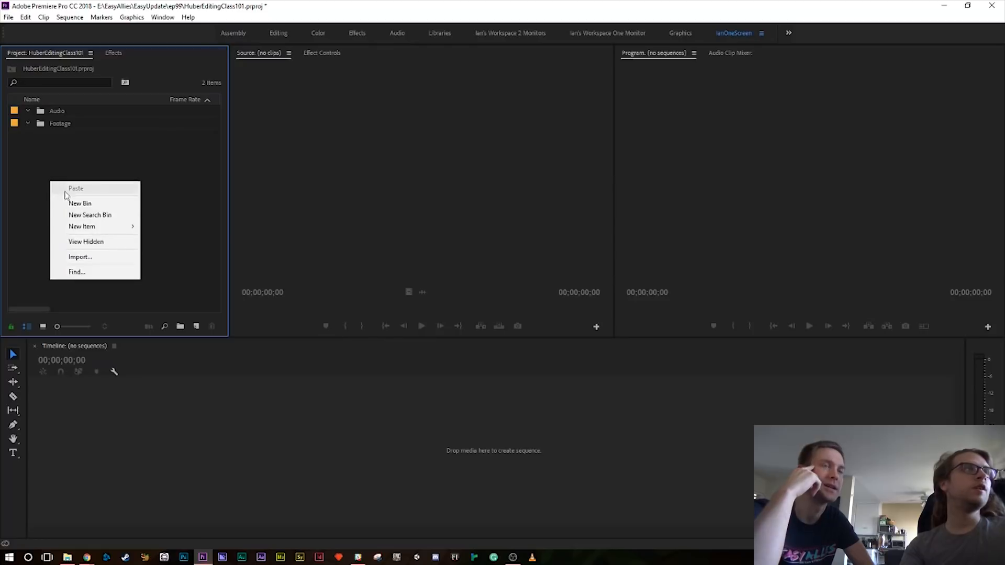
left_click(72, 207)
type("Music")
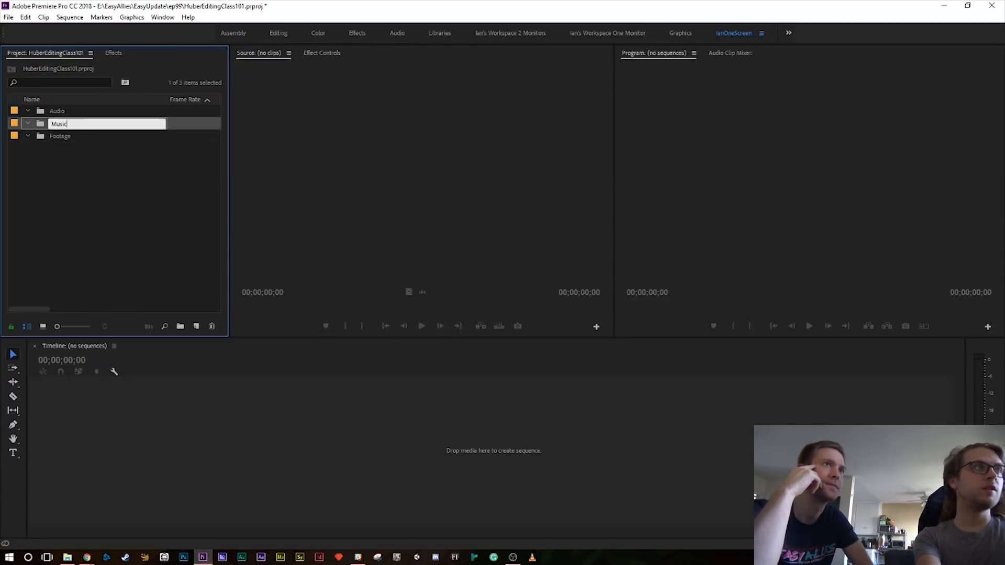
left_click(70, 218)
- Add a root-level bin named Graphics to the project
right_click(71, 206)
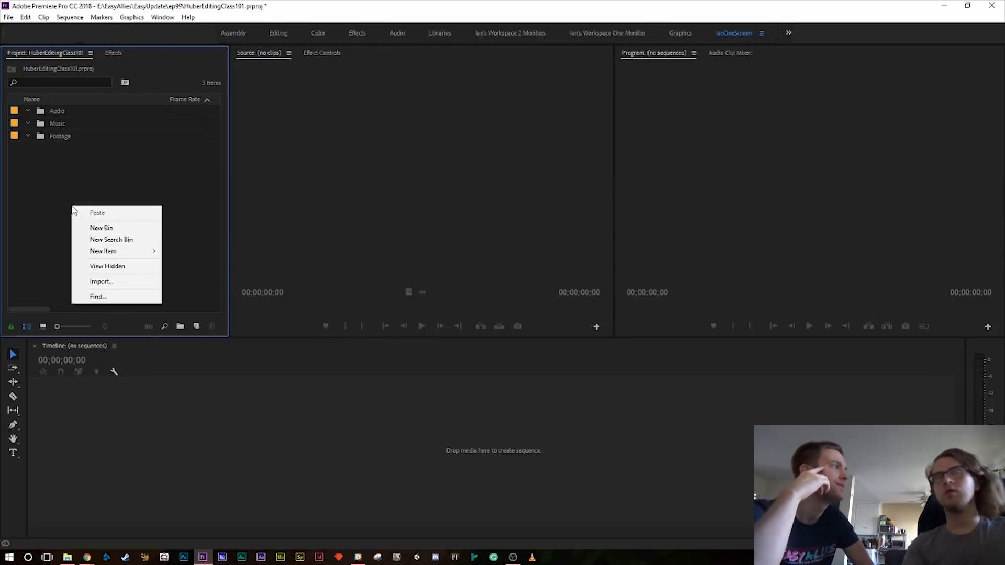
left_click(130, 234)
type("G")
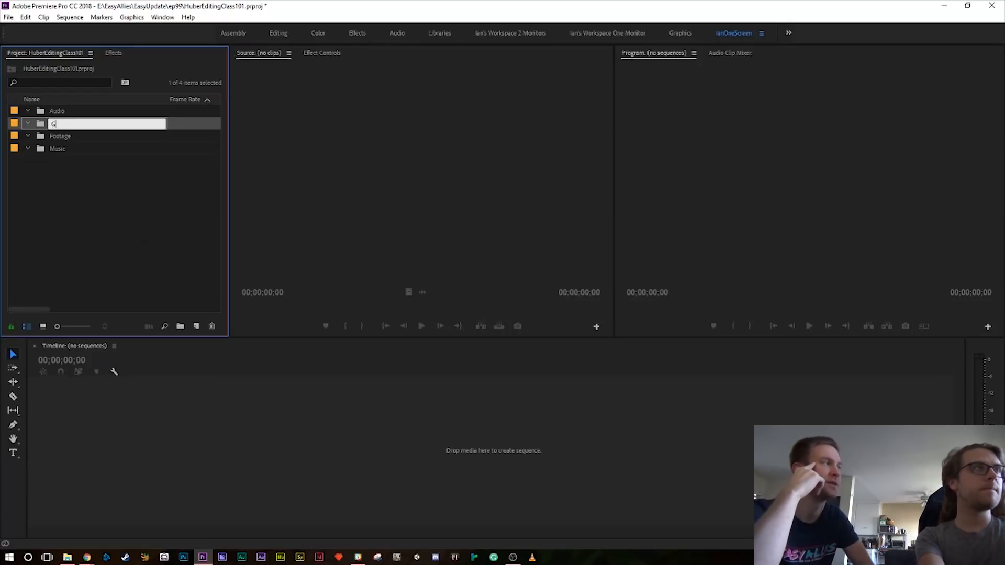
type("raphics")
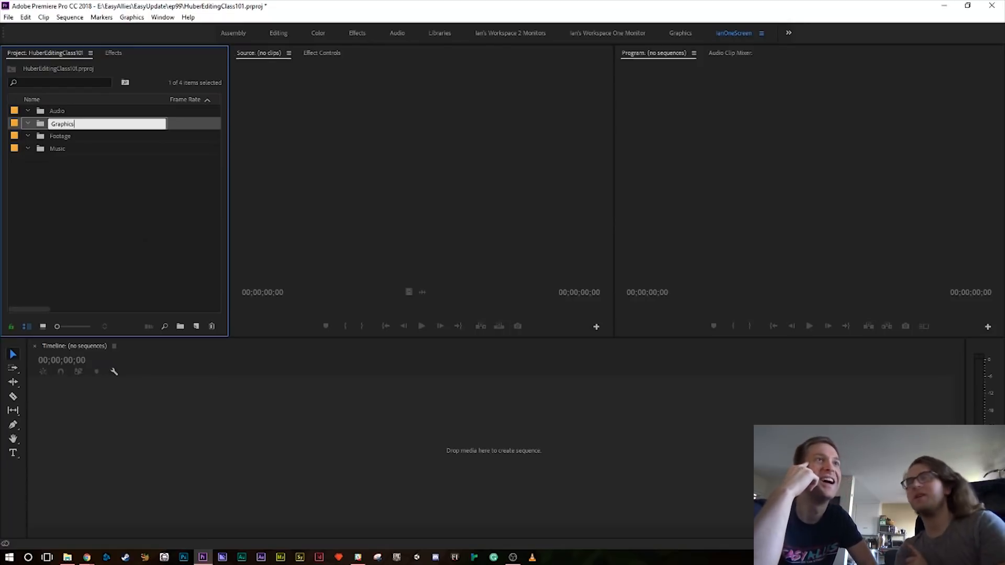
left_click(107, 216)
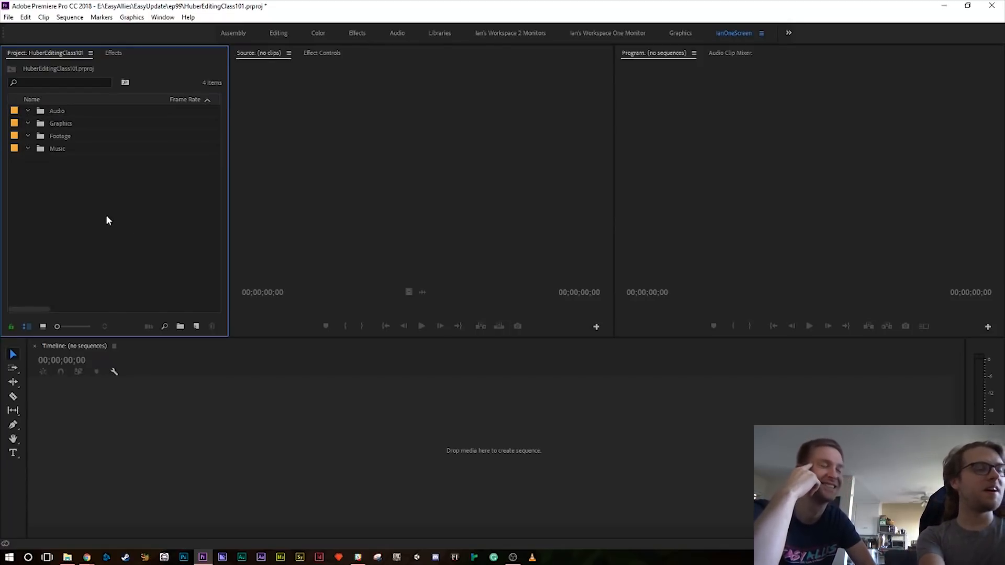
- Add a root-level bin named Sequences to the project
right_click(107, 216)
left_click(146, 235)
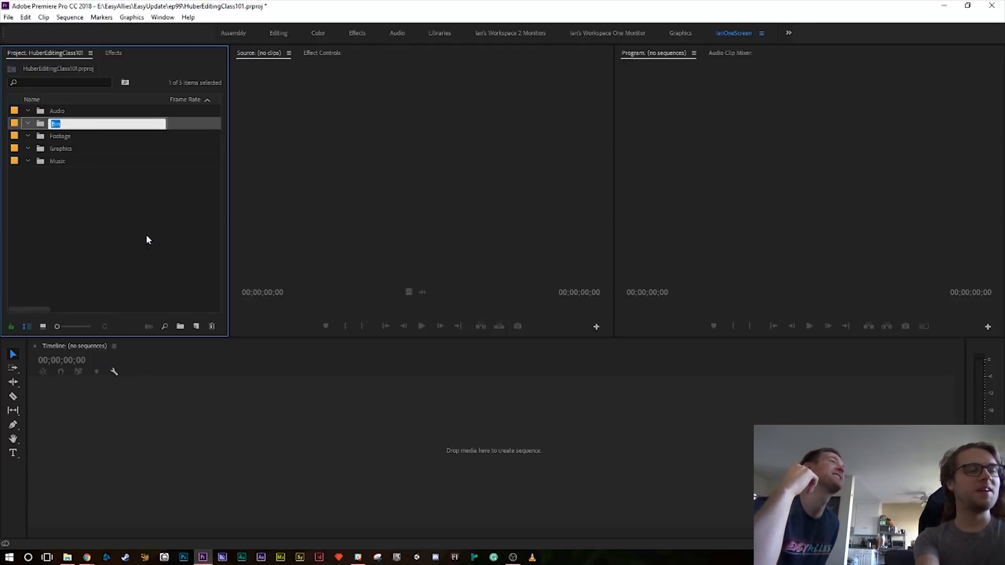
type("Sequences")
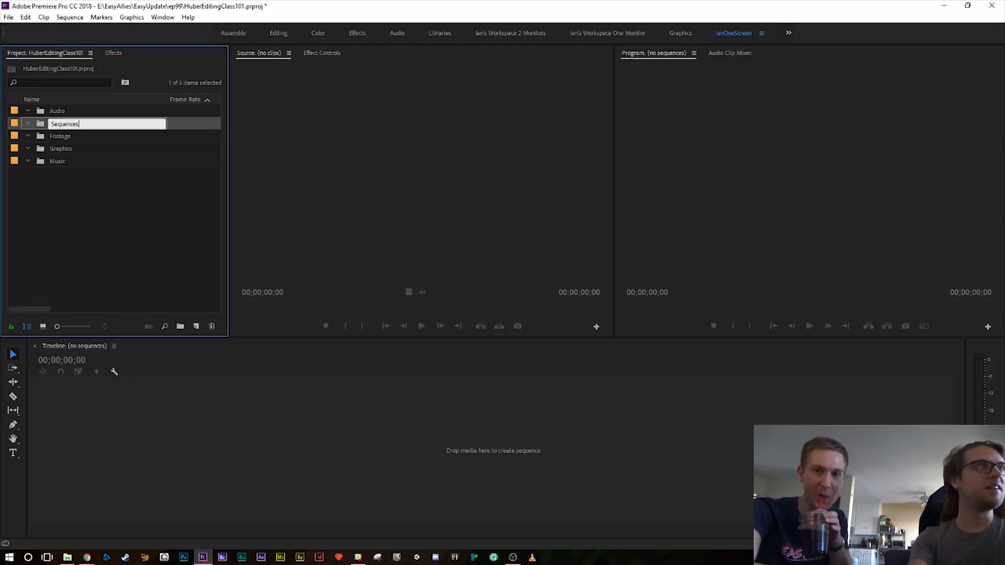
left_click(138, 225)
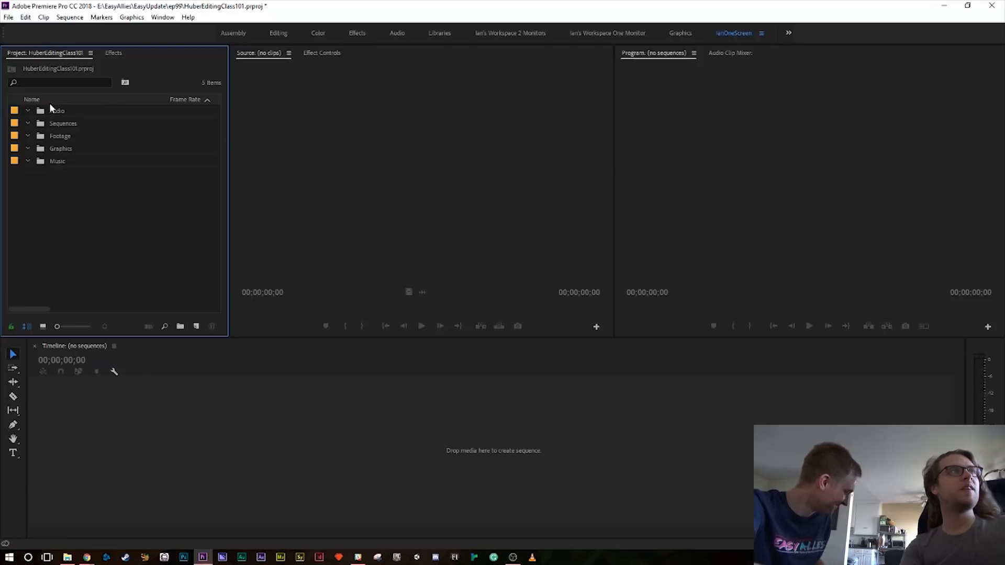
- Sort the project bins alphabetically by name and save the project
left_click(47, 99)
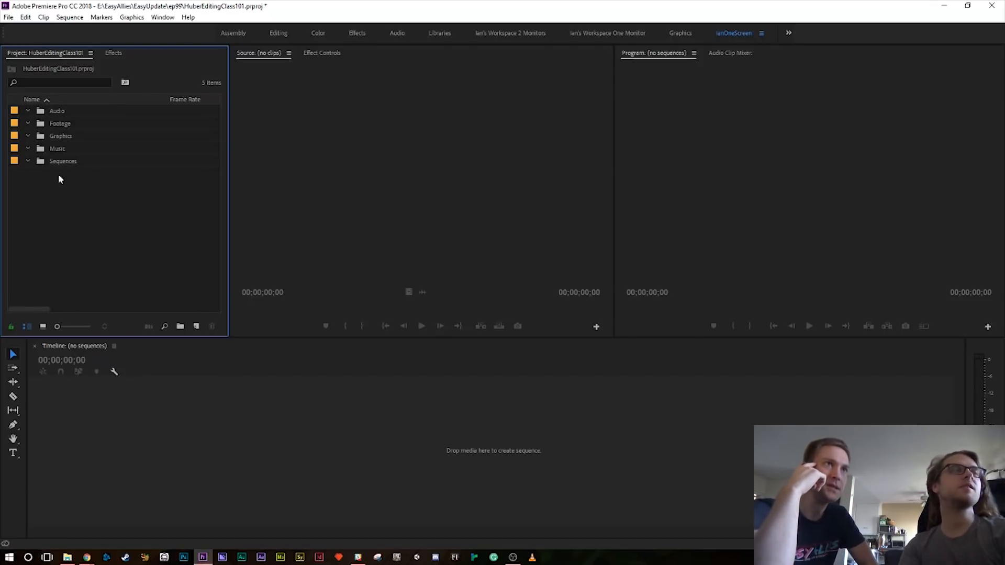
left_click(48, 163)
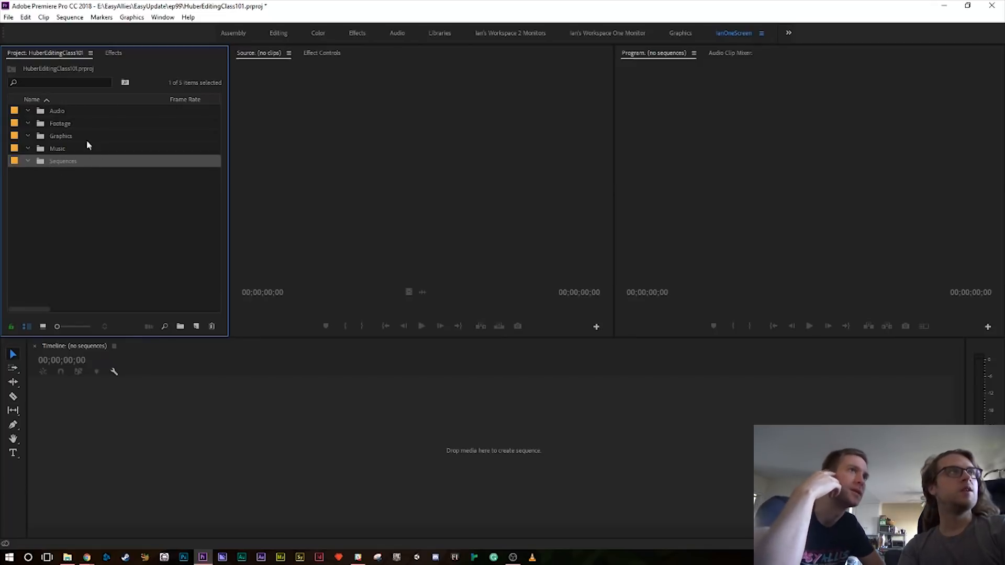
left_click(55, 126)
key("ctrl+s")
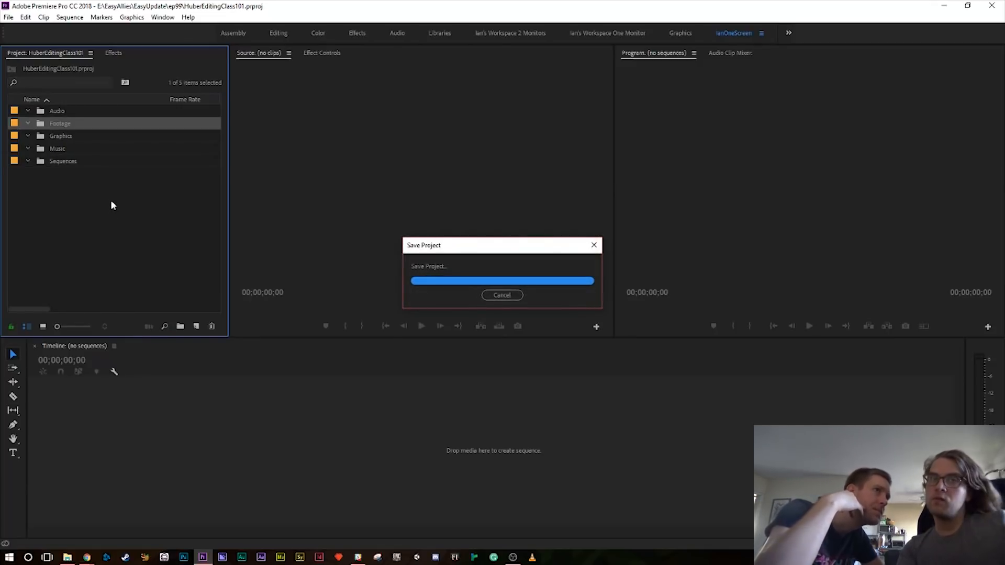
left_click(77, 162)
left_click(56, 100)
left_click(56, 99)
left_click(57, 98)
left_click(52, 100)
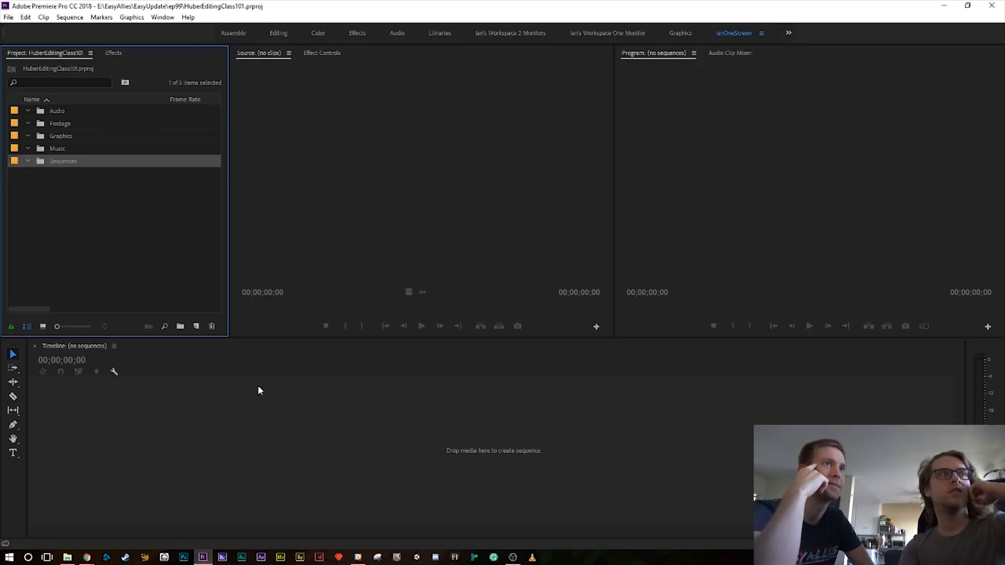
- Import the folders 2 and PRIVATE from the ep99 folder in File Explorer into the project's Footage bin
left_click(67, 557)
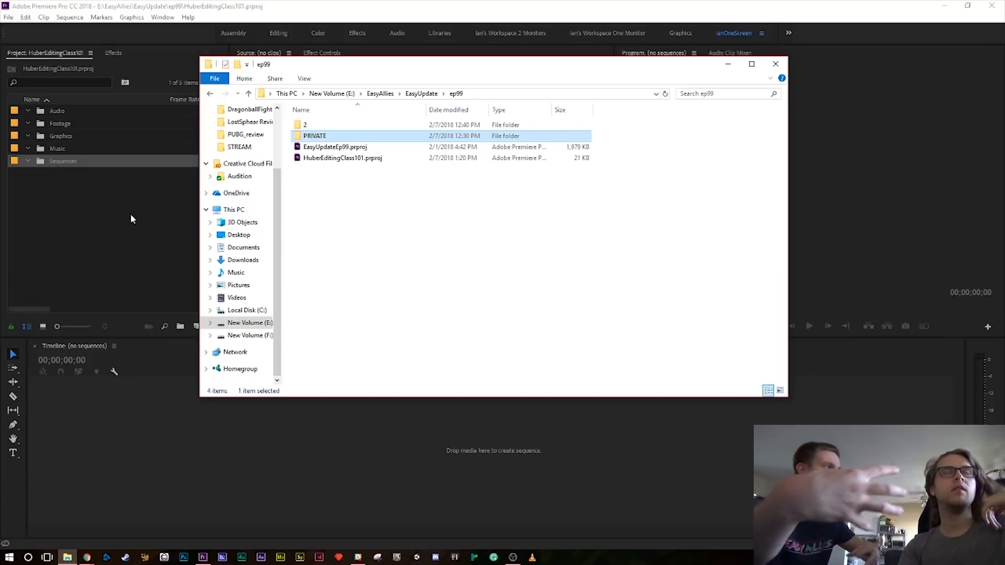
left_click(56, 118)
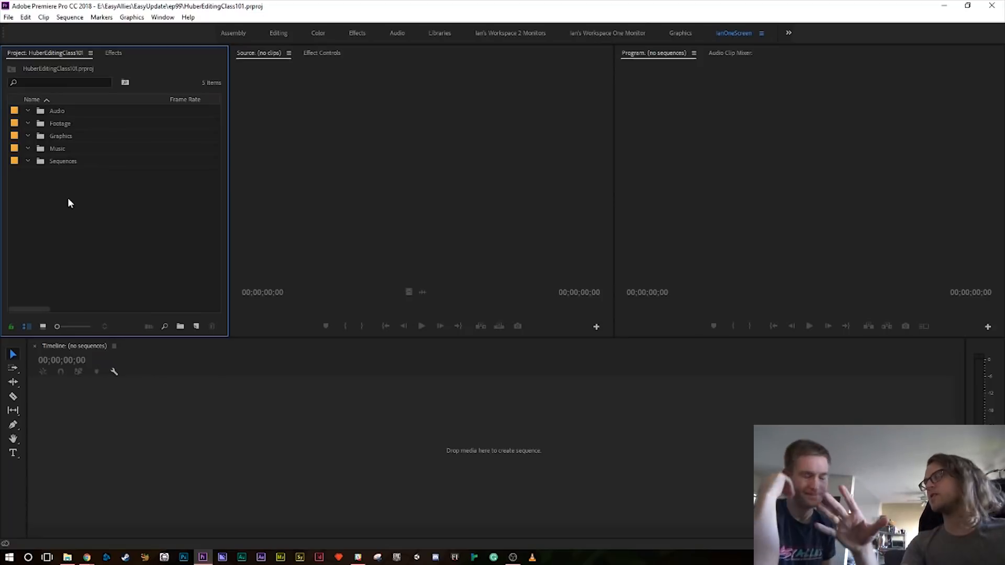
left_click(67, 557)
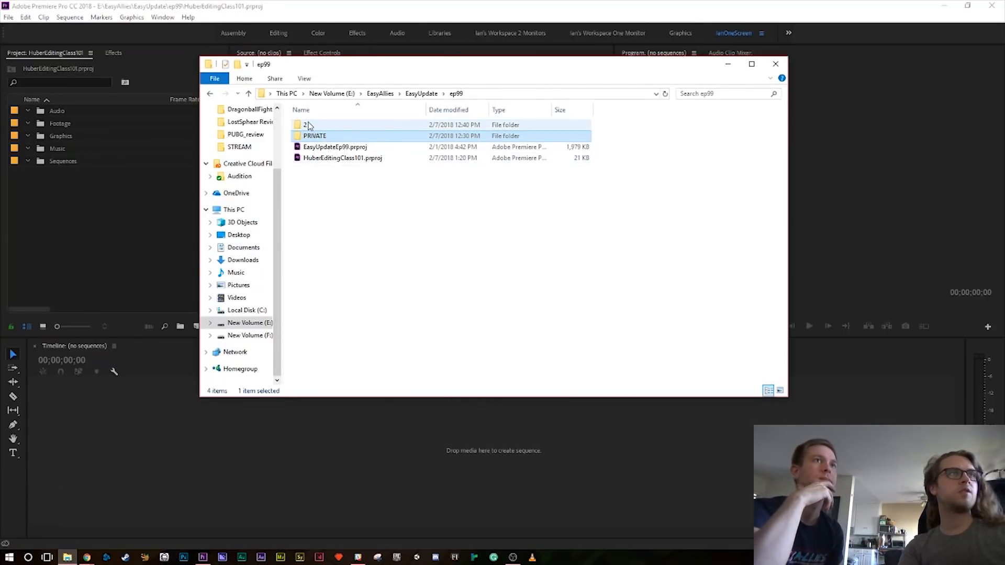
left_click(309, 126, "ctrl")
left_click_drag(360, 66, 481, 70)
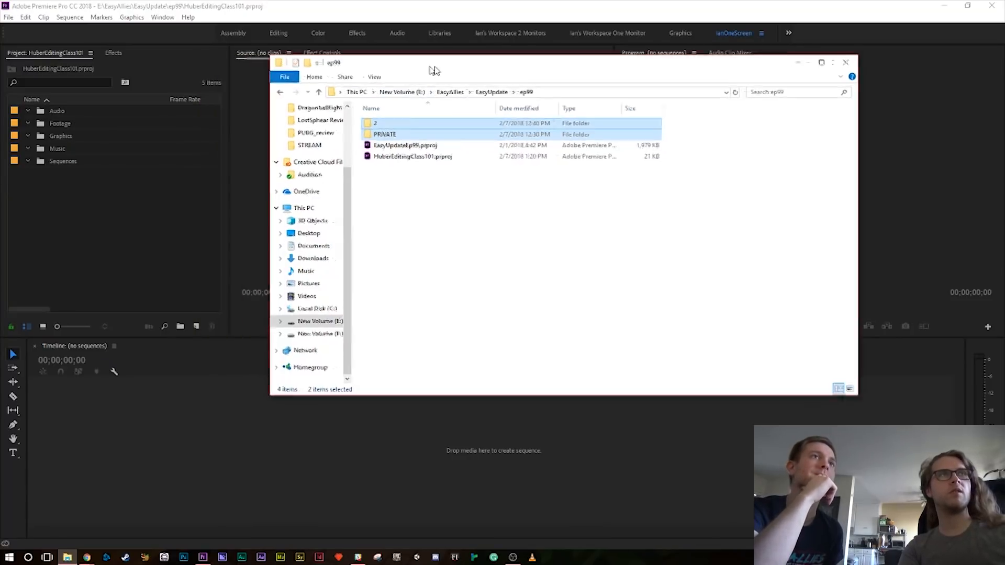
left_click_drag(429, 139, 58, 121)
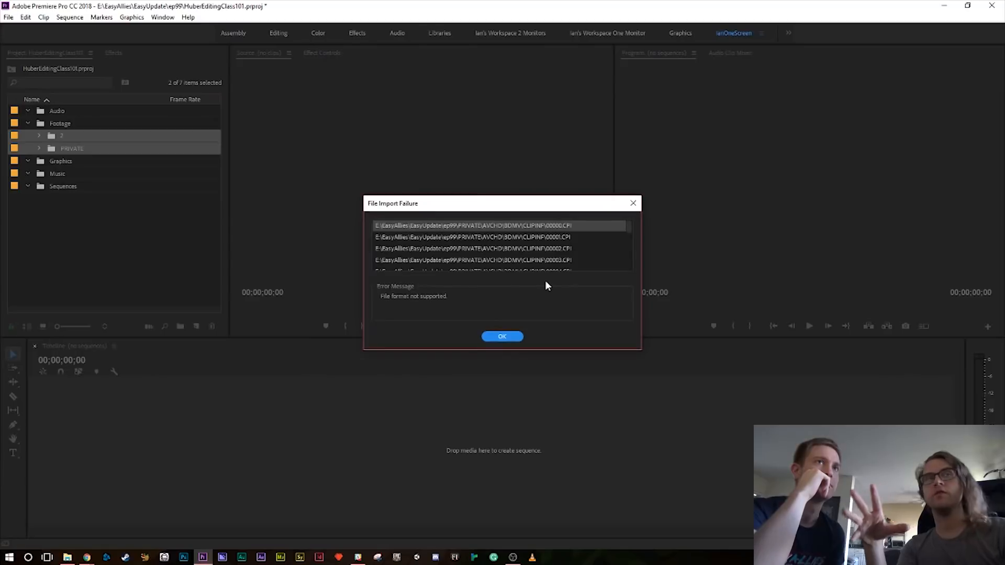
- Look through the File Import Failure list, dismiss it and save the project
scroll(487, 251, "down", 5)
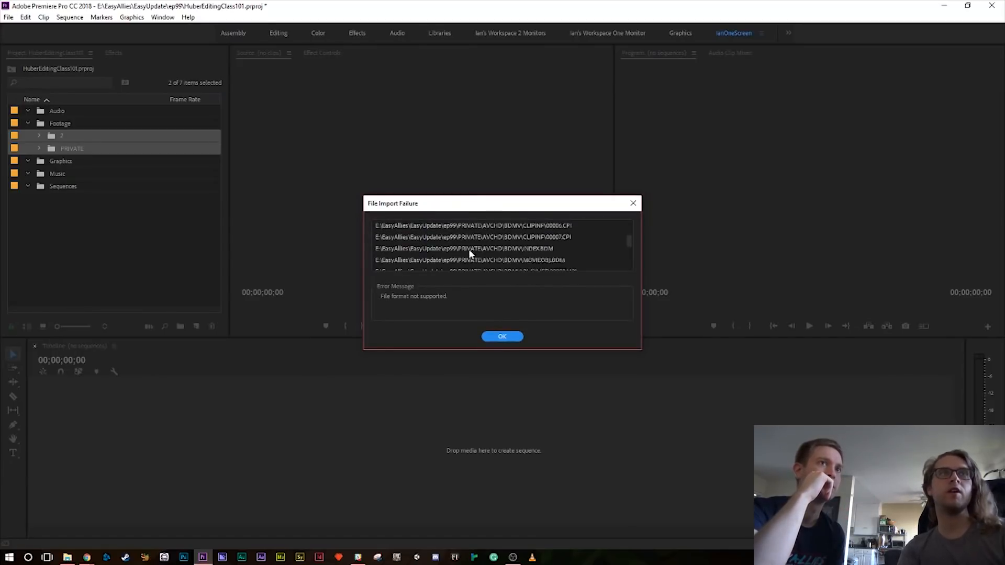
scroll(503, 246, "down", 4)
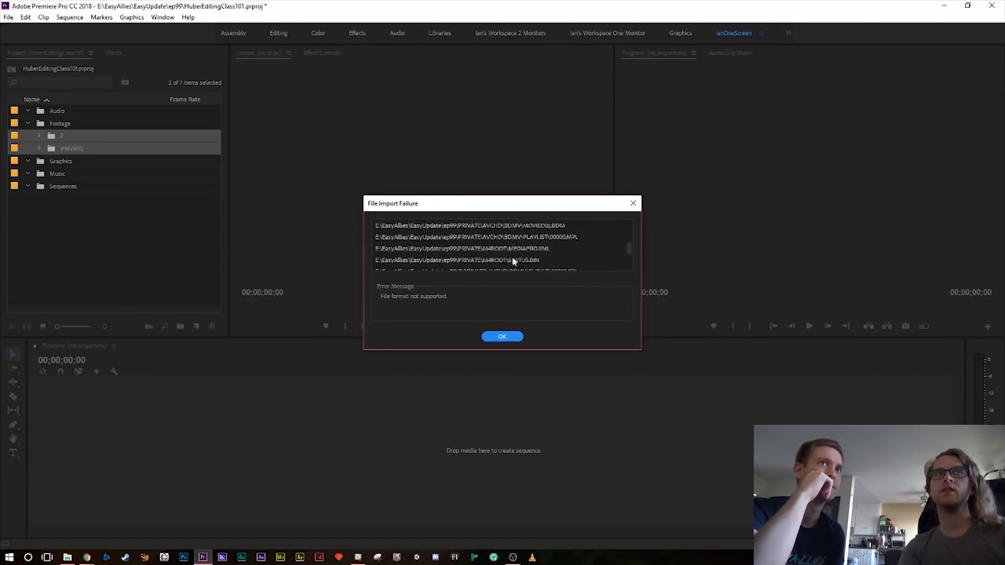
scroll(515, 262, "up", 10)
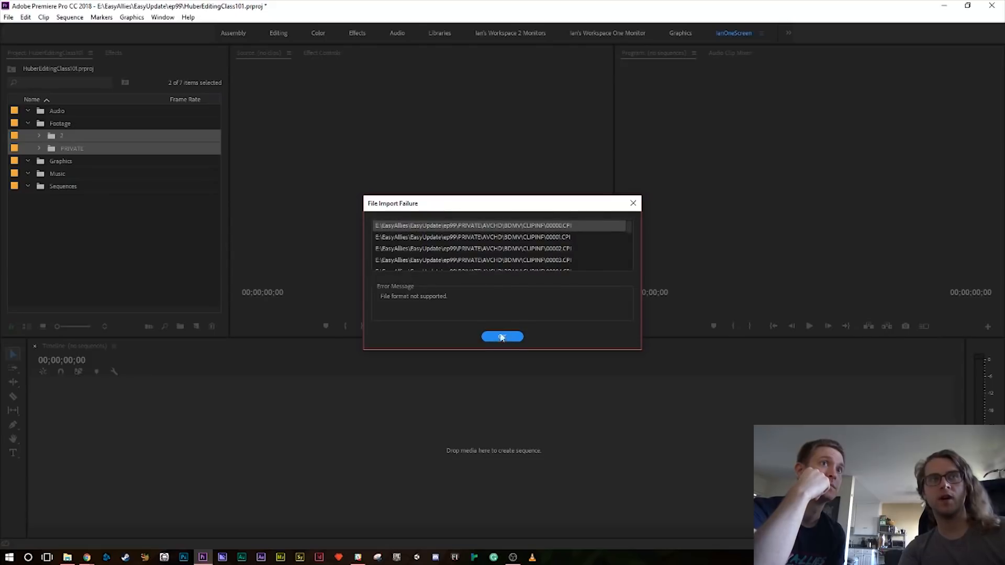
left_click(519, 336)
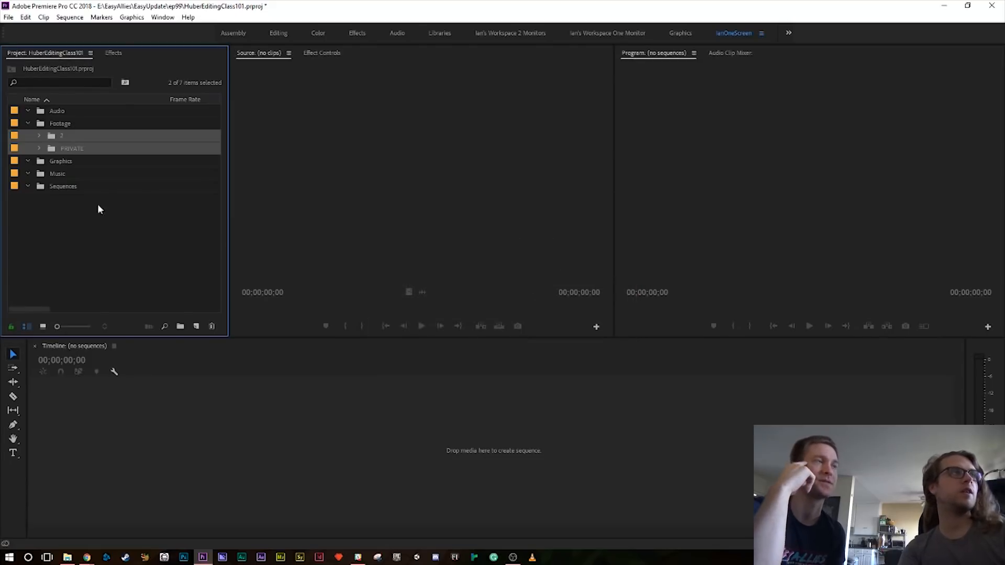
left_click(66, 237)
key("ctrl+s")
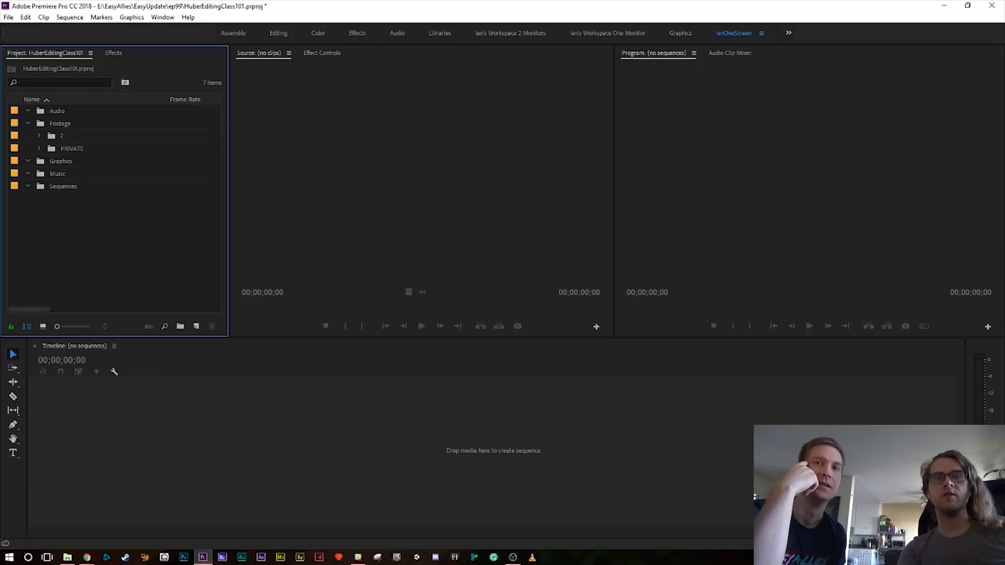
- Expand the imported 2 and PRIVATE bins and the STREAM bin inside each to show their clips
left_click(40, 148)
left_click(37, 136)
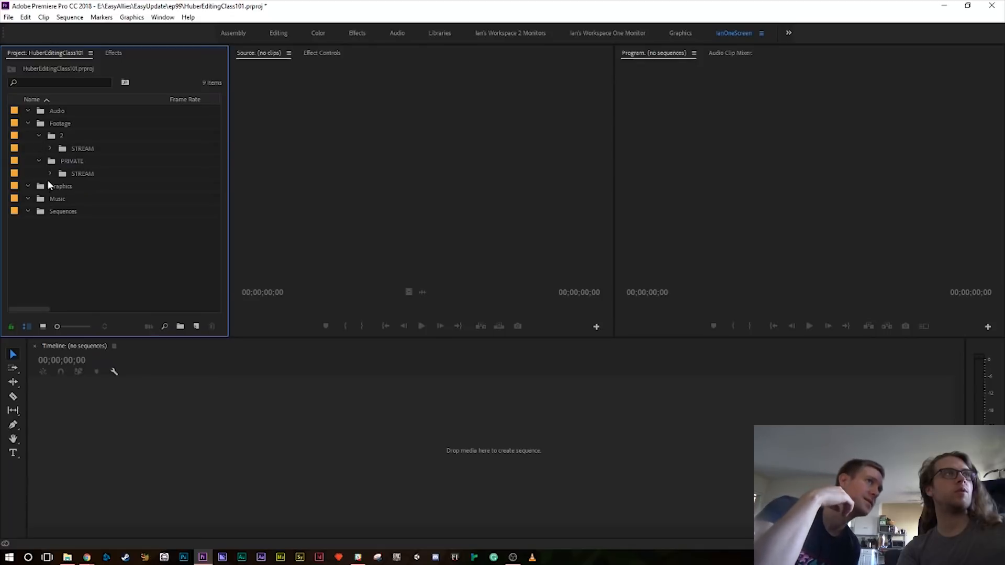
left_click(49, 173)
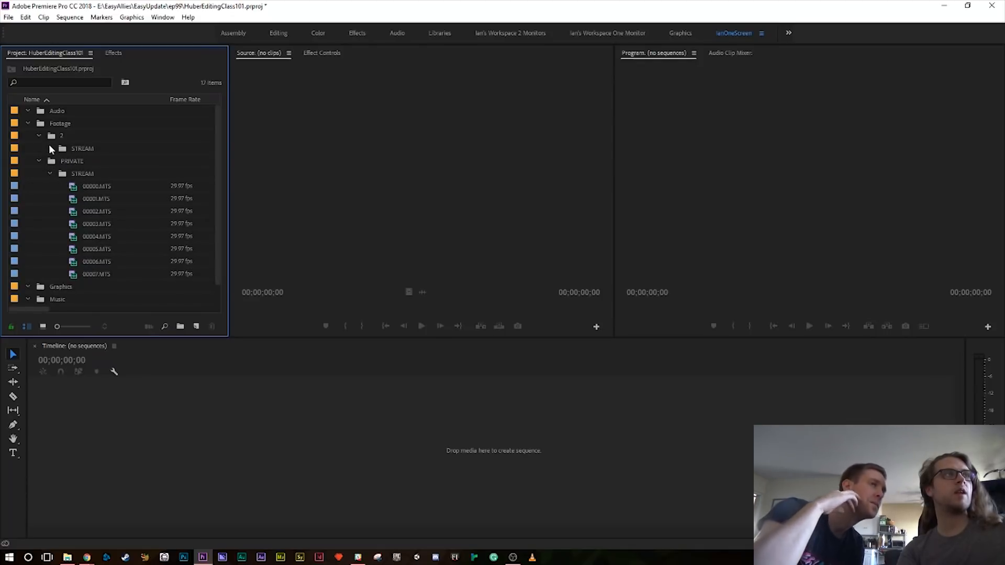
left_click(50, 149)
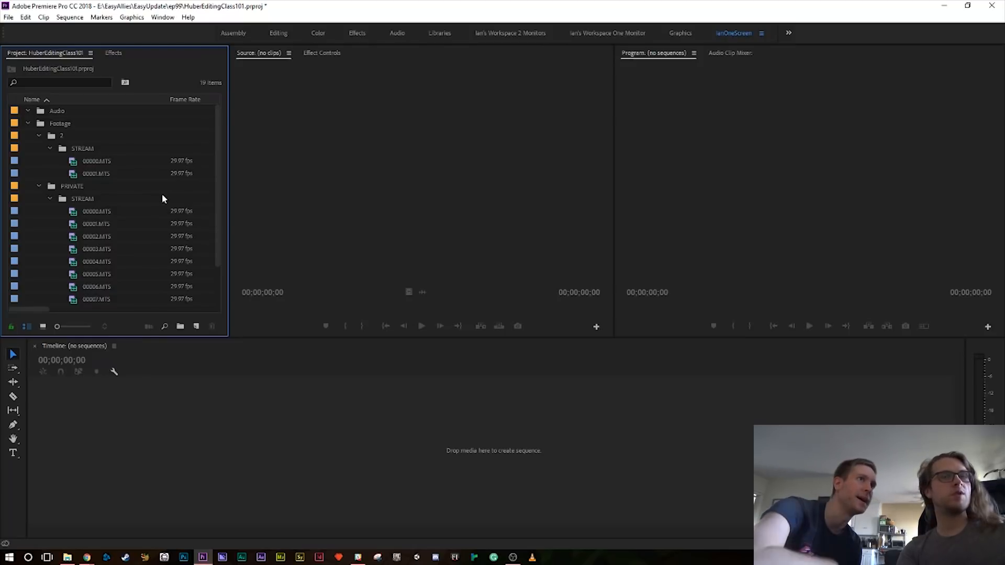
- Delete the clip 00000.MTS from the STREAM bin inside PRIVATE
scroll(162, 197, "down", 1)
left_click(78, 187)
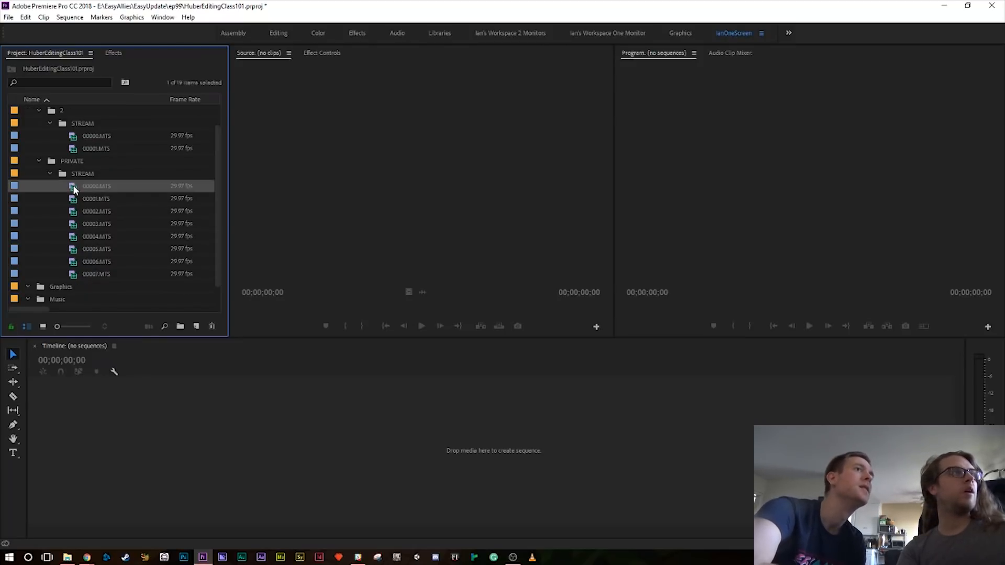
key("Delete")
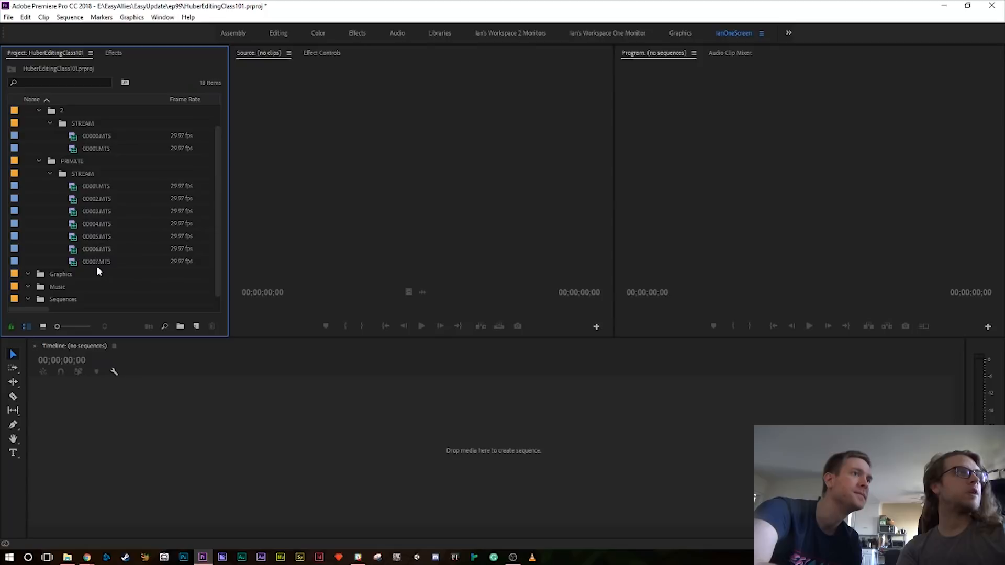
- Open clip 00001.MTS from PRIVATE's STREAM bin in the source monitor and mark an In point at 00:00:01:10
double_click(71, 189)
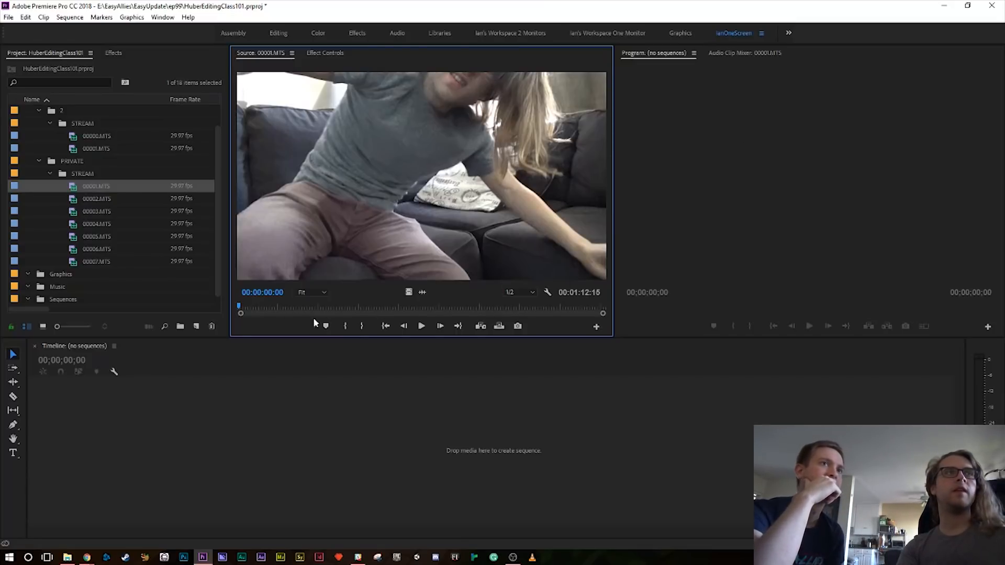
left_click(280, 308)
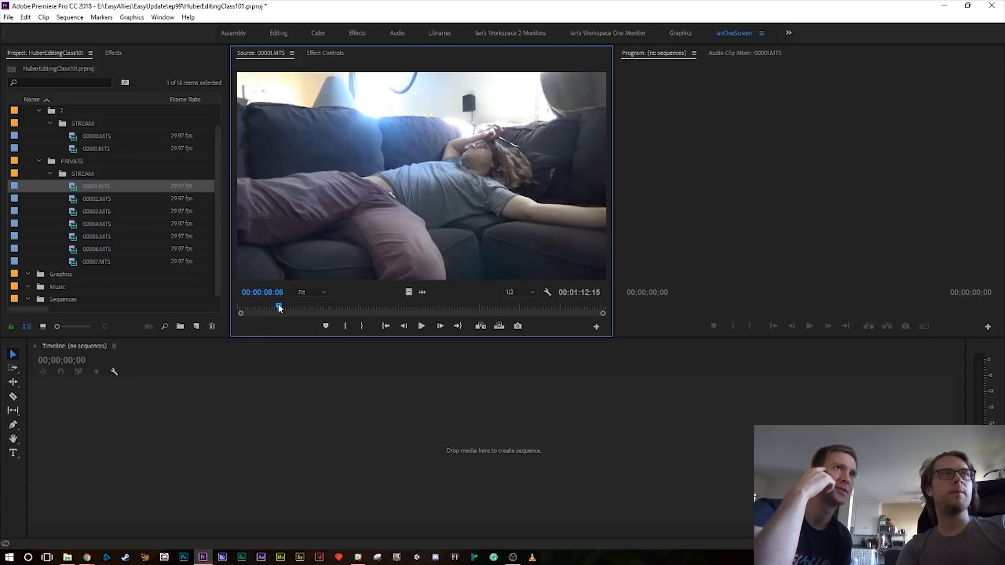
left_click_drag(279, 306, 263, 310)
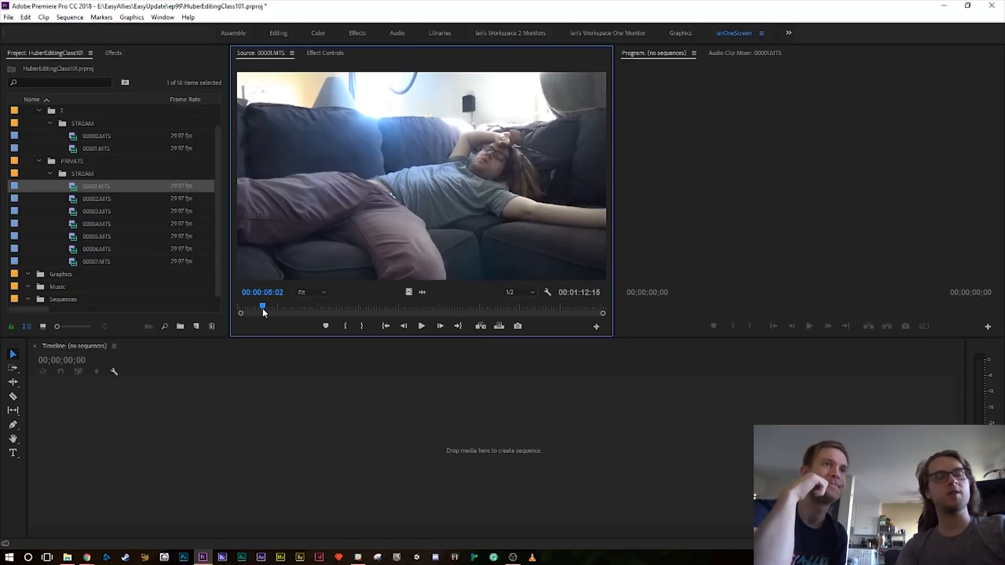
left_click_drag(266, 306, 245, 306)
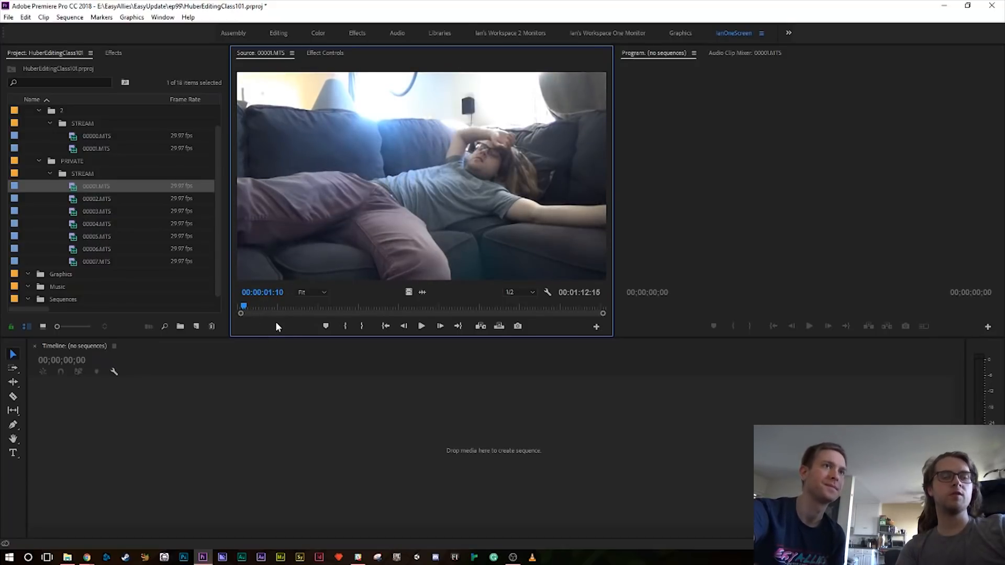
key("i")
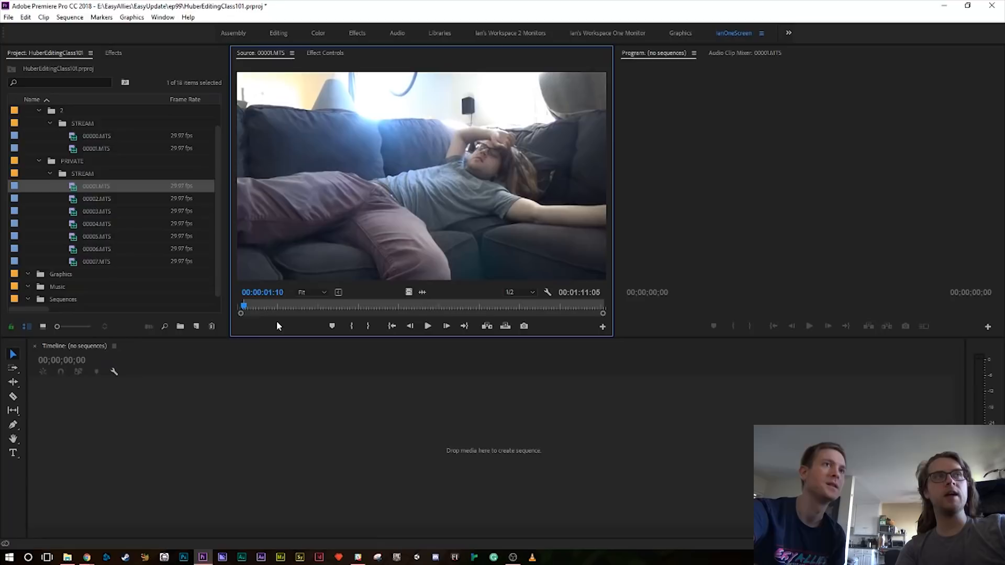
- Set the source clip's In point to 00:00:07:26 and mark its Out point at 00:00:13:11
left_click_drag(244, 309, 277, 306)
key("i")
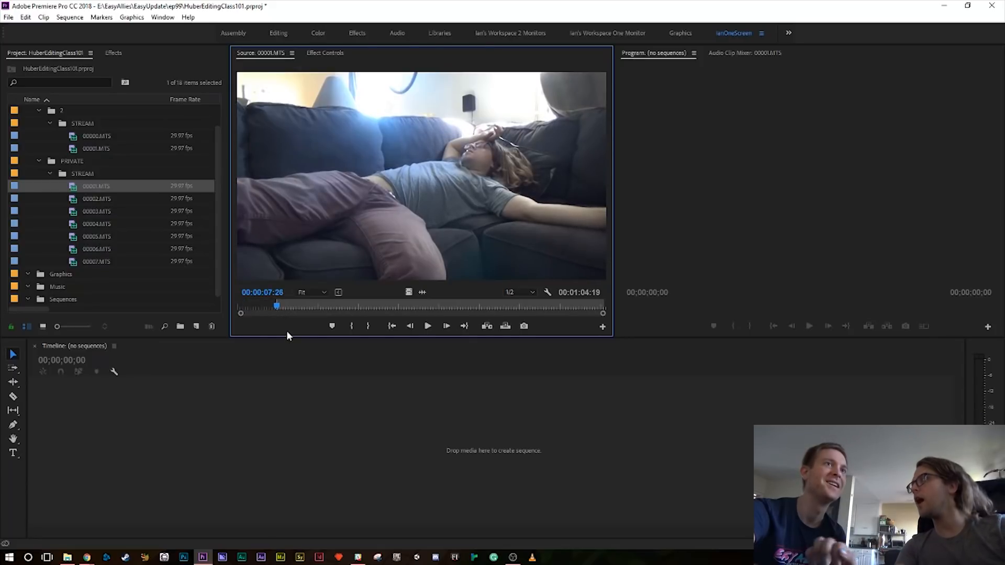
key("space")
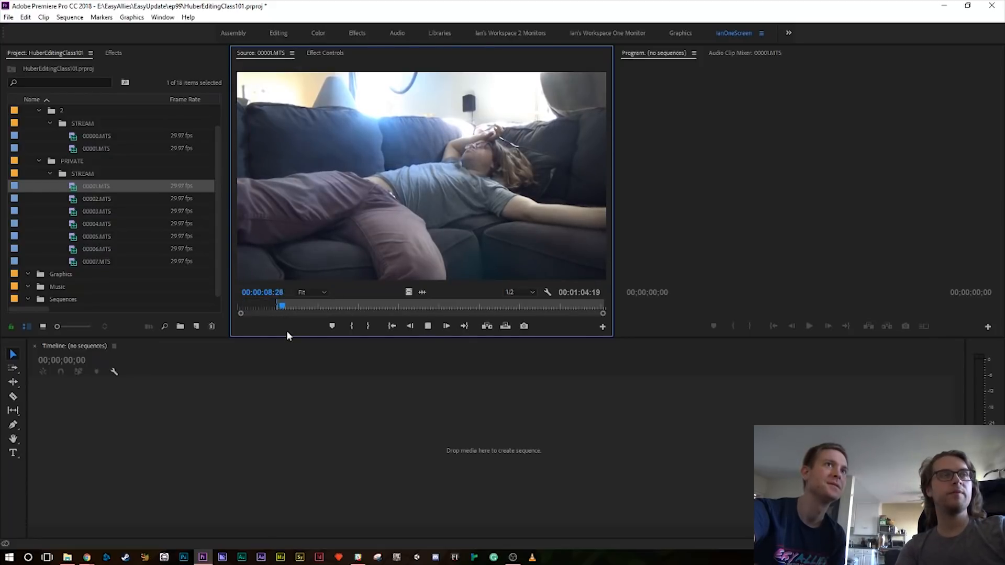
key("space")
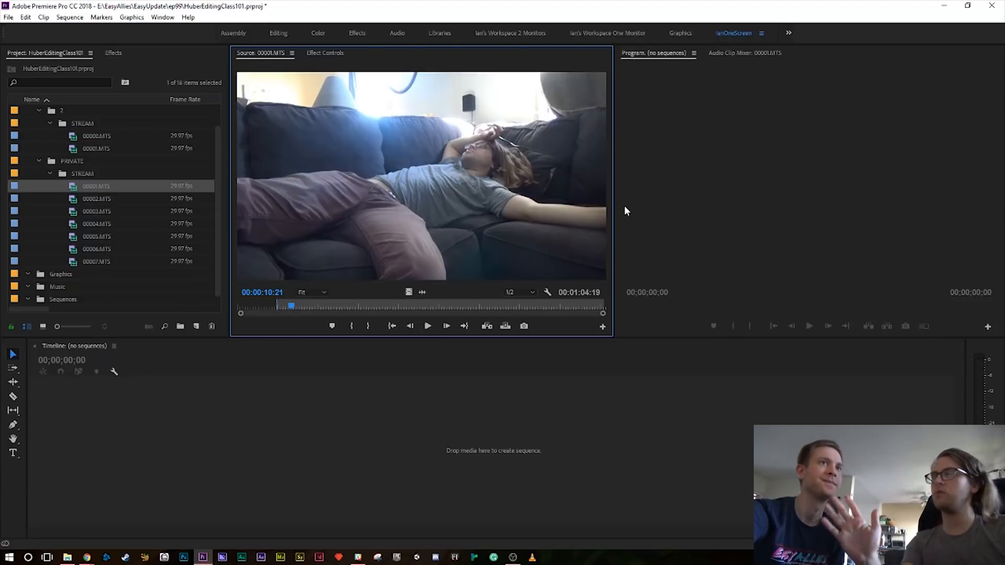
key("space")
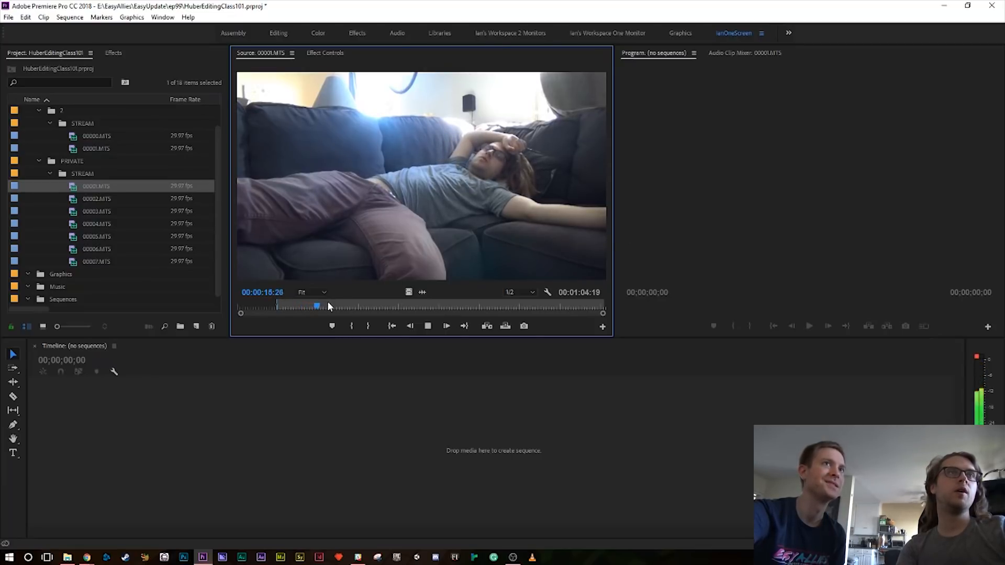
left_click_drag(317, 308, 307, 308)
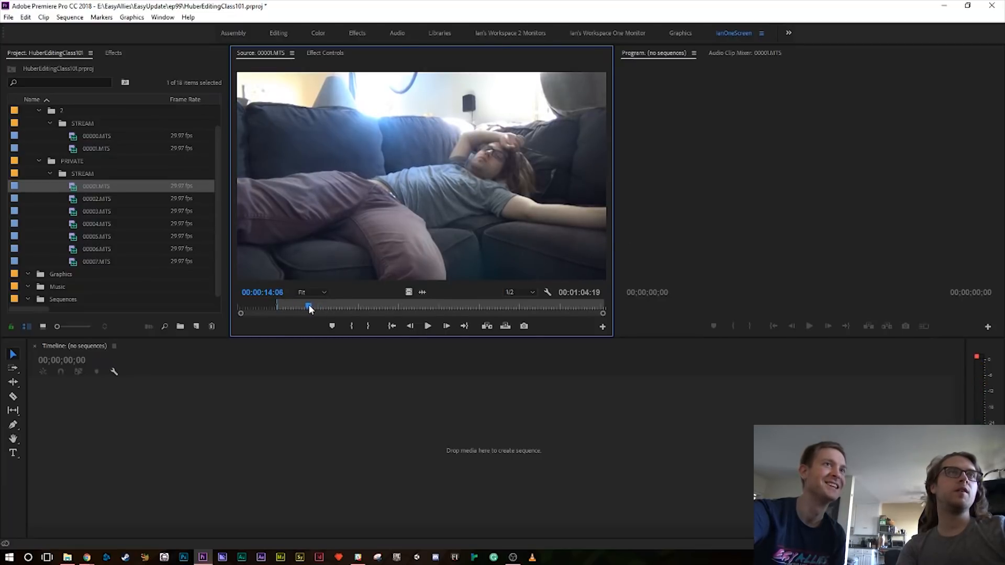
key("o")
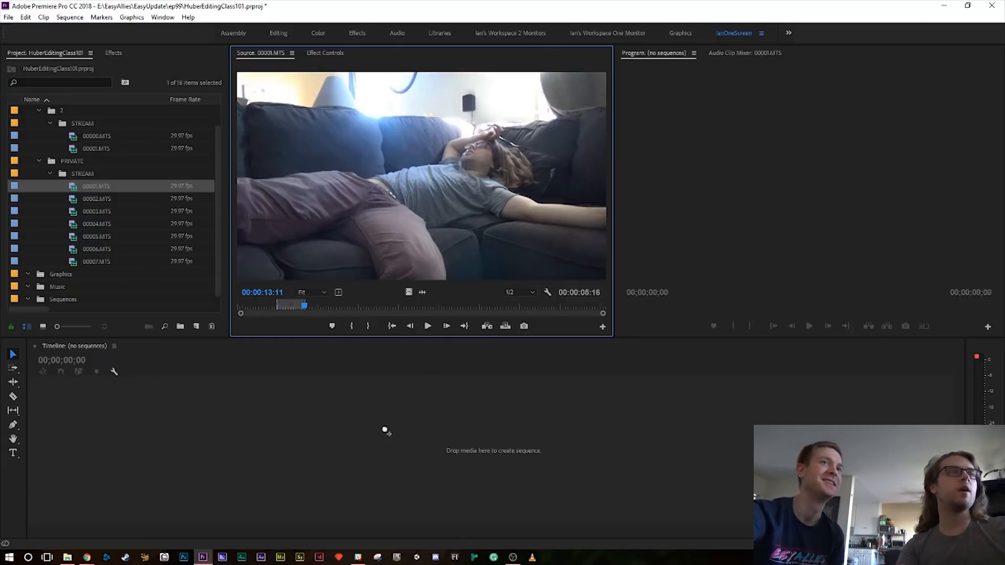
- Create a sequence from the marked section of 00001.MTS in the empty timeline and briefly play it
left_click_drag(343, 457, 343, 458)
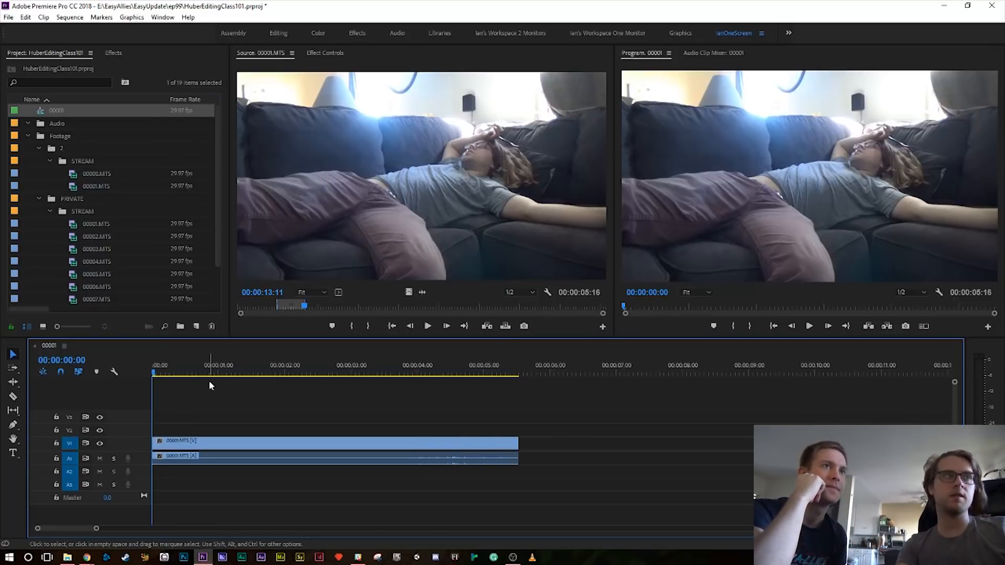
key("space")
key("space")
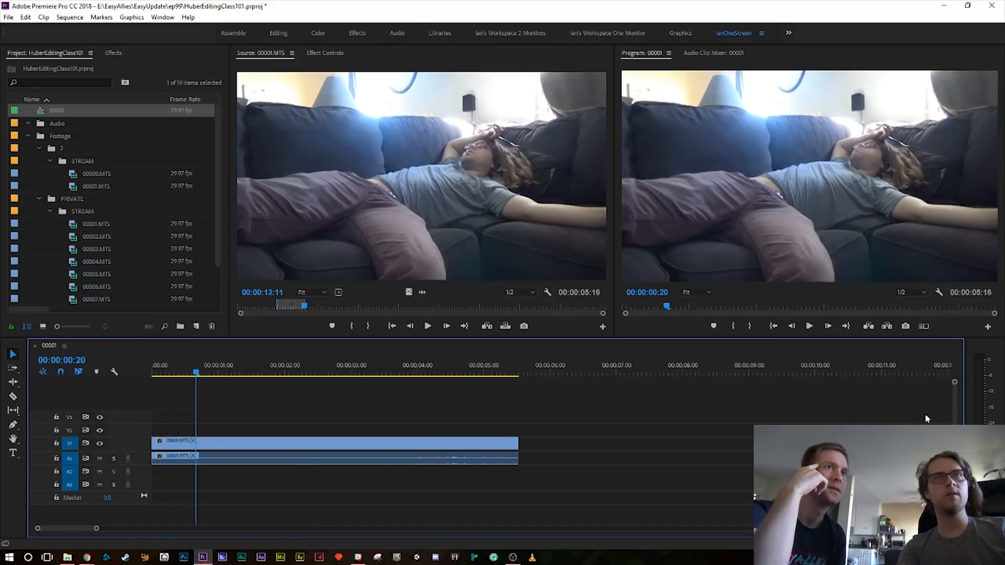
- Play the source clip and the sequence in turn to compare them, returning the sequence playhead to the start
left_click(497, 258)
key("space")
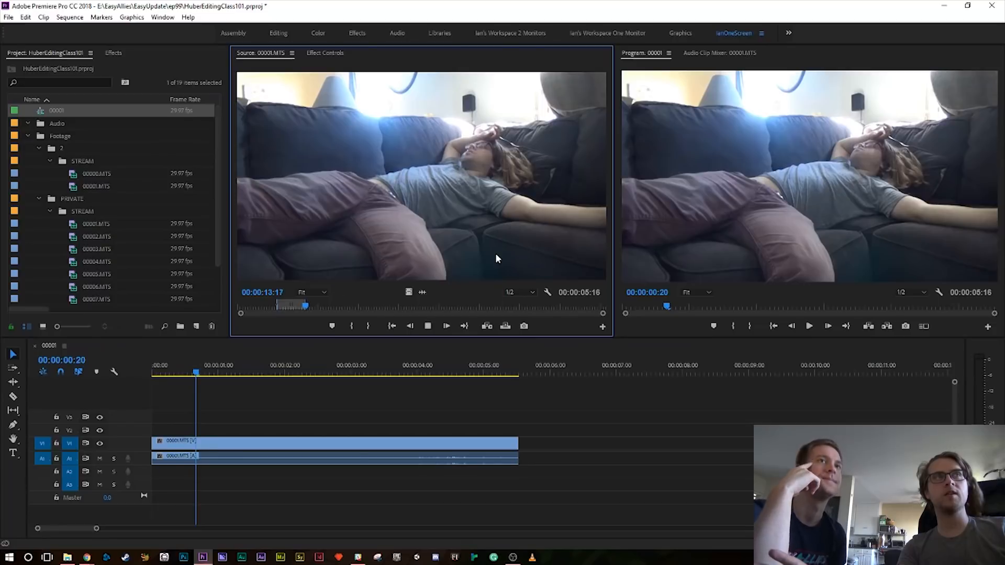
left_click(396, 400)
key("space")
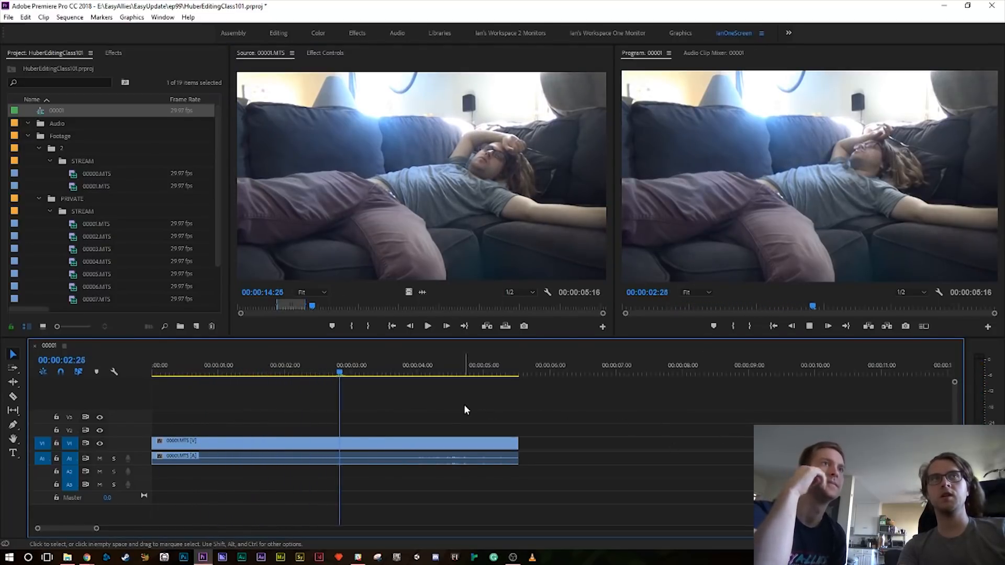
key("space")
key("j")
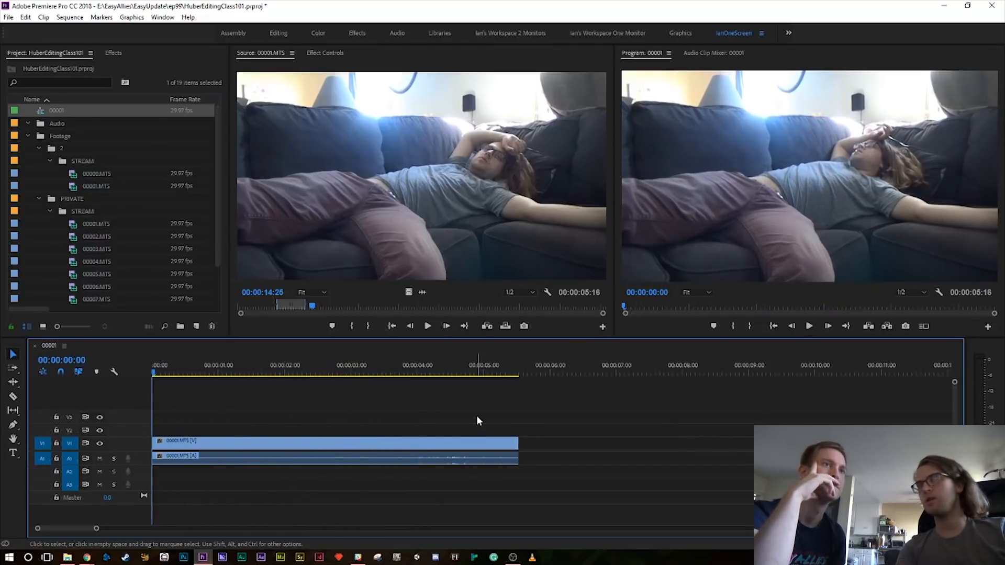
- Play the sequence from the start and stop at 00:00:04:25
key("l")
key("l")
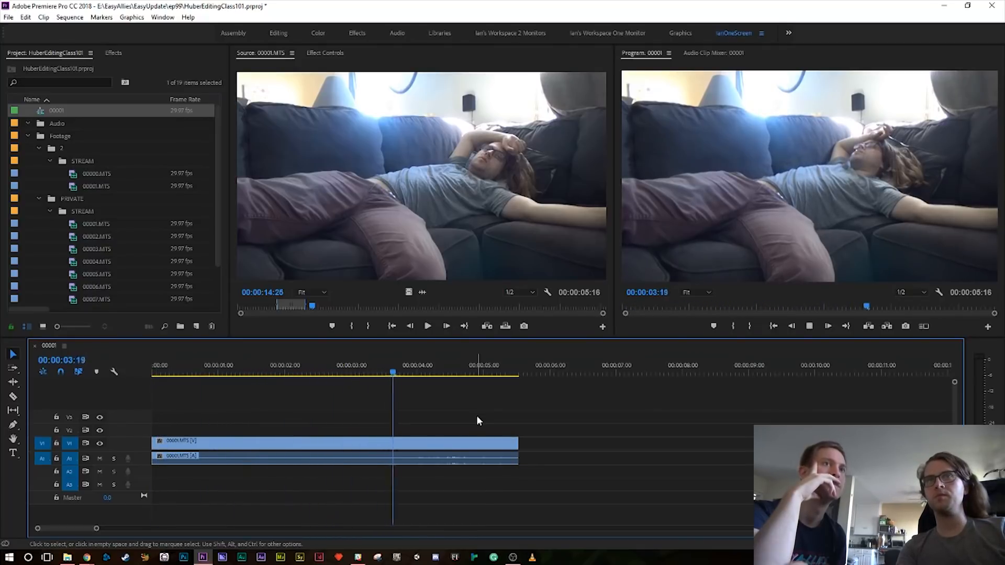
key("k")
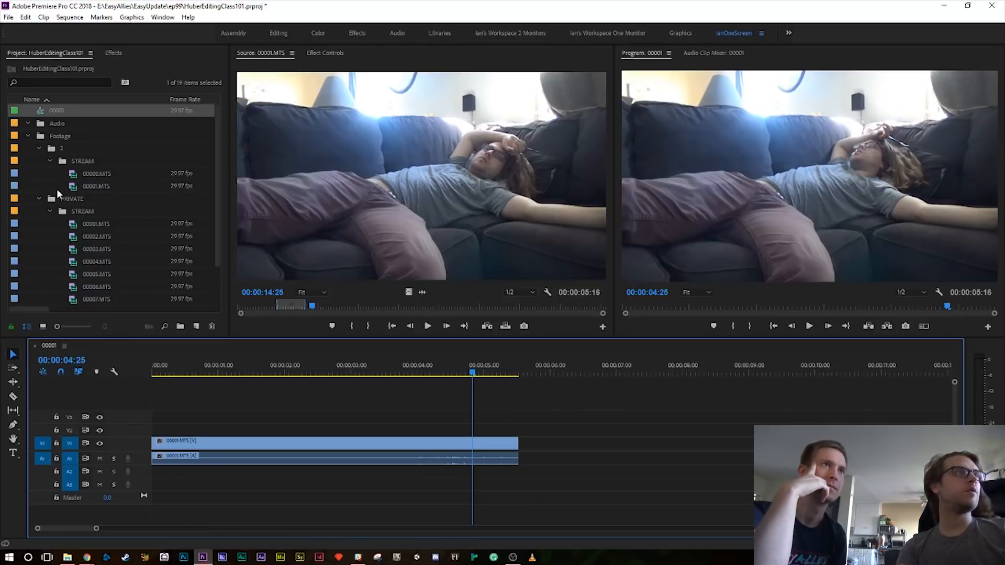
- Open PRIVATE's clip 00003.MTS in the source monitor and mark a 00:00:02:19 section of the woman raising her hands, starting at about 31 seconds
scroll(105, 247, "down", 1)
double_click(74, 224)
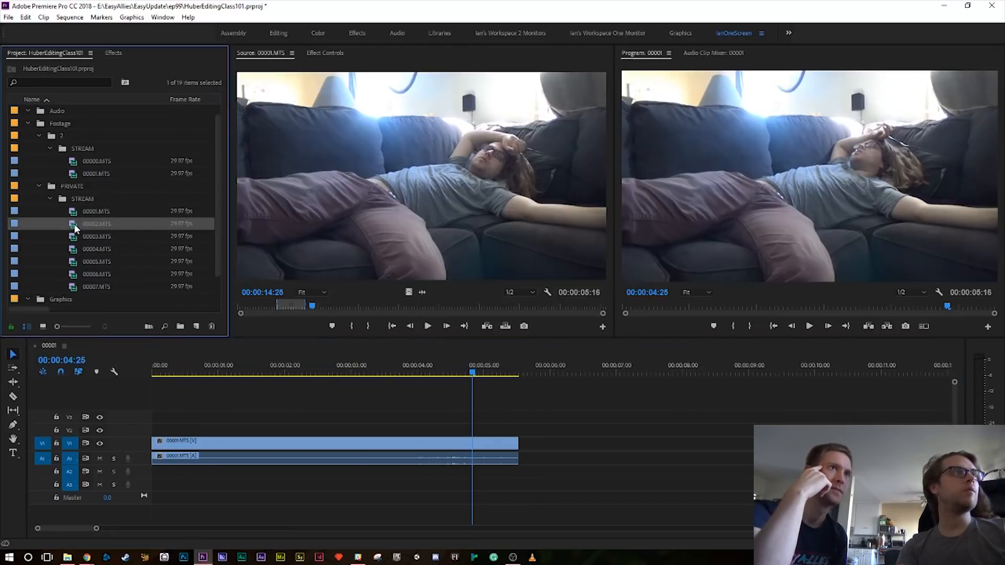
double_click(74, 235)
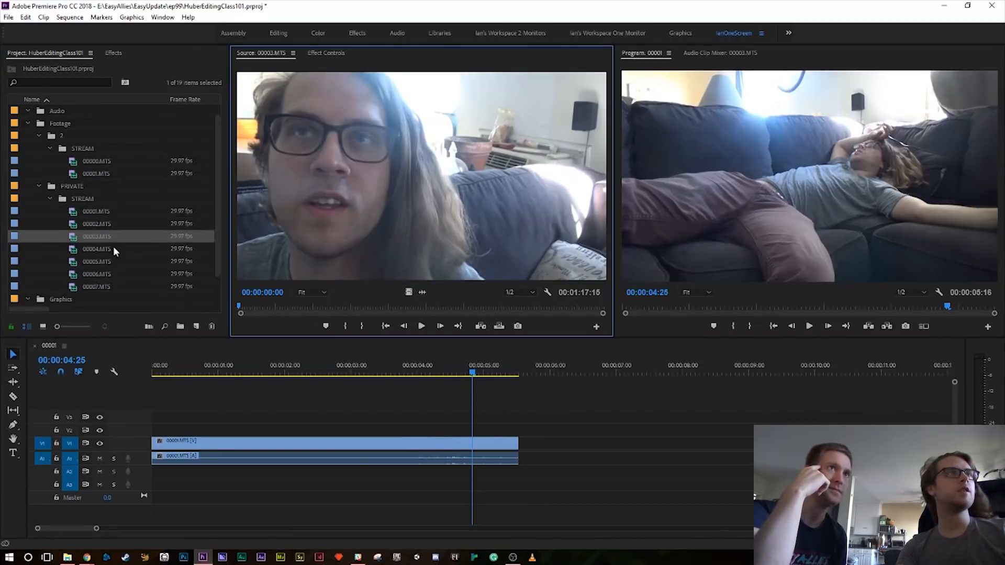
scroll(113, 246, "down", 1)
left_click_drag(250, 304, 369, 305)
key("i")
key("space")
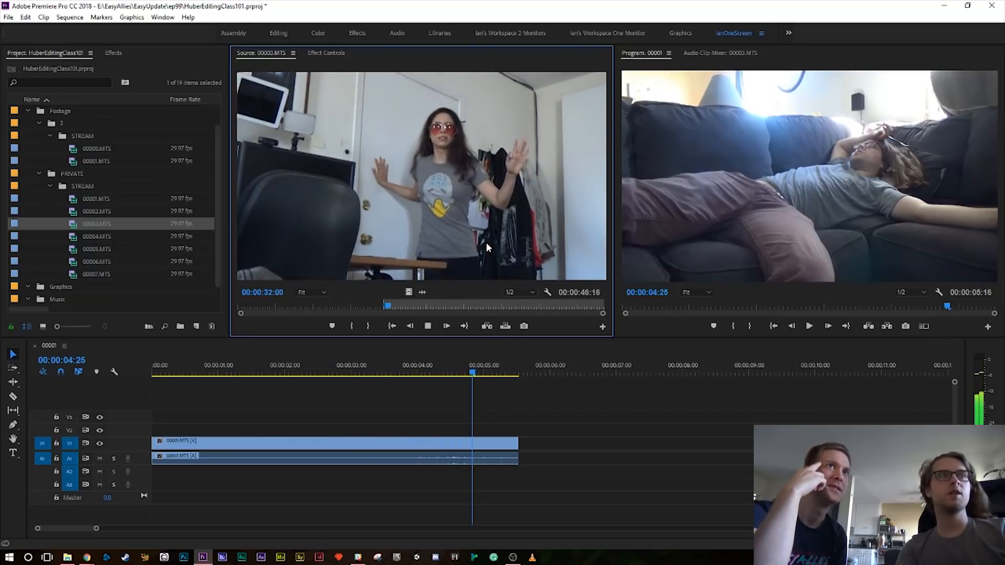
key("o")
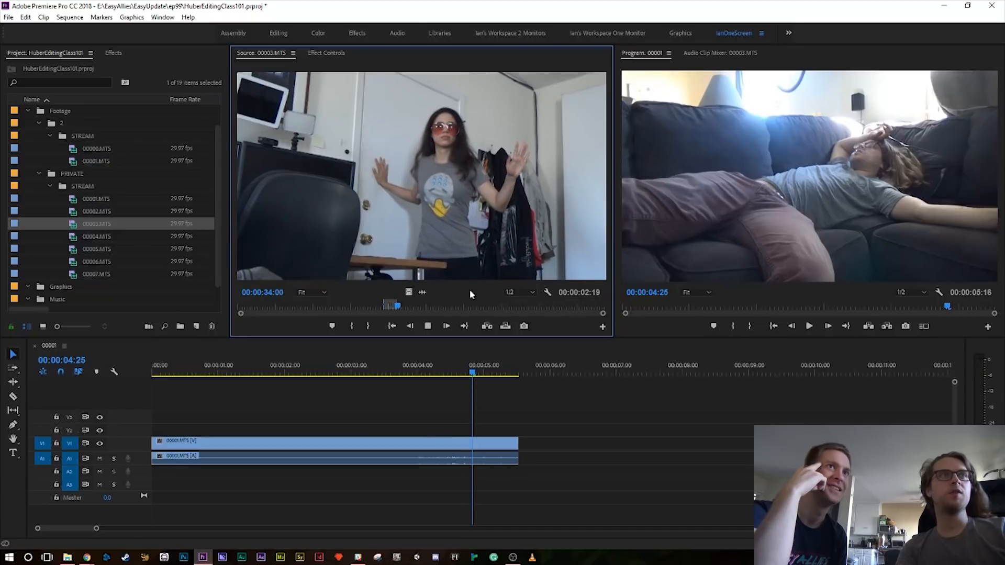
key("space")
- Add the marked section of 00003.MTS directly after 00001.MTS in the sequence, play it from the start, and set the playhead to 00:00:04:18
left_click_drag(454, 255, 518, 443)
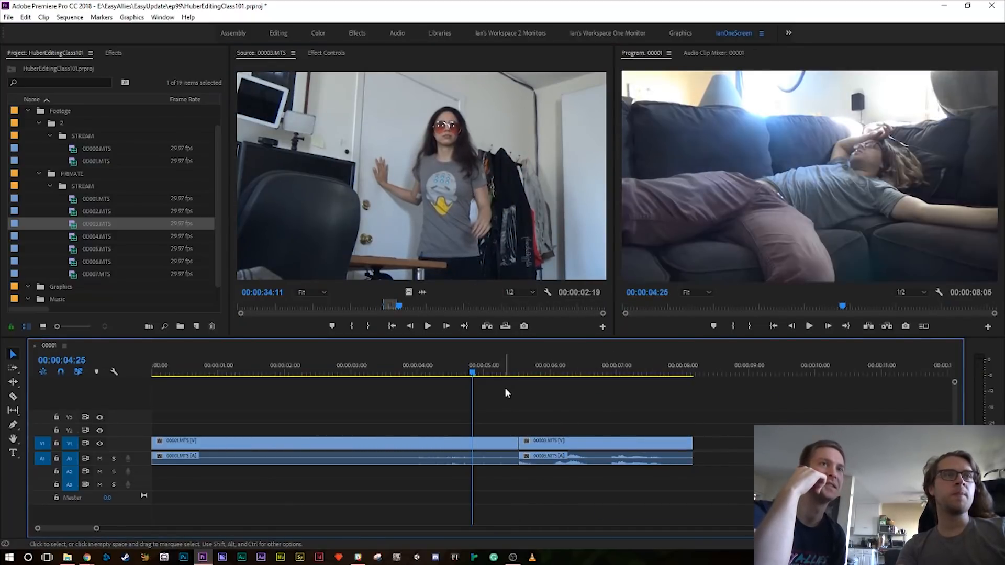
left_click_drag(437, 366, 153, 372)
key("space")
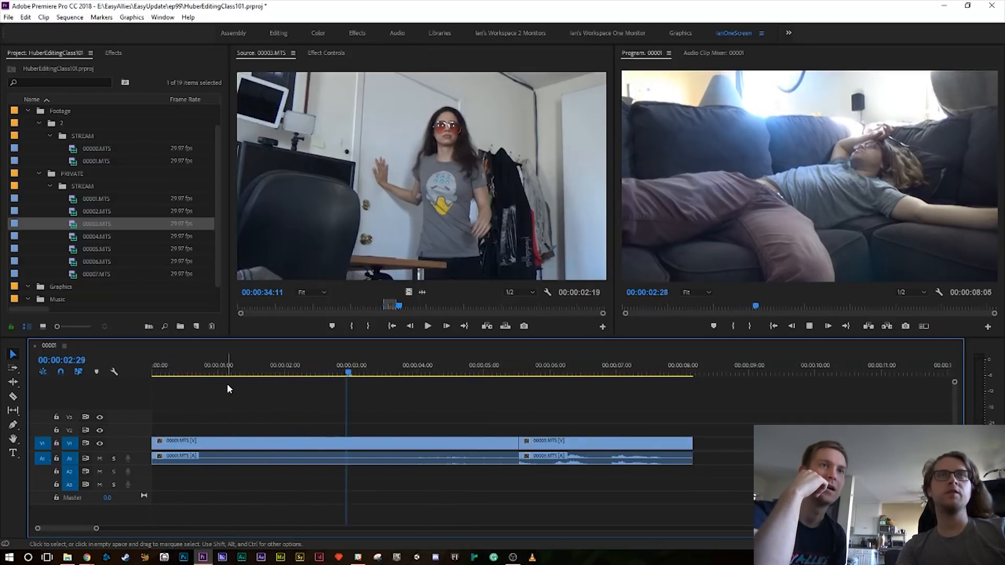
key("space")
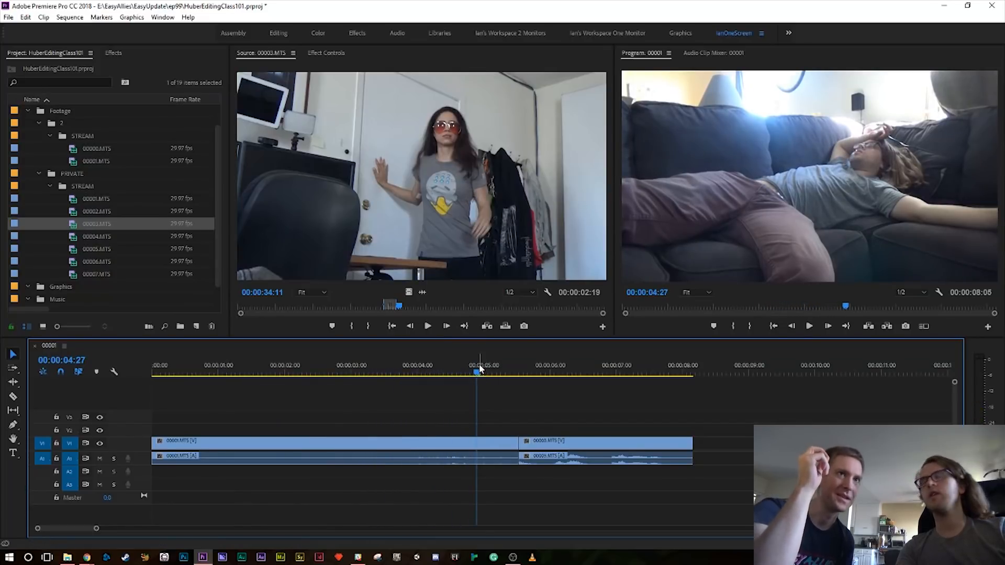
left_click_drag(477, 369, 457, 369)
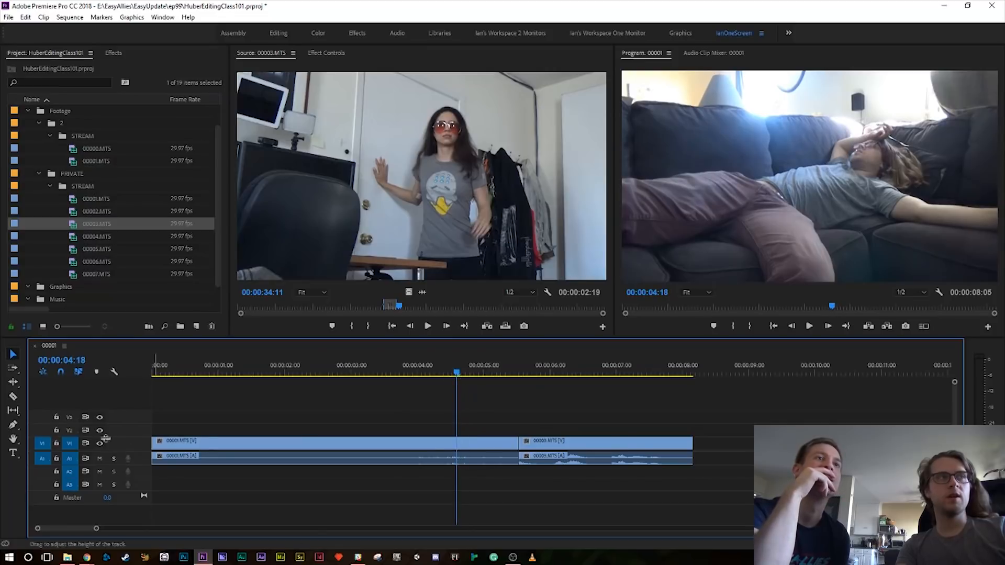
- Increase the height of tracks A1 and V1 in the timeline and save the project
left_click_drag(143, 452, 143, 468)
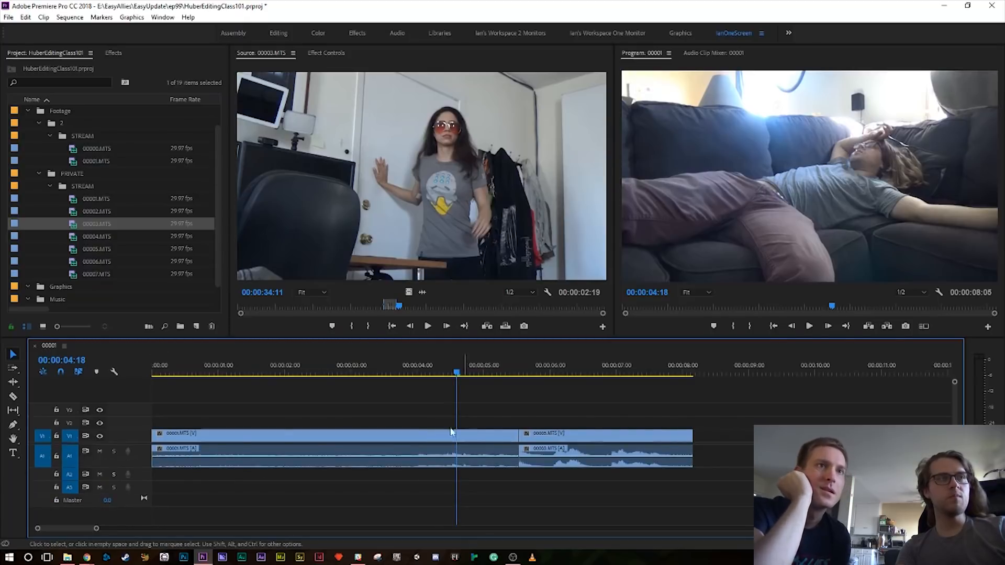
left_click_drag(144, 430, 144, 423)
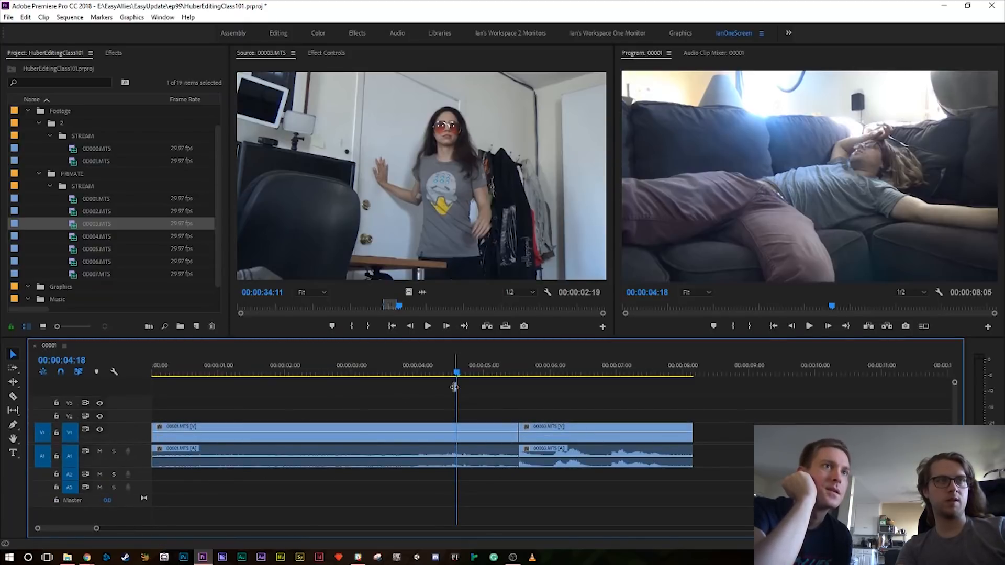
key("ctrl+s")
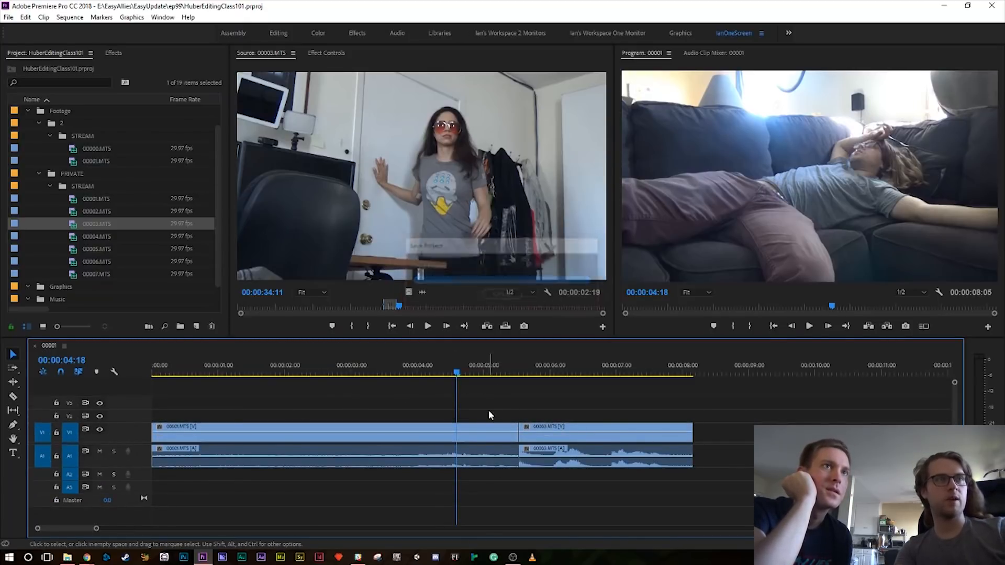
- Split the 00001.MTS clip, video and audio, at 00:00:04:17 in the sequence
mouse_move(457, 373)
left_mouse_down()
mouse_move(415, 386)
mouse_move(454, 386)
left_mouse_up()
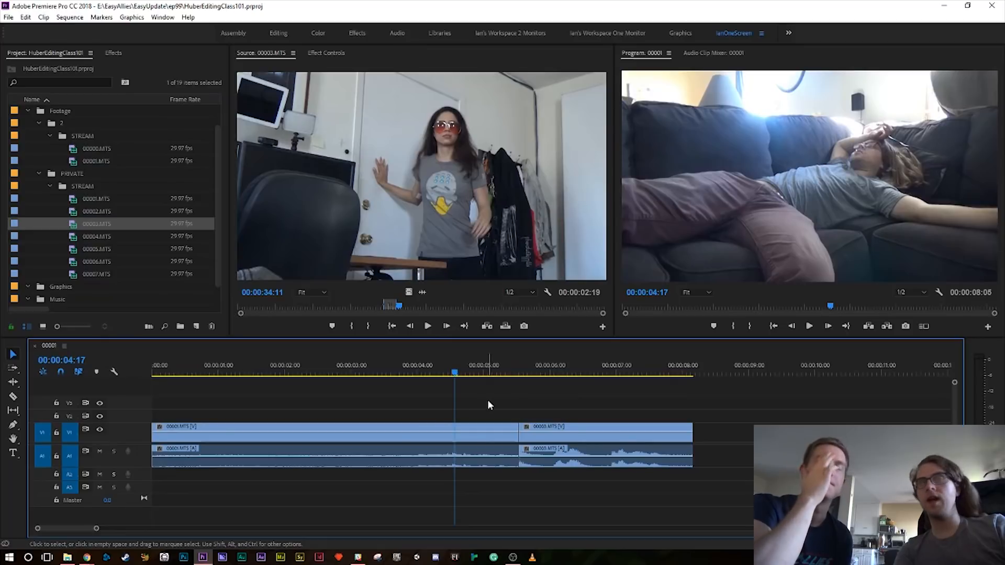
key("ctrl+k")
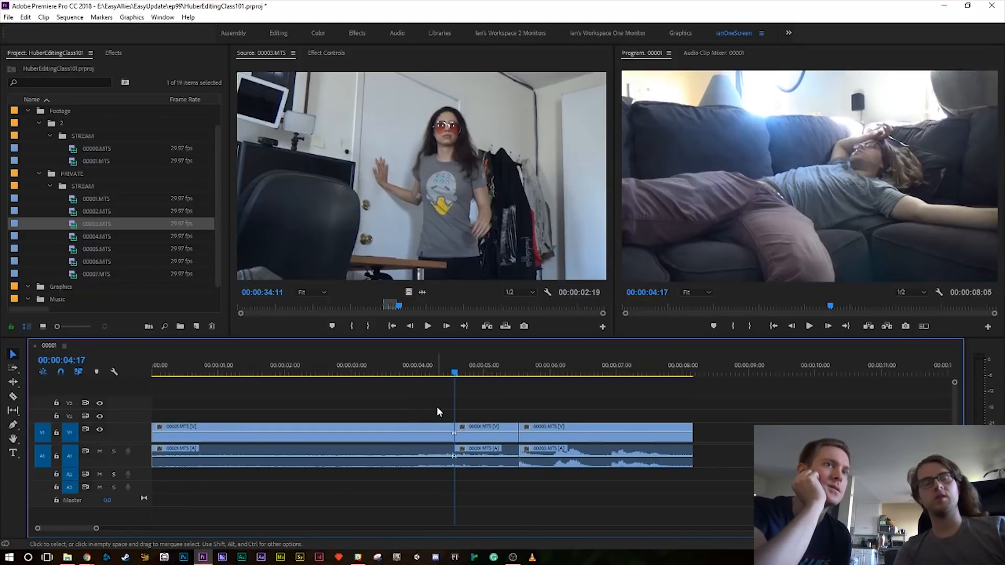
- Move only the video part of 00003.MTS up to V2 and earlier, so it overlaps the split in 00001.MTS
left_click_drag(572, 433, 493, 431)
left_click(575, 406)
left_click(575, 430, "alt")
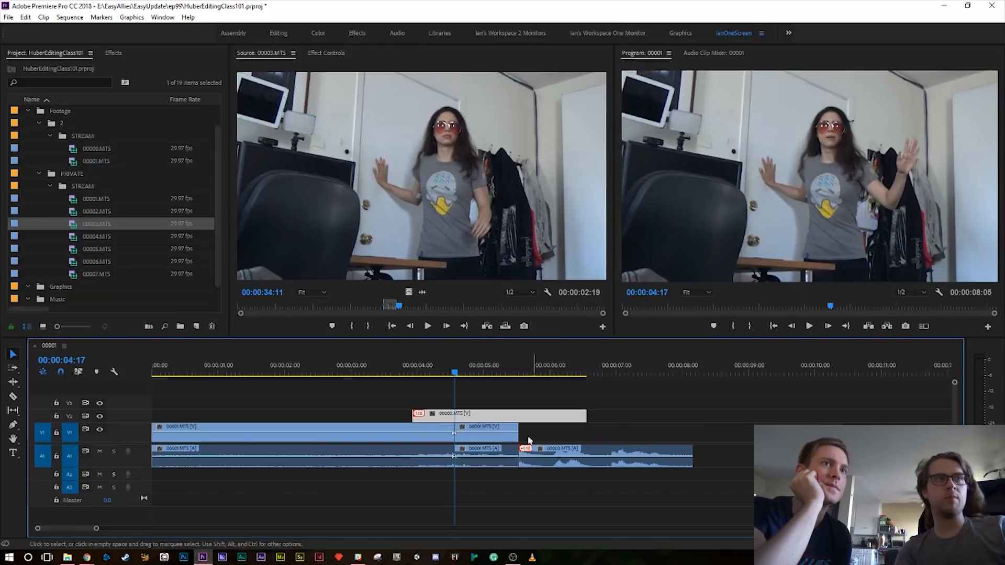
left_click(483, 383)
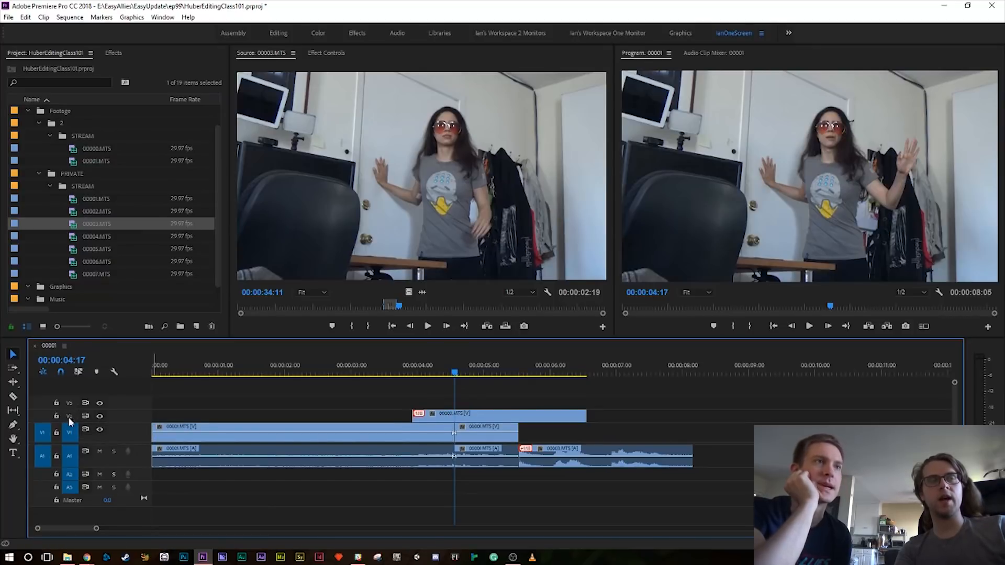
- Try splitting the 00003.MTS video on V2 at 00:00:04:17, and undo the split
left_click(461, 417)
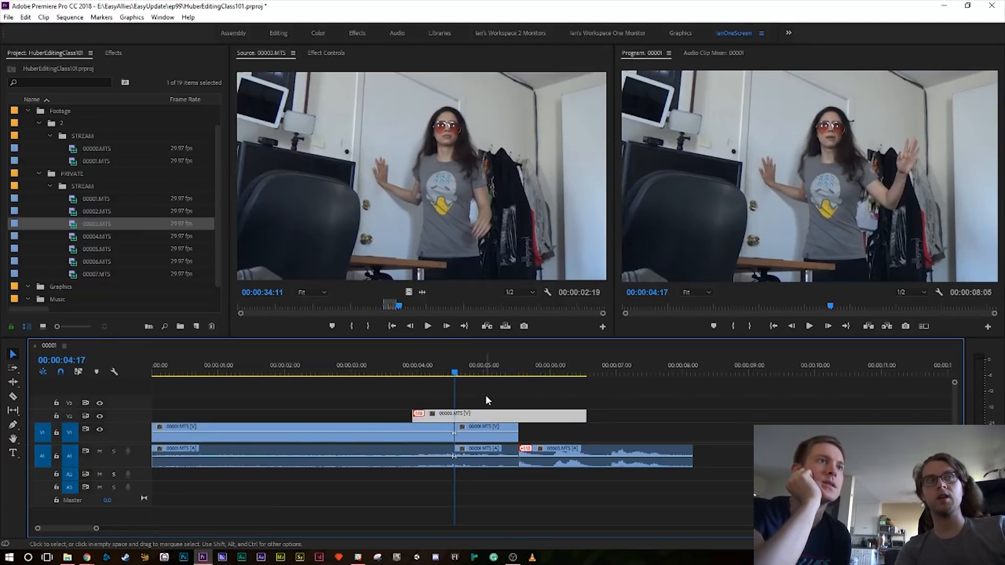
key("ctrl+k")
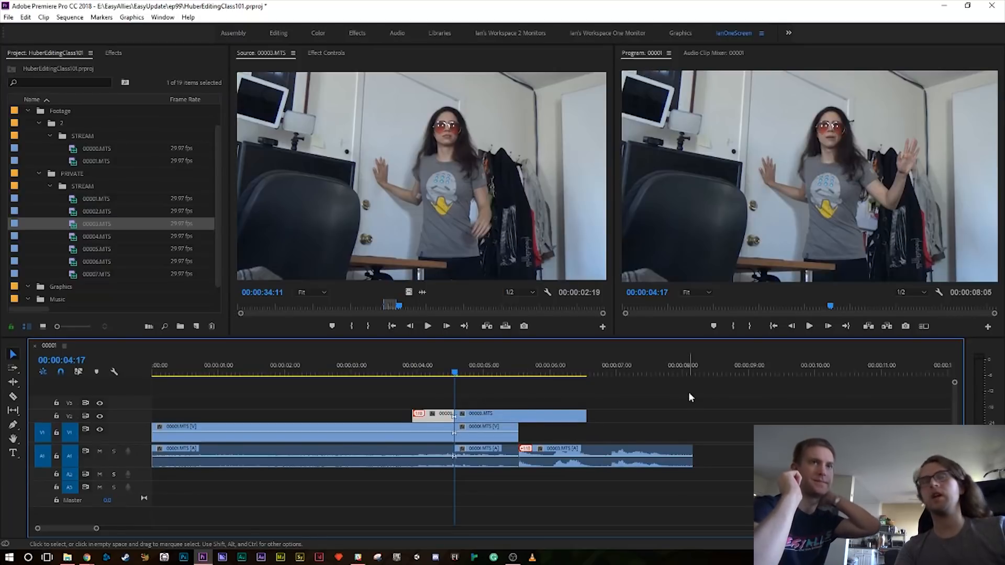
key("ctrl+z")
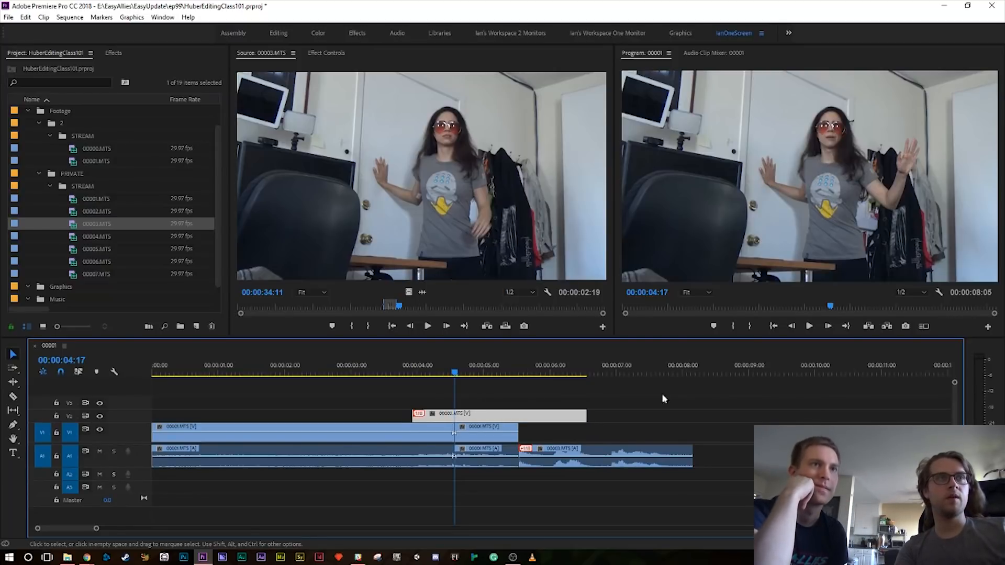
- Move the 00003.MTS video back to V1, in line with its audio, and deselect it
left_click_drag(482, 420, 587, 434)
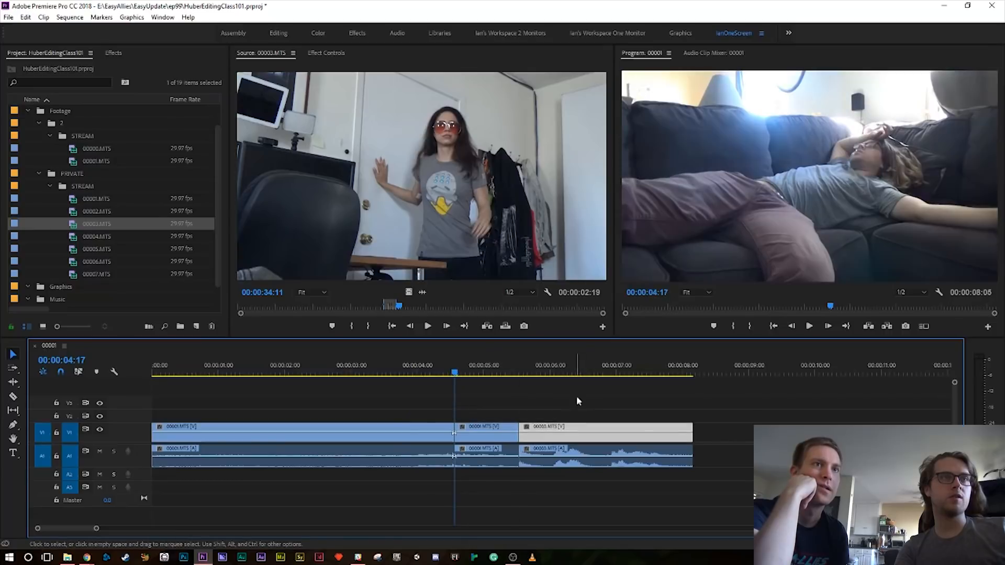
left_click(602, 406)
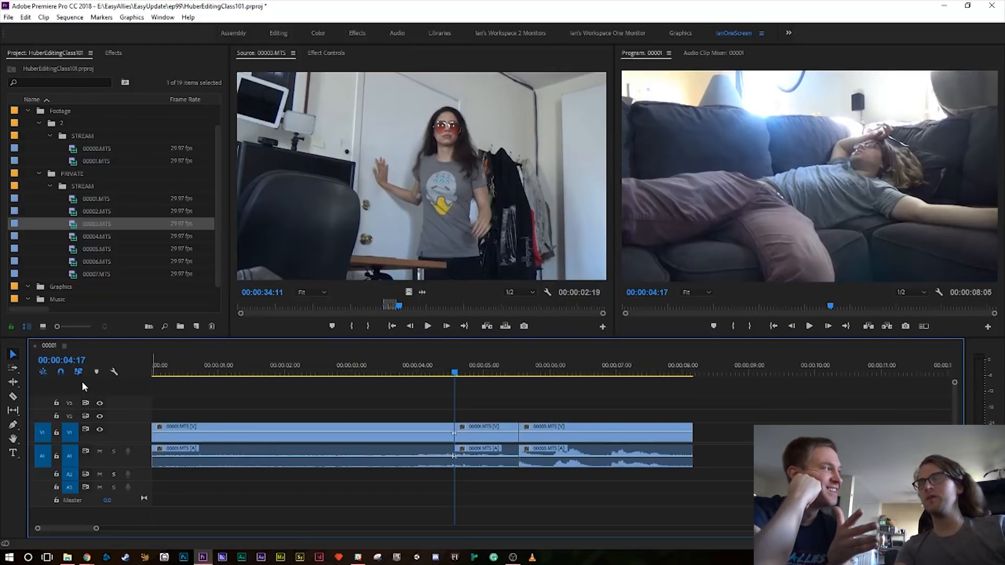
- Turn off Linked Selection, selecting 00003.MTS before and after to compare linked and video-only selection
left_click(536, 440)
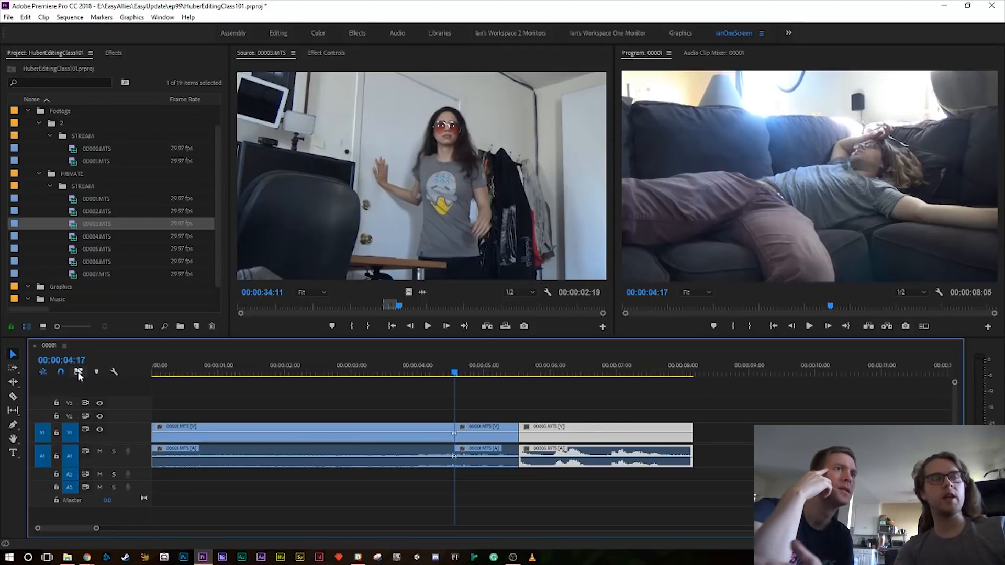
left_click(401, 419)
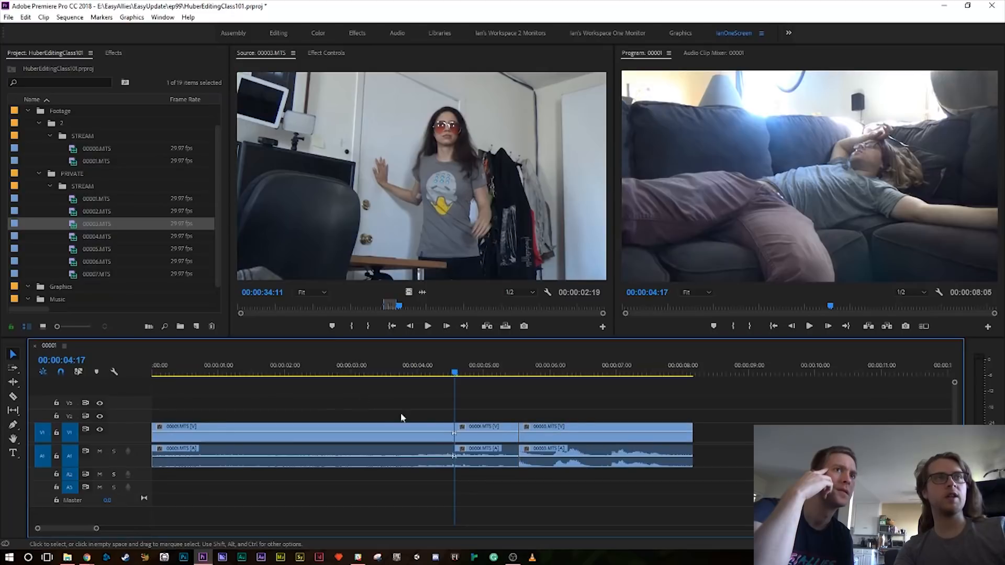
left_click(618, 438)
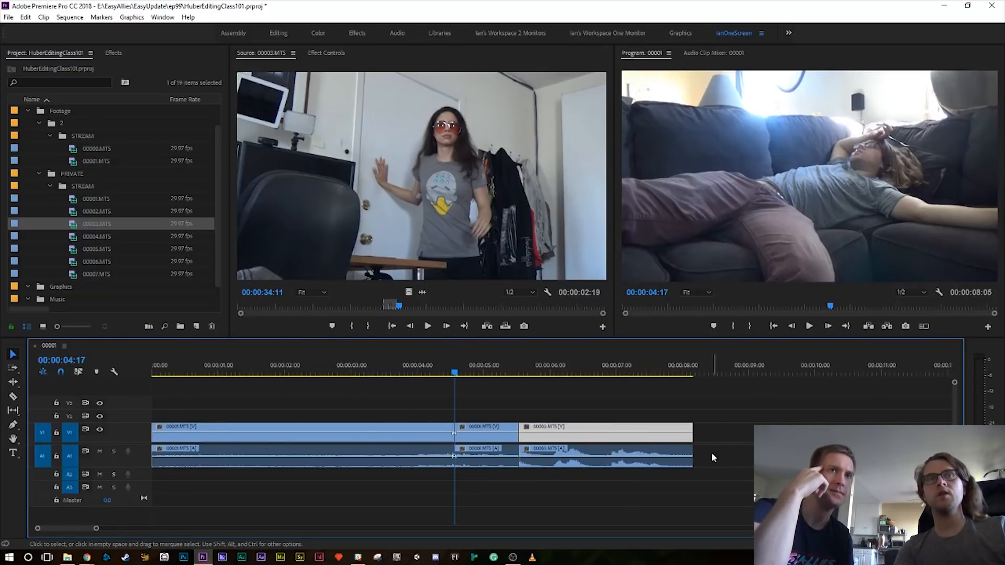
left_click(526, 406)
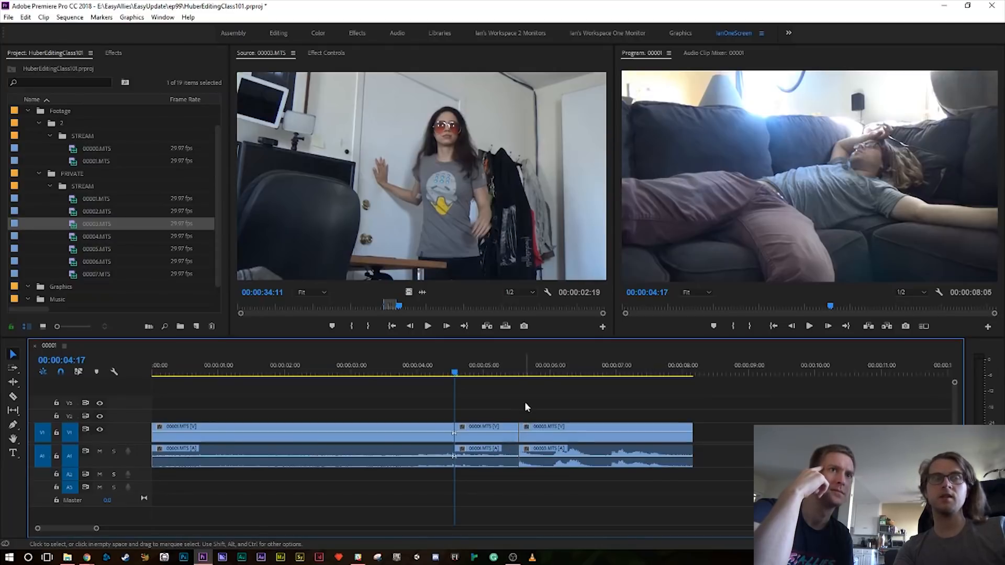
- Select the video and audio of the short second 00001.MTS piece, try a ripple delete, and undo it
left_click(485, 435)
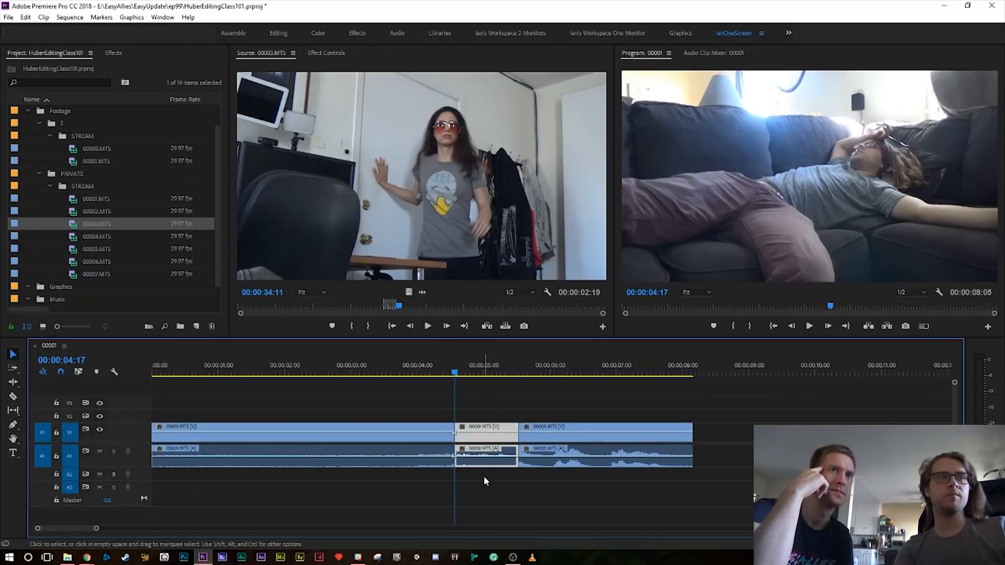
left_click(473, 404)
left_click(461, 453)
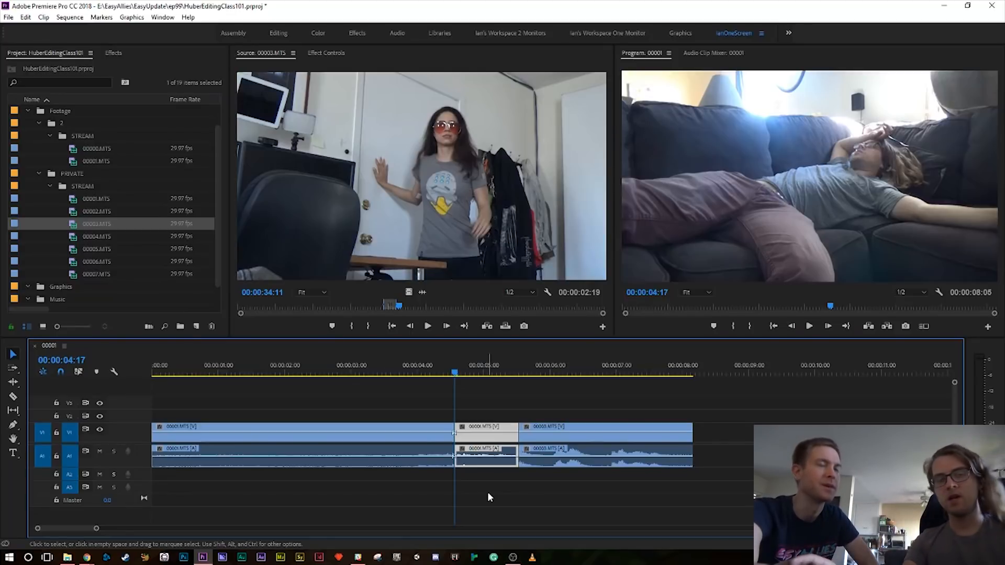
key("shift+Delete")
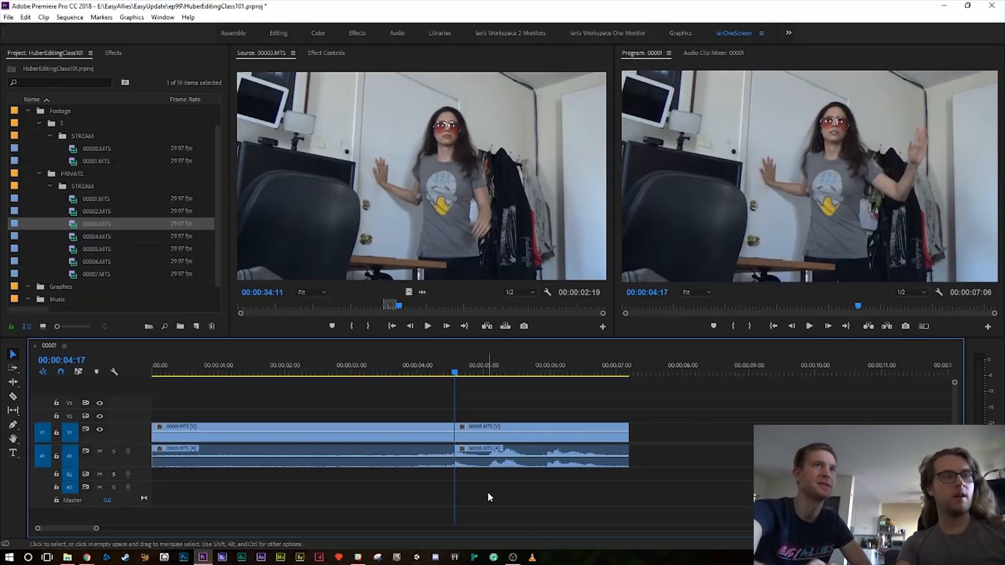
key("ctrl+z")
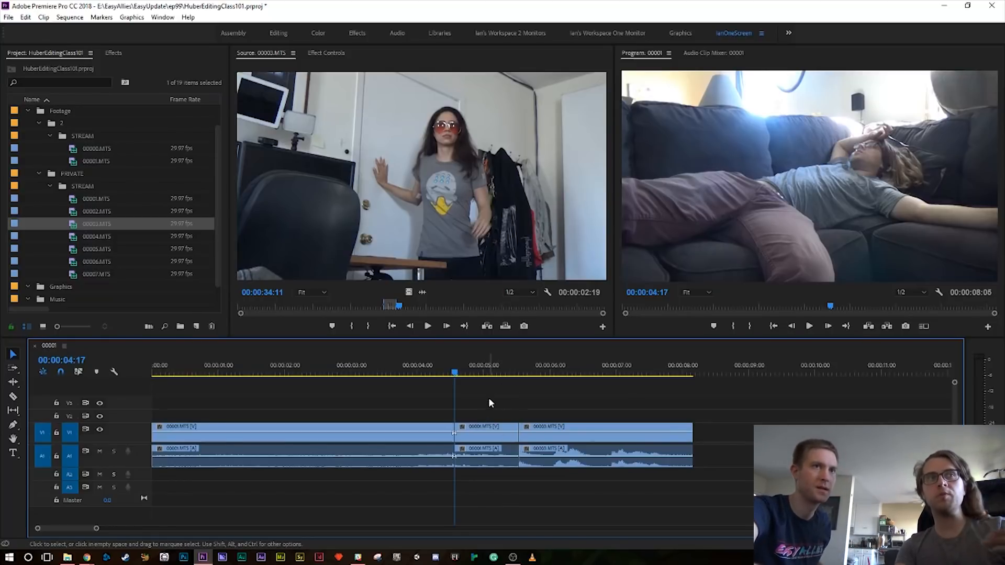
- Try deleting the short 00001.MTS piece without closing the gap, and undo the deletion
left_click(490, 433)
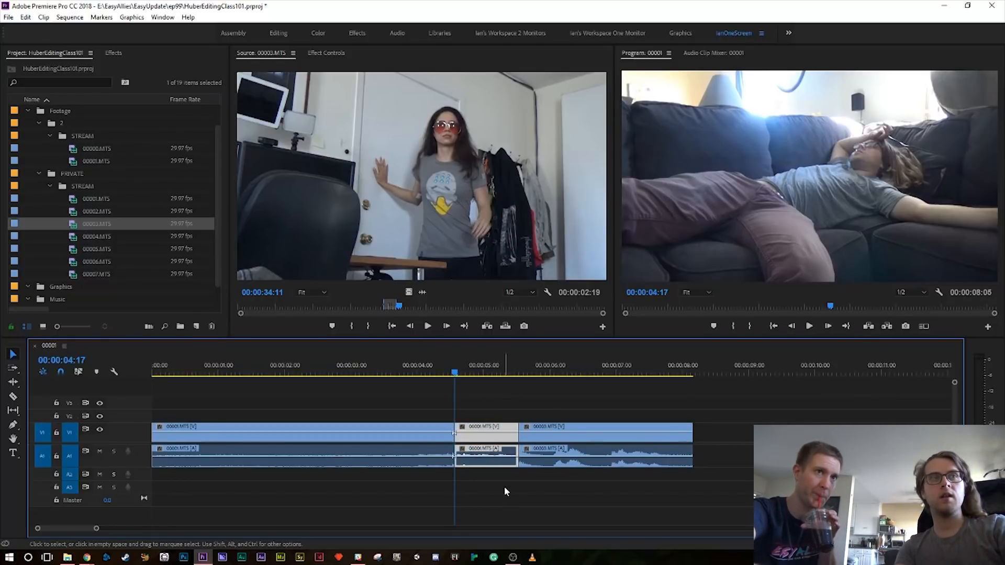
key("Delete")
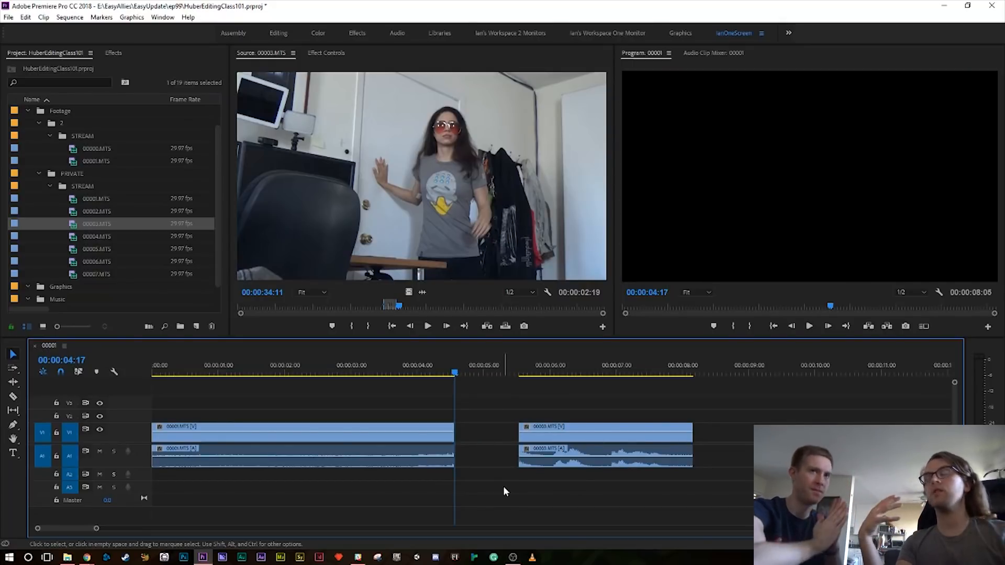
key("ctrl+z")
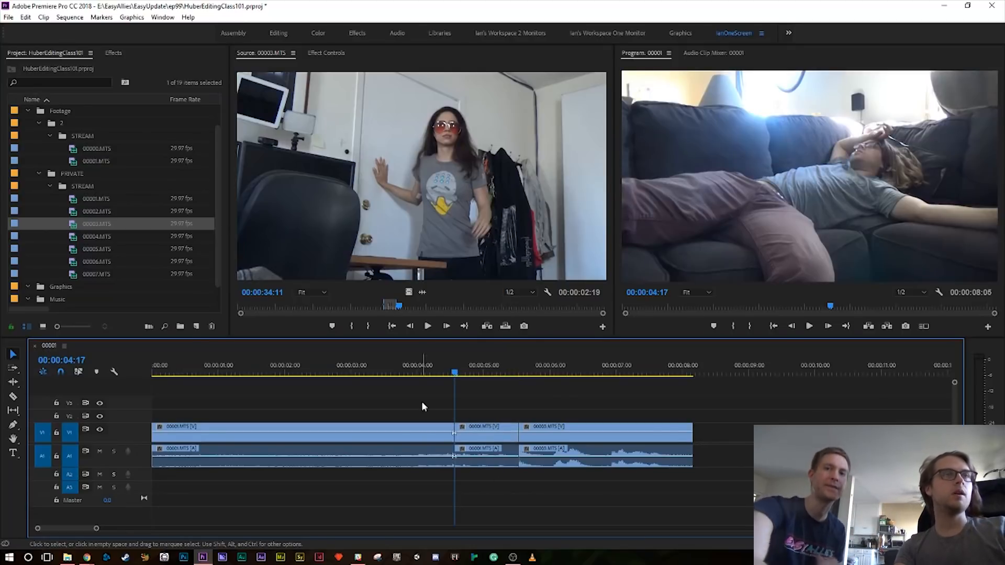
- Ripple delete the video and audio of the short 00001.MTS piece after the cut, closing the gap
left_click_drag(485, 393, 491, 480)
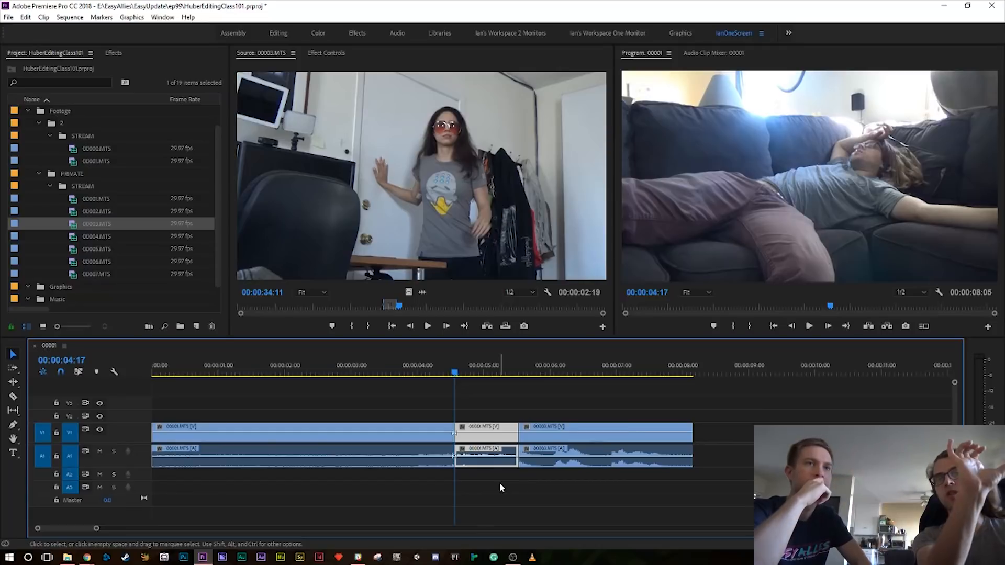
key("shift+Delete")
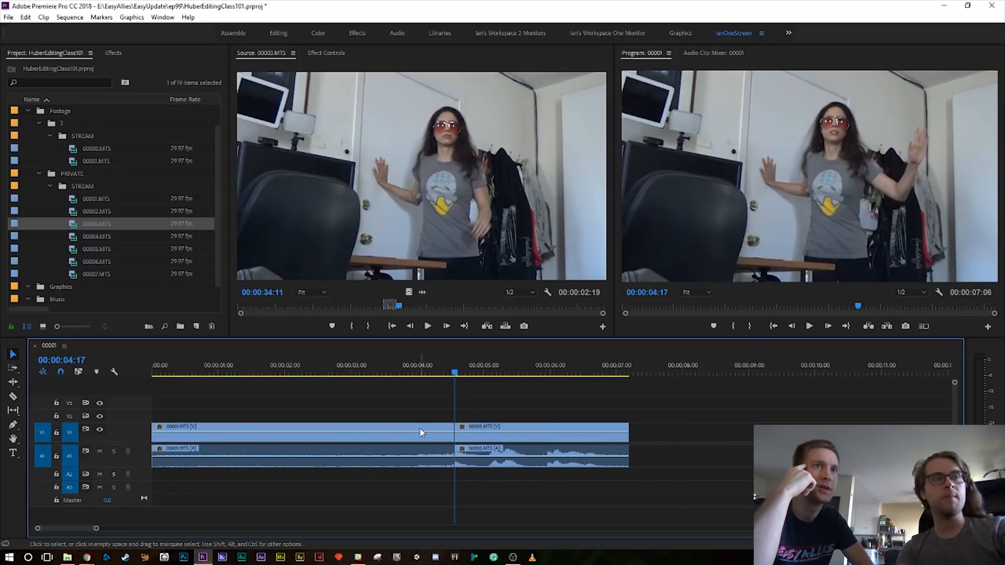
- Play back the cut between 00001.MTS and 00003.MTS, starting shortly before it
key("=")
key("=")
key("=")
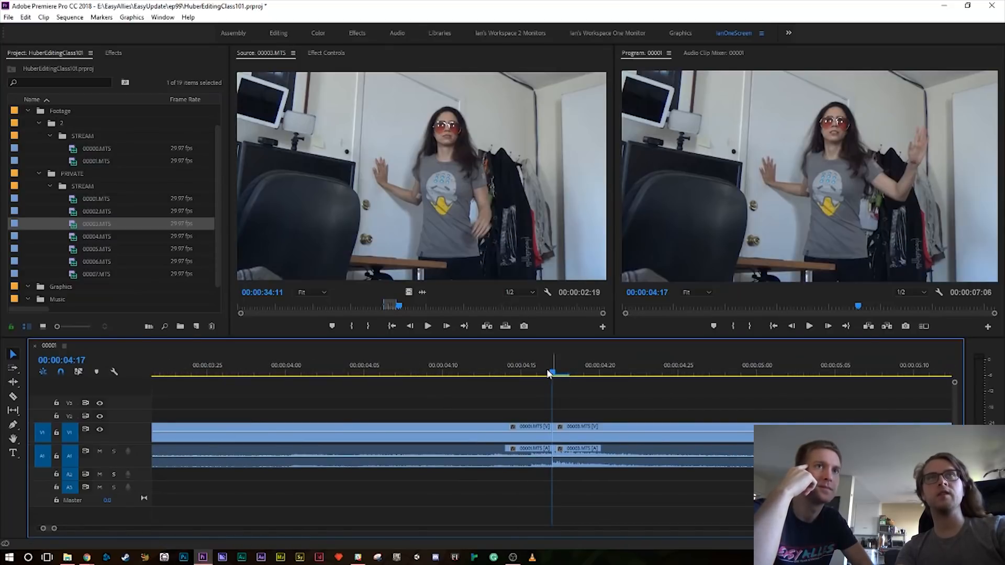
left_click_drag(546, 374, 207, 381)
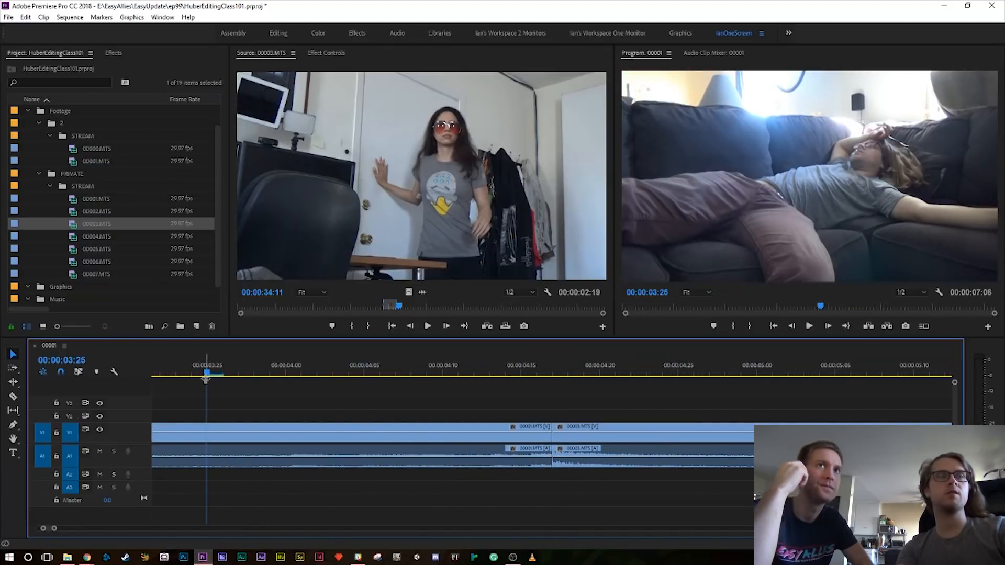
key("space")
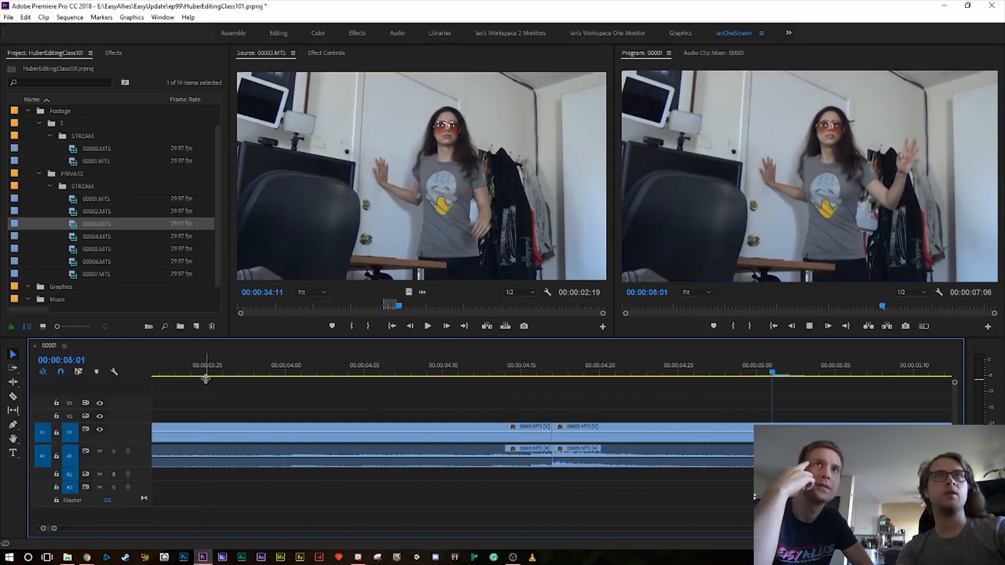
key("minus")
key("minus")
mouse_move(377, 371)
left_mouse_down()
mouse_move(348, 371)
mouse_move(366, 371)
left_mouse_up()
key("equal")
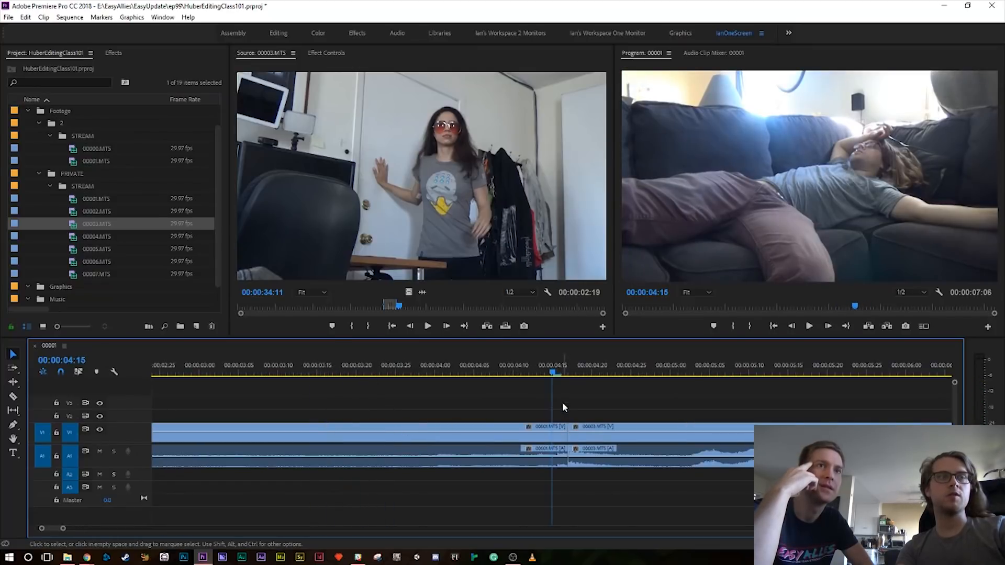
- Demonstrate selecting the video and audio of 00001.MTS together at the cut, and clear the selection each time
left_click_drag(563, 403, 559, 479)
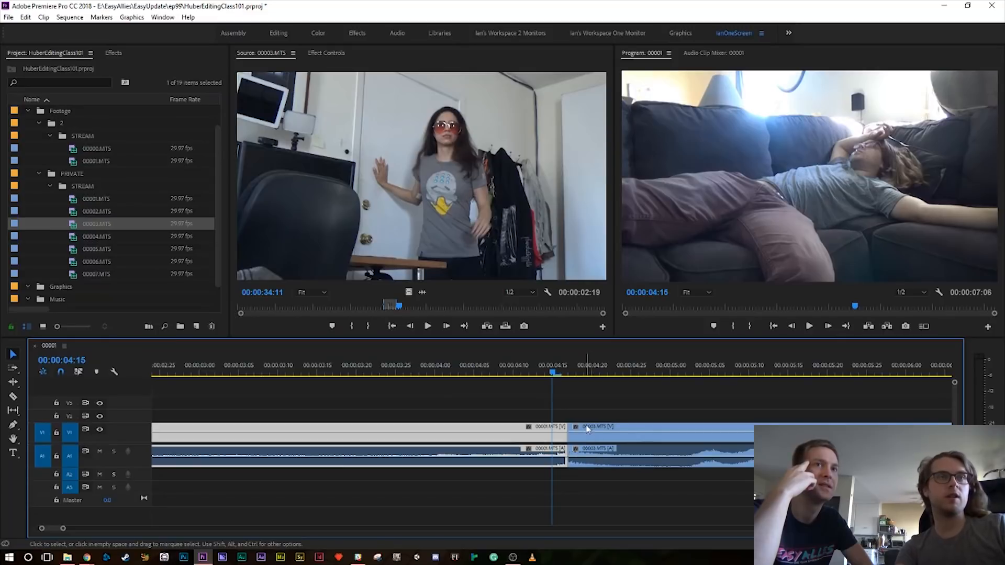
key("d")
left_click(570, 398)
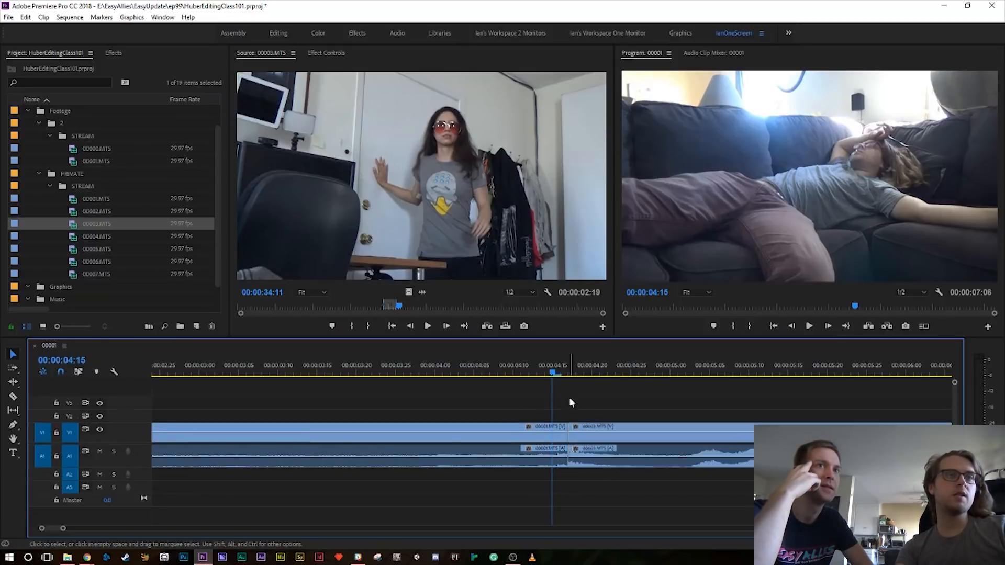
left_click(596, 435)
left_click(561, 436)
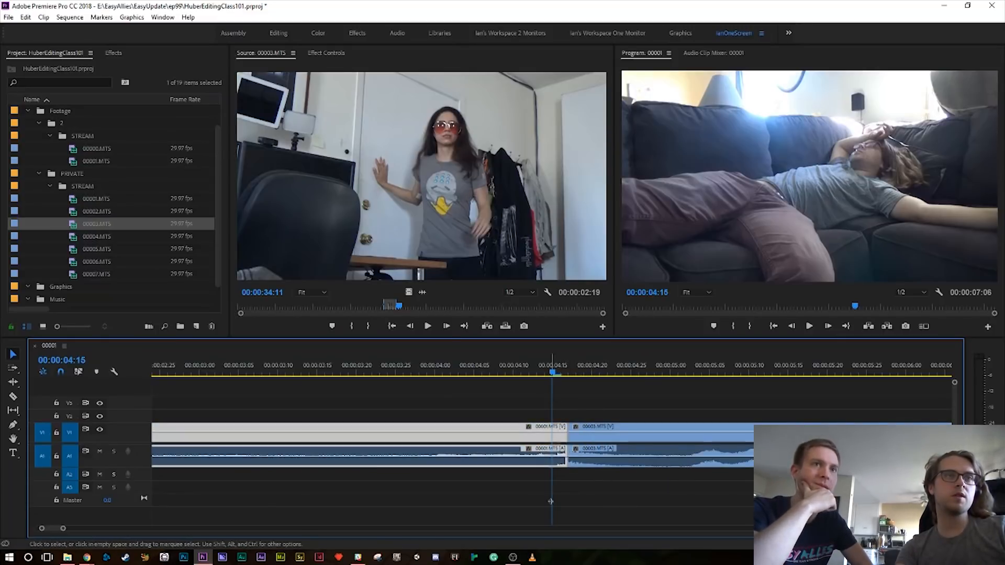
left_click(567, 417)
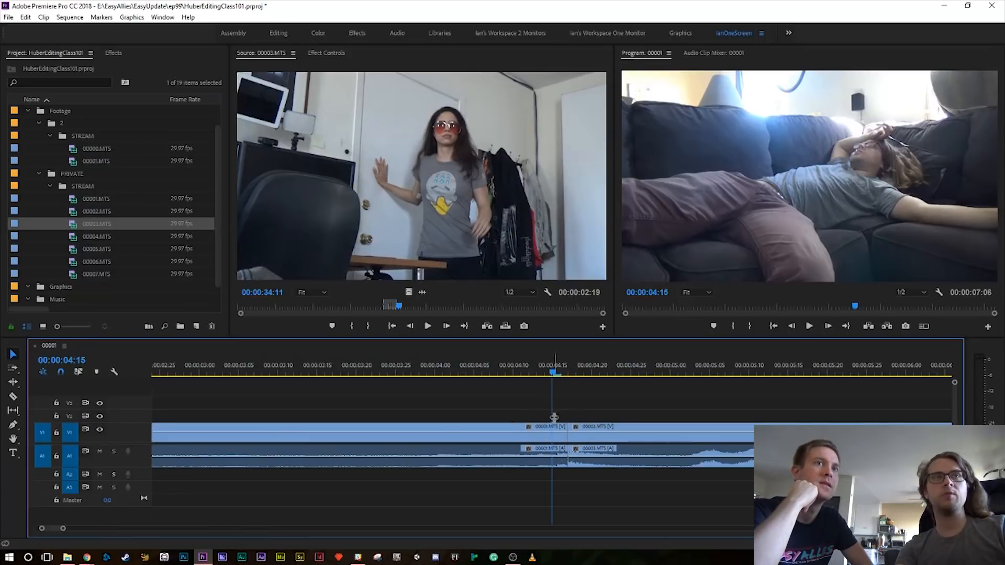
- Select only the video of 00001.MTS, clear the selection, and turn Linked Selection back on
left_click_drag(535, 398, 526, 517)
left_click(568, 408)
left_click(500, 434)
left_click(538, 405)
left_click(529, 449)
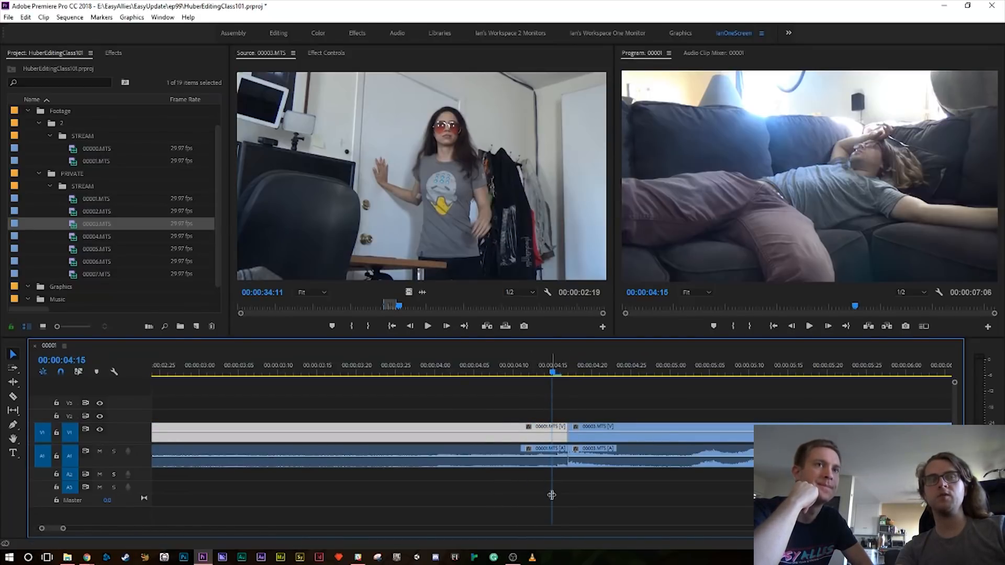
left_click(542, 402)
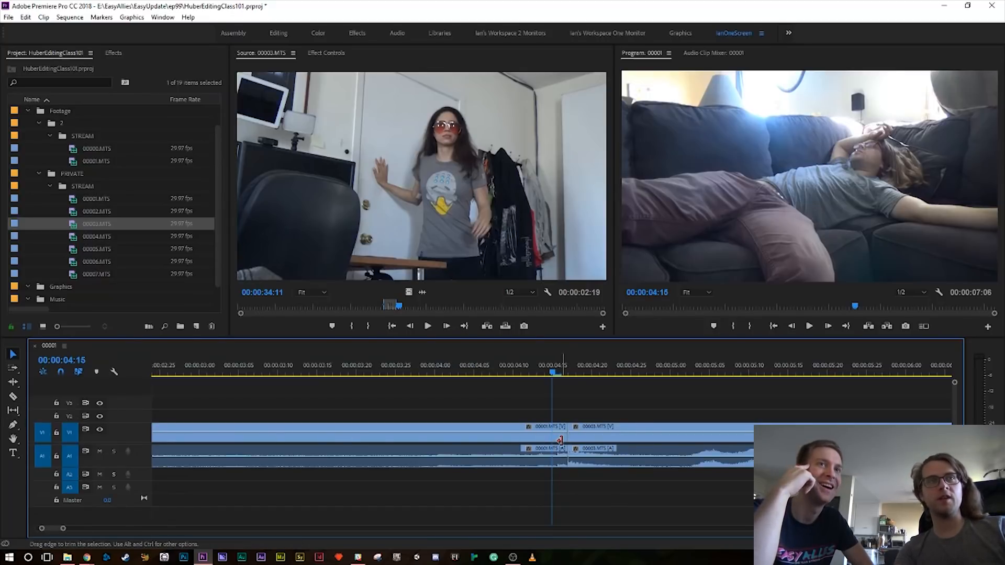
- Trim 9 frames off the end of 00001.MTS, leaving a gap before 00003.MTS
left_click_drag(559, 438, 491, 446)
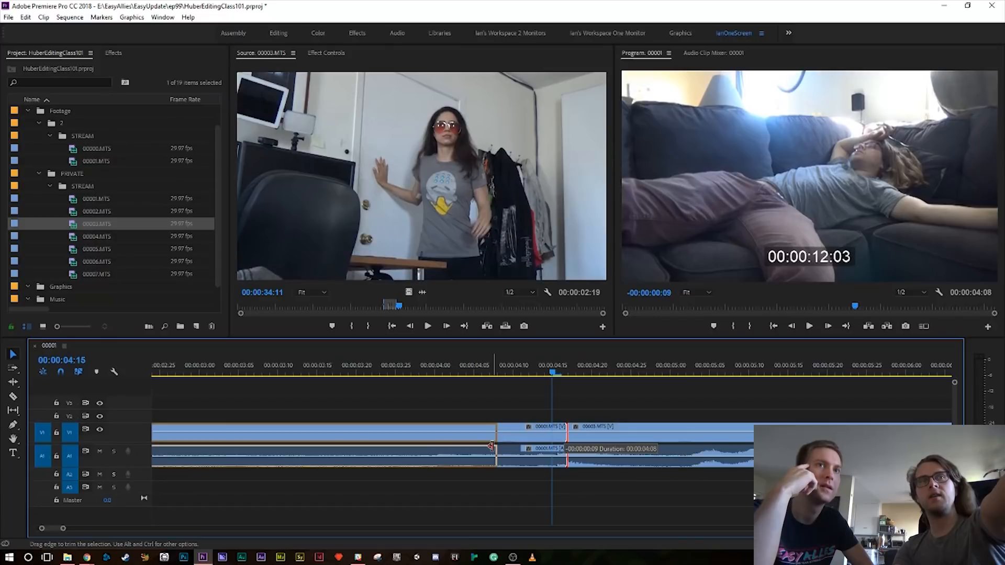
left_click_drag(490, 447, 492, 446)
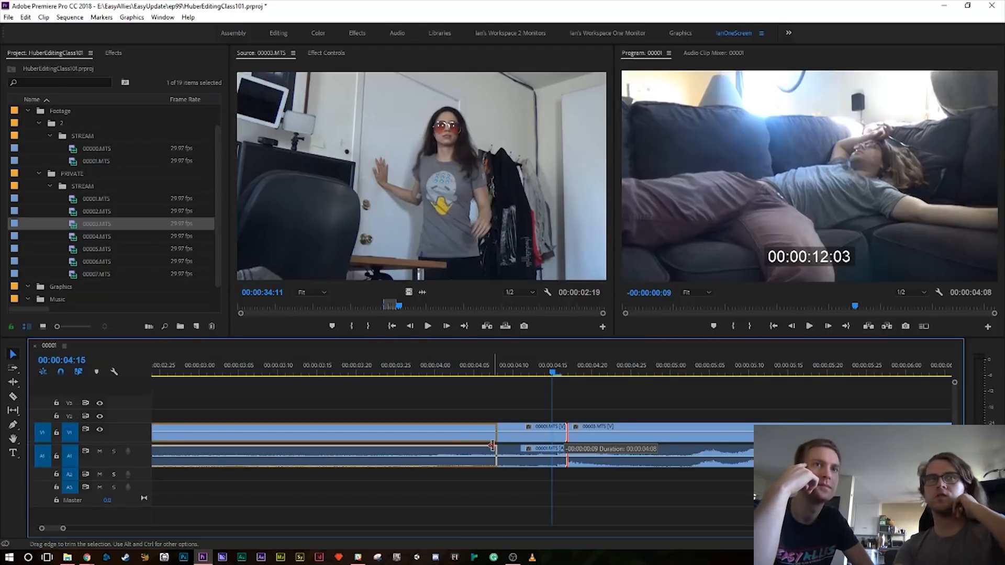
left_click_drag(492, 445, 493, 445)
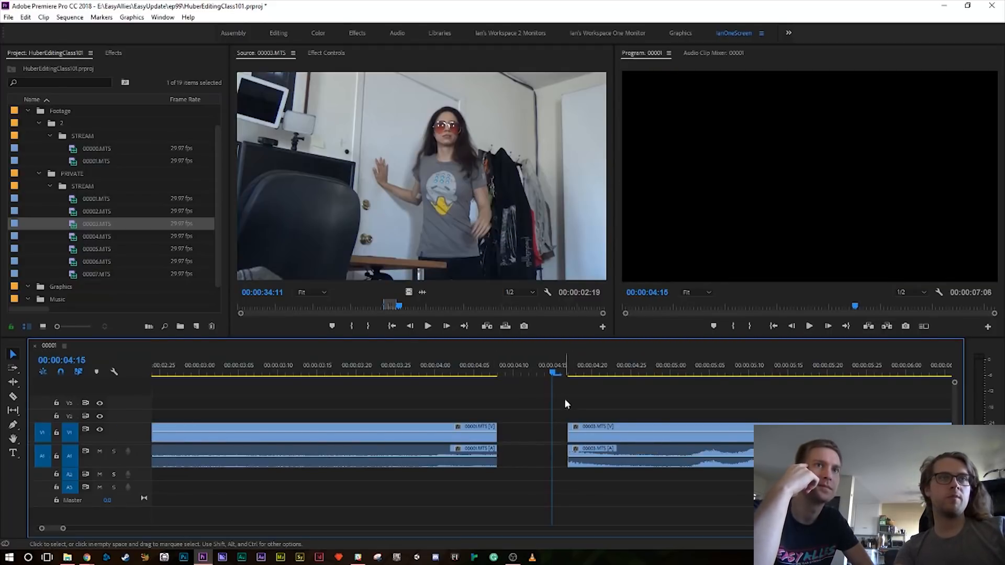
- Extend the start of 00003.MTS back to the end of 00001.MTS to fill the gap, and play across the cut
left_click_drag(570, 438, 486, 441)
left_click_drag(451, 375, 237, 391)
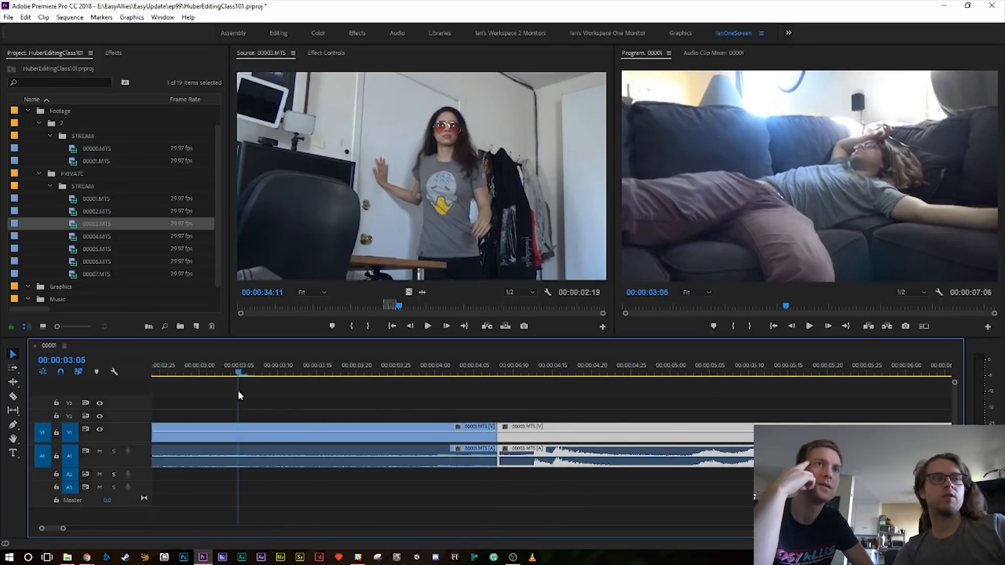
left_click(317, 379)
key("space")
key("space")
- Move 00003.MTS about 19 frames later, extend its start back to the end of 00001.MTS, and play across the cut
left_click(531, 440)
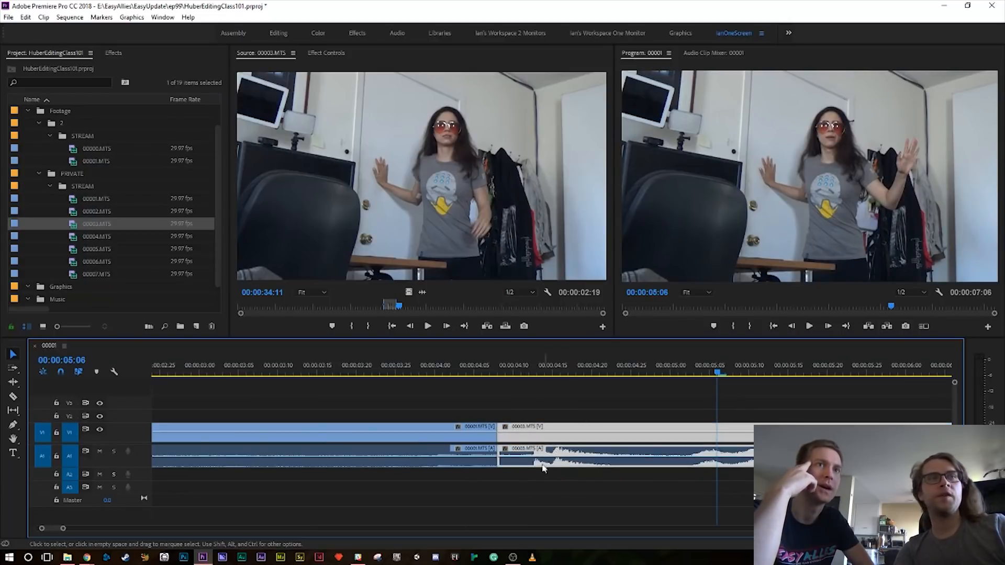
left_click_drag(532, 442, 498, 438)
left_click_drag(541, 380, 505, 382)
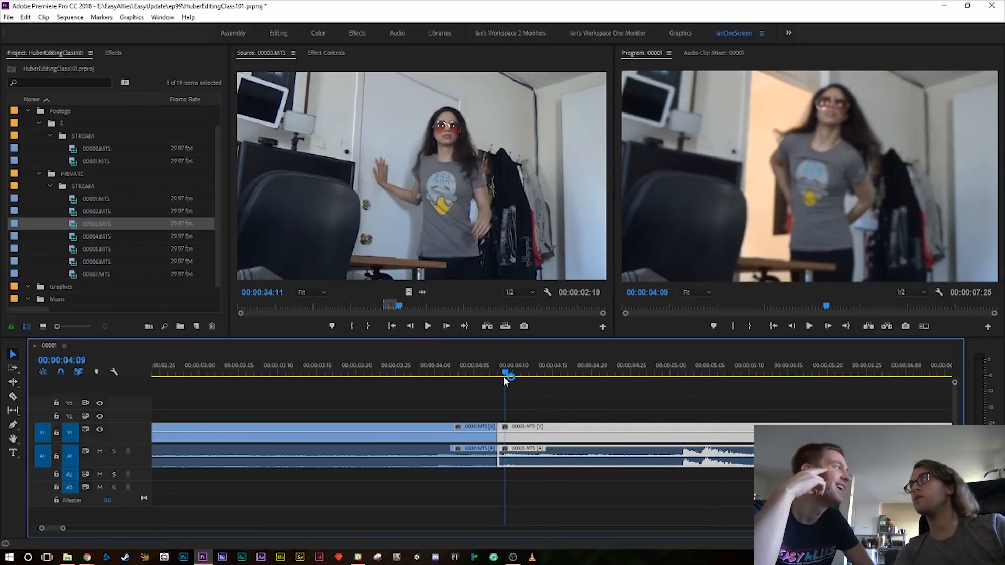
left_click_drag(506, 381, 325, 384)
key("space")
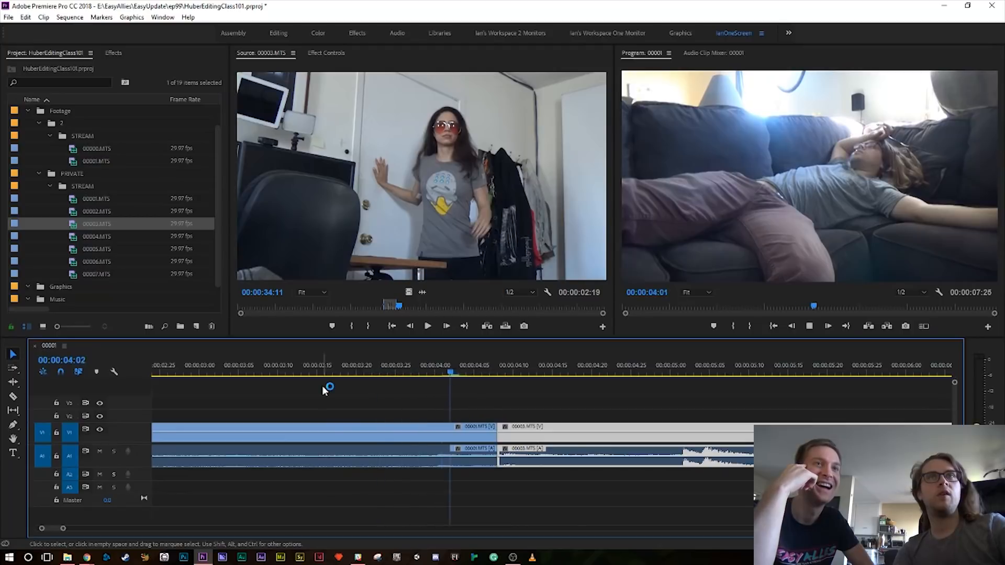
key("space")
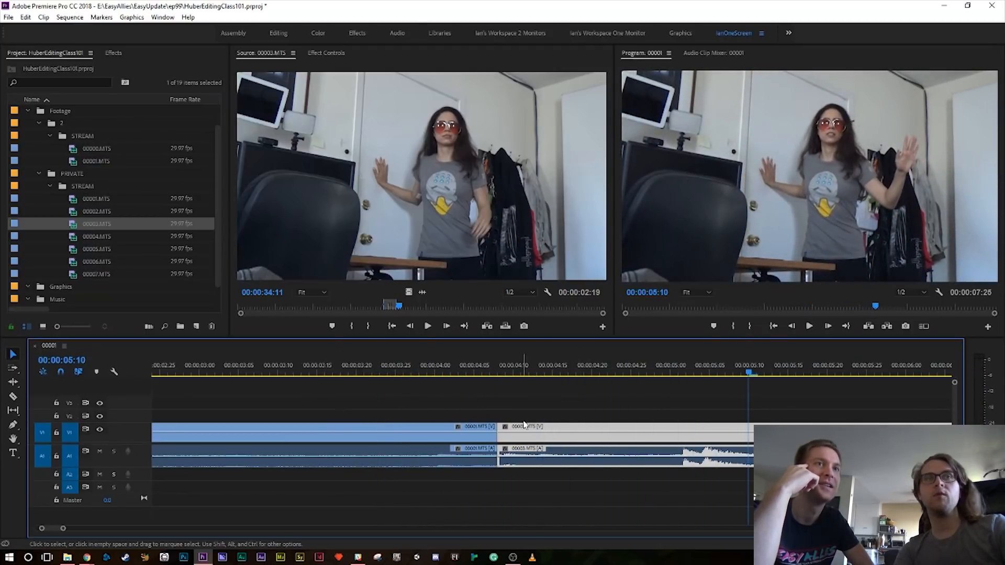
- Move 00003.MTS later in the sequence to start at about 00:00:07:18, leaving a gap after 00001.MTS
key("minus")
key("minus")
left_click_drag(508, 442, 705, 444)
- Open the PRIVATE clips one after another, from 00007.MTS back to 00001.MTS, to preview their content
double_click(96, 274)
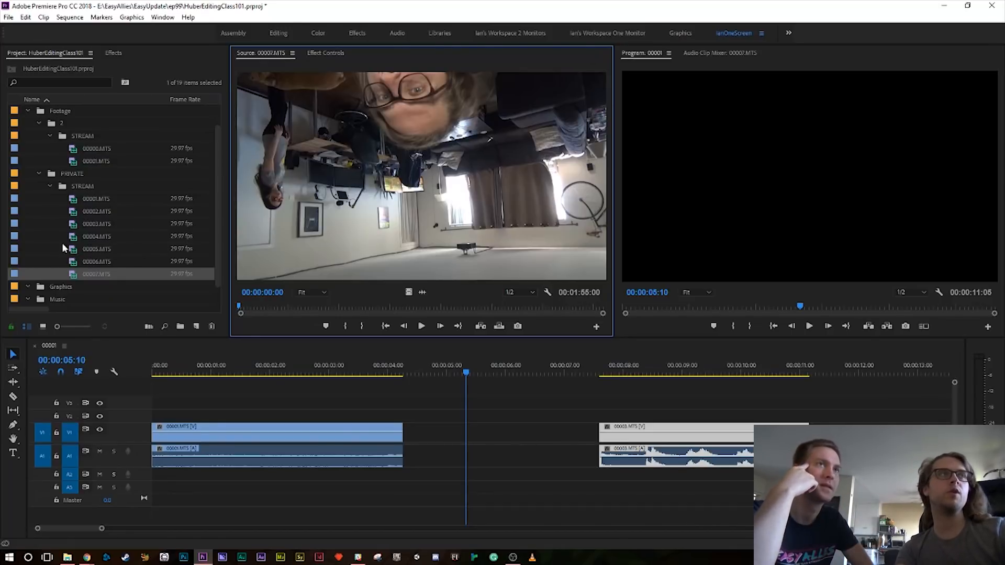
double_click(73, 262)
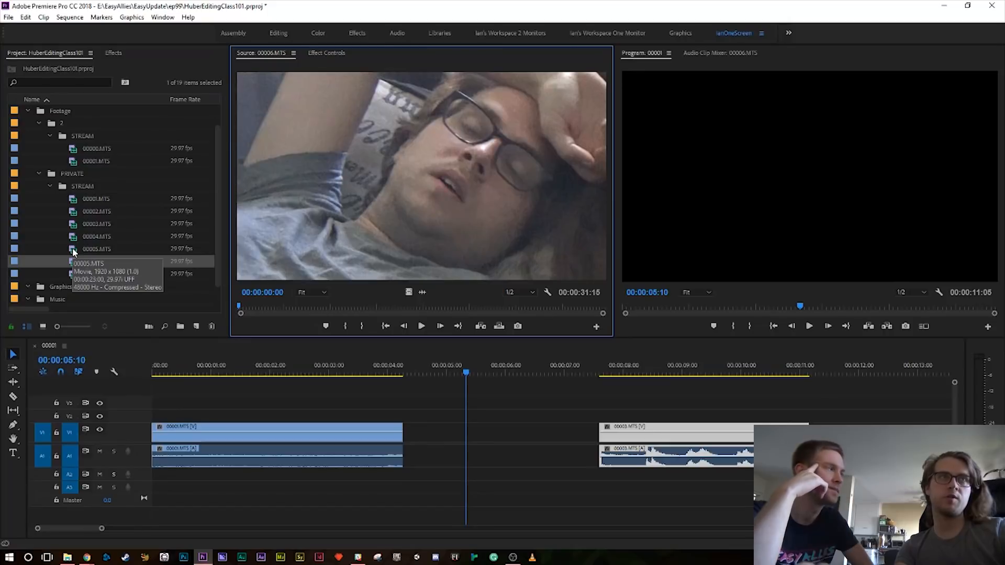
left_click(73, 250)
double_click(73, 250)
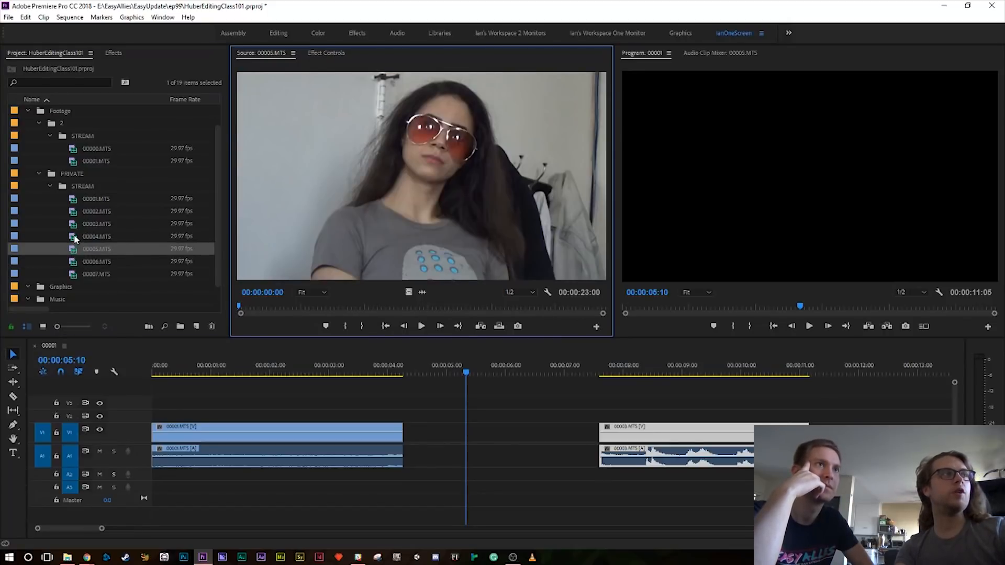
double_click(75, 236)
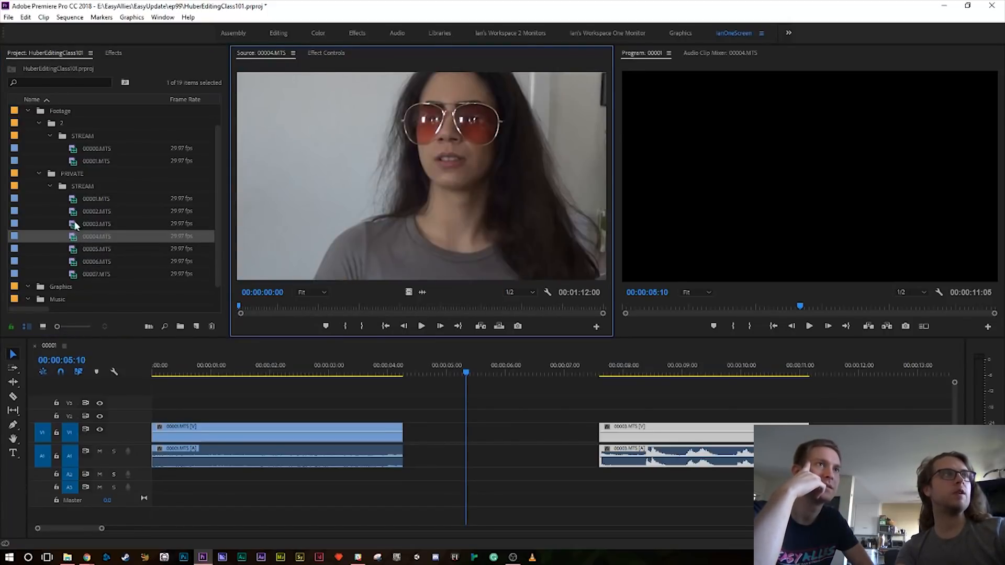
double_click(73, 224)
double_click(74, 212)
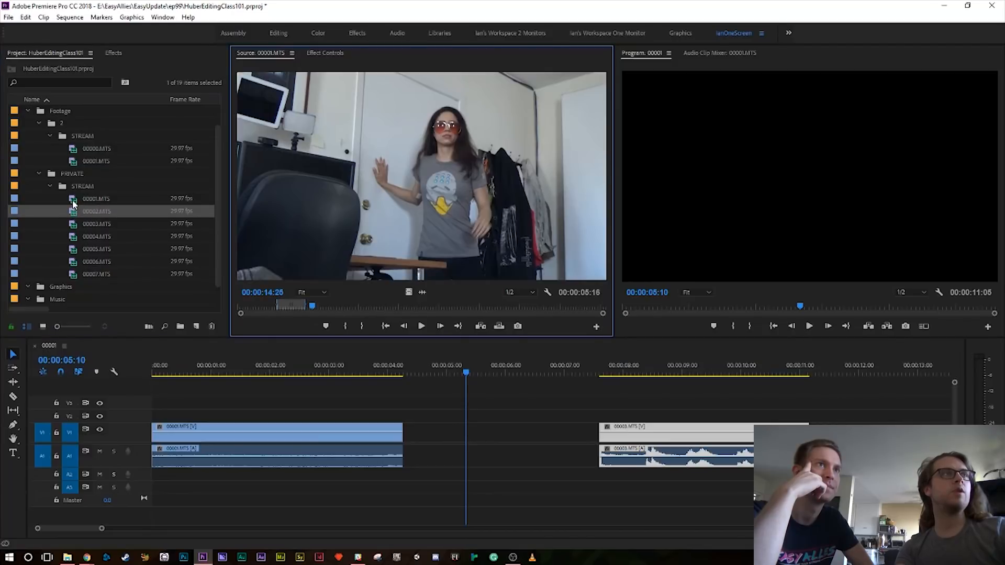
left_click(73, 202)
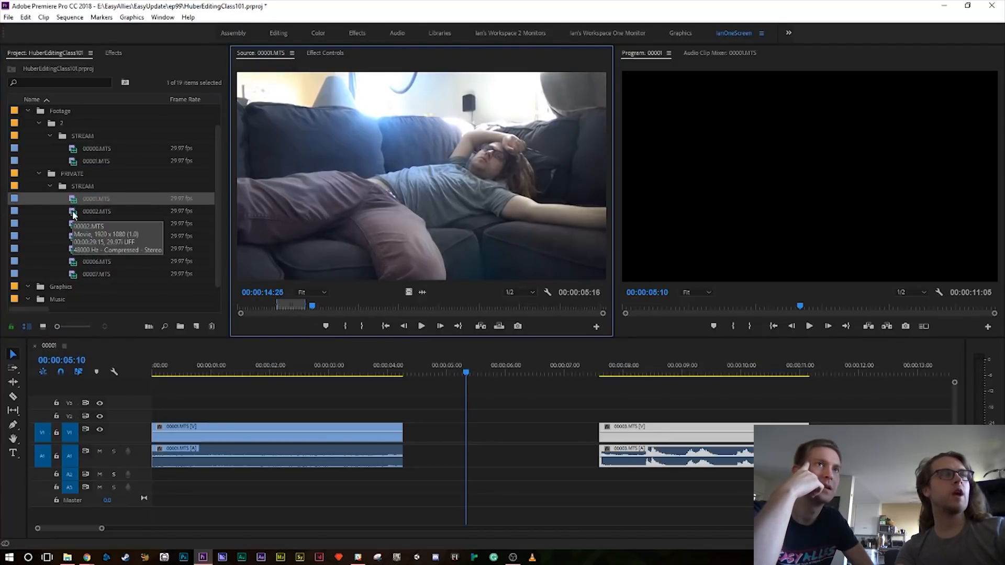
- Scrub through the source clips 00002.MTS to 00006.MTS in turn to look for a usable shot
double_click(73, 212)
left_click(267, 307)
left_click_drag(273, 302, 511, 300)
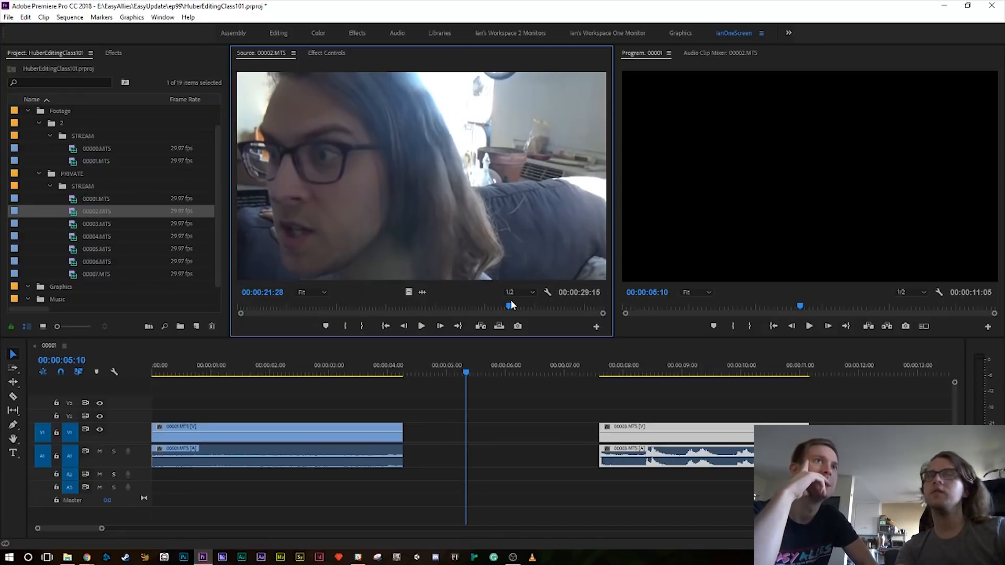
double_click(75, 225)
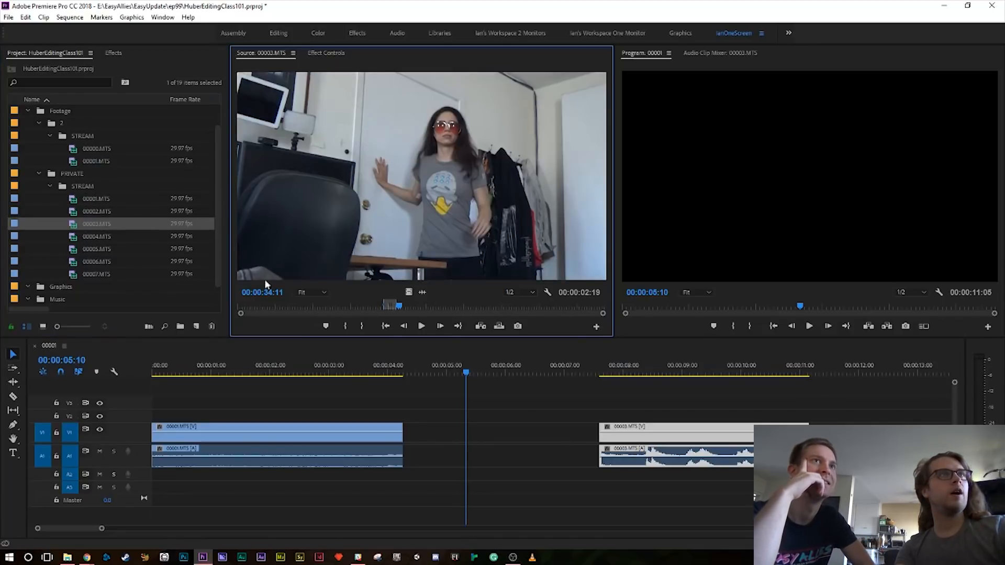
left_click_drag(333, 304, 415, 303)
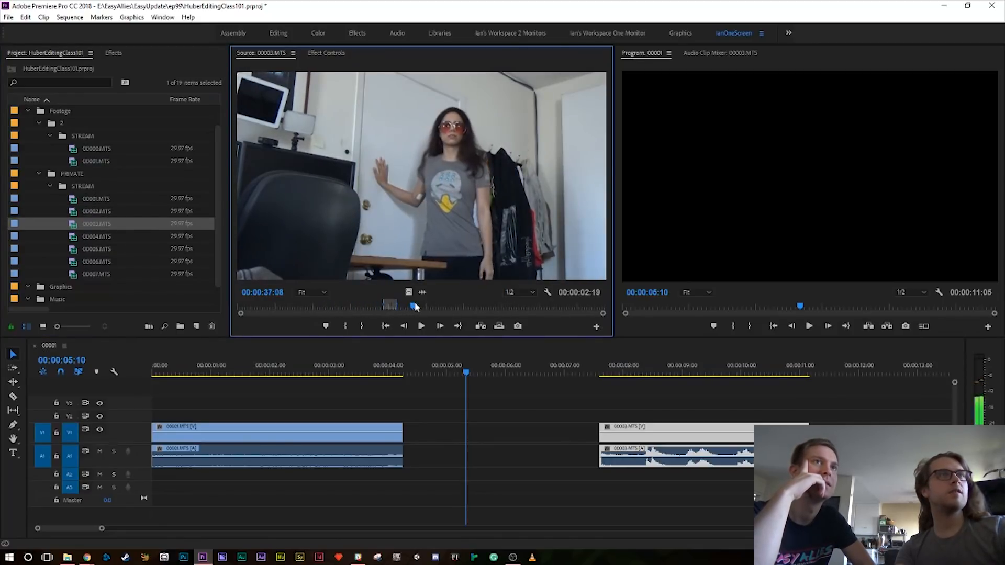
double_click(74, 239)
left_click_drag(242, 303, 432, 298)
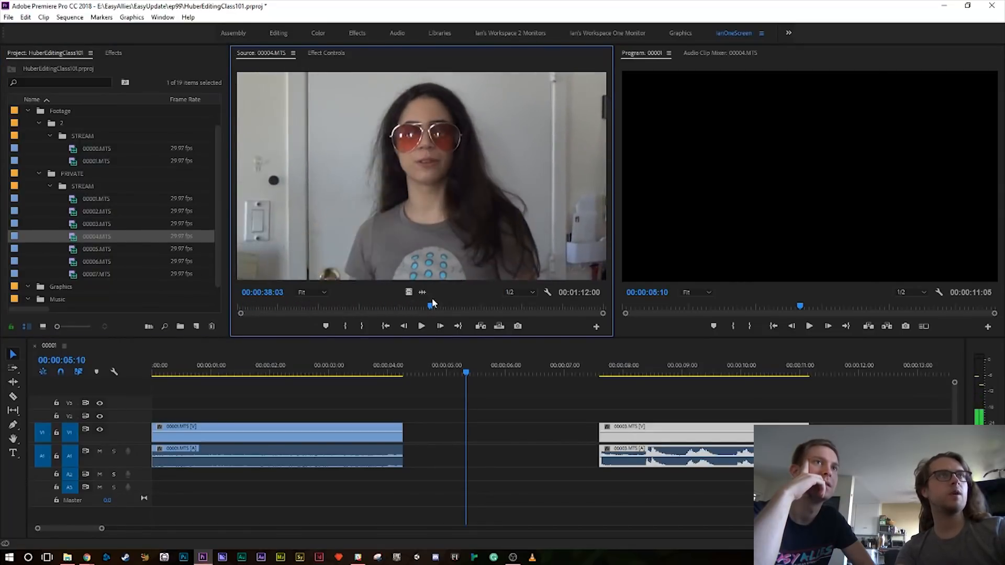
double_click(78, 249)
left_click_drag(266, 307, 565, 297)
left_click(76, 261)
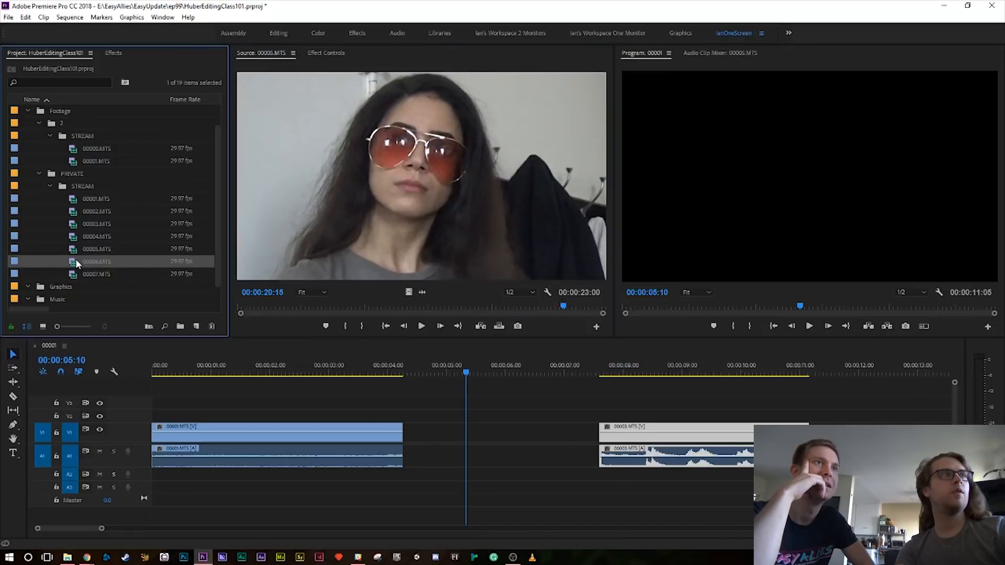
double_click(75, 262)
left_click_drag(272, 307, 553, 305)
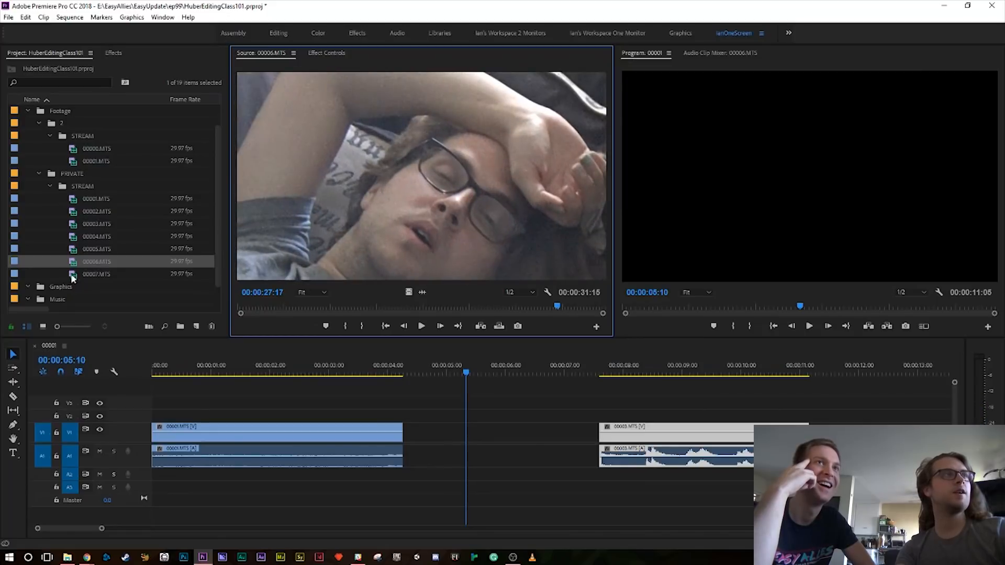
- Open 00007.MTS and mark a section of it with in and out points, 00:00:05:05 long
double_click(79, 274)
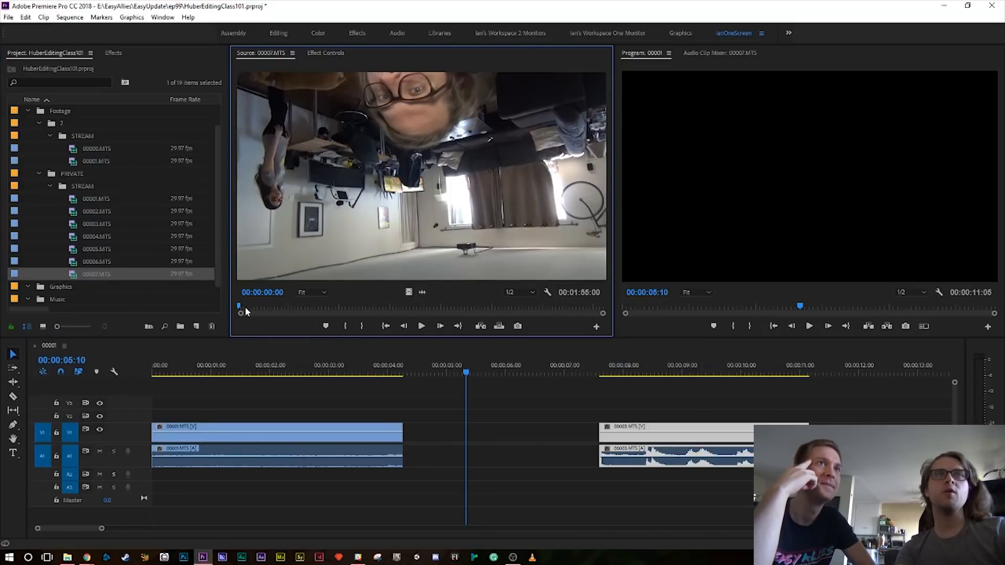
left_click_drag(243, 303, 310, 308)
key("space")
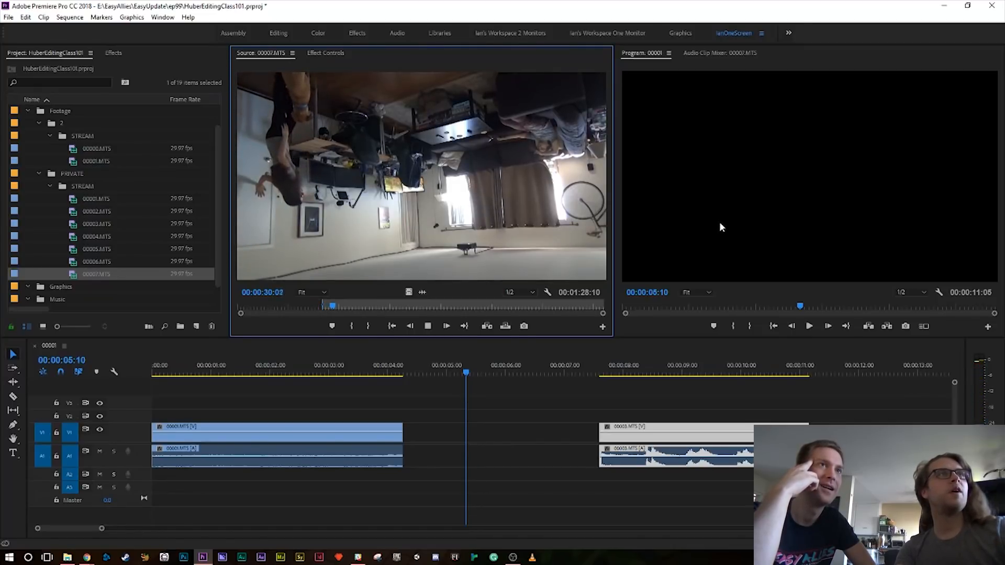
key("o")
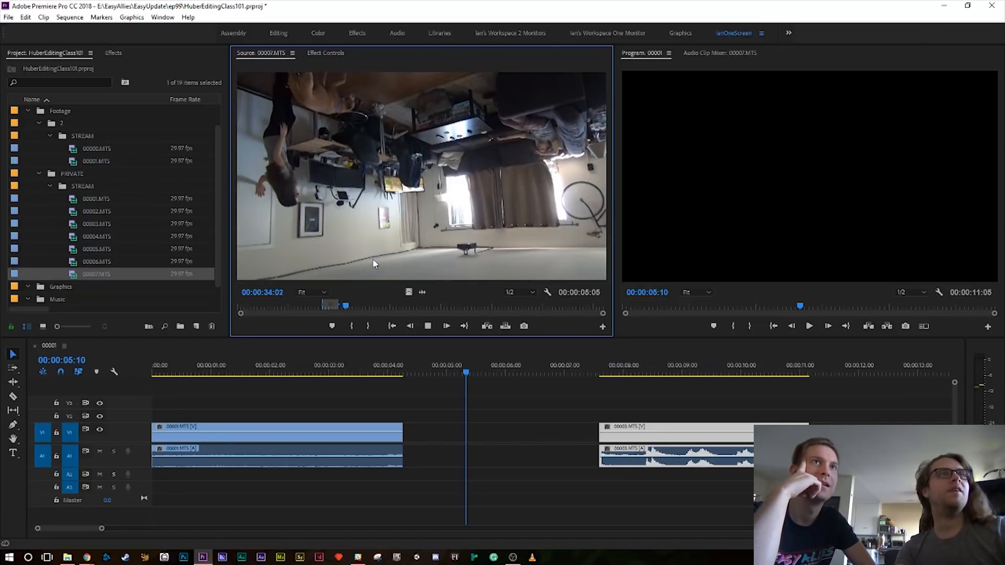
key("space")
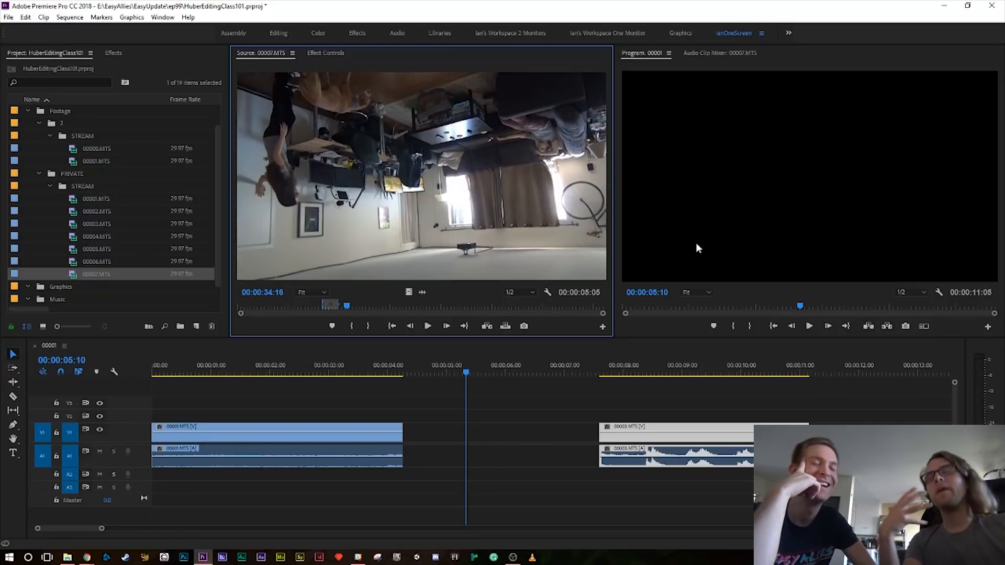
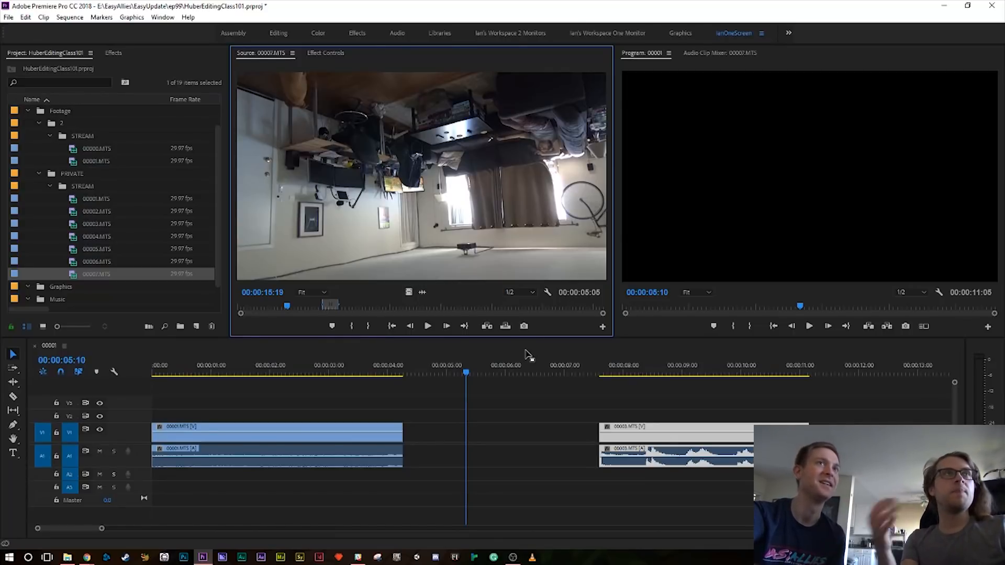
- Play back the source clip 00007.MTS past its marked section to preview the rest of the shot
left_click(320, 54)
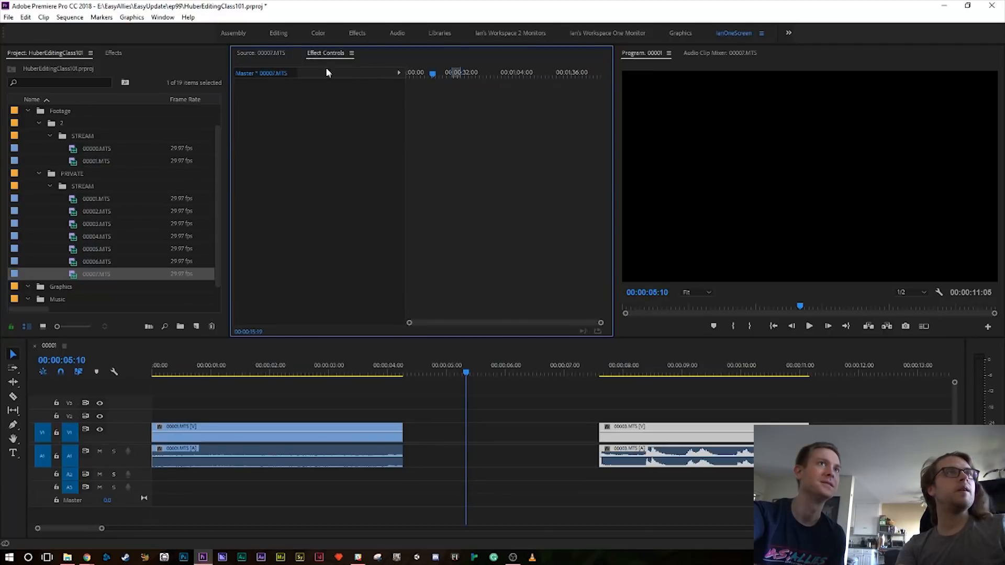
left_click(265, 54)
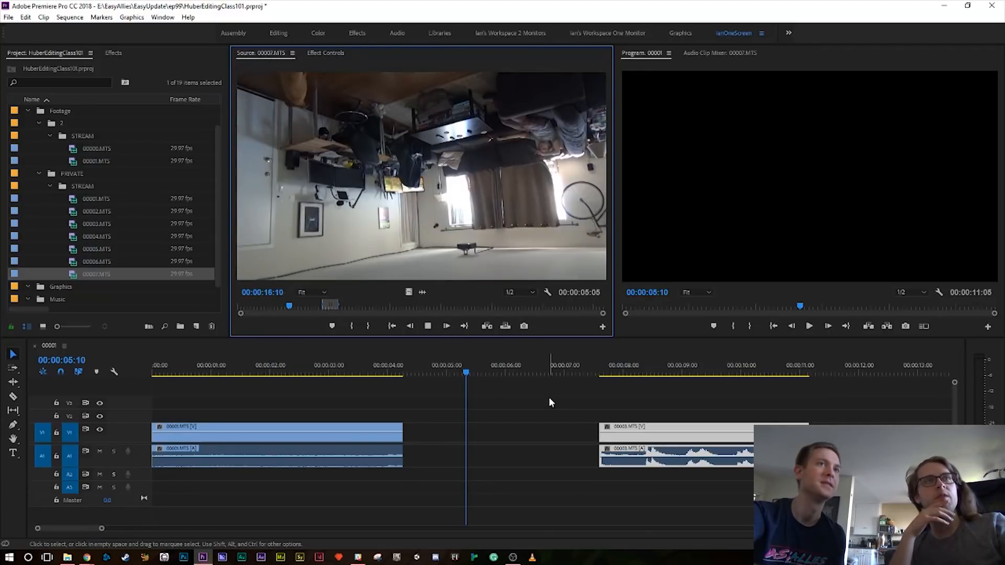
right_click(547, 297)
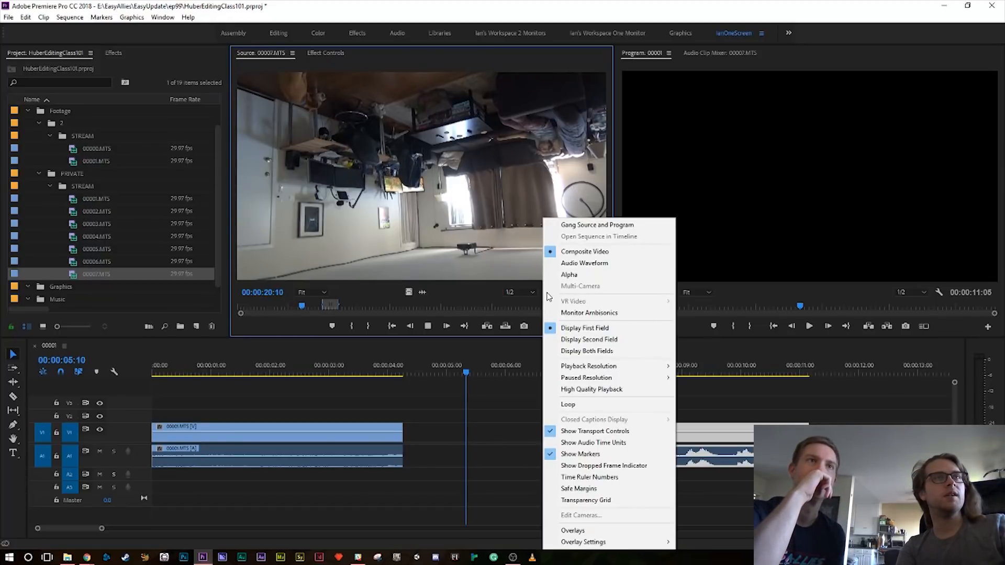
left_click(360, 288)
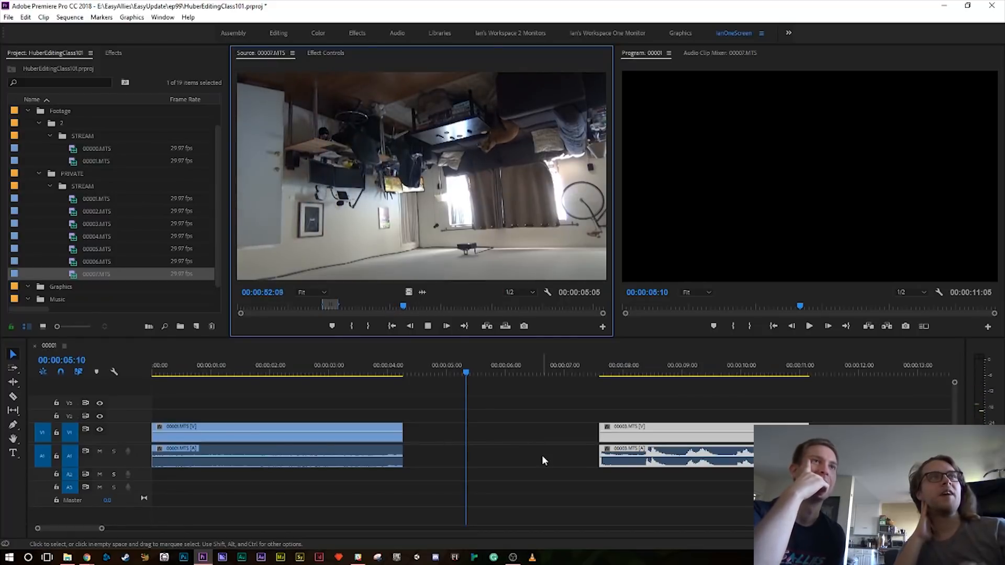
key("space")
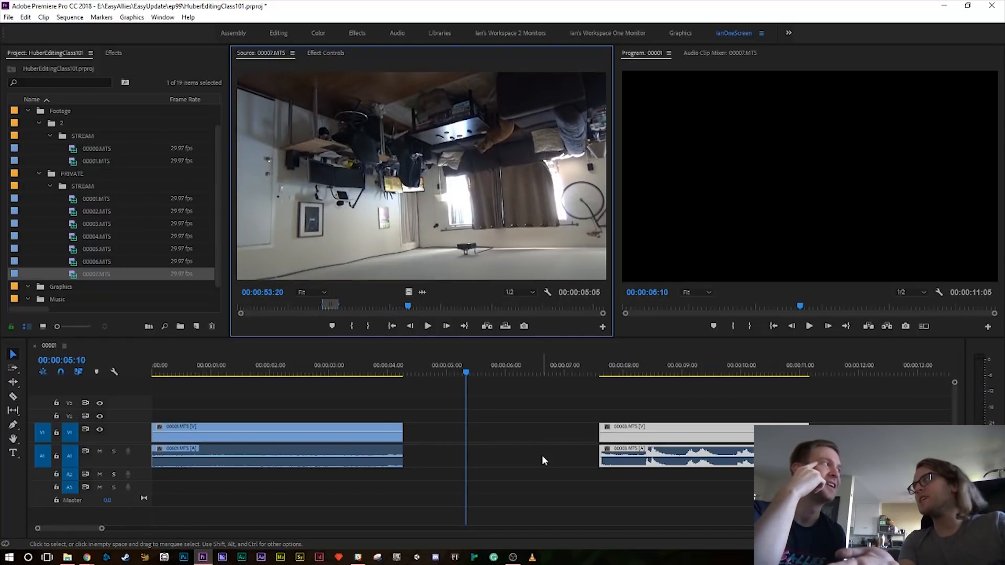
- Place the marked section of 00007.MTS on tracks V2 and A2, starting exactly where 00001.MTS ends
left_click_drag(408, 308, 325, 308)
left_click_drag(435, 262, 409, 417)
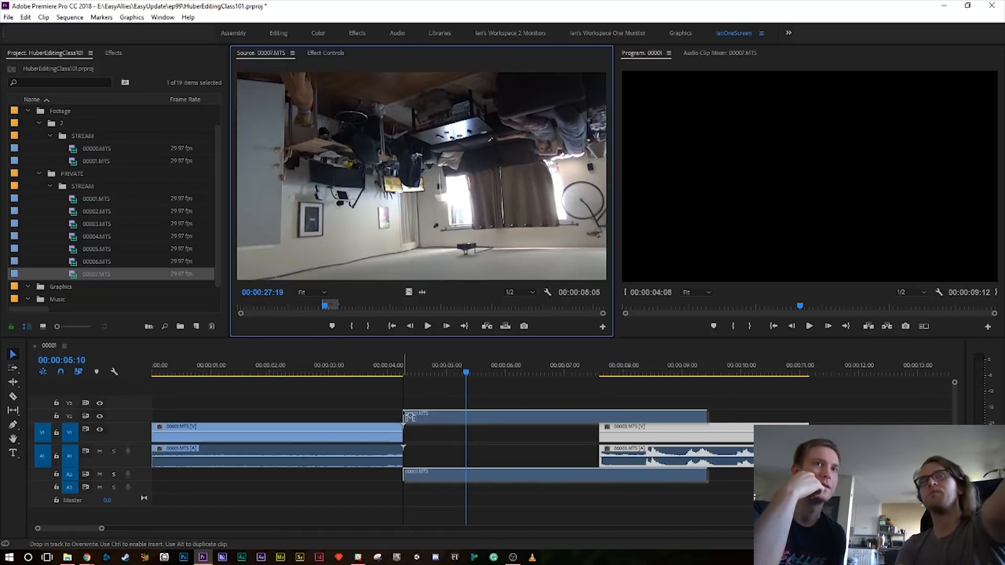
left_click_drag(409, 417, 406, 417)
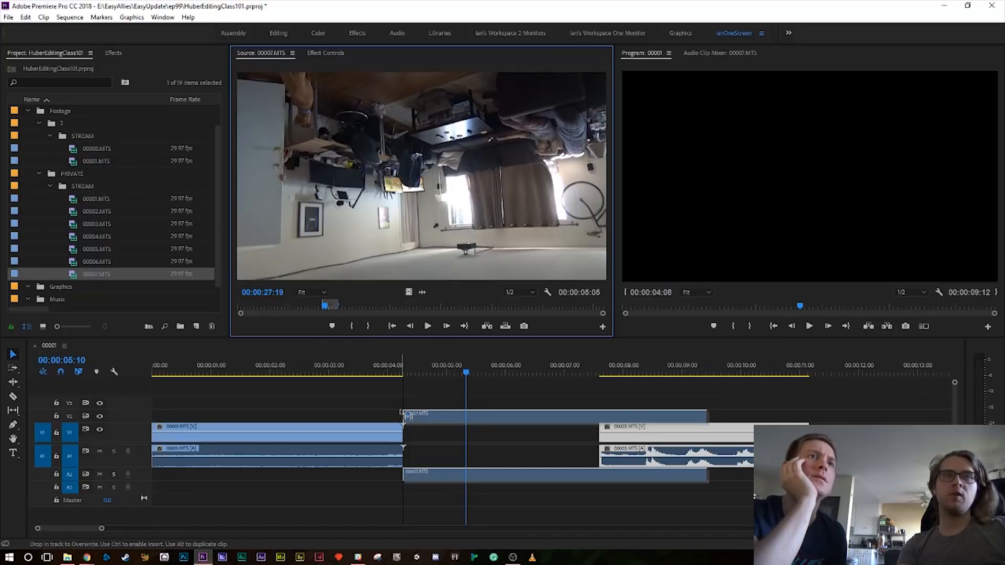
left_click_drag(406, 414, 406, 413)
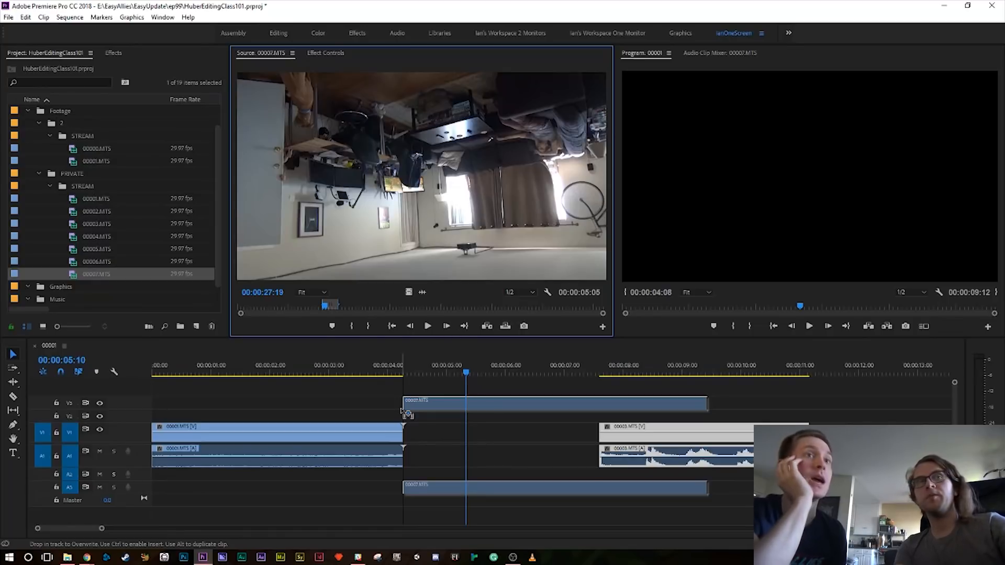
left_click_drag(407, 415, 387, 252)
left_click_drag(376, 208, 412, 419)
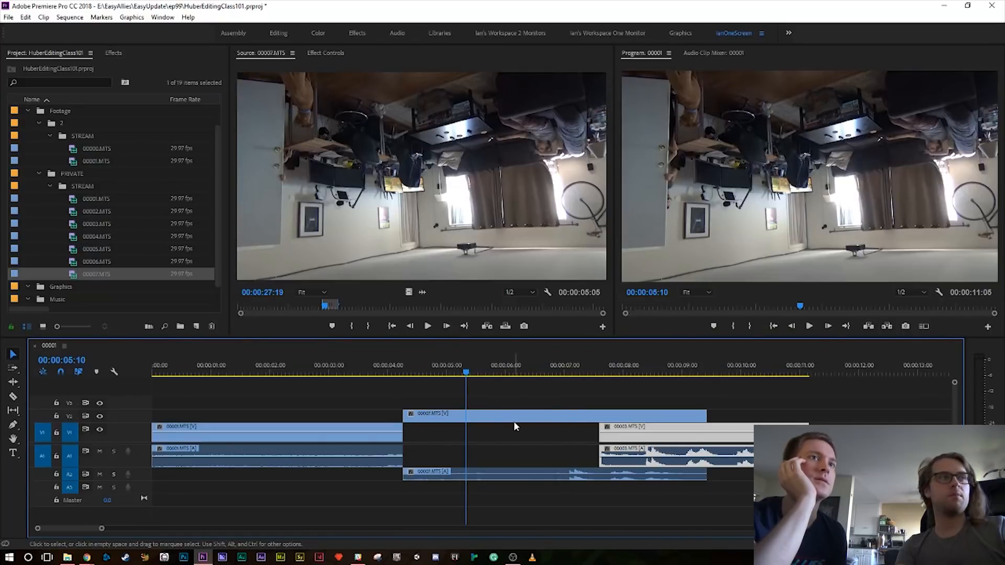
- Try the Track Select Forward tool on the sequence, selecting all clips after different points in time
left_click(14, 370)
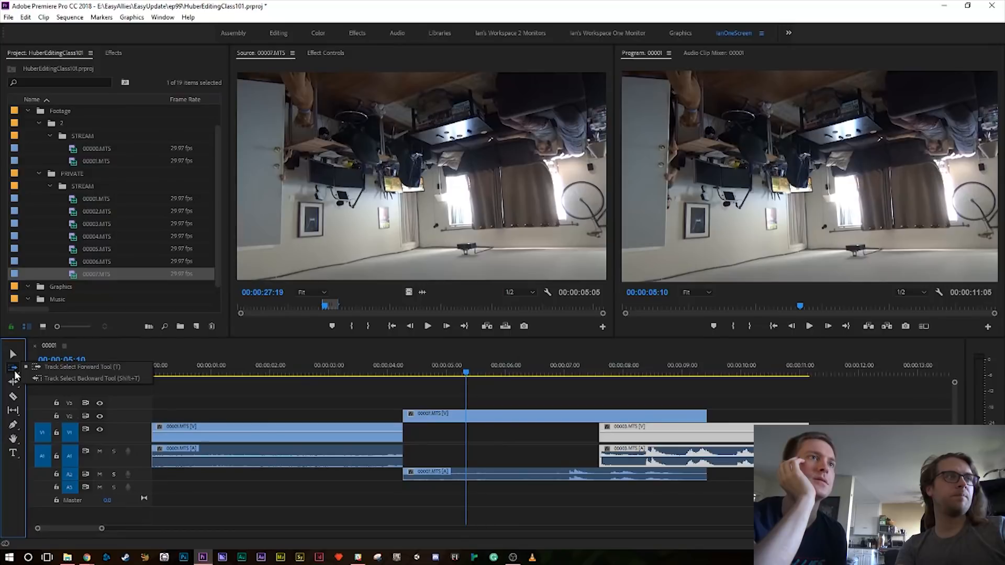
left_click(15, 371)
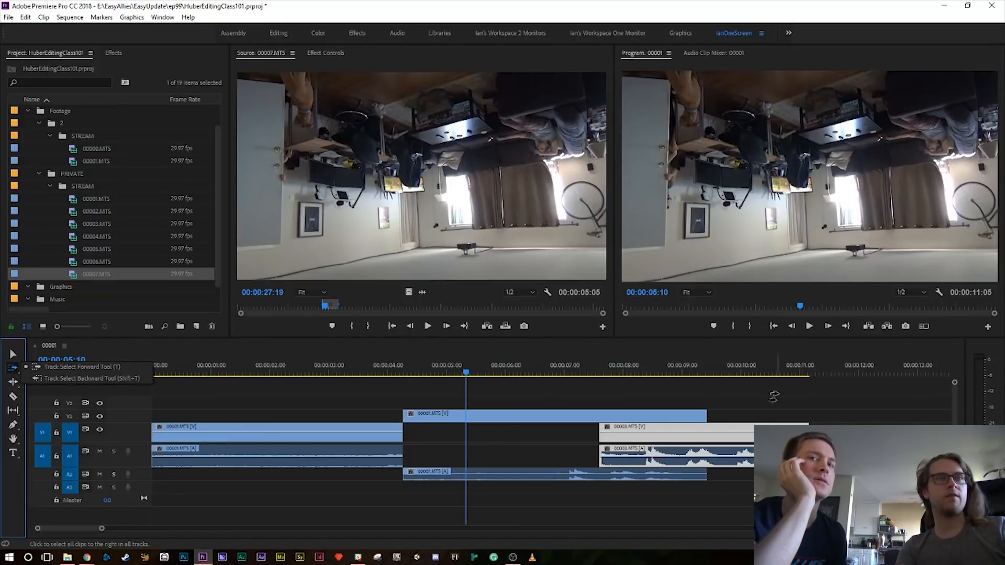
left_click(741, 392)
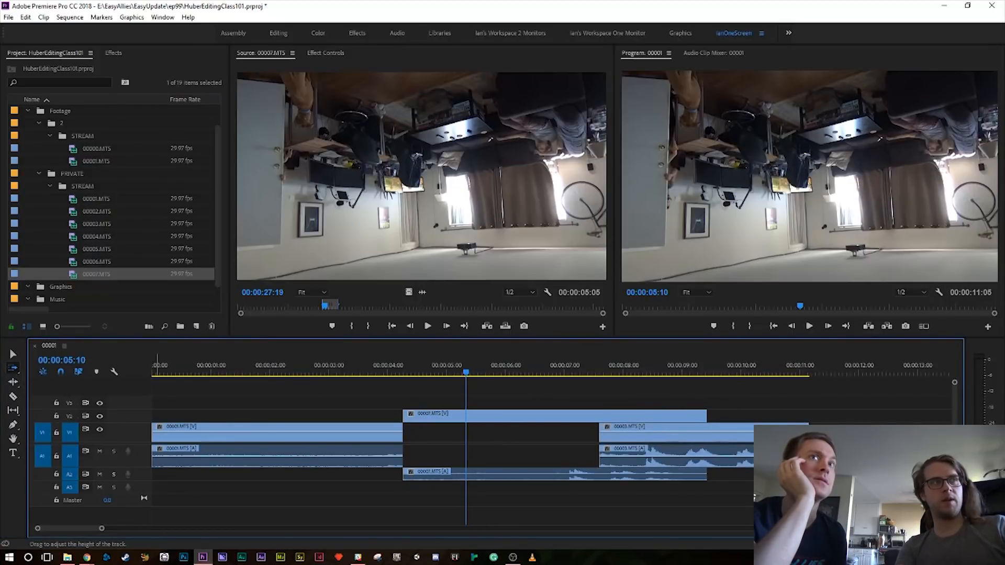
left_click(717, 402)
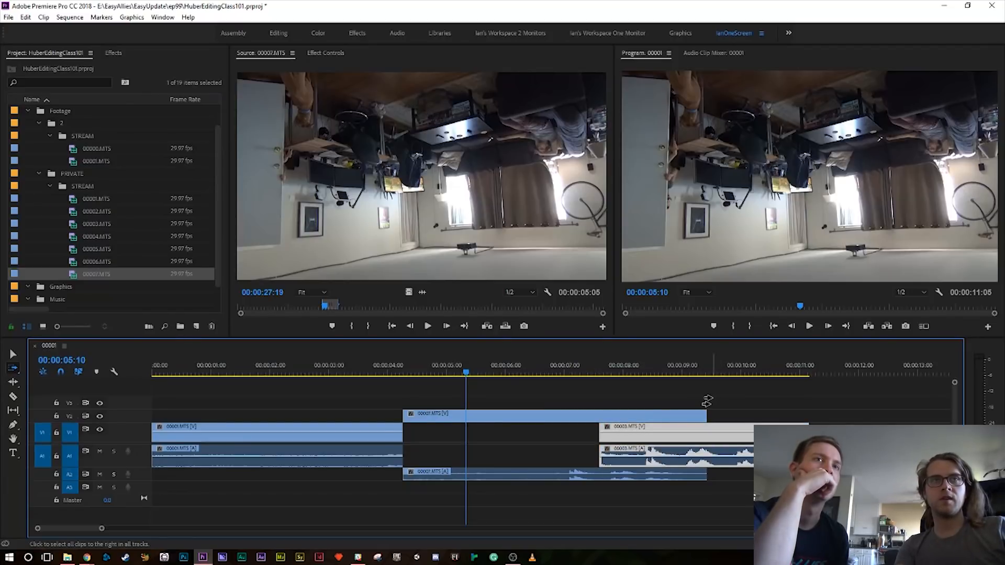
double_click(711, 401)
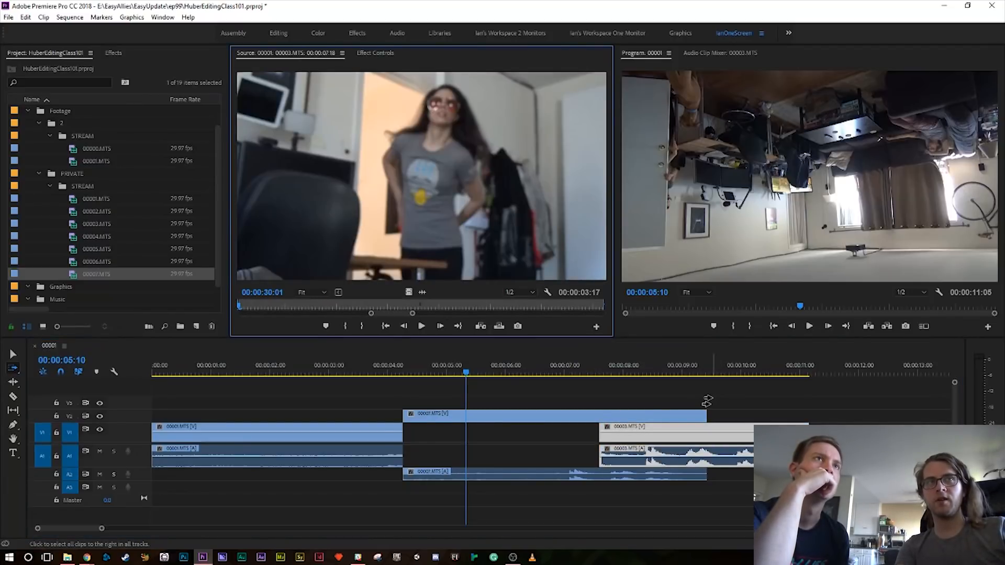
left_click(707, 402)
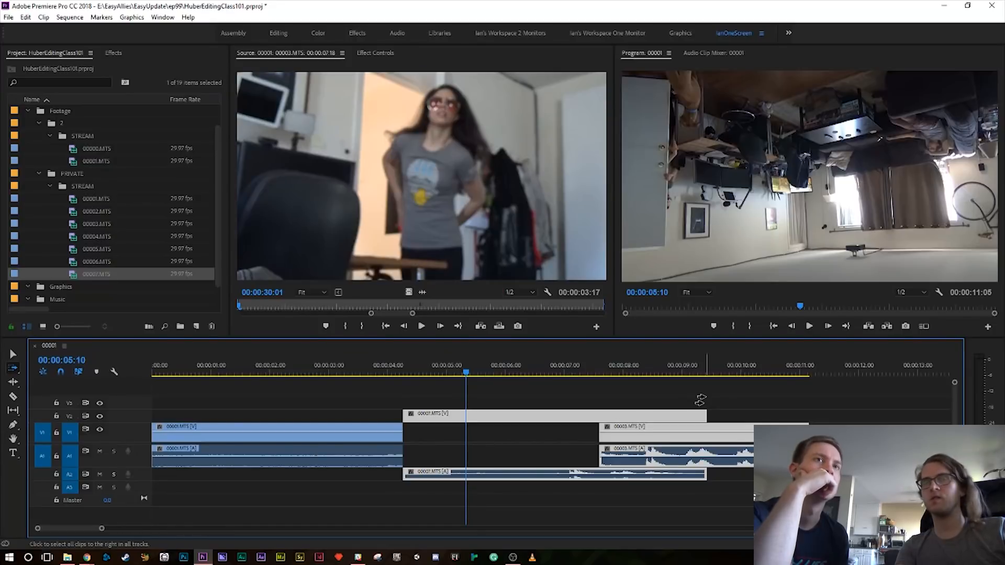
left_click(732, 406)
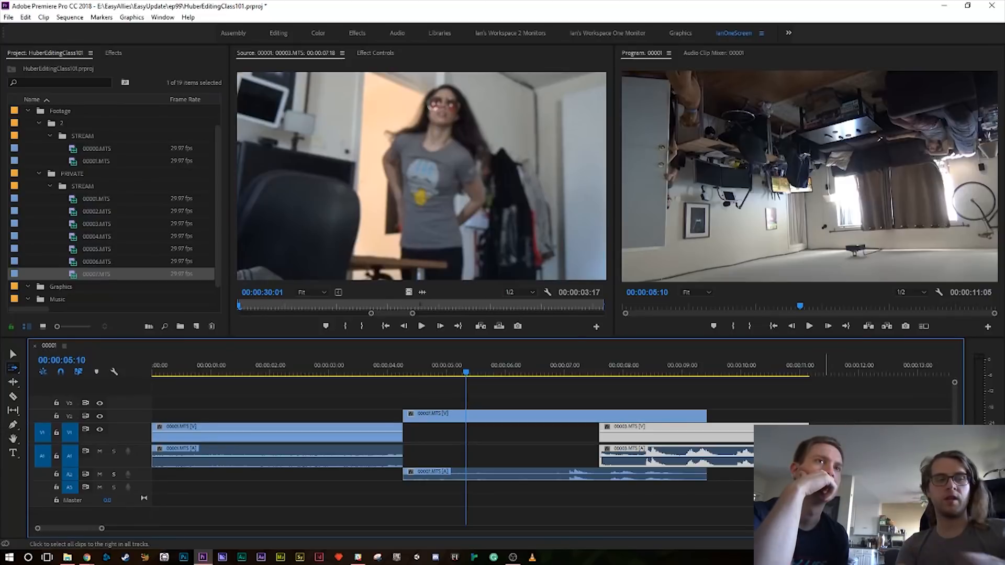
- Move 00003.MTS to start where 00007.MTS ends, and bring 00007.MTS down to V1 and A1 between its neighbours
key("v")
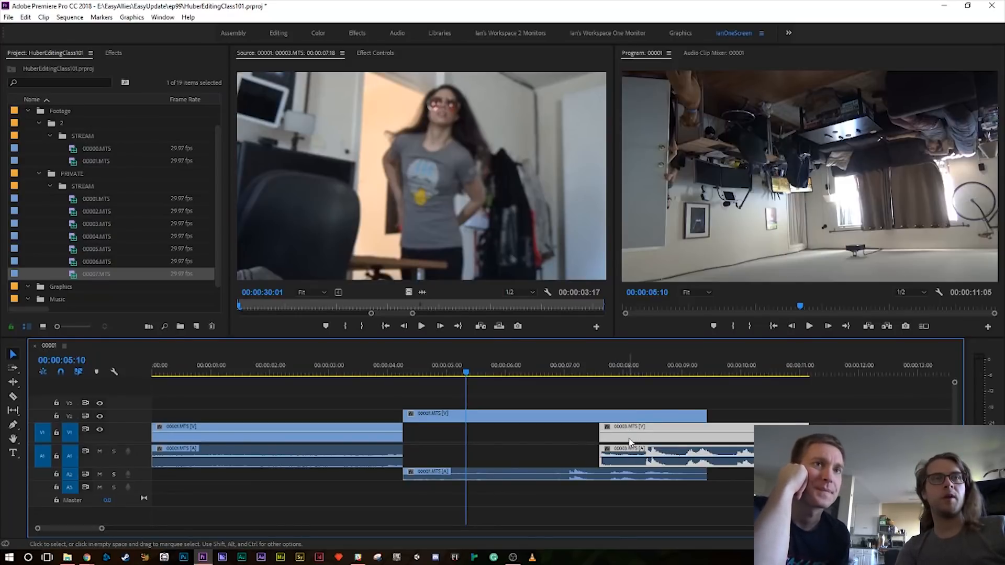
left_click_drag(631, 443, 742, 437)
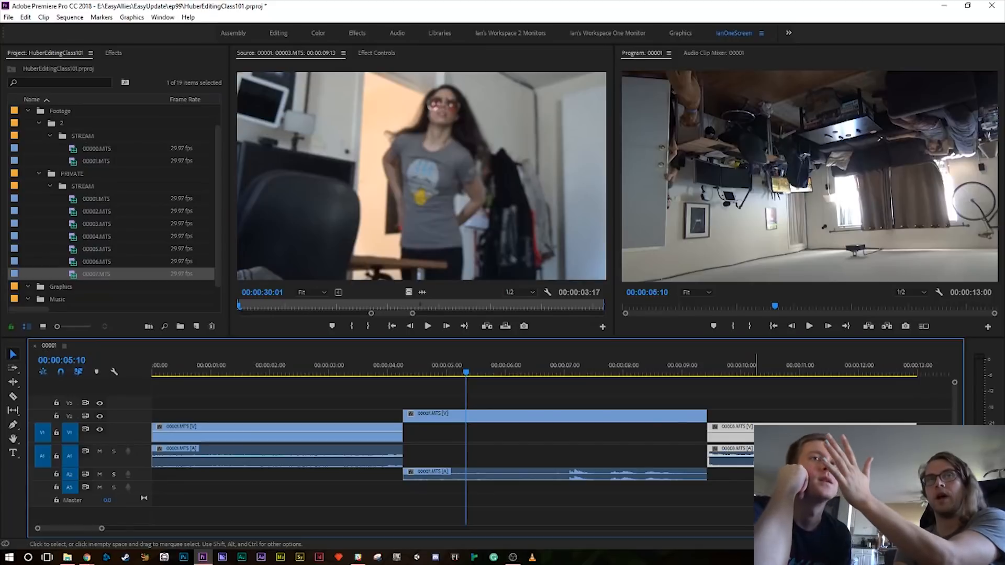
left_click(504, 416)
left_click_drag(529, 427, 534, 461)
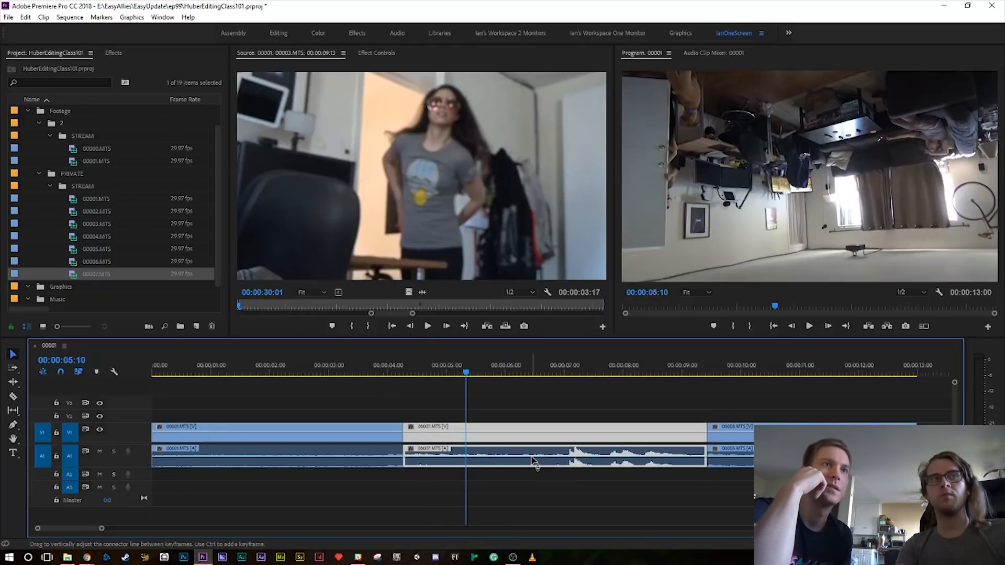
left_click(558, 398)
- Save the project and play the sequence from about 2 seconds in to review the cuts
key("ctrl+s")
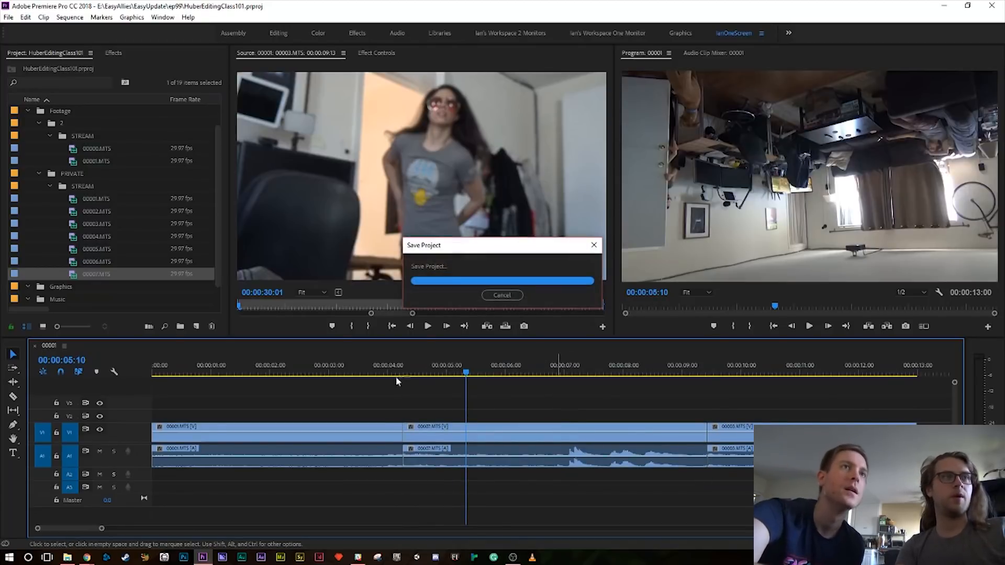
left_click(272, 373)
key("space")
key("minus")
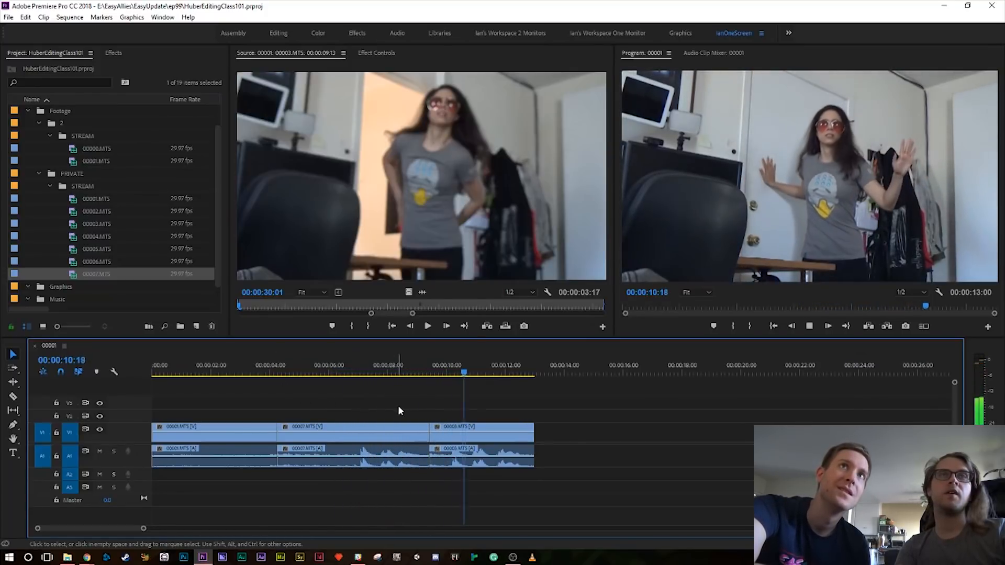
key("space")
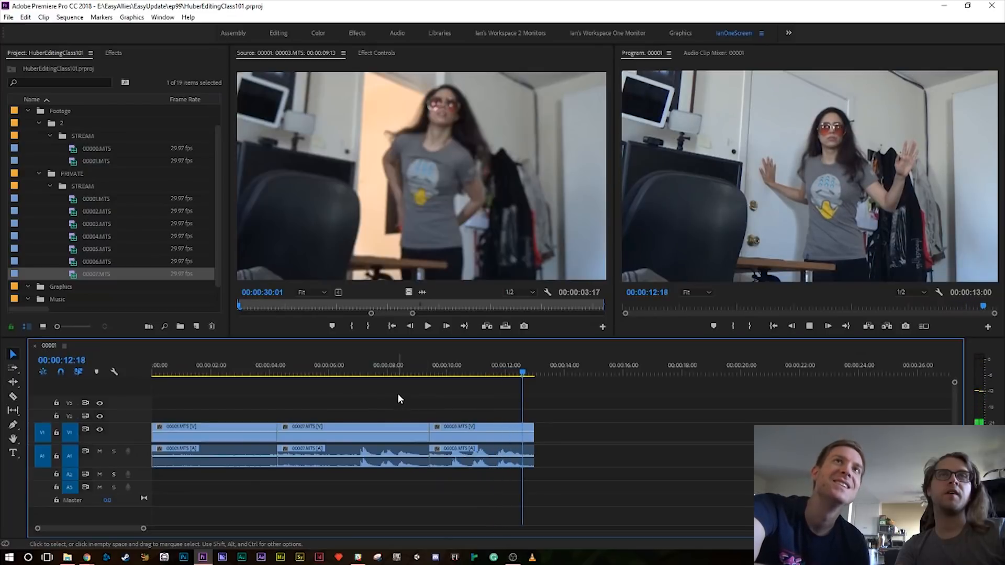
- Open the source clips 00005.MTS, 00004.MTS and 00003.MTS in turn, and scrub through 00003.MTS to near its end
double_click(76, 251)
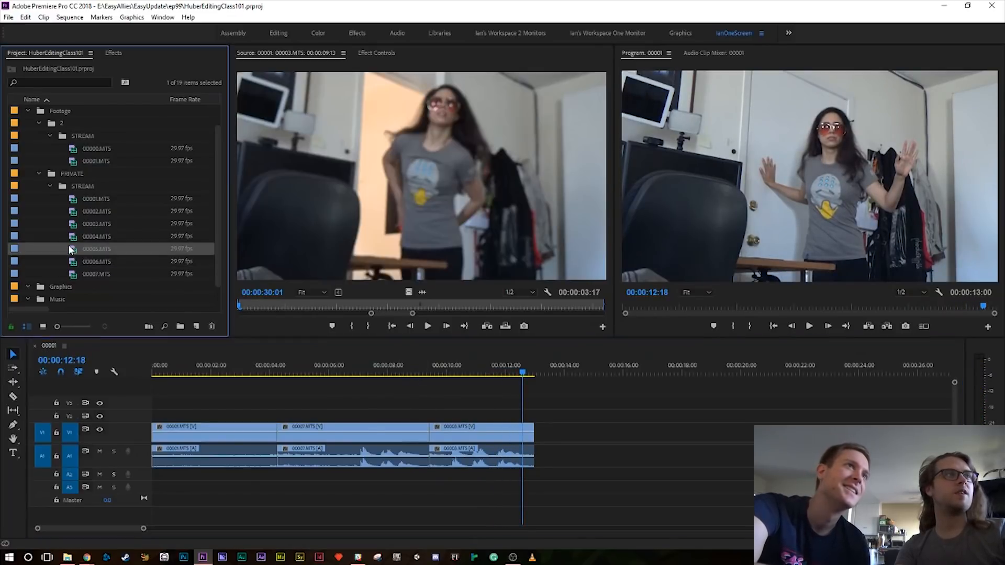
left_click(313, 308)
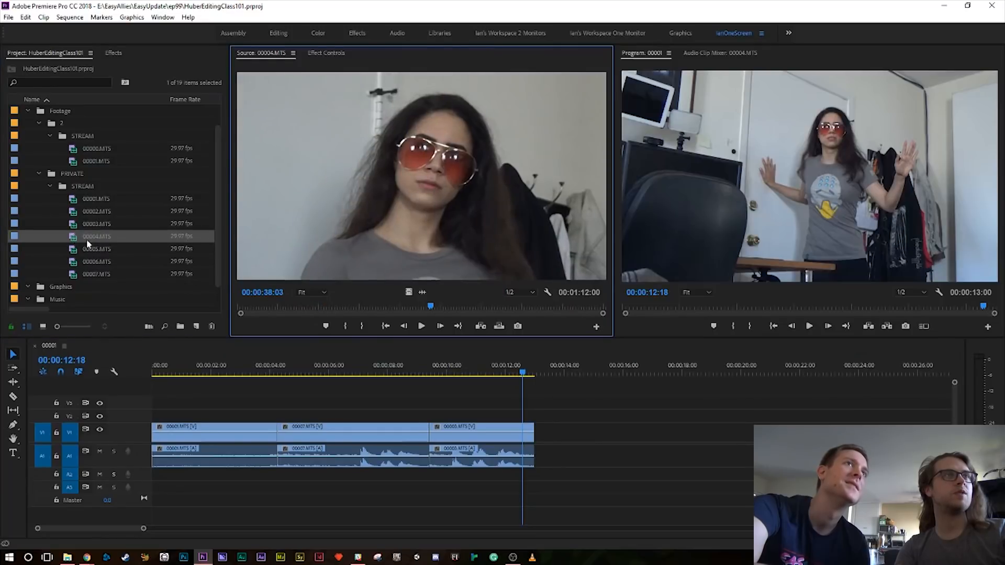
double_click(76, 224)
left_click_drag(418, 309, 451, 310)
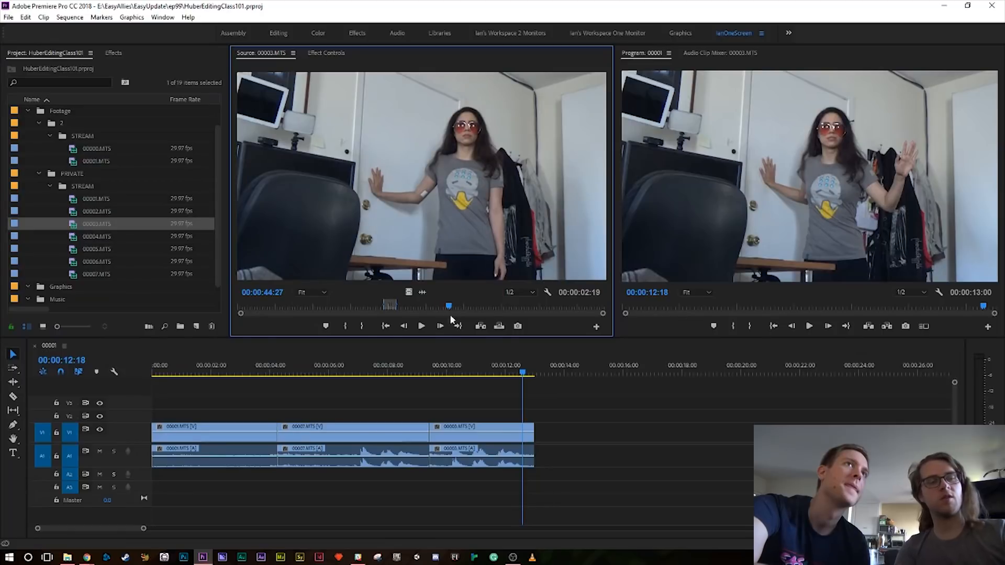
left_click(455, 309)
left_click_drag(457, 308, 592, 323)
left_click(559, 400)
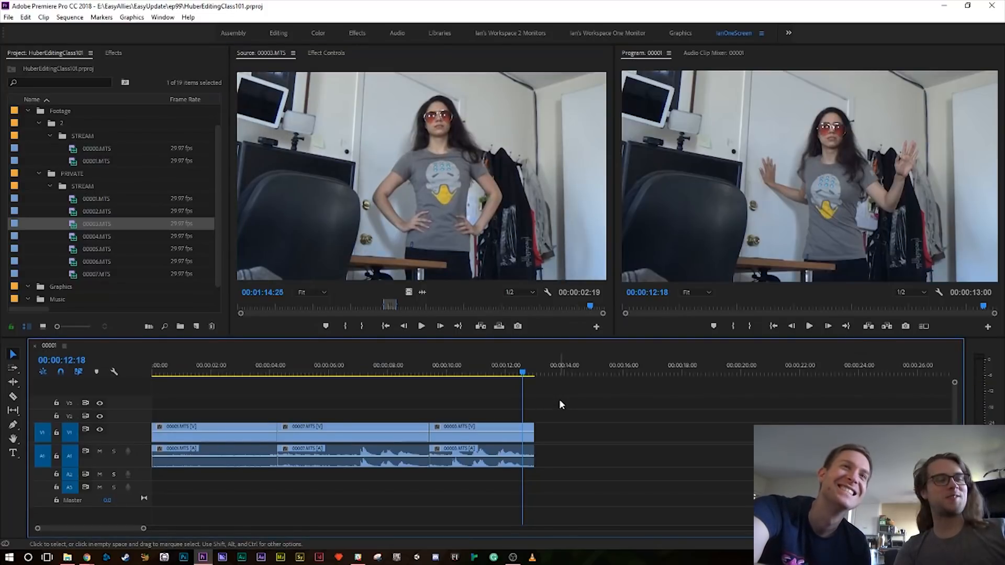
- Park the playhead at 00:00:05:22 and open the effect controls of the 00007.MTS clip in the sequence
key("ctrl+s")
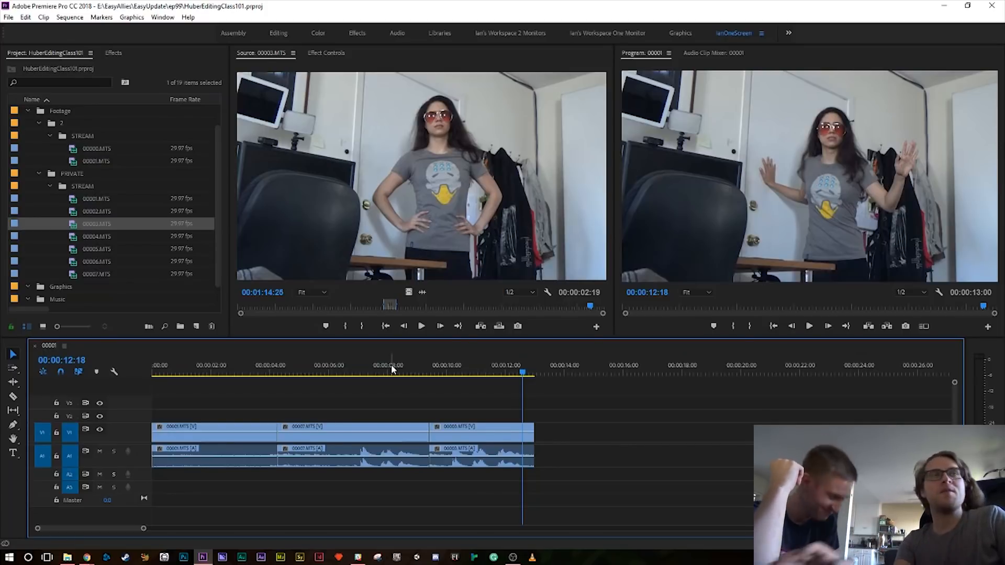
left_click_drag(385, 374, 321, 374)
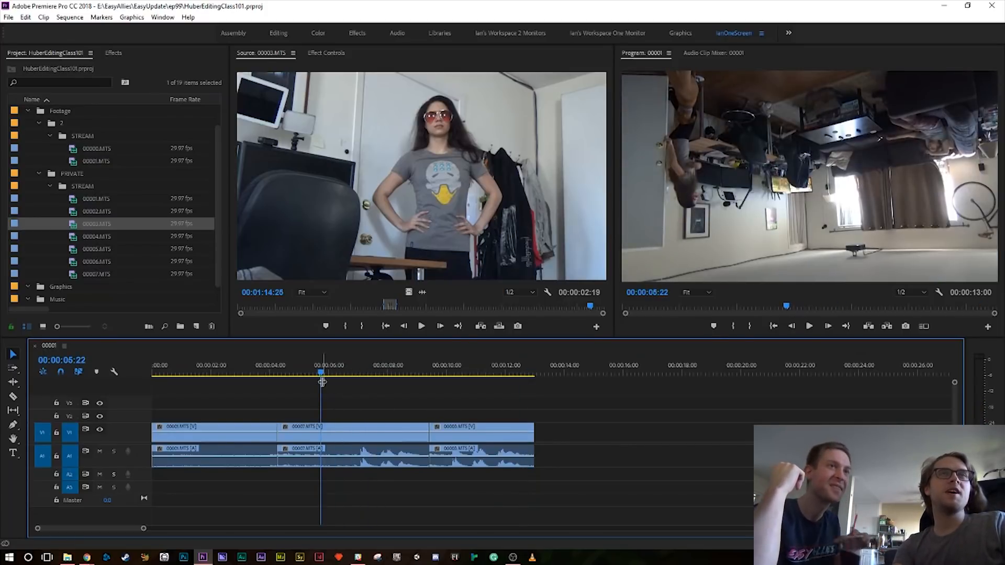
double_click(370, 443)
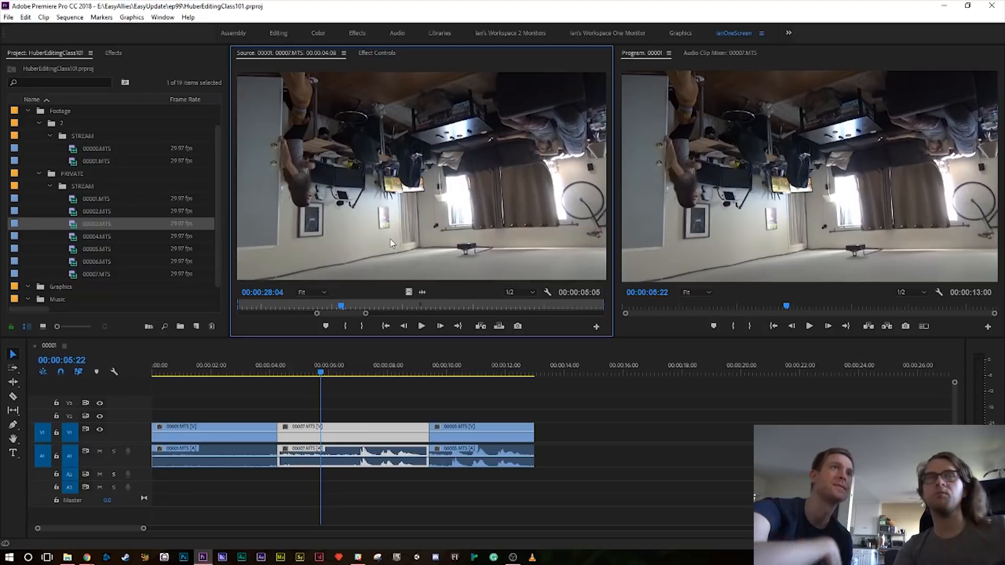
left_click(378, 55)
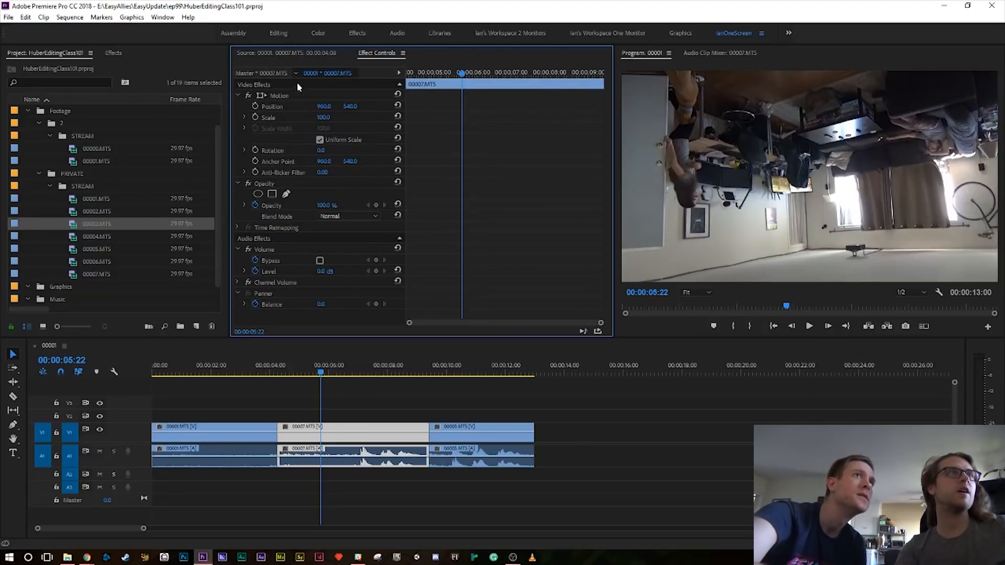
left_click(273, 52)
key("ctrl+s")
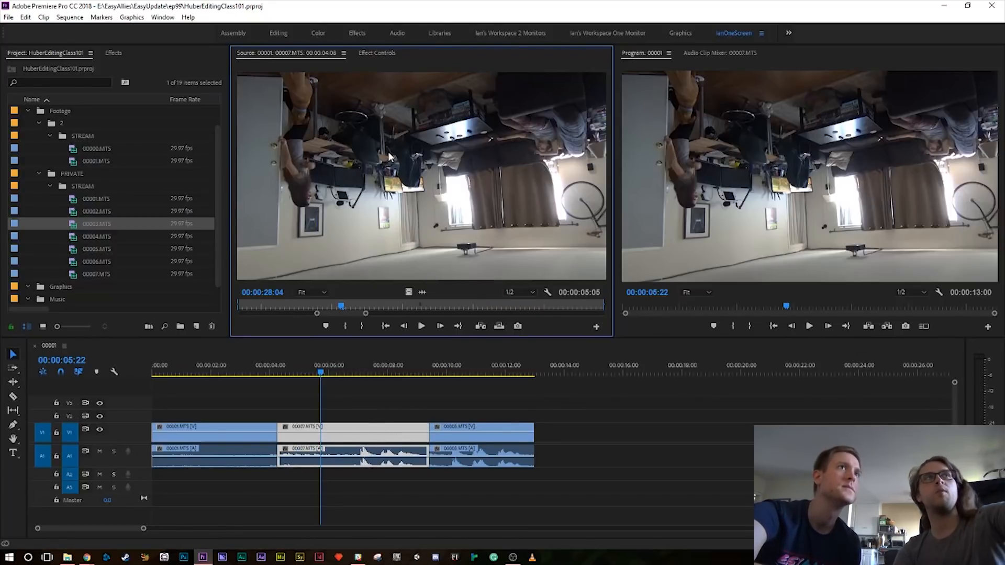
left_click(381, 54)
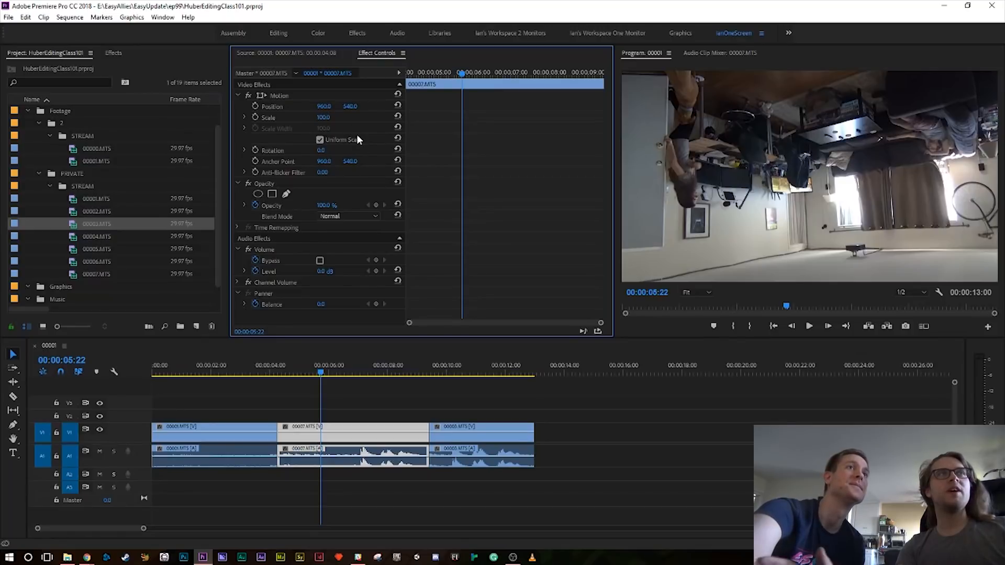
- Try different Position values for 00007.MTS, including 1086 horizontally, and a larger Scale, resetting each property to its default
left_click(323, 106)
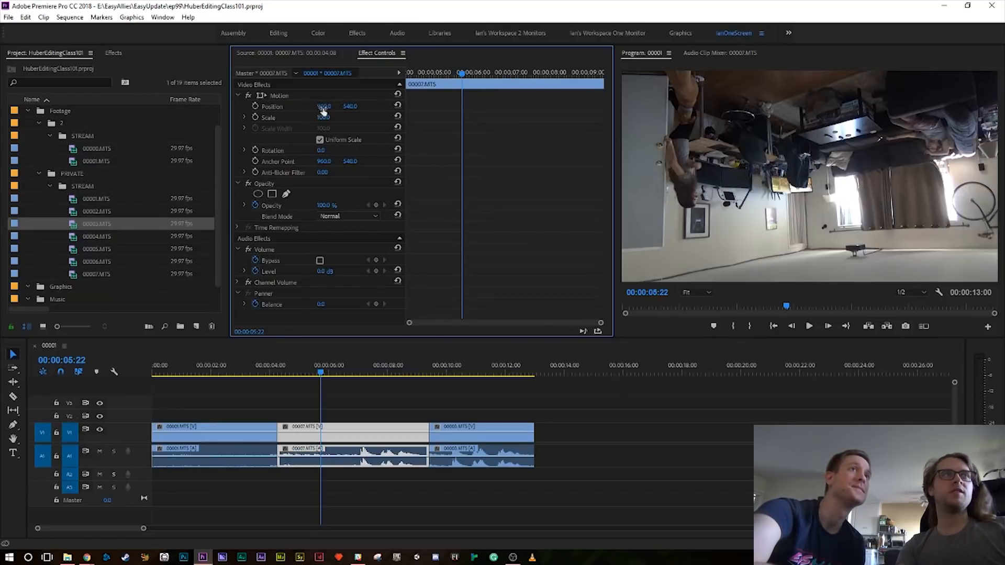
type("1086")
key("Return")
left_click_drag(329, 106, 232, 106)
left_click_drag(350, 106, 273, 107)
left_click(398, 105)
left_click_drag(351, 106, 402, 109)
left_click(399, 106)
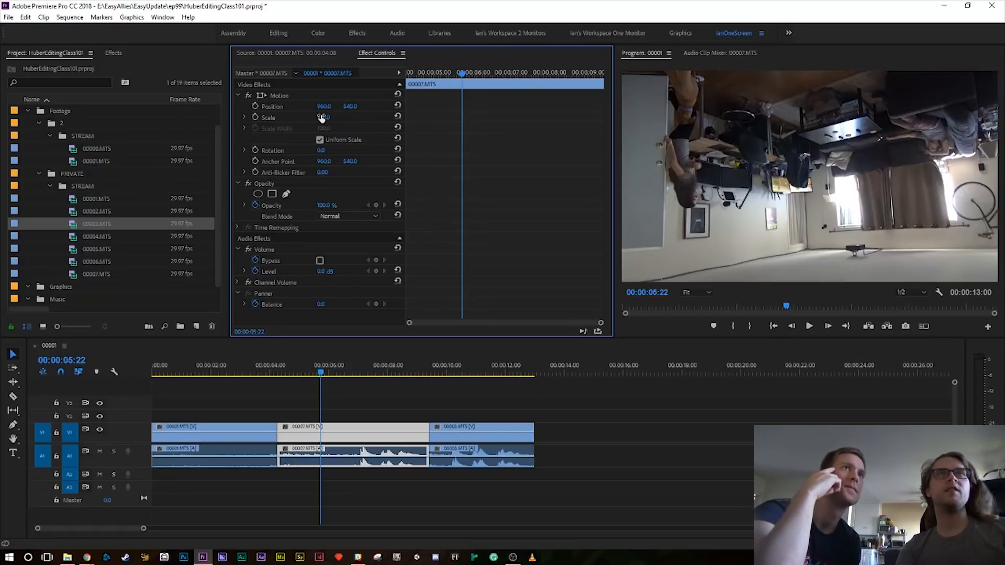
left_click_drag(321, 117, 435, 117)
left_click(399, 116)
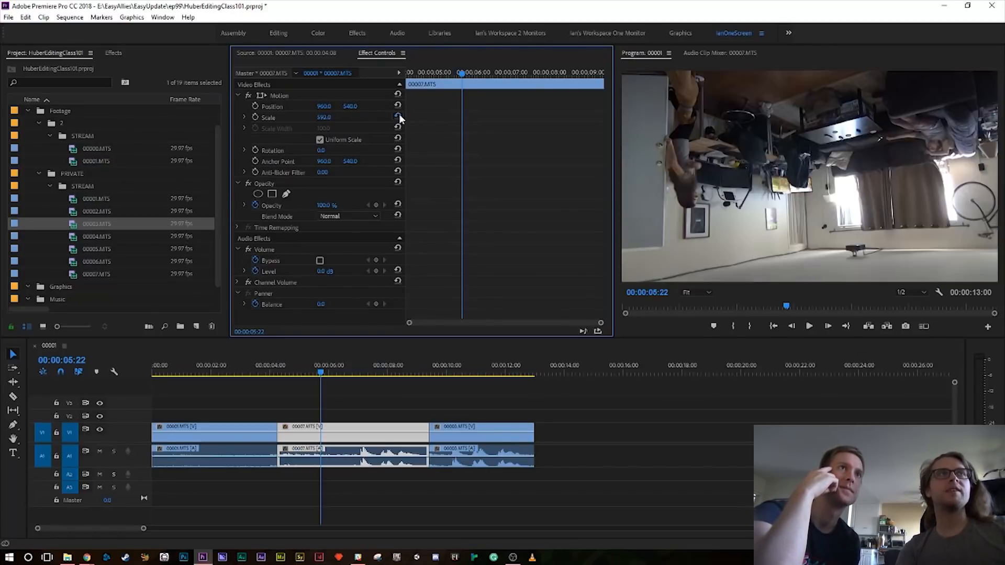
- Try several larger Scale values for the 00007.MTS clip, including 114, and reset Scale to its default
left_click(321, 118)
key("Return")
left_click_drag(326, 118, 464, 118)
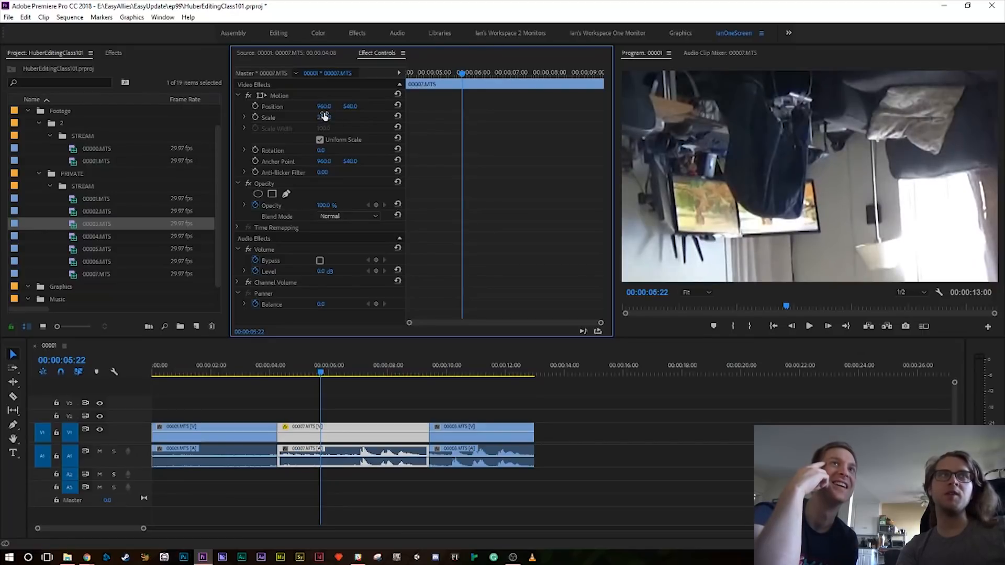
left_click(325, 118)
left_click(352, 123)
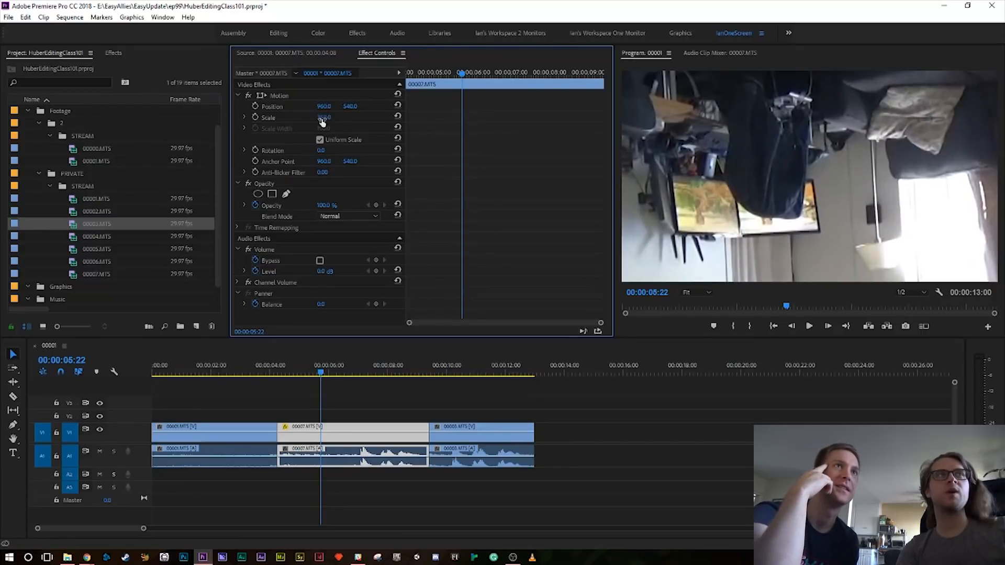
left_click(324, 118)
type("477")
key("Return")
left_click_drag(324, 118, 134, 118)
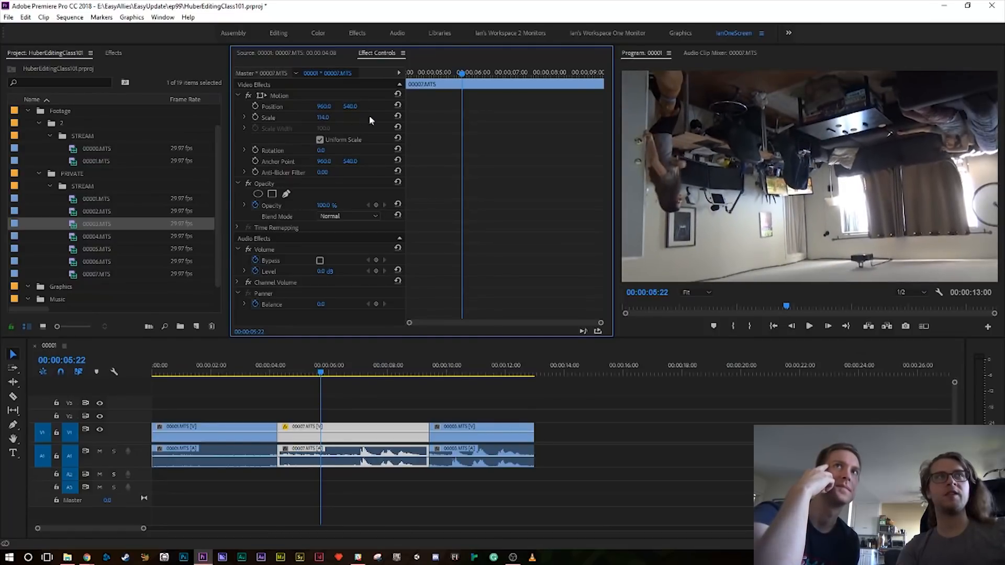
left_click(398, 116)
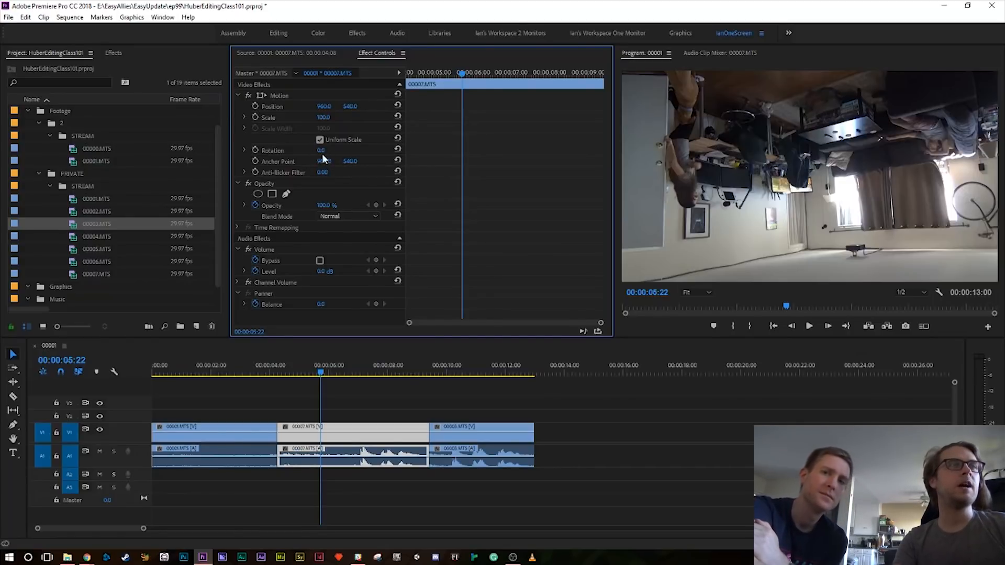
- Add an Opacity keyframe of 100% to the 00007.MTS clip at 00:00:05:22
mouse_move(322, 205)
left_mouse_down()
mouse_move(307, 205)
mouse_move(331, 206)
left_mouse_up()
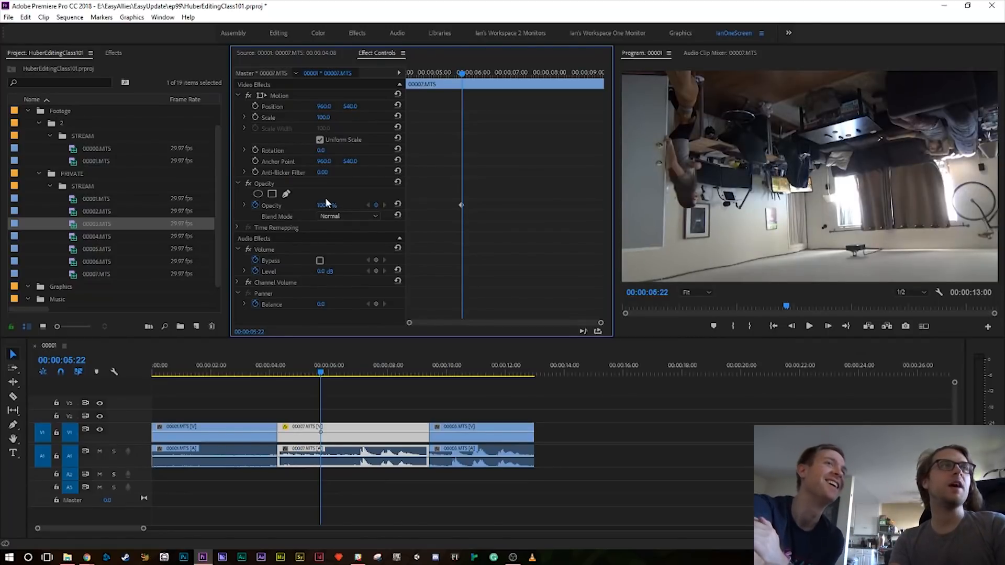
- Browse the Video Effects categories, including the Universe Distort and Universe Glow groups, and return to the project's footage list
left_click(110, 53)
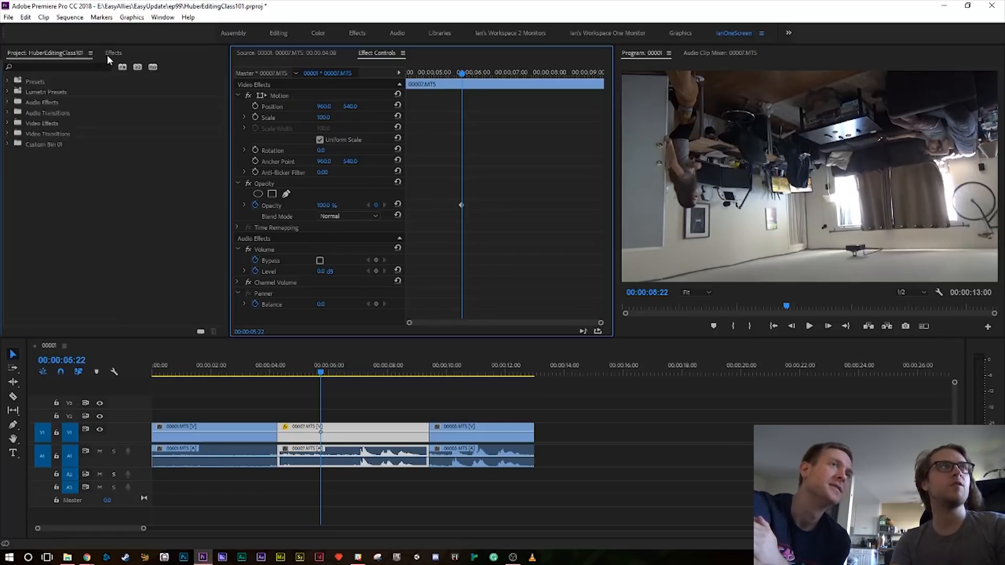
left_click(8, 123)
scroll(20, 172, "down", 3)
left_click(13, 238)
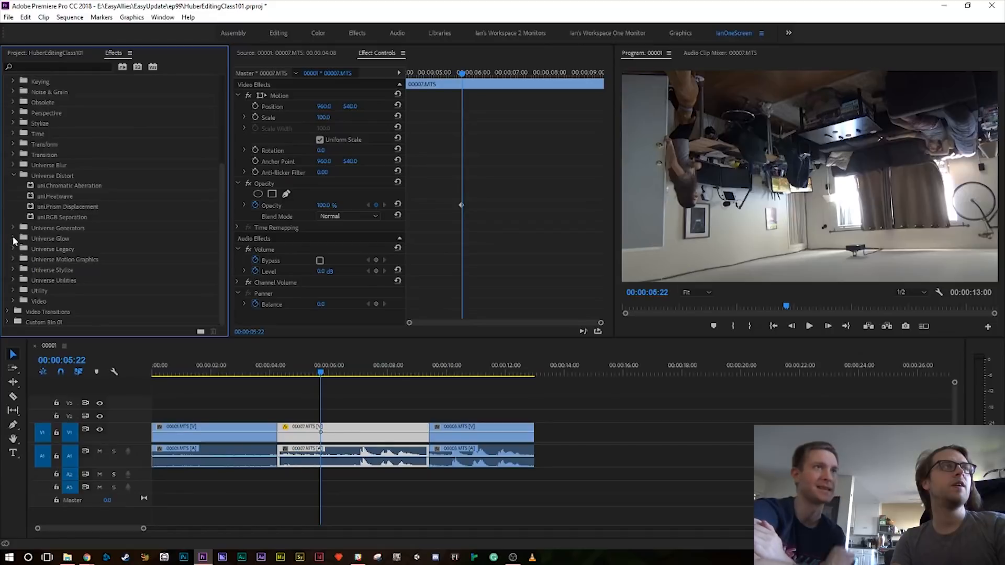
left_click(13, 238)
scroll(17, 157, "up", 3)
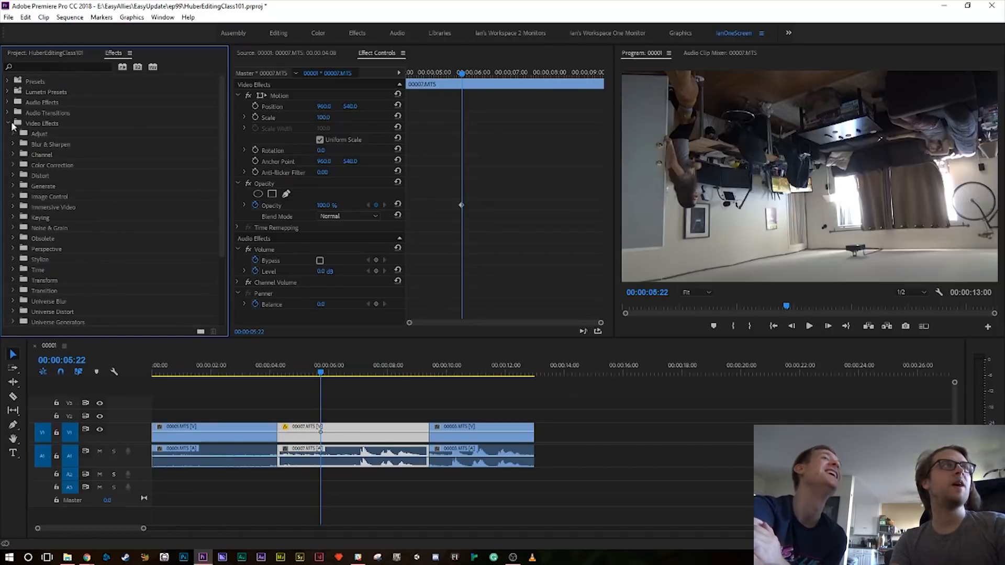
left_click(49, 54)
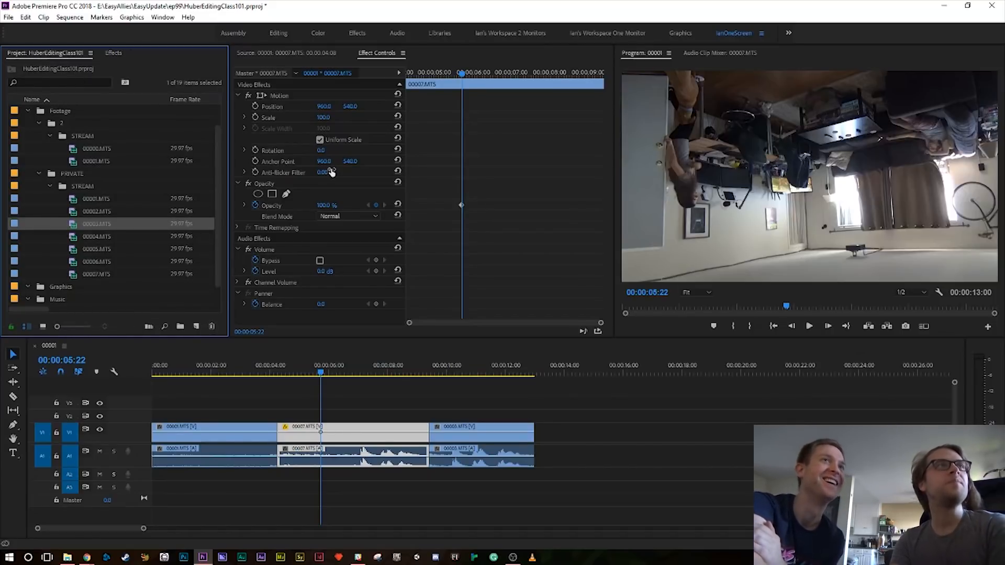
- Try a Rotation of -90° on the 00007.MTS clip
left_click(322, 150)
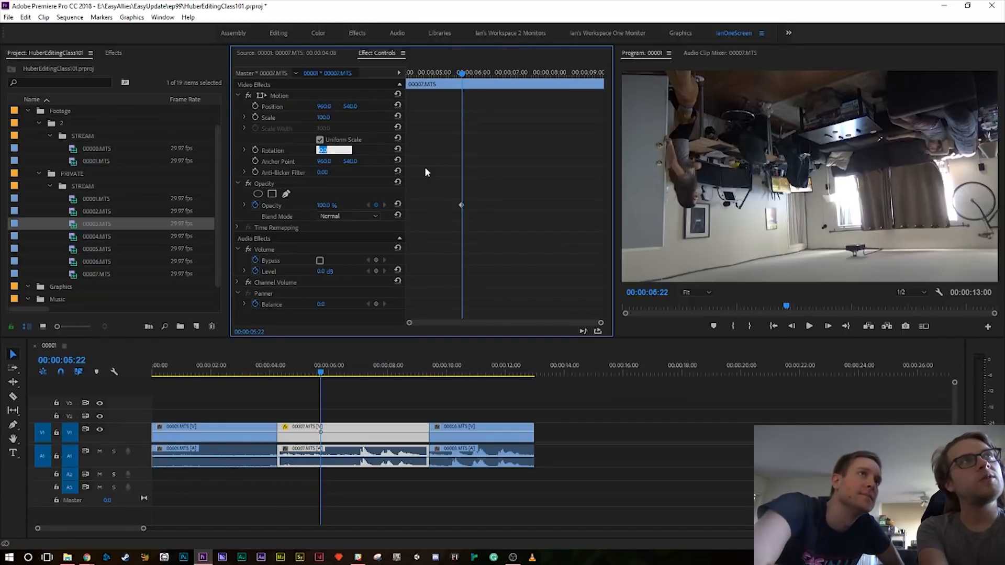
type("-90")
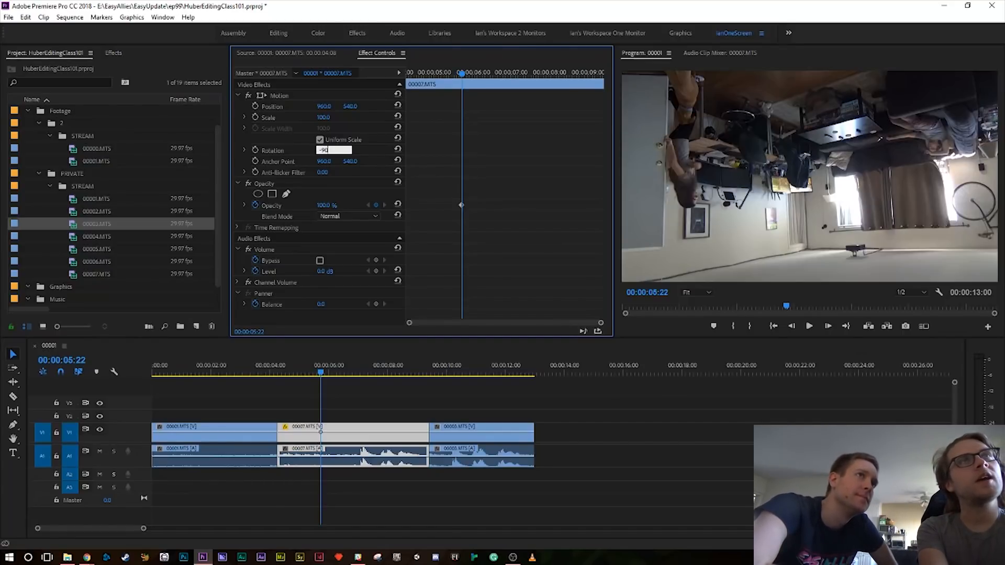
key("Return")
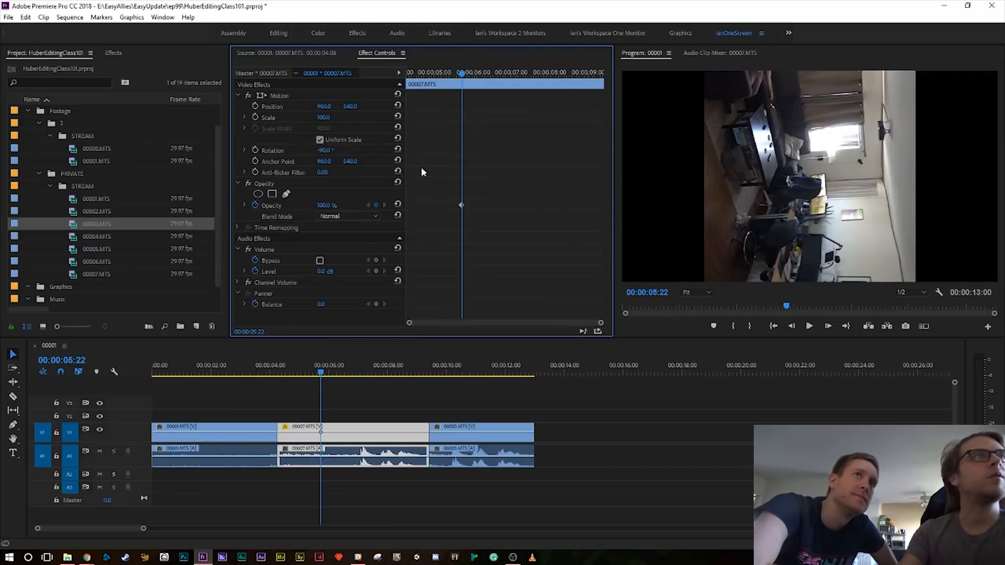
- Set the Rotation of the upside-down 00007.MTS clip to 180° and save the project
left_click(329, 151)
key("BackSpace")
type("180")
key("Return")
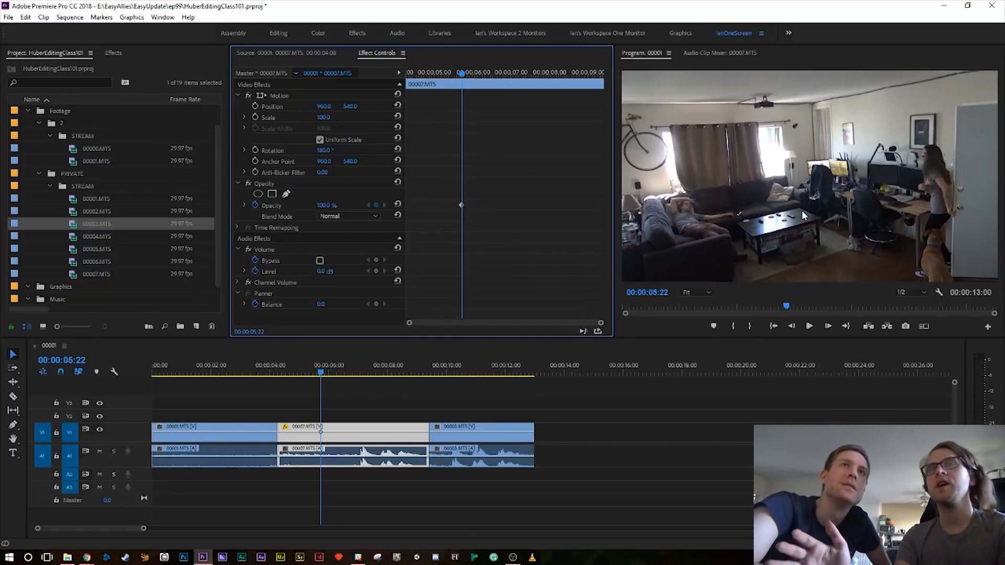
left_click(622, 401)
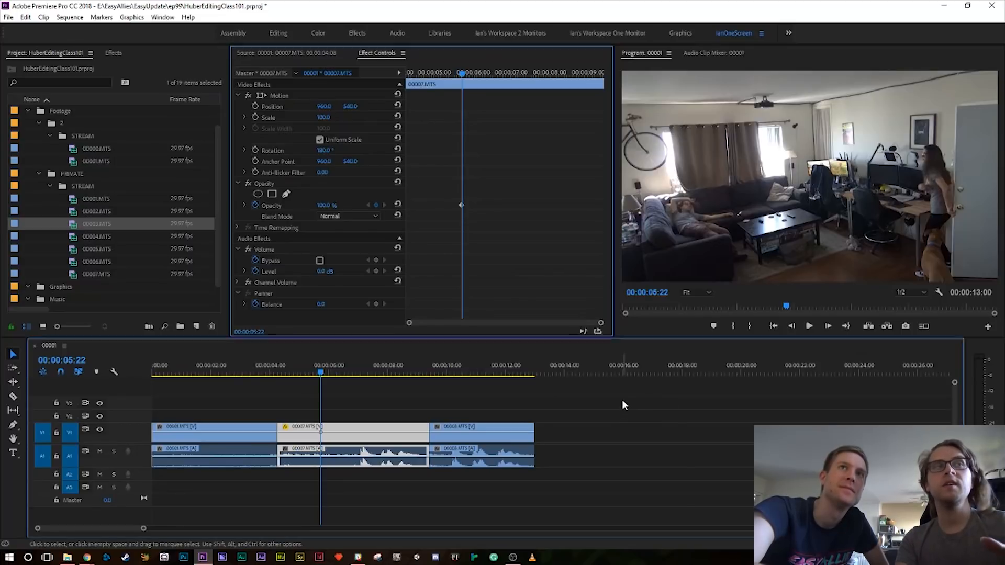
key("ctrl+s")
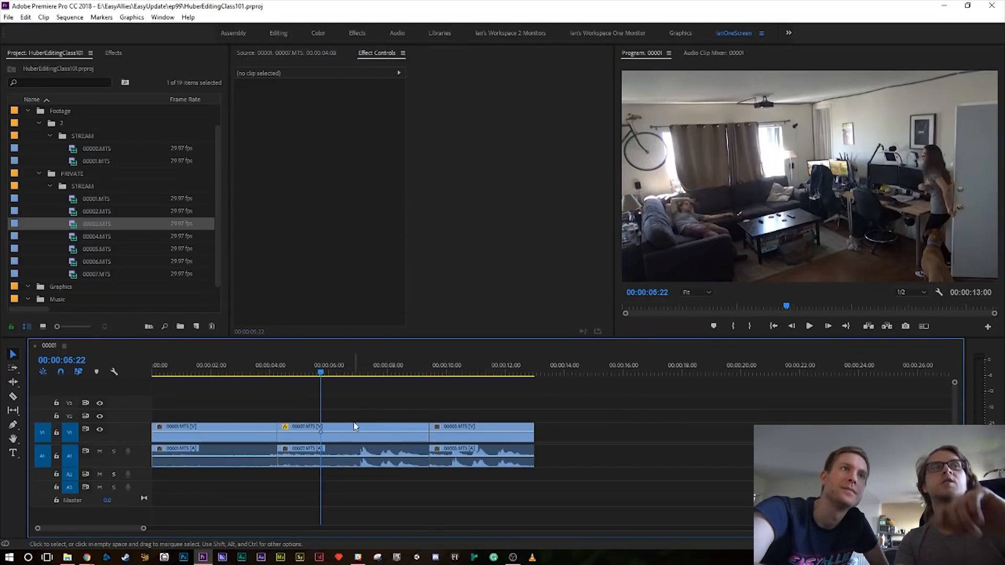
- Mark a section of about 10 seconds in source clip 00007.MTS, ending at 00:00:45:12, and append it to the sequence
left_click(351, 444)
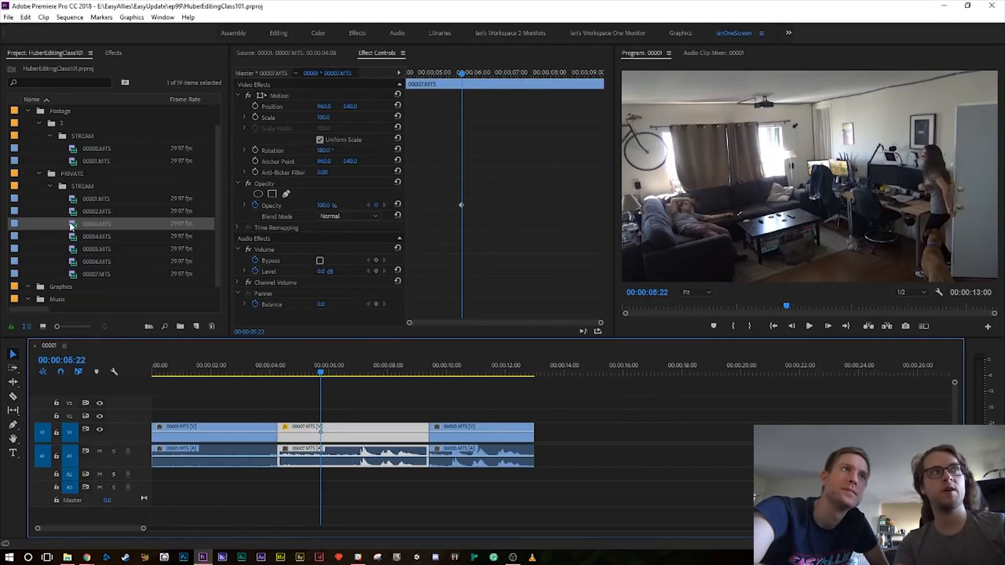
double_click(74, 225)
double_click(74, 273)
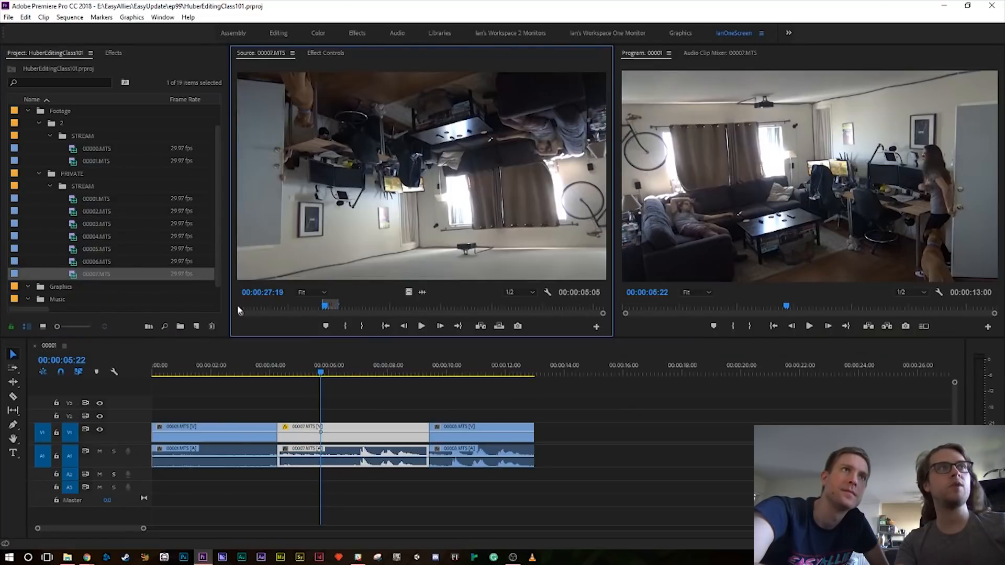
left_click(348, 307)
key("i")
left_click(381, 306)
key("o")
left_click_drag(434, 278, 542, 438)
left_click(605, 367)
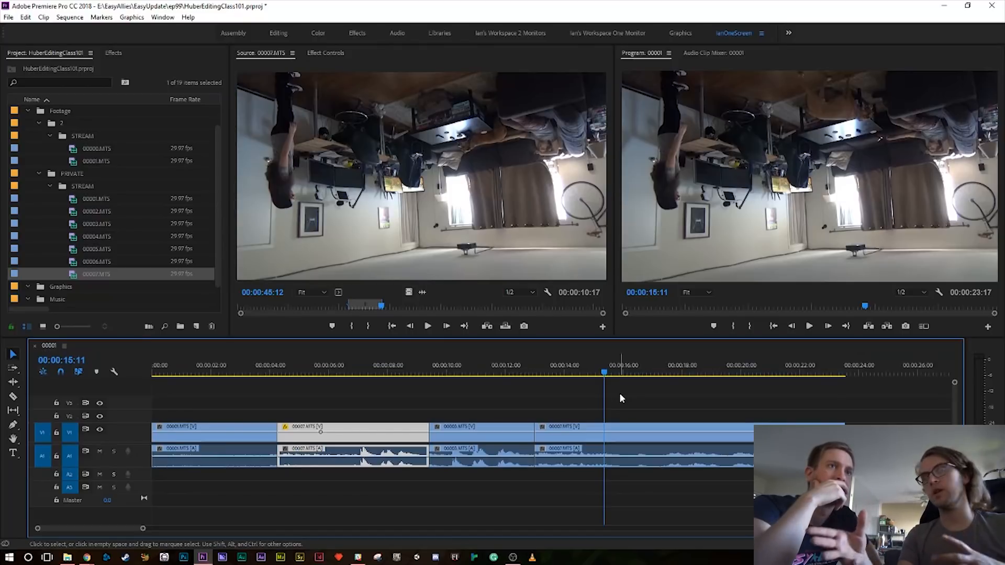
- Copy the rotated 00007.MTS clip, paste only its Motion attributes onto the last clip with Volume excluded, and save
right_click(376, 438)
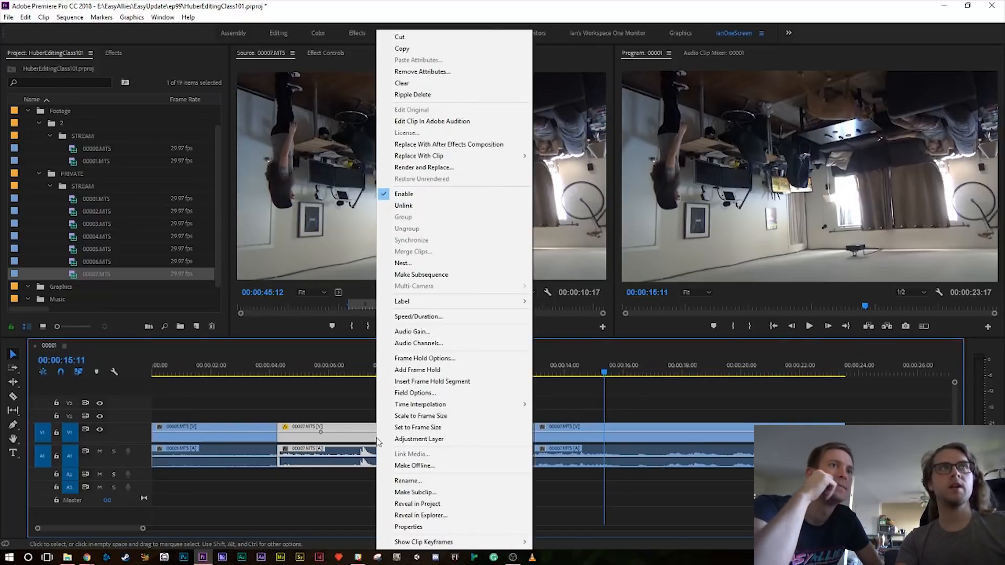
left_click(419, 49)
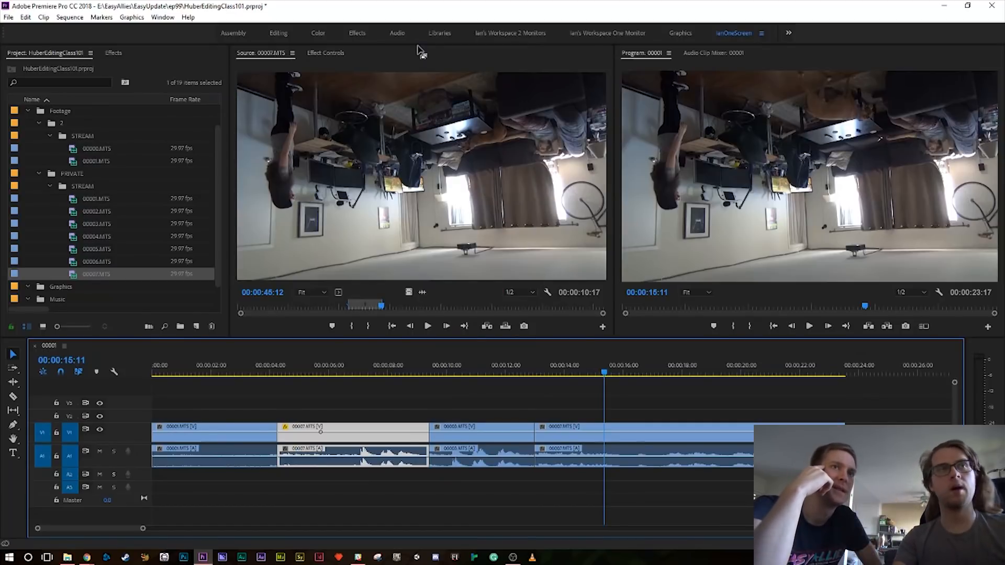
right_click(653, 435)
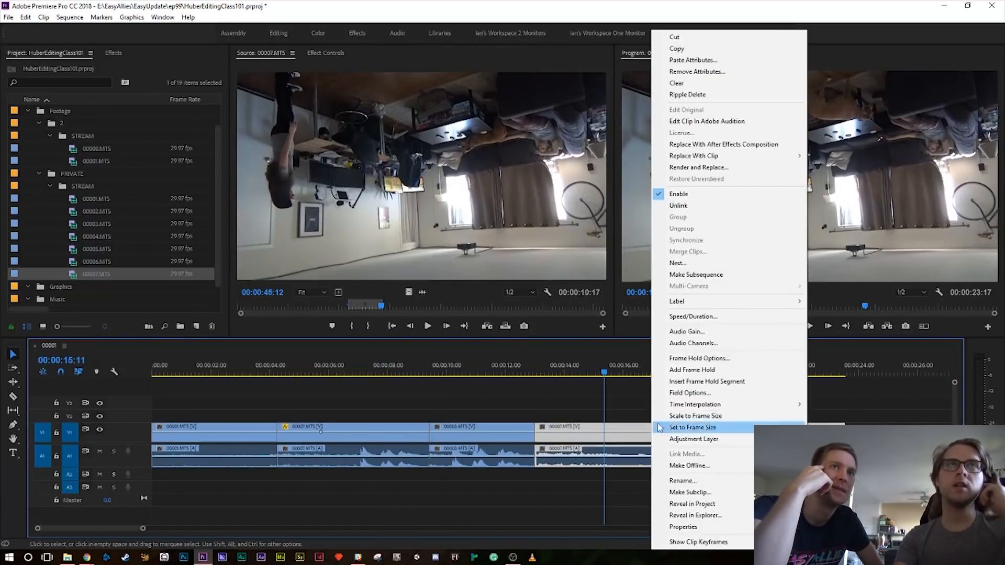
left_click(705, 60)
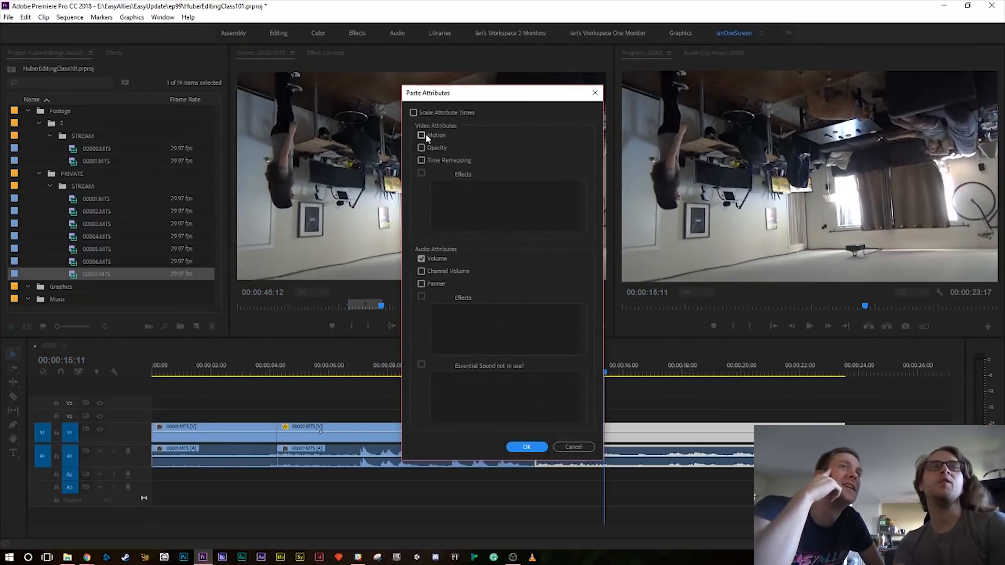
left_click(422, 136)
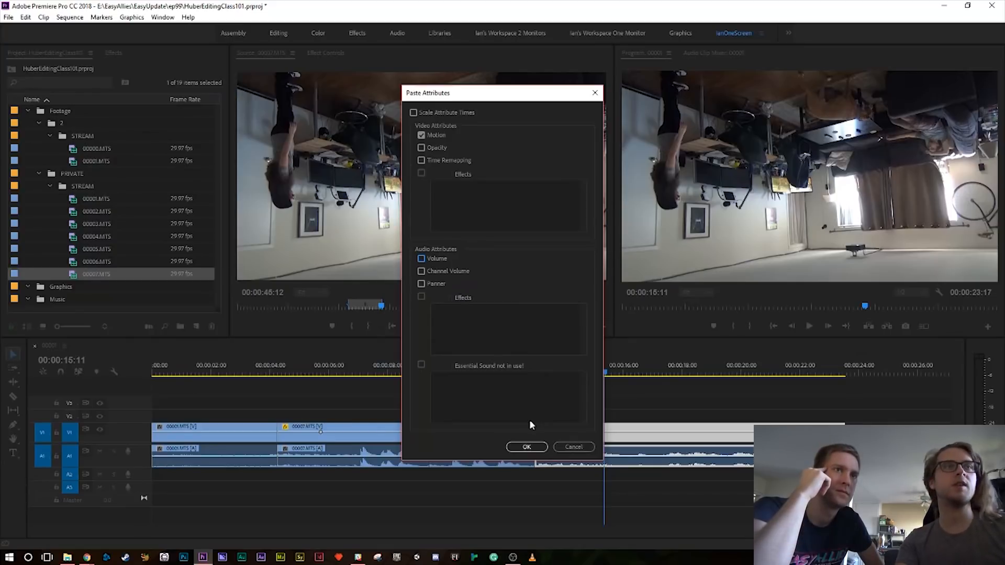
left_click(527, 447)
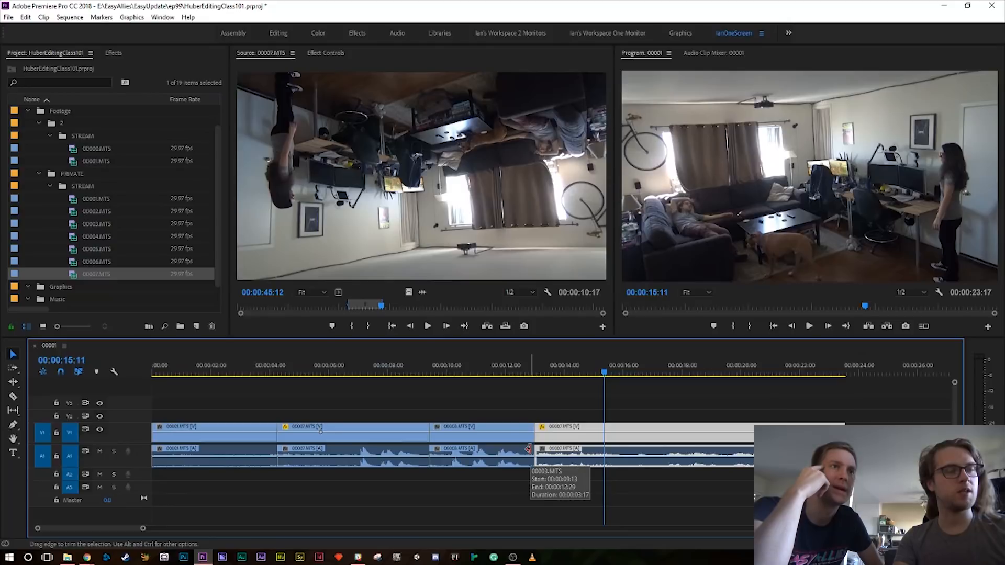
key("ctrl+s")
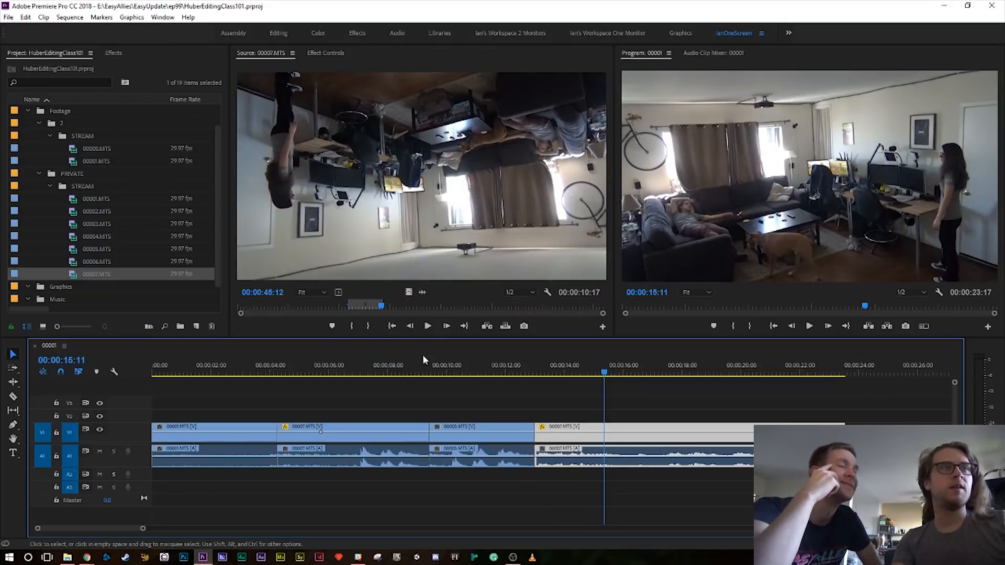
- Play the sequence from about 3 seconds, and replay the first 00007.MTS clip from about 6 seconds
left_click(255, 373)
key("space")
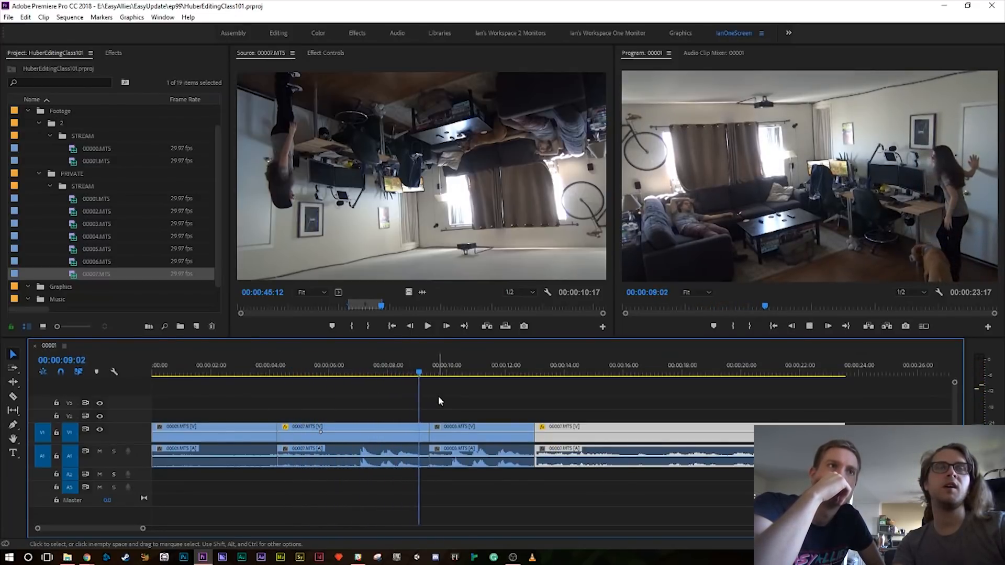
left_click_drag(465, 370, 321, 382)
key("space")
key("space")
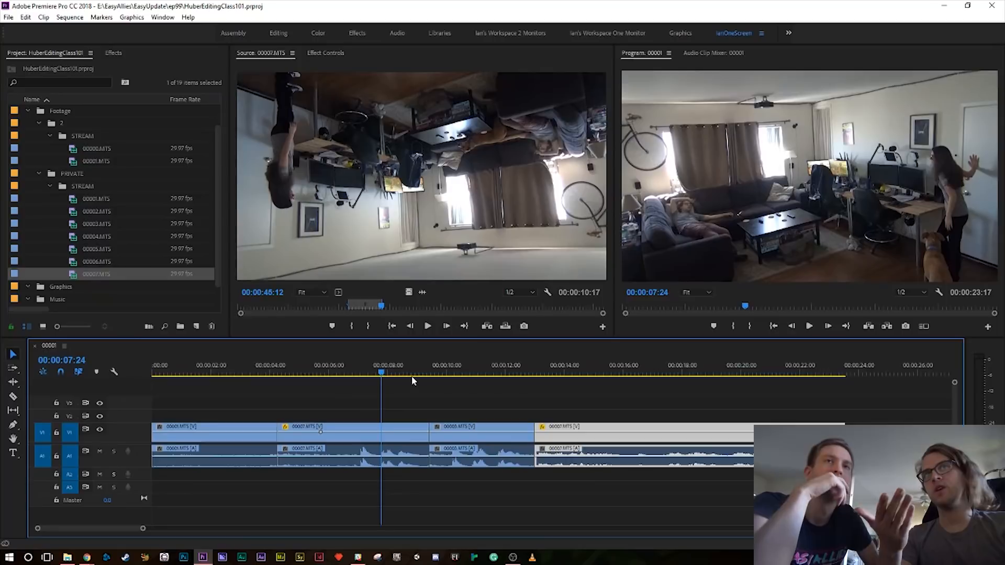
- Split the 00003.MTS clip about one second after its start and ripple delete the opening piece
left_click_drag(457, 373, 456, 372)
key("ctrl+k")
left_click(492, 393)
left_click(441, 433)
key("shift+Delete")
- Split the first 00007.MTS clip at 00:00:07:04 and ripple delete the piece after the cut
left_click_drag(386, 372, 364, 379)
key("ctrl+k")
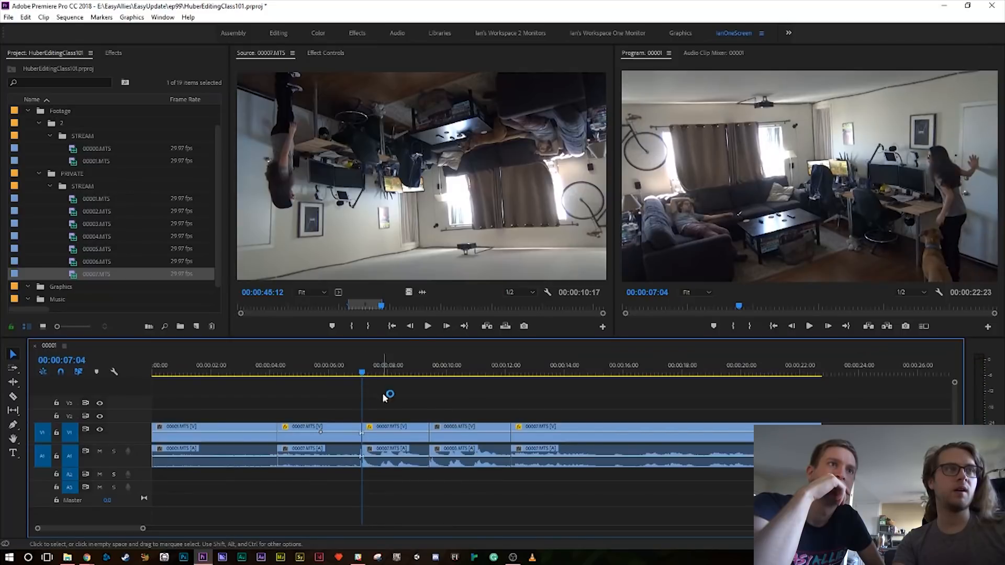
left_click(396, 434)
key("shift+Delete")
- Play the tightened cut between 00007.MTS and 00003.MTS from 00:00:05:28 and save the project
left_click(330, 373)
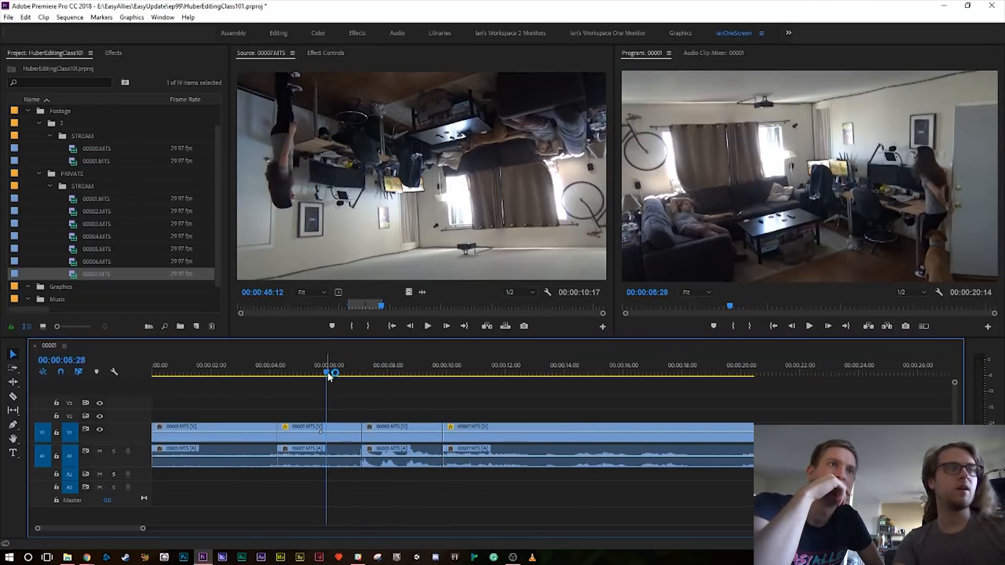
key("space")
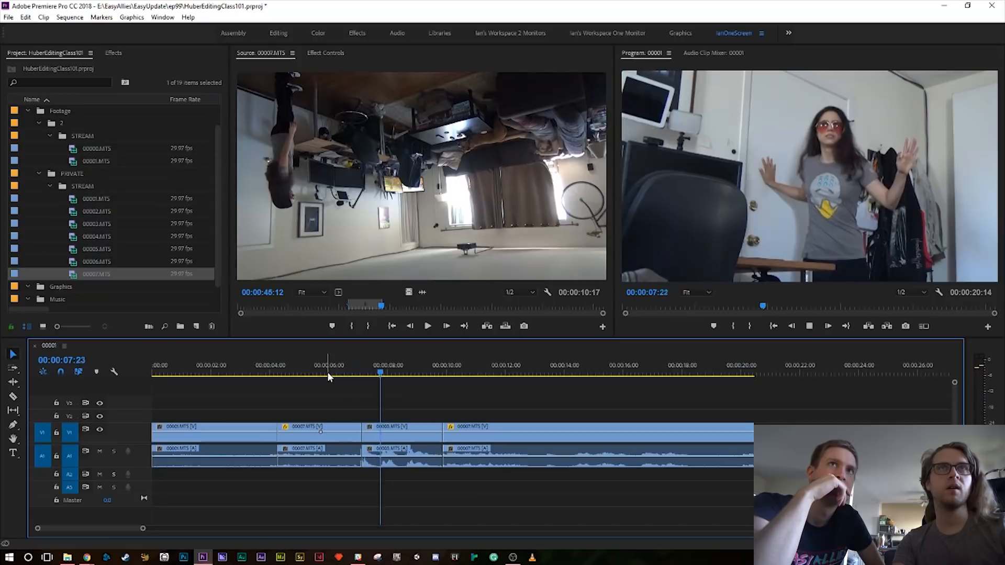
key("space")
key("ctrl+s")
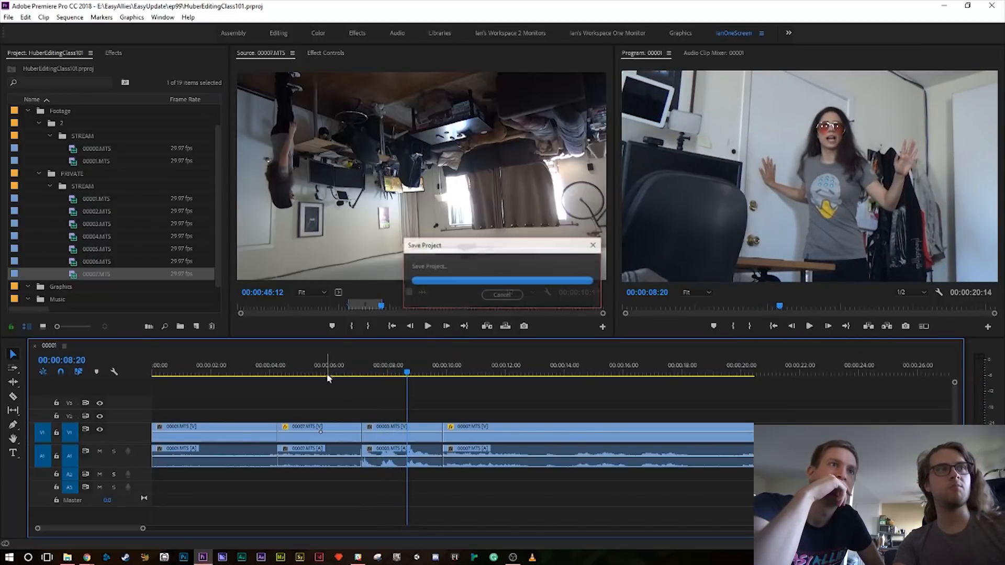
- Step frame by frame back and forth across the cut at 00:00:07:04 to examine how the action matches
left_click(362, 372)
key("Left")
key("Left")
key("Left")
key("Left")
key("Left")
key("Left")
key("Left")
key("Left")
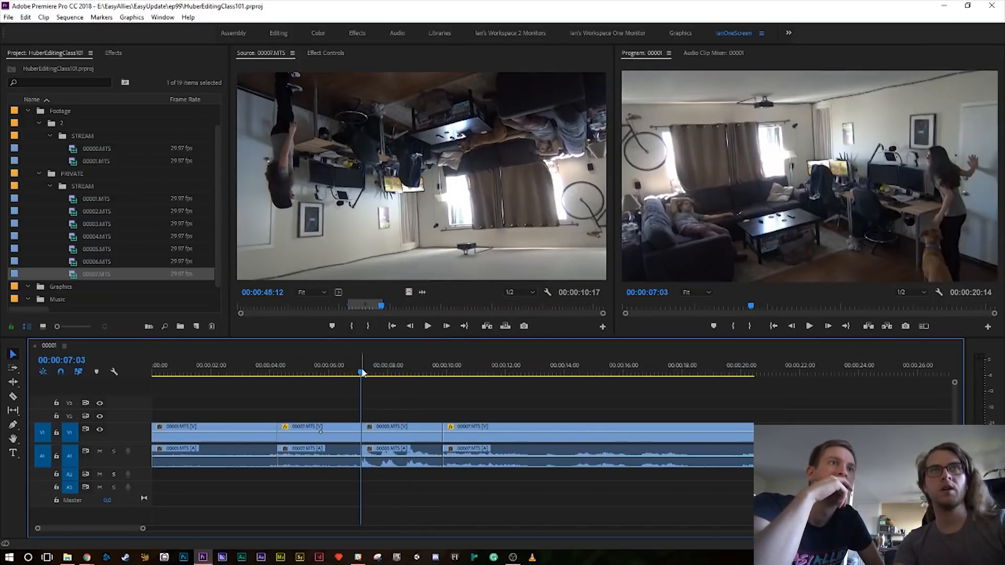
key("Right")
key("Right")
key("Right")
key("Right")
key("Right")
key("Right")
key("Right")
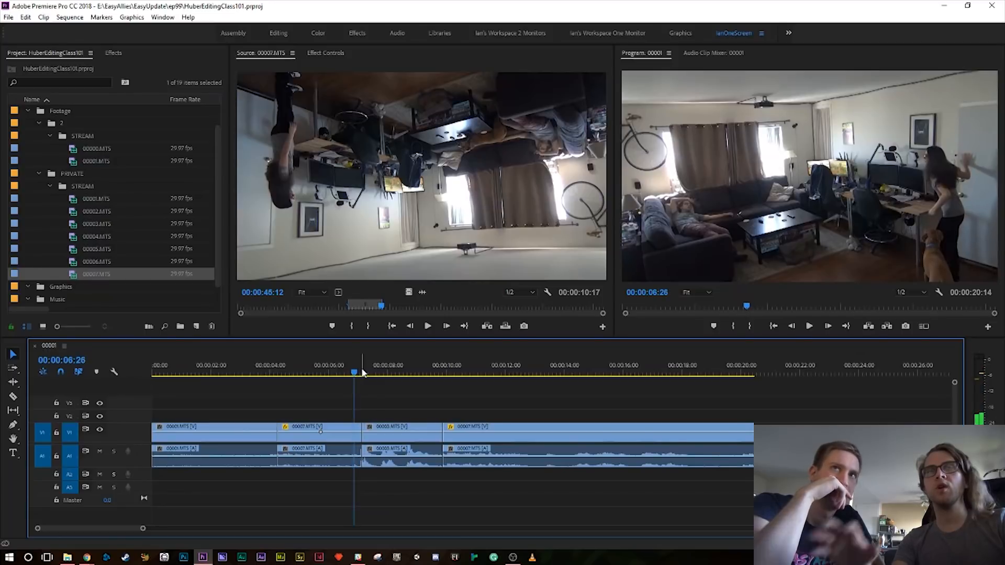
key("Right")
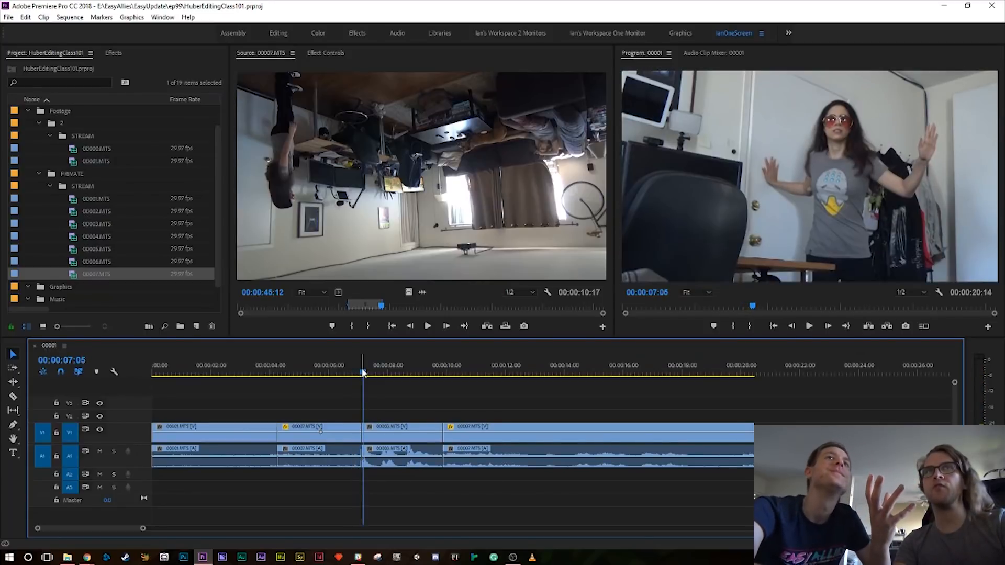
key("Left")
key("Right")
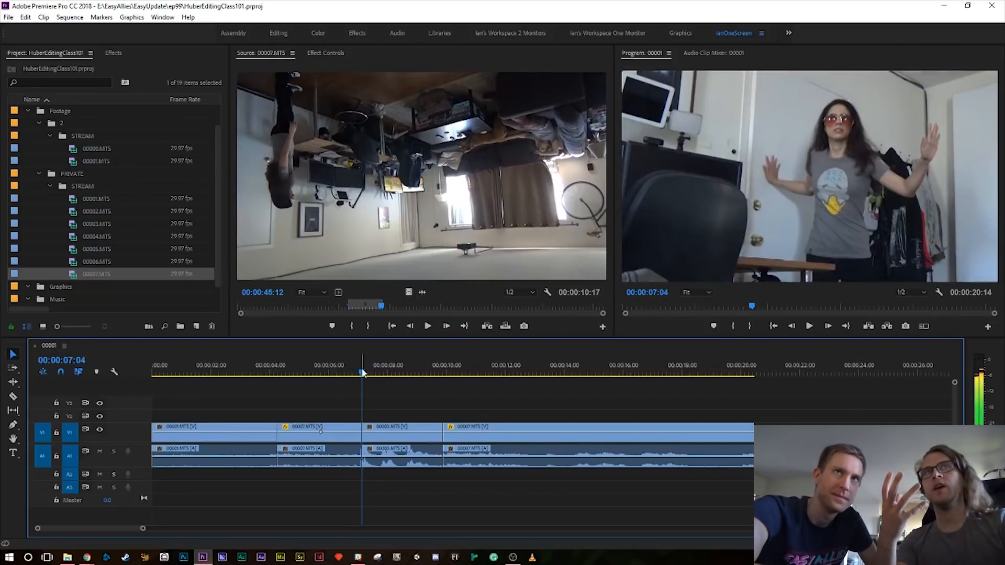
- Check the cut at 00:00:07:04 frame by frame again, play across it from about 00:00:05:24, and save the project
key("Left")
key("Right")
key("Left")
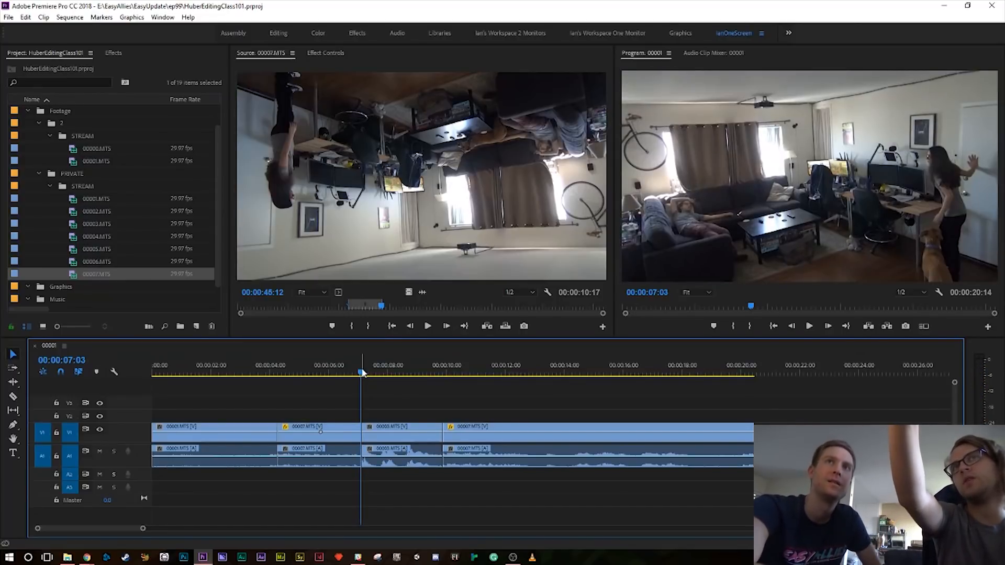
key("Right")
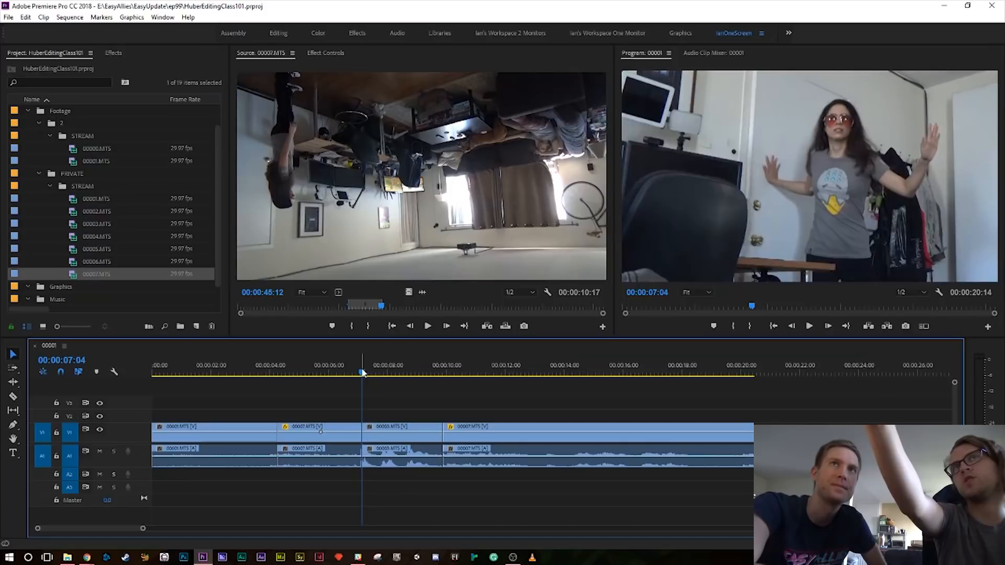
left_click_drag(363, 373, 322, 370)
key("space")
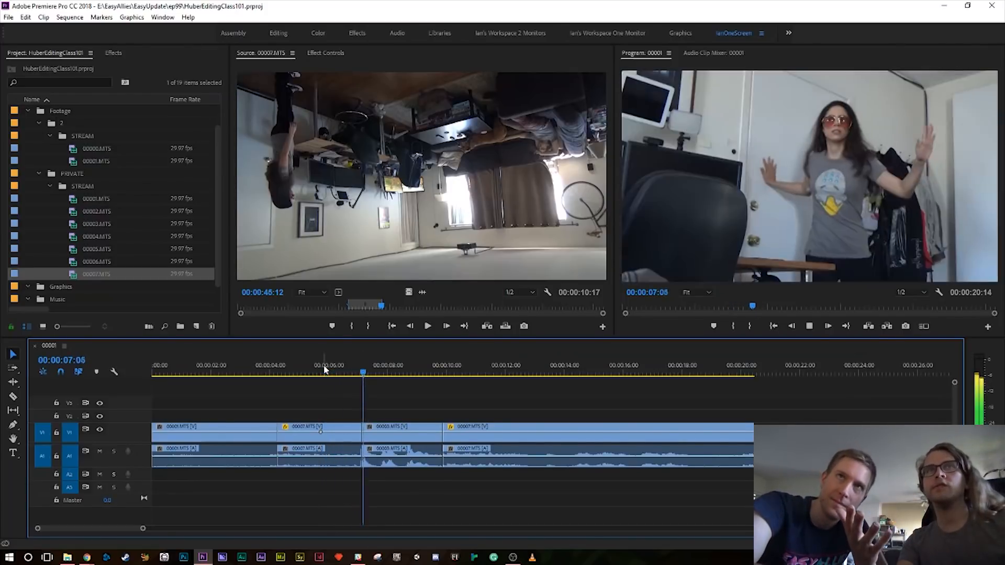
key("space")
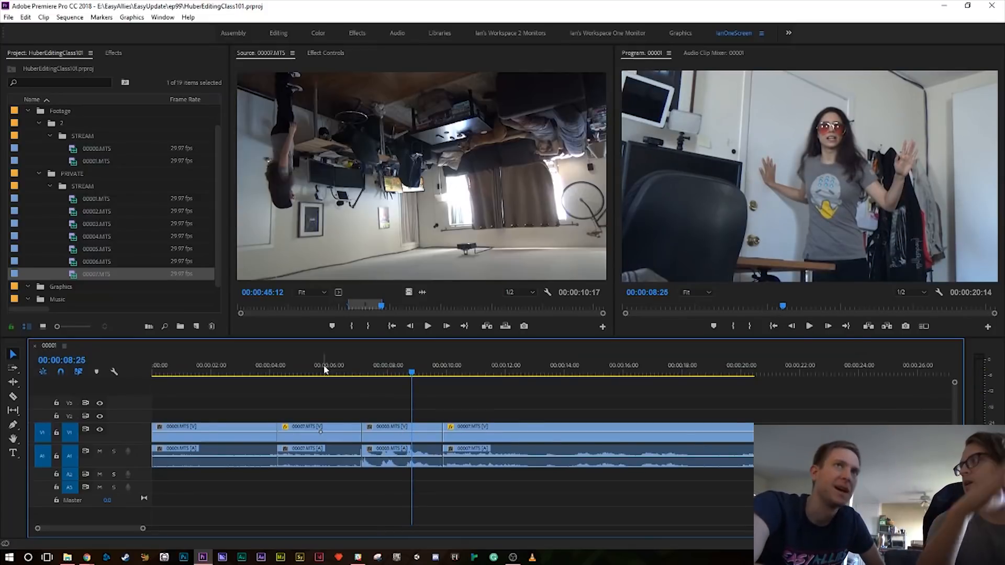
key("ctrl+s")
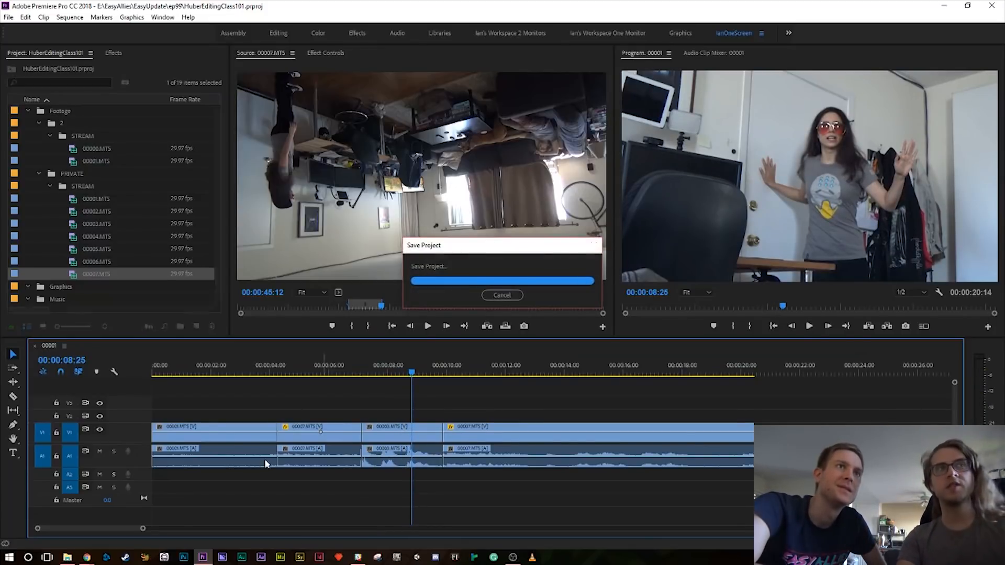
- Apply the default transitions at the 00:00:07:04 cut, delete the video transition to keep only the audio crossfade, and play the result
right_click(363, 455)
left_click(390, 404)
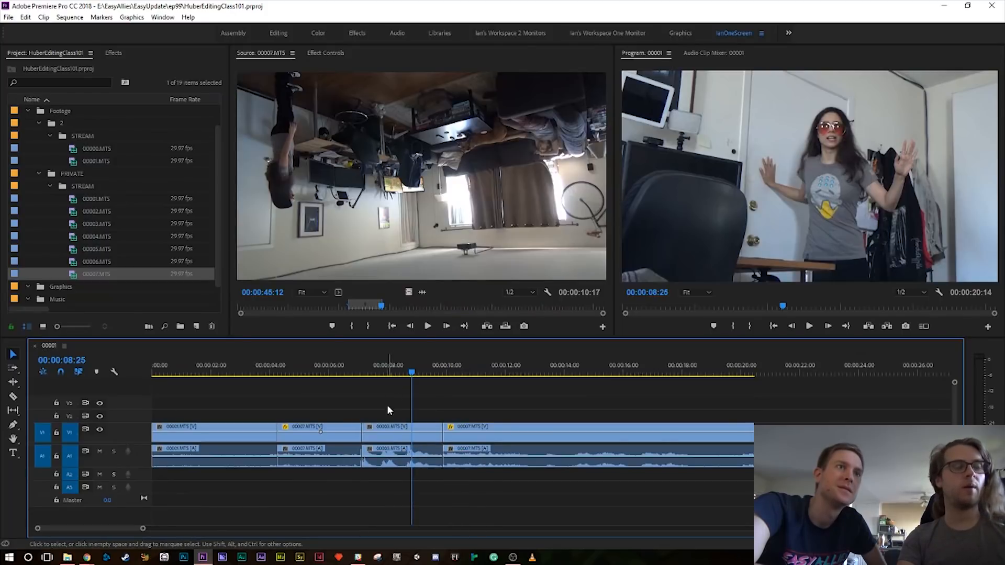
right_click(359, 451)
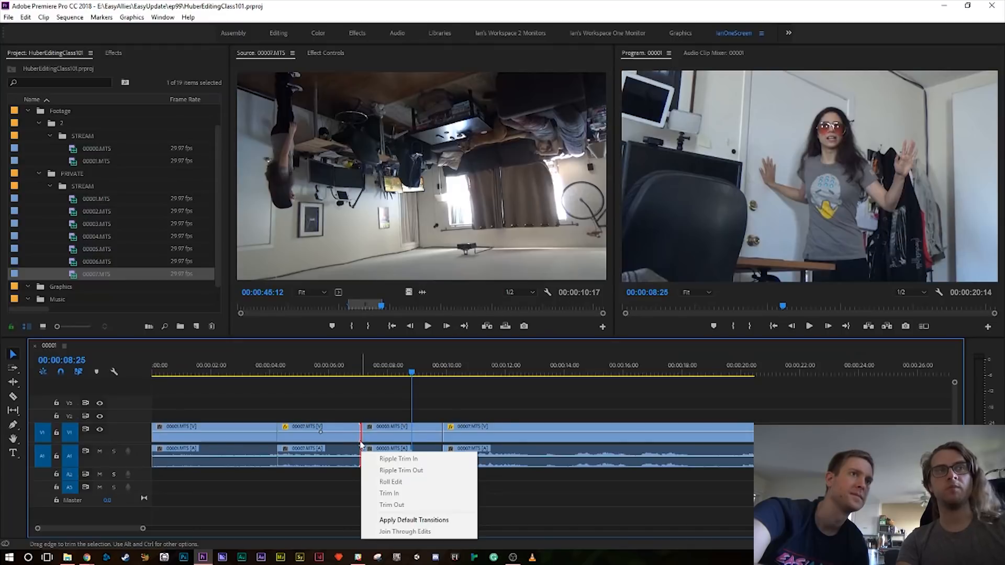
left_click(394, 522)
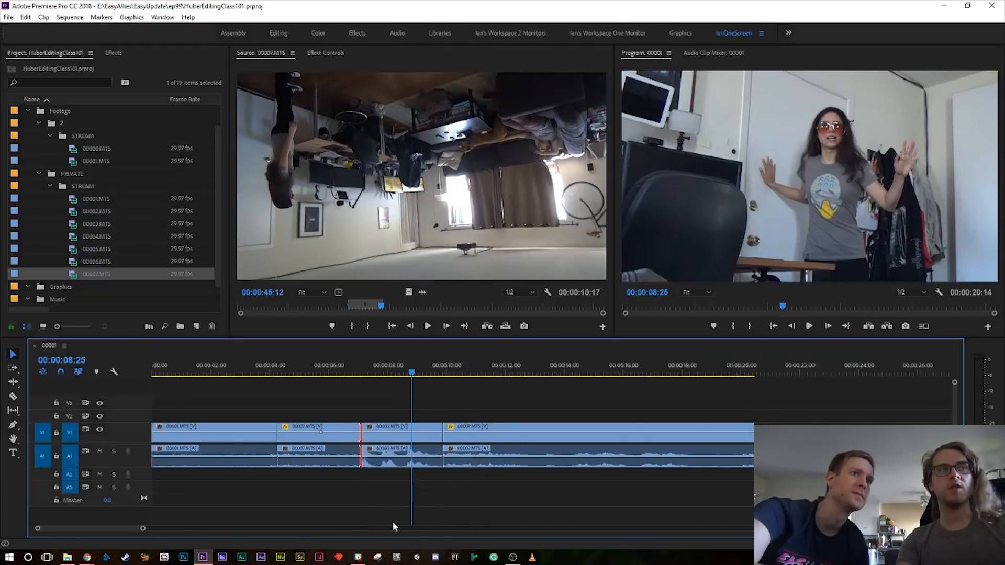
left_click(365, 441)
left_click(532, 475)
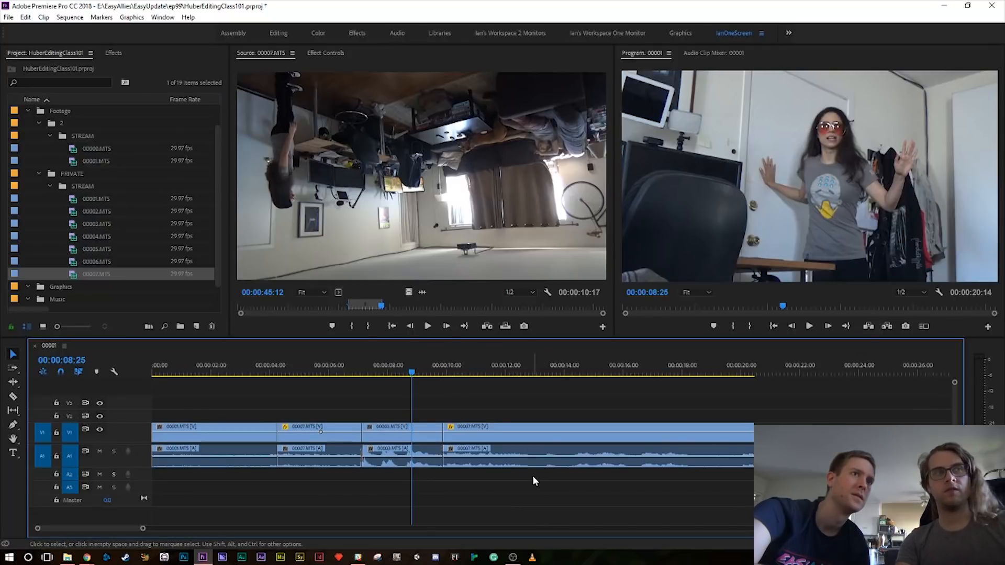
key("ctrl+z")
left_click_drag(357, 376, 345, 379)
key("space")
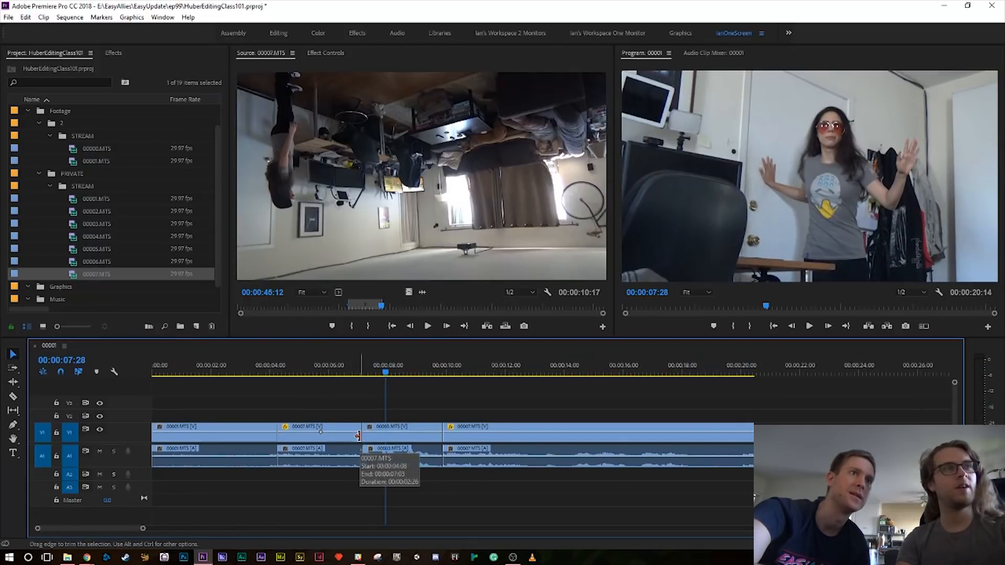
- Lengthen the Constant Power audio crossfade between 00007.MTS and 00003.MTS to about 12 frames
left_click(360, 370)
key("equal")
key("equal")
key("equal")
key("equal")
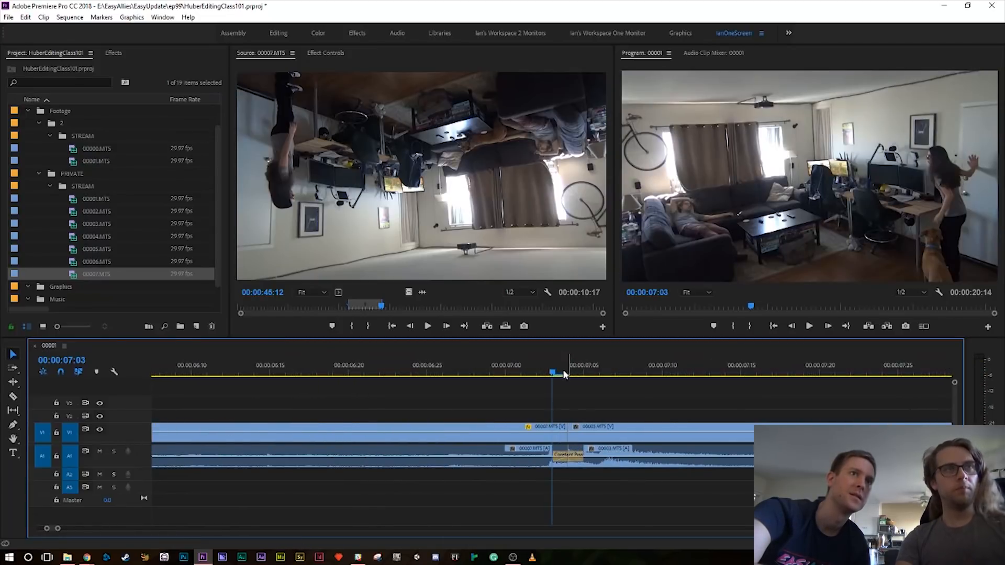
left_click_drag(555, 374, 572, 402)
left_click_drag(583, 456, 664, 457)
- Play the sequence from about 00:00:06:15 to hear the lengthened audio crossfade
left_click(272, 374)
key("space")
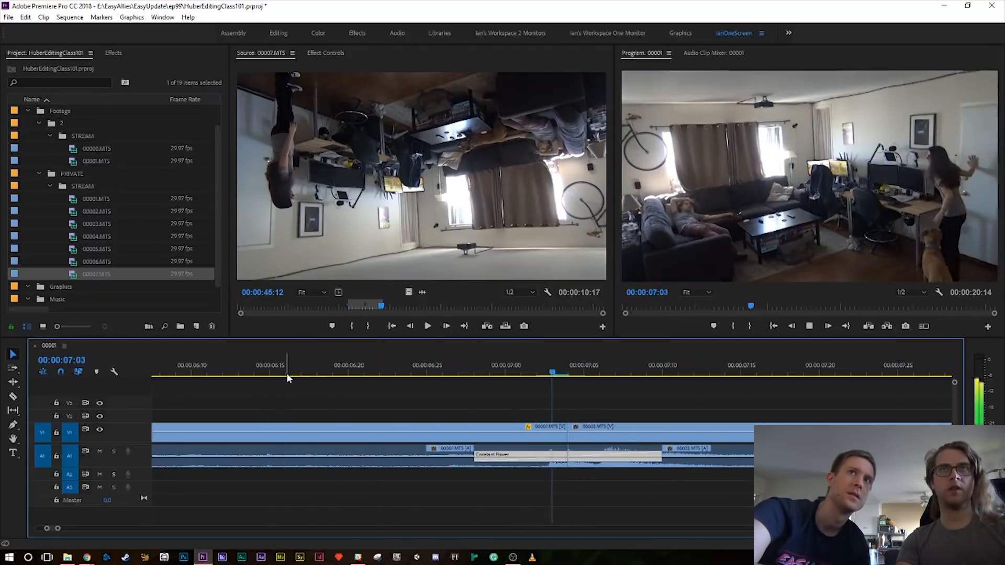
key("minus")
key("minus")
key("minus")
key("minus")
key("space")
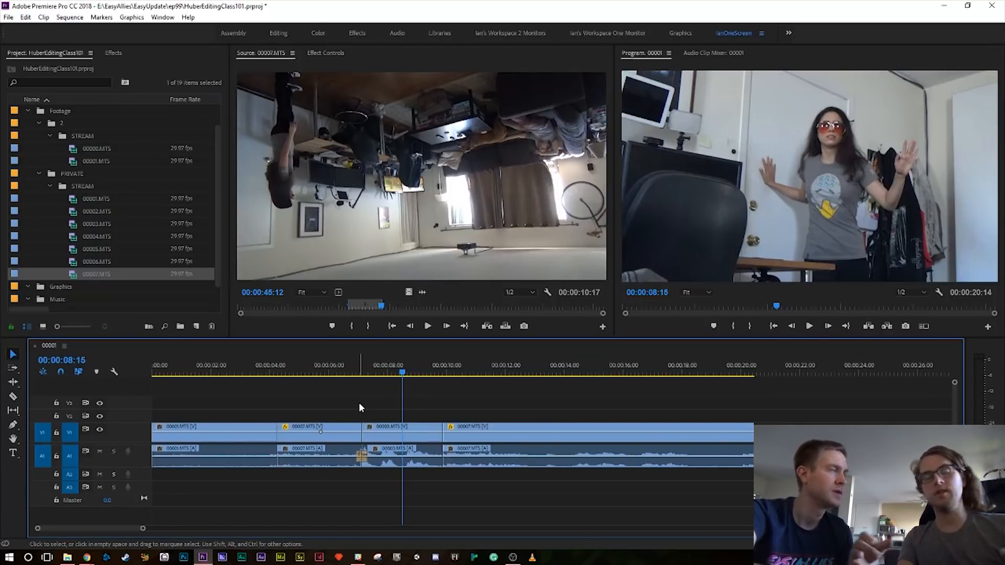
- Examine the Constant Power crossfade up close around the cut at 00:00:07:04
key("equal")
key("equal")
key("equal")
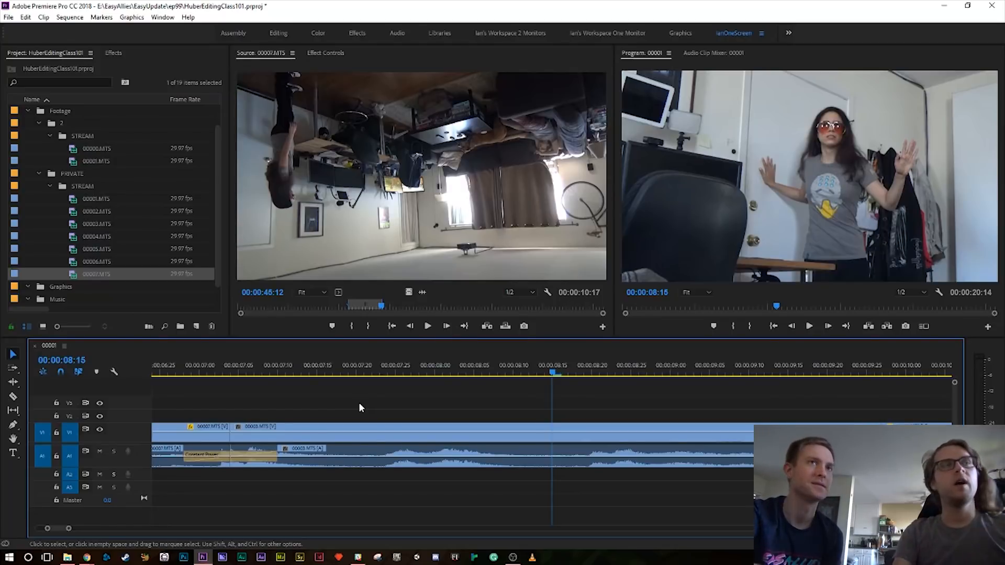
key("minus")
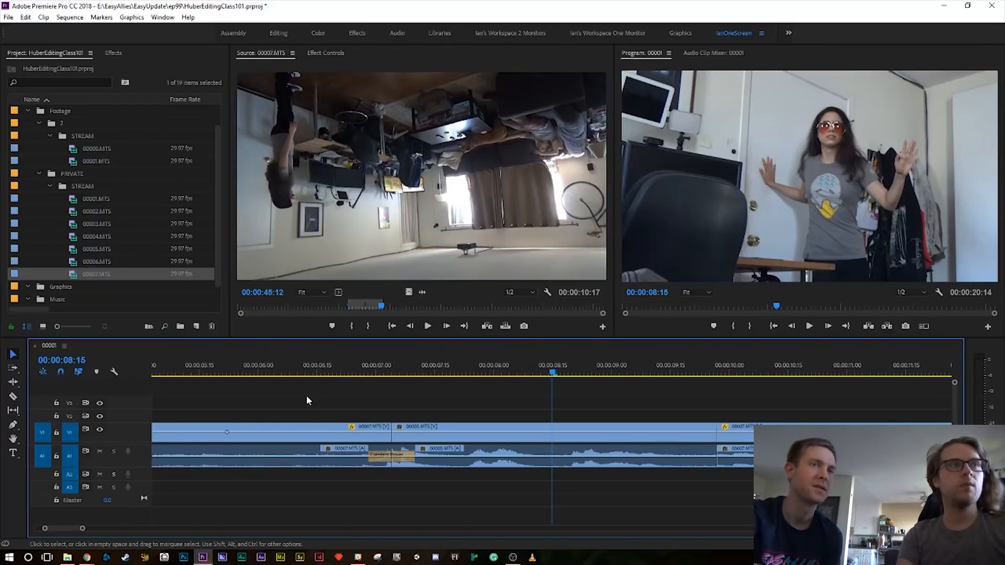
left_click(384, 372)
left_click(391, 372)
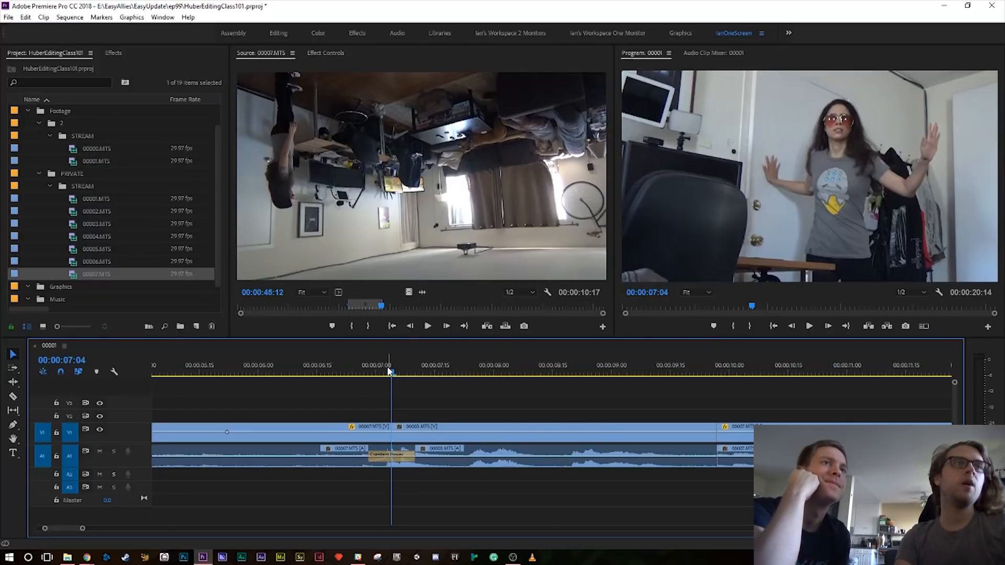
key("equal")
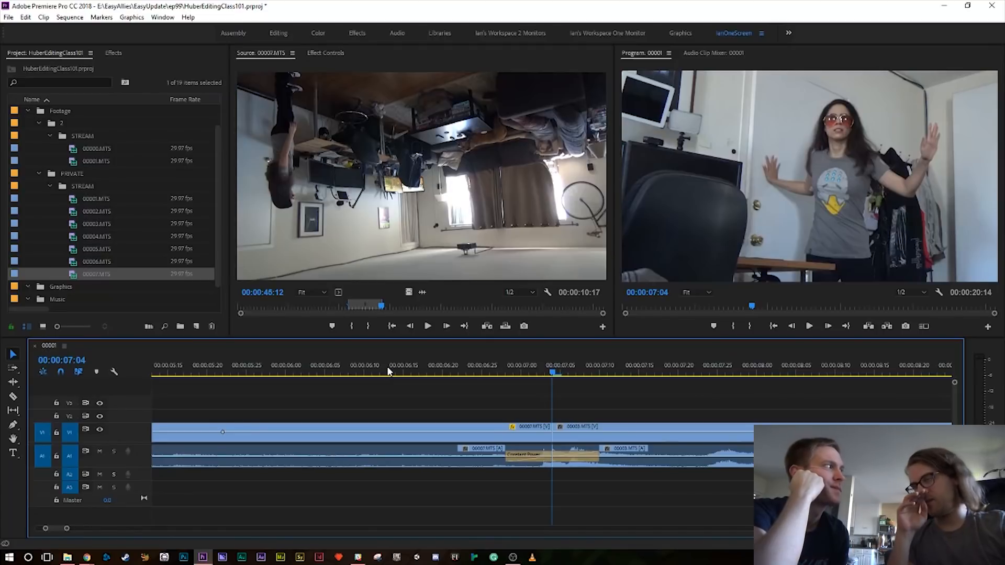
key("minus")
key("minus")
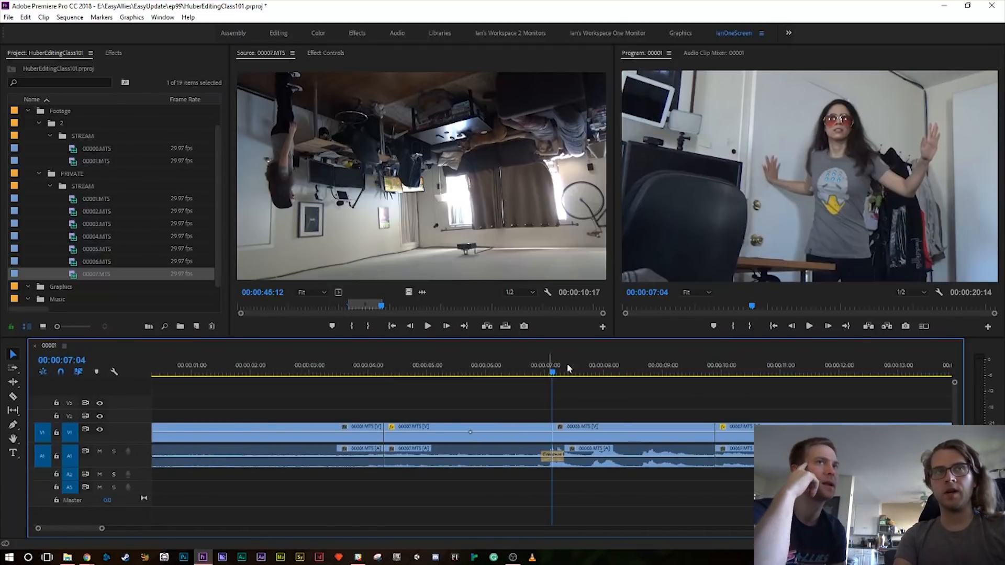
- Play the cut between 00003.MTS and the last 00007.MTS clip twice, starting at 00:00:09:16
left_click(695, 366)
key("equal")
key("equal")
key("equal")
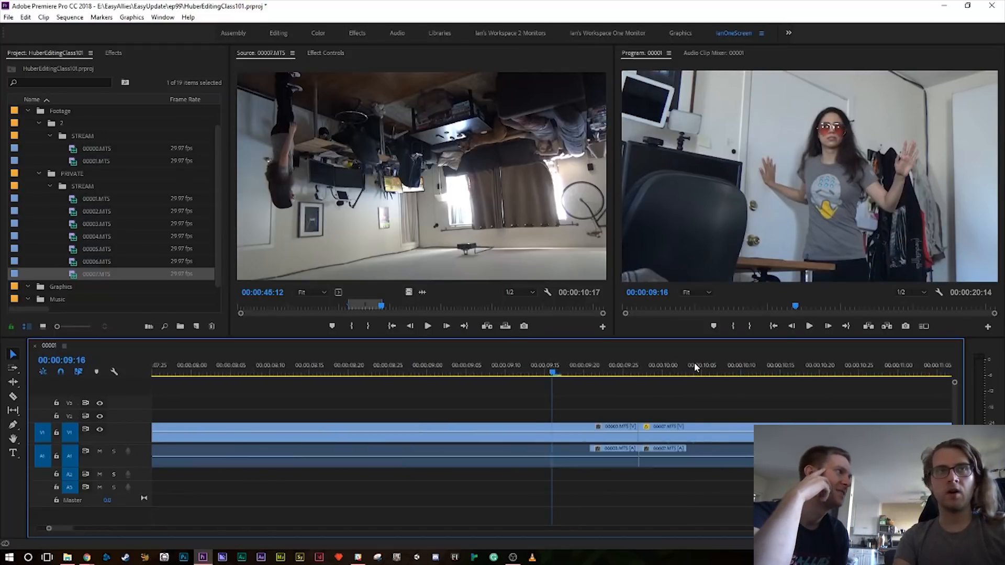
key("space")
key("minus")
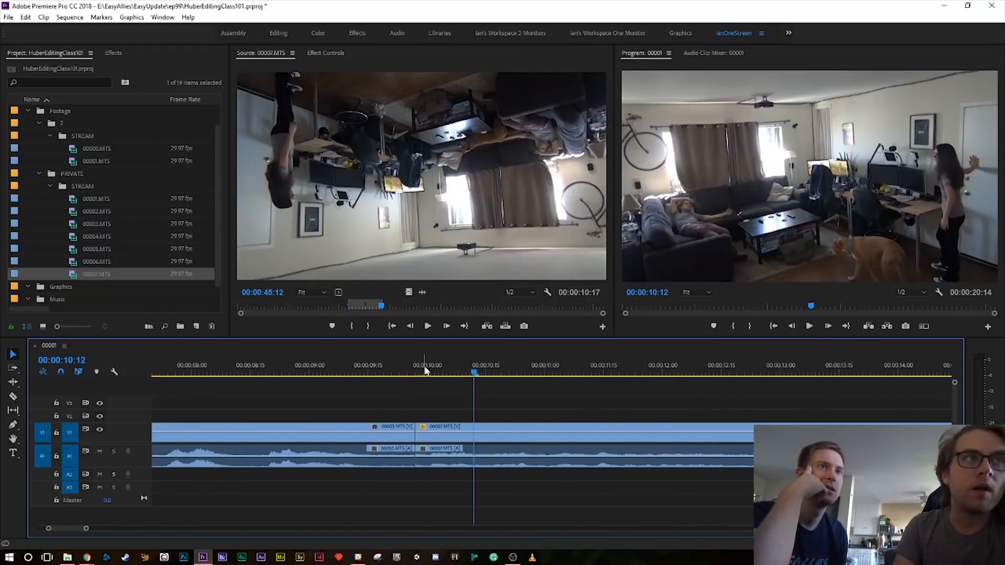
left_click(370, 373)
key("space")
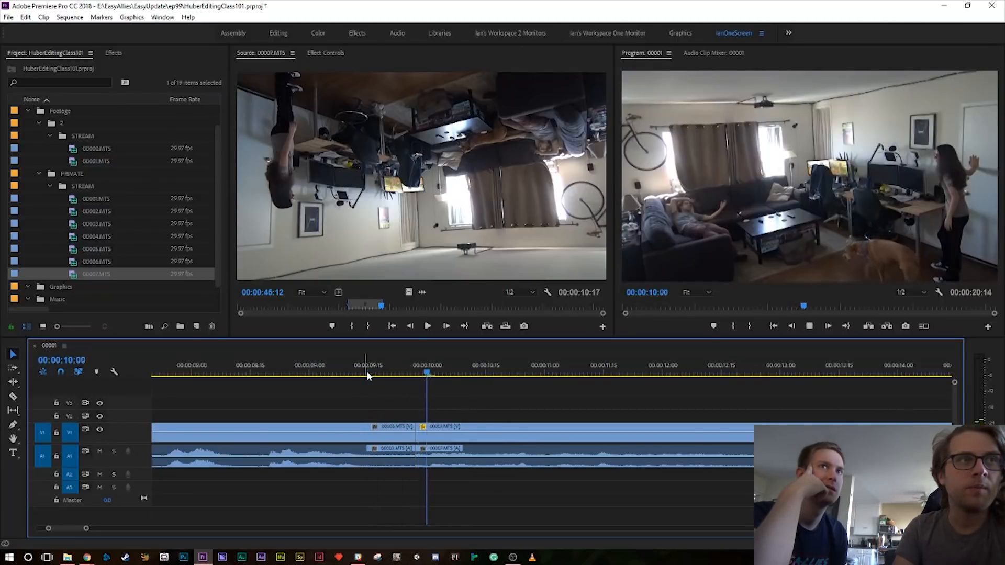
key("space")
- Apply the default transitions between 00003.MTS and the last 00007.MTS clip, deleting the video transition to leave the audio crossfade
right_click(415, 454)
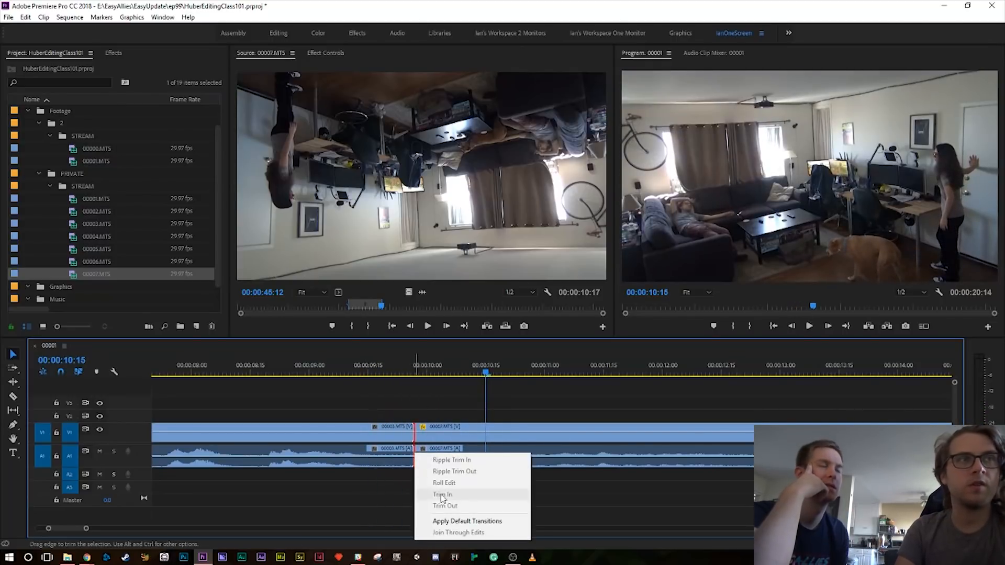
left_click(444, 522)
left_click(419, 440)
key("Delete")
key("ctrl+z")
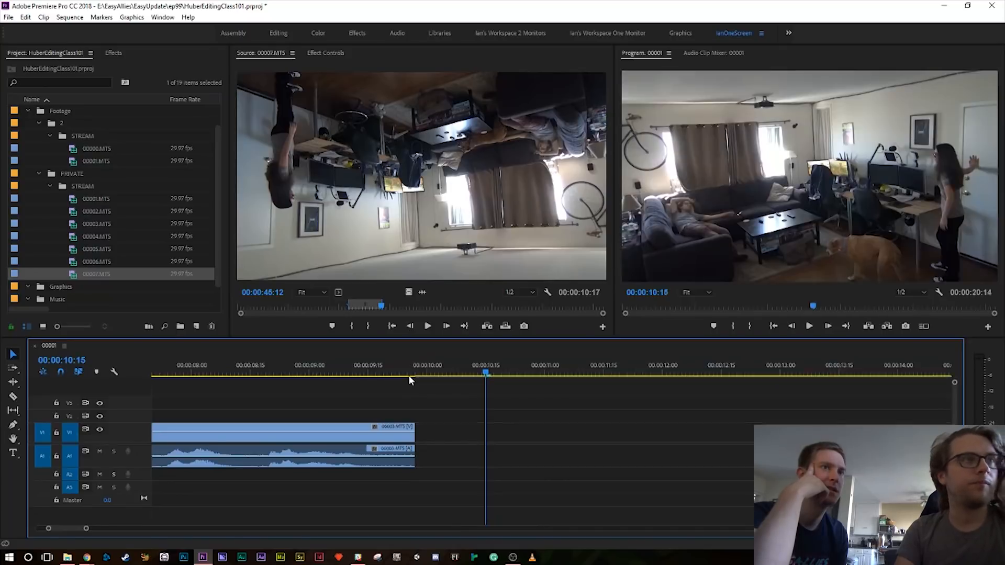
left_click(421, 438)
key("Delete")
- Lengthen the second Constant Power crossfade to about 10 frames and play across it from 00:00:09:16
left_click(412, 373)
key("equal")
key("equal")
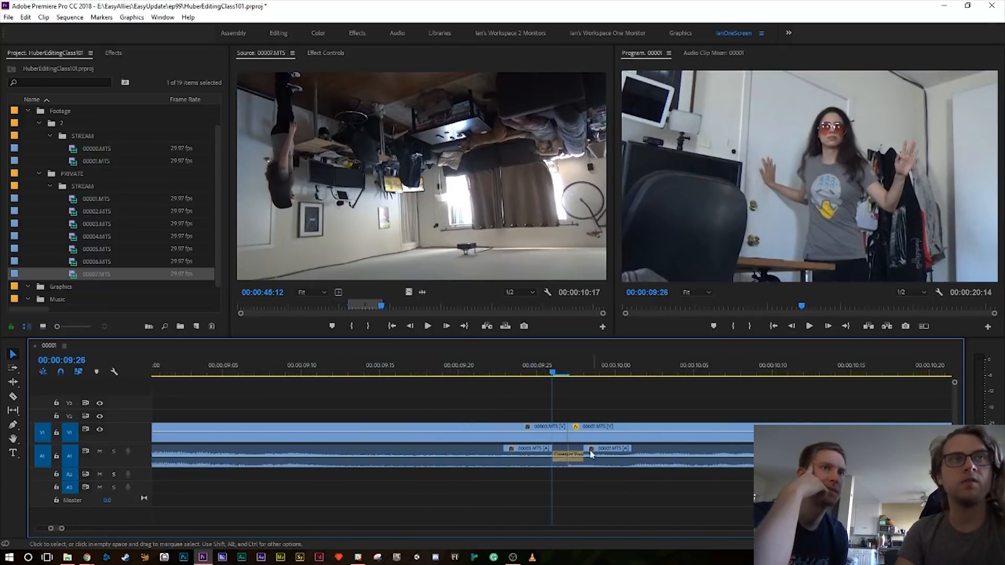
left_click_drag(583, 453, 648, 452)
left_click(453, 376)
left_click_drag(453, 381, 395, 386)
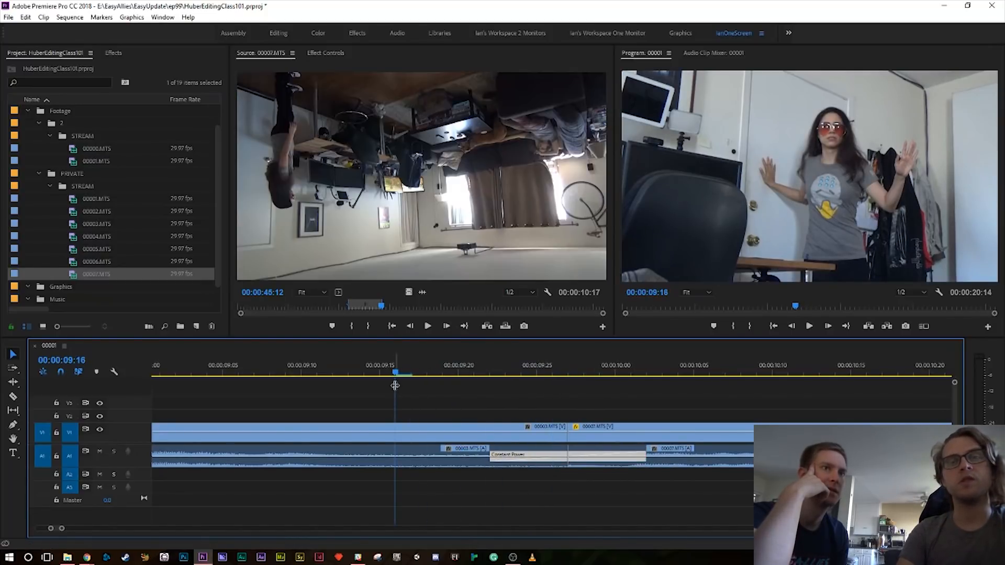
key("space")
key("space")
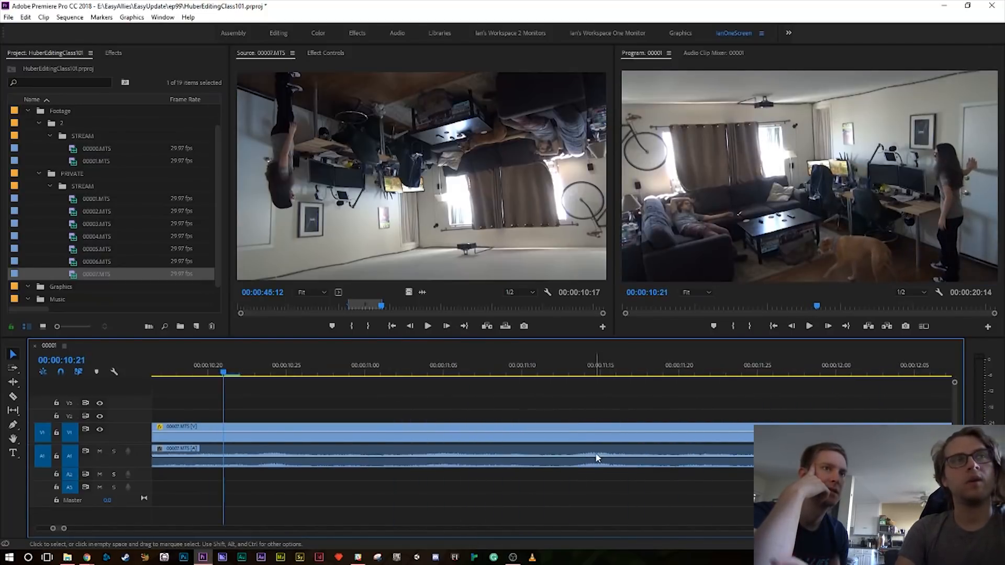
- Remove the Constant Power crossfade between 00003.MTS and the last 00007.MTS clip and save the project
key("minus")
key("minus")
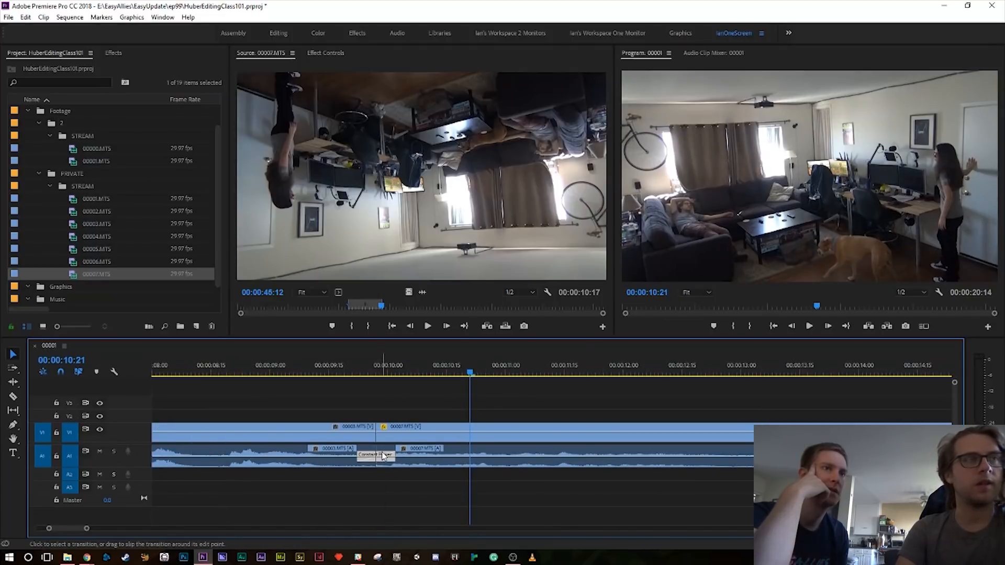
key("minus")
key("minus")
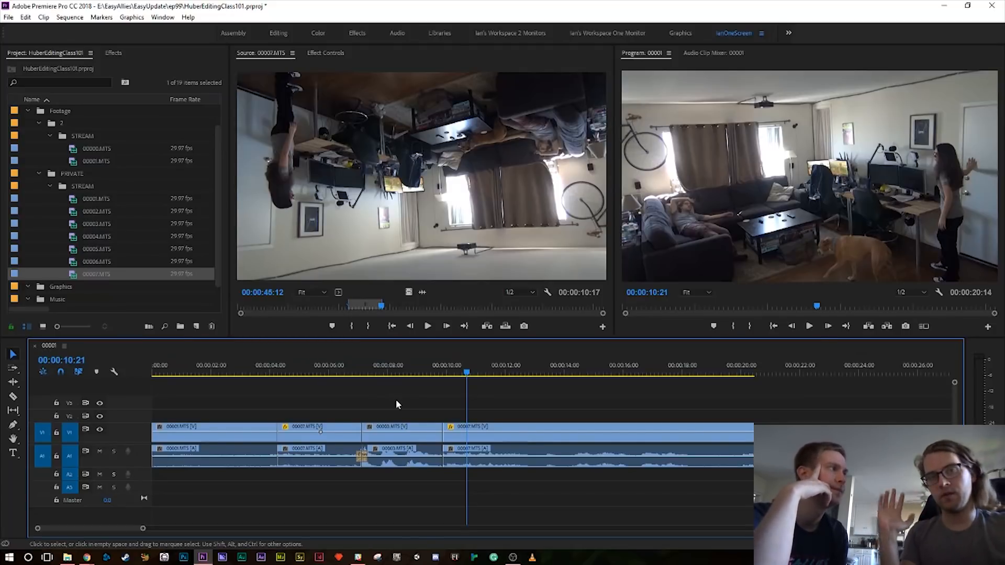
key("ctrl+s")
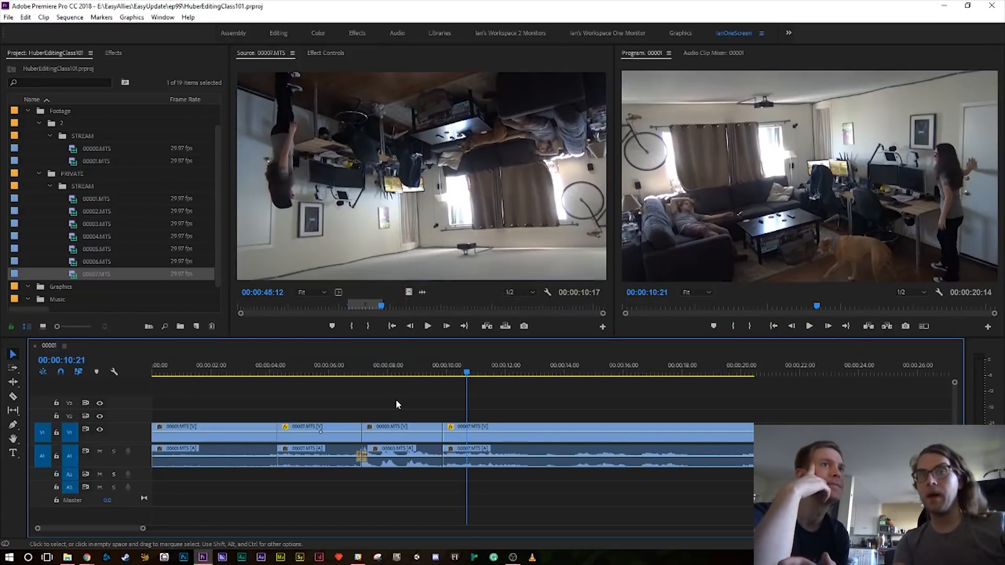
- Play the sequence from about 00:00:06:00 through both cuts into the last 00007.MTS clip
left_click(331, 365)
key("space")
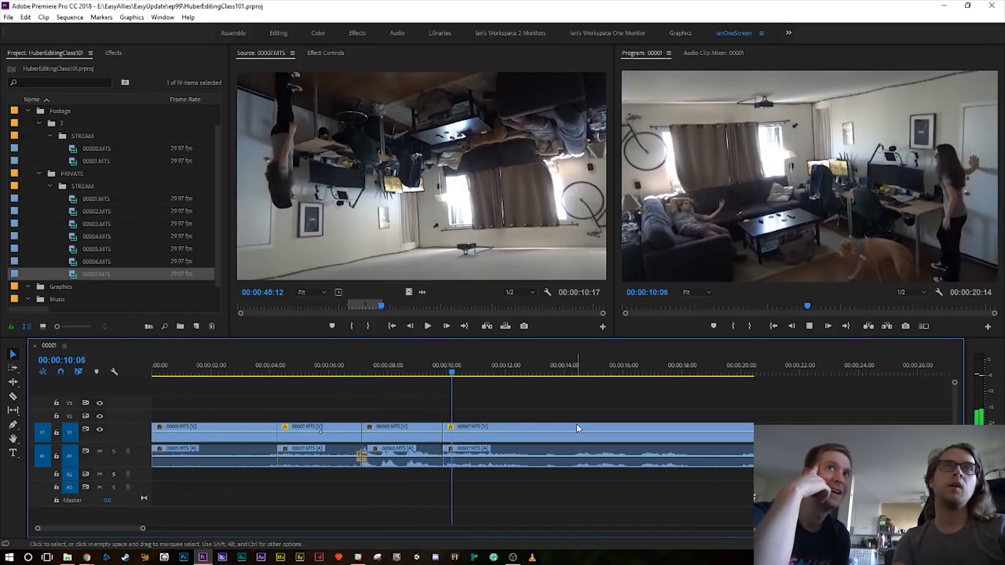
key("space")
- Extend the beginning of the last 00007.MTS clip by about 4 seconds 21 frames, keeping it directly after 00003.MTS
left_click(541, 454)
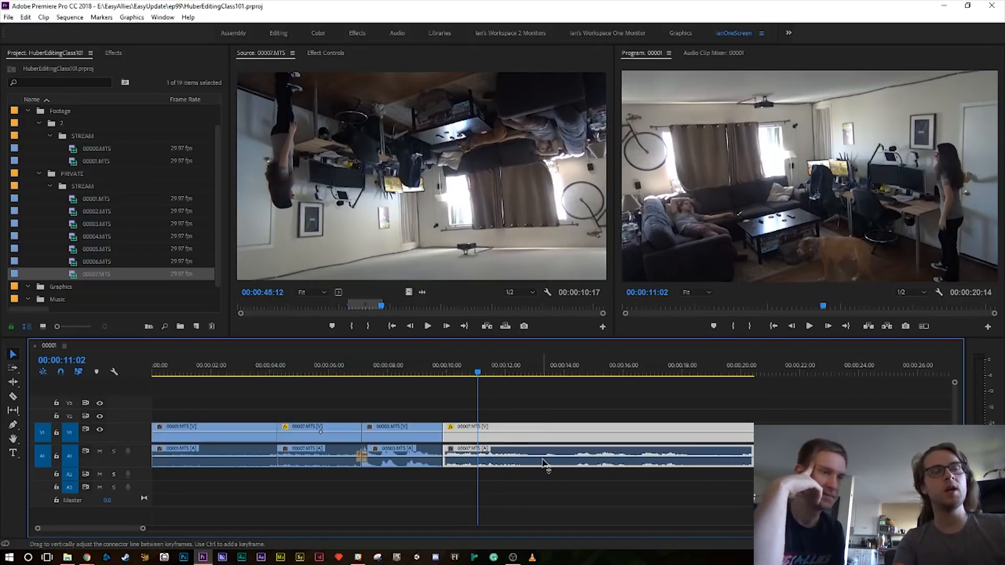
left_click(381, 369)
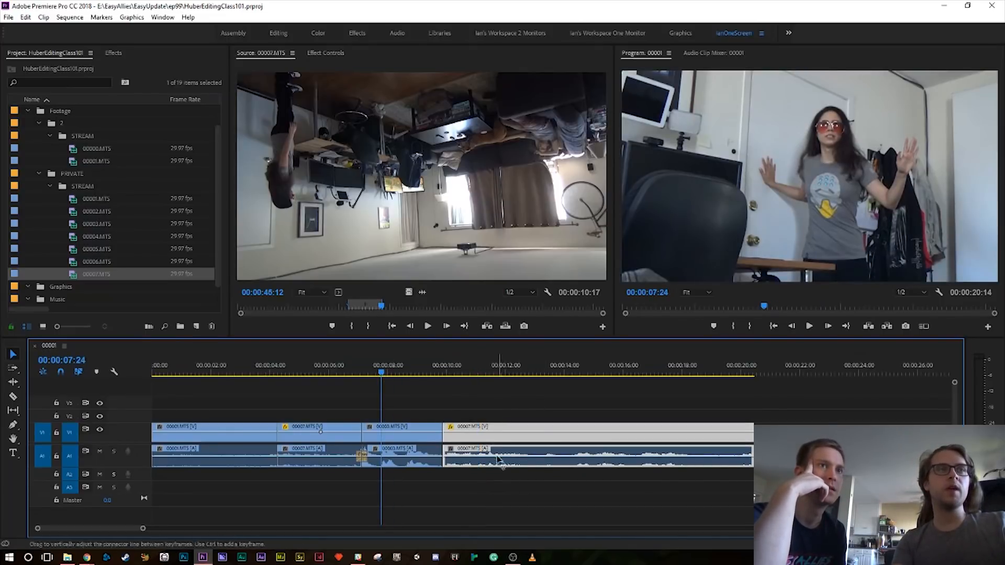
left_click_drag(540, 444, 444, 433)
- Split the extended 00007.MTS clip at about 00:00:11:15 during playback and ripple delete the piece before the split
key("space")
key("equal")
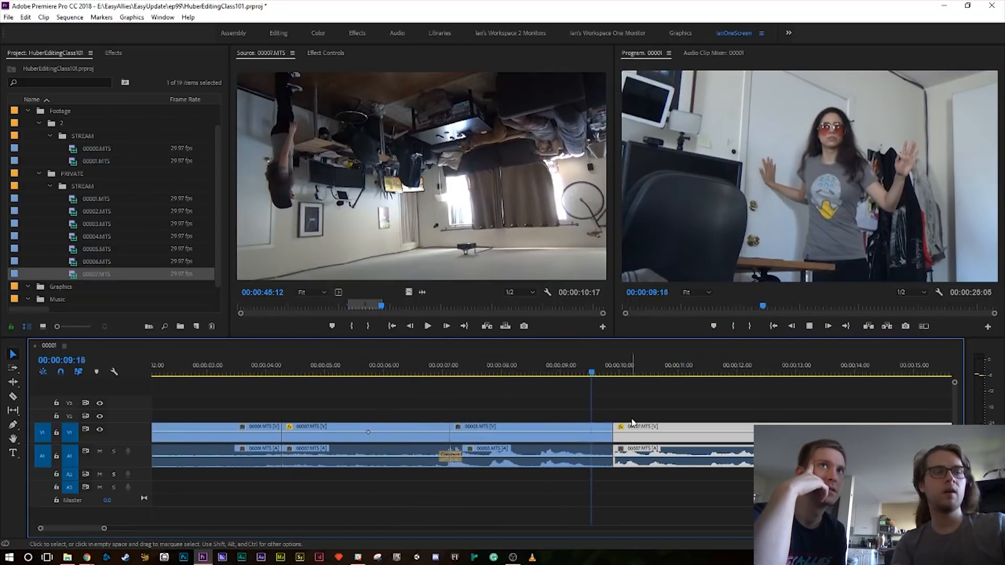
key("ctrl+k")
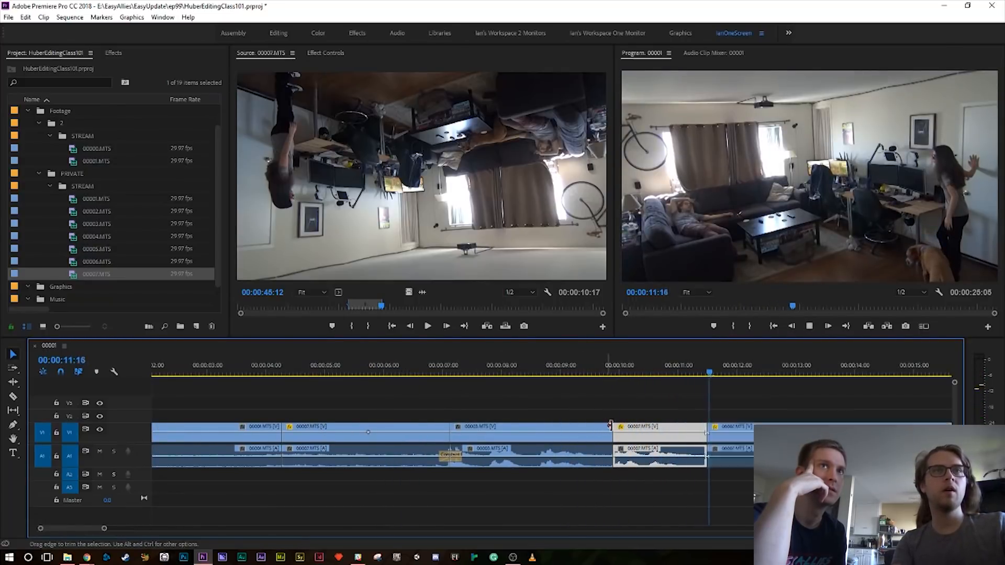
key("shift+Delete")
left_click(502, 371)
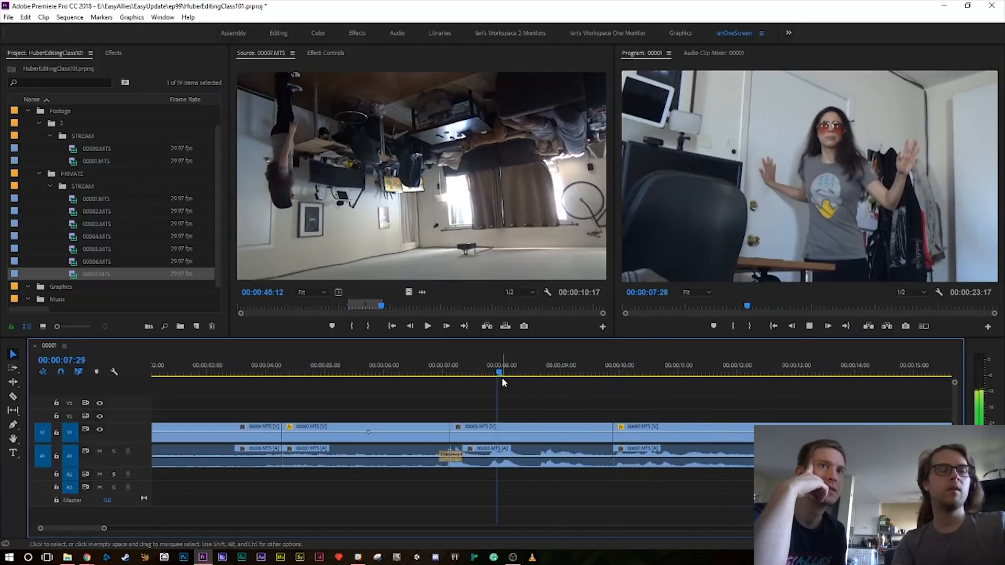
- Split 00003.MTS at about 00:00:09:13, ripple delete the piece before the last 00007.MTS clip, and play back the cut
key("ctrl+k")
left_click(601, 441)
key("shift+Delete")
left_click_drag(530, 372, 463, 375)
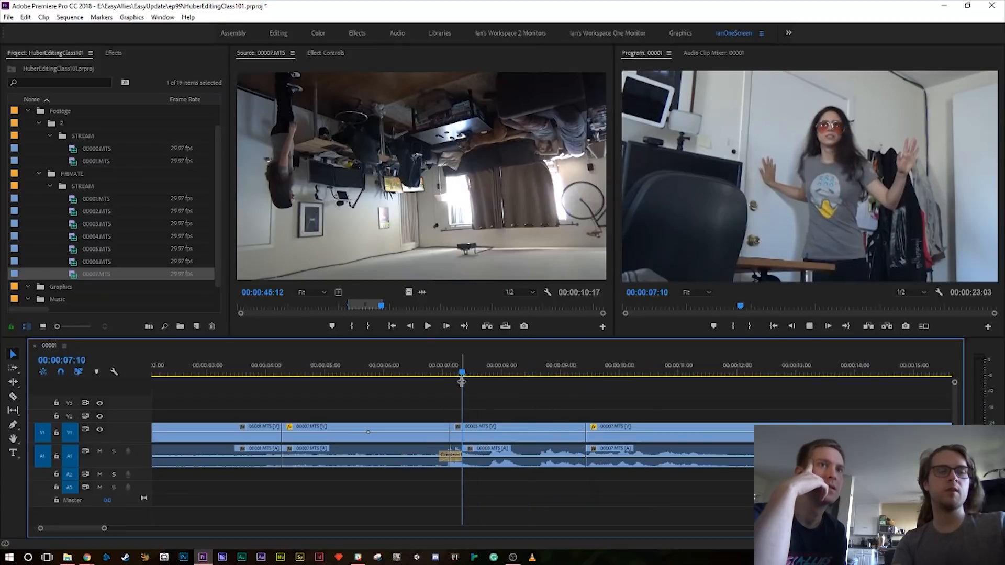
key("space")
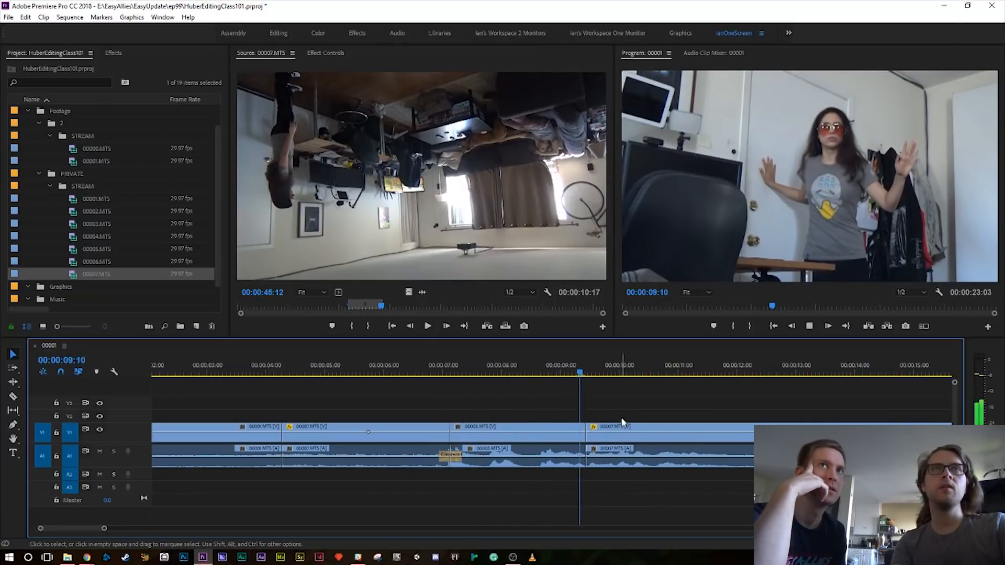
key("minus")
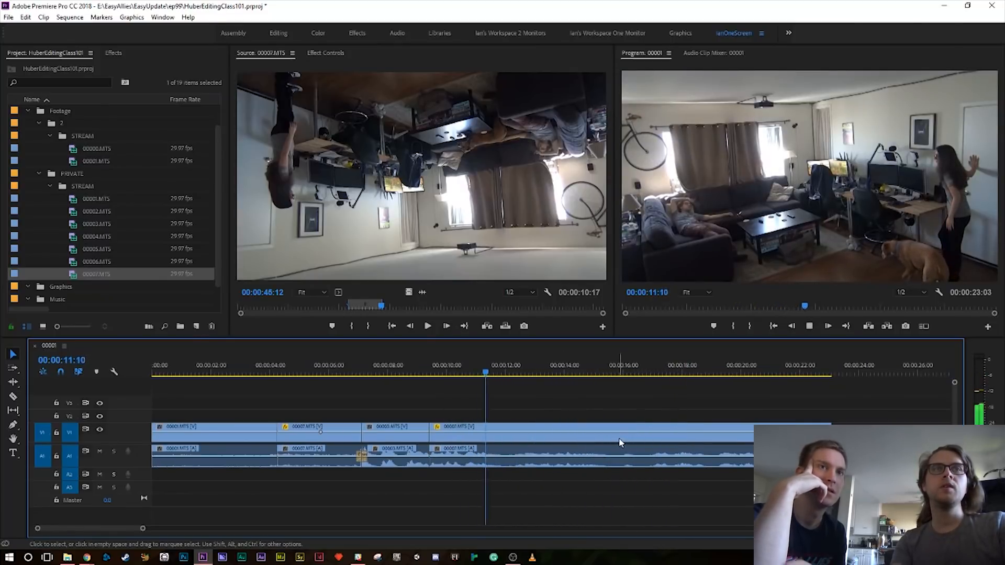
key("space")
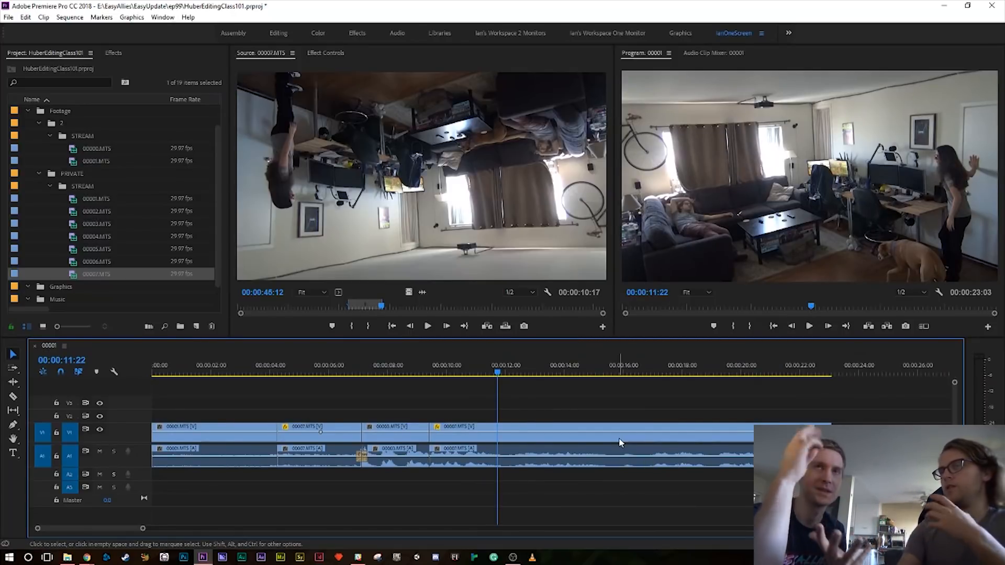
- Delete the last 00007.MTS clip with its audio from the sequence and save the project
left_click_drag(586, 394, 613, 503)
key("Delete")
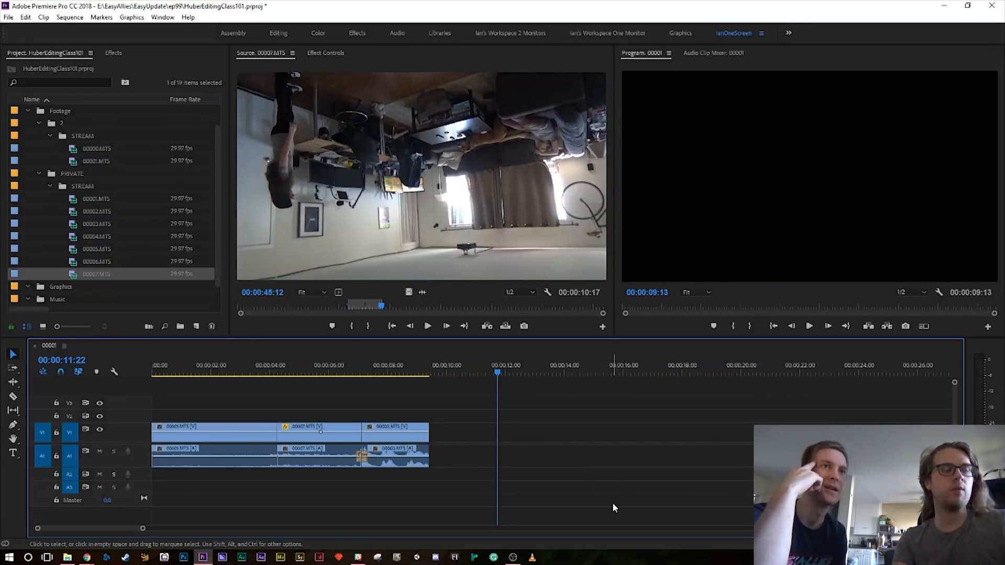
key("ctrl+s")
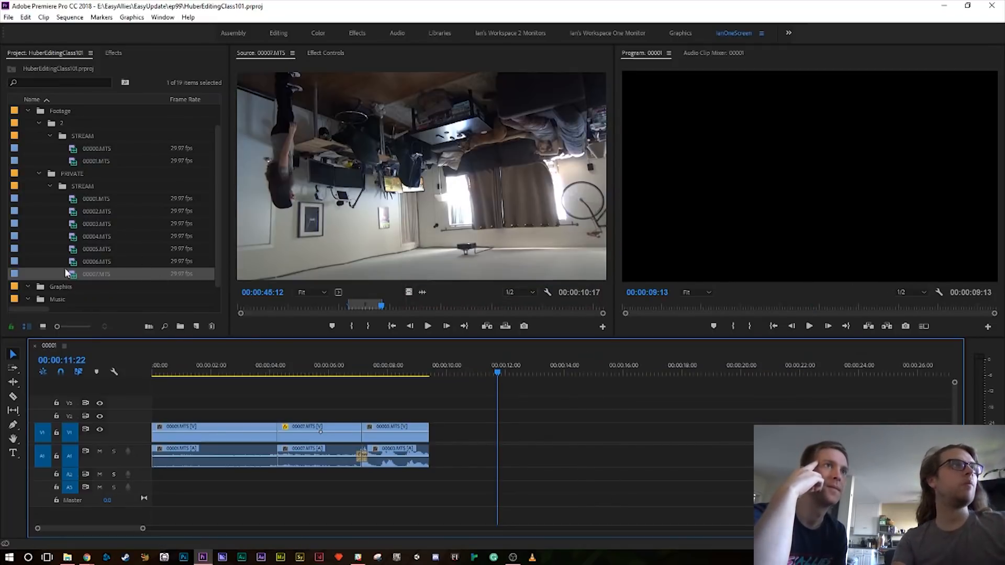
- Preview the source clip 00002.MTS from about 00:00:01:28
double_click(72, 211)
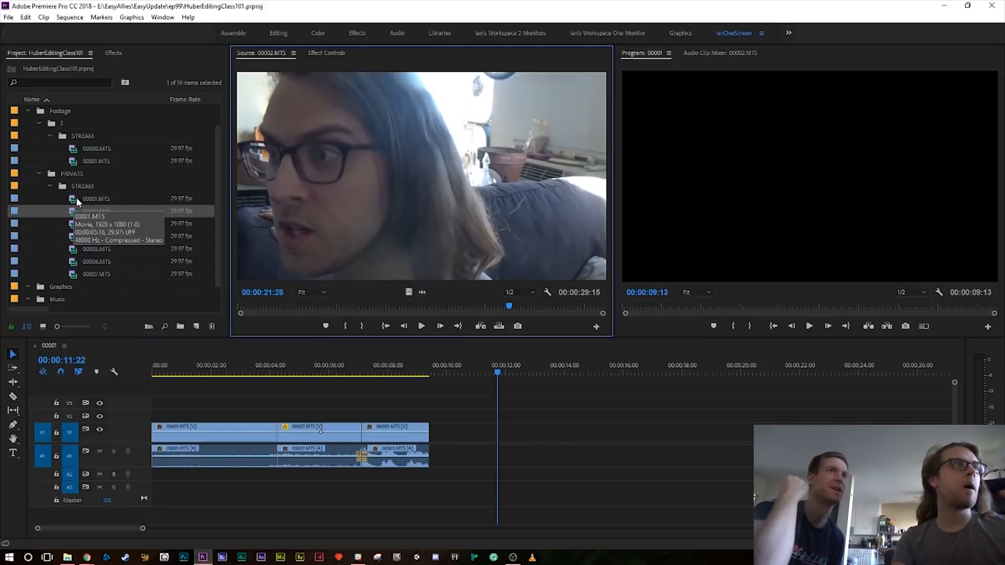
left_click_drag(321, 308, 263, 308)
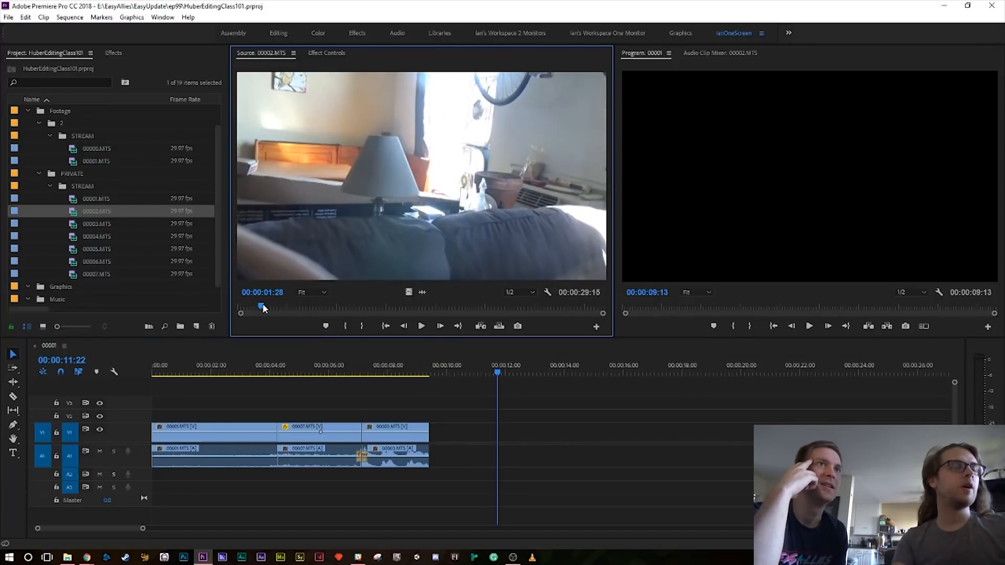
key("space")
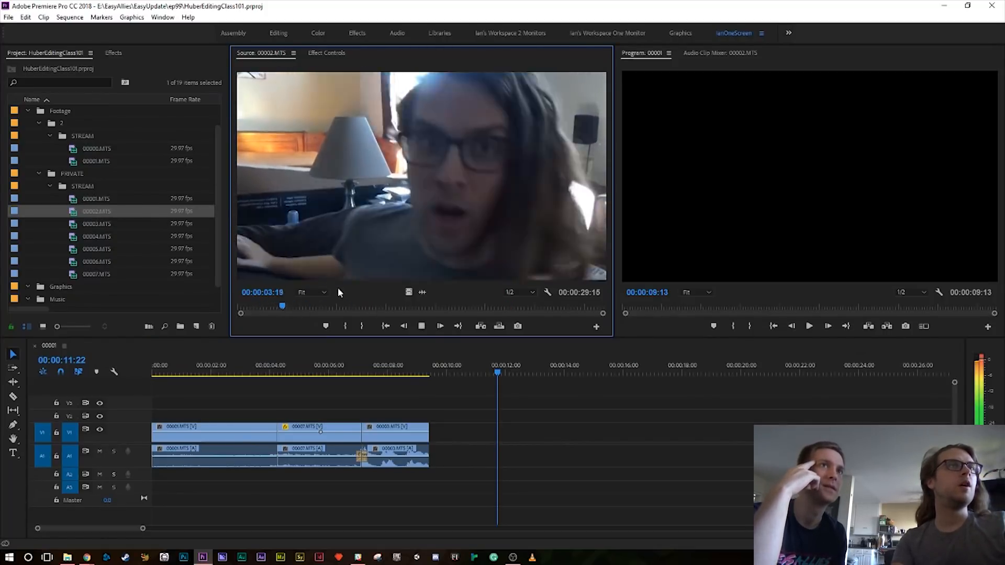
key("space")
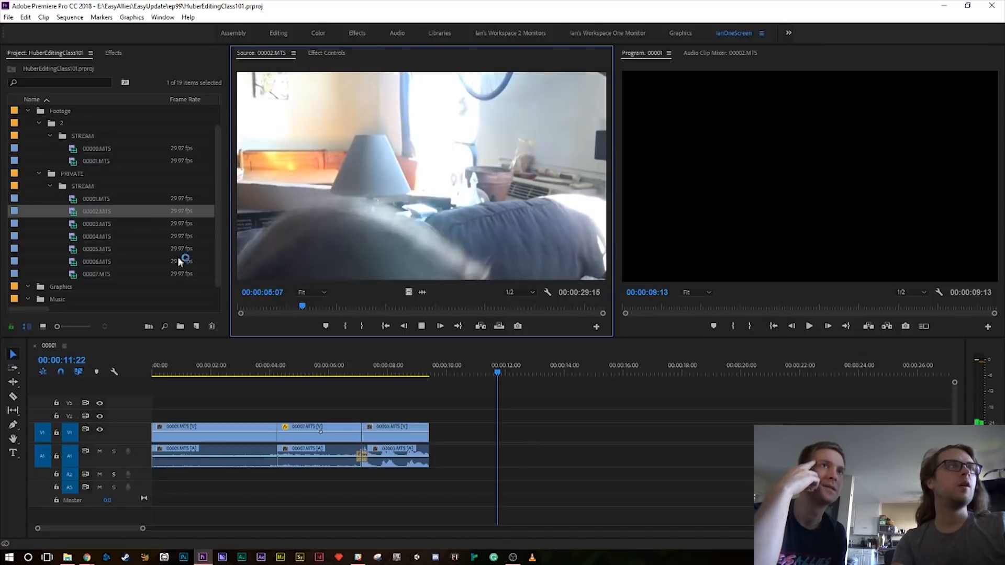
- Mark 00001.MTS from about 00:00:16:07 to 00:00:23:01, place it directly after 00003.MTS in the sequence, and save the project
double_click(86, 199)
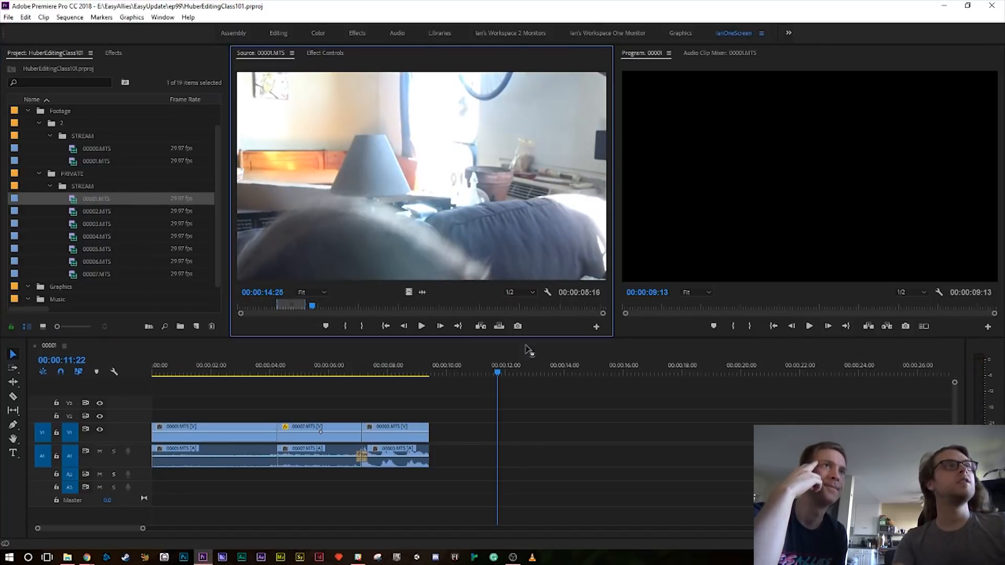
key("space")
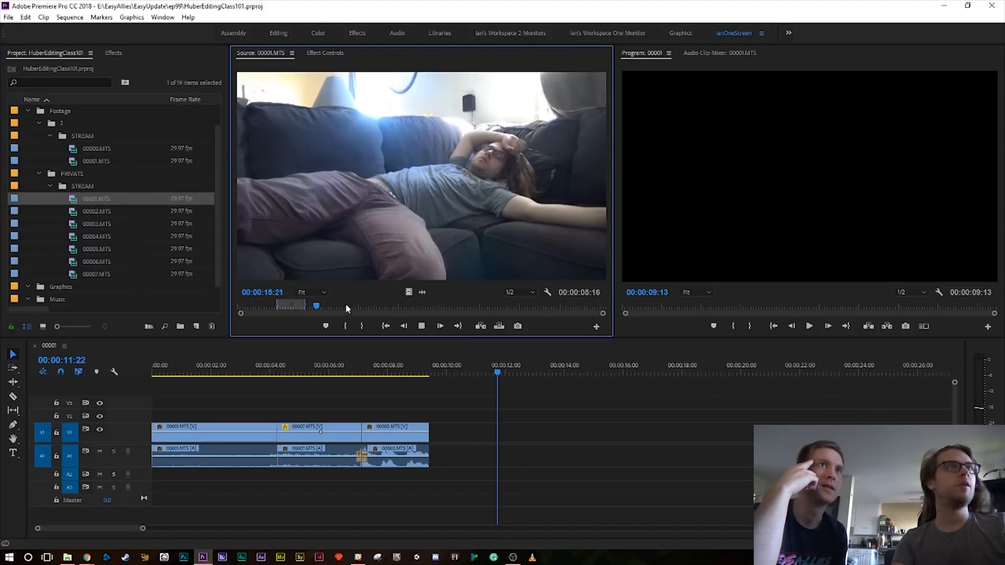
key("ctrl+shift+x")
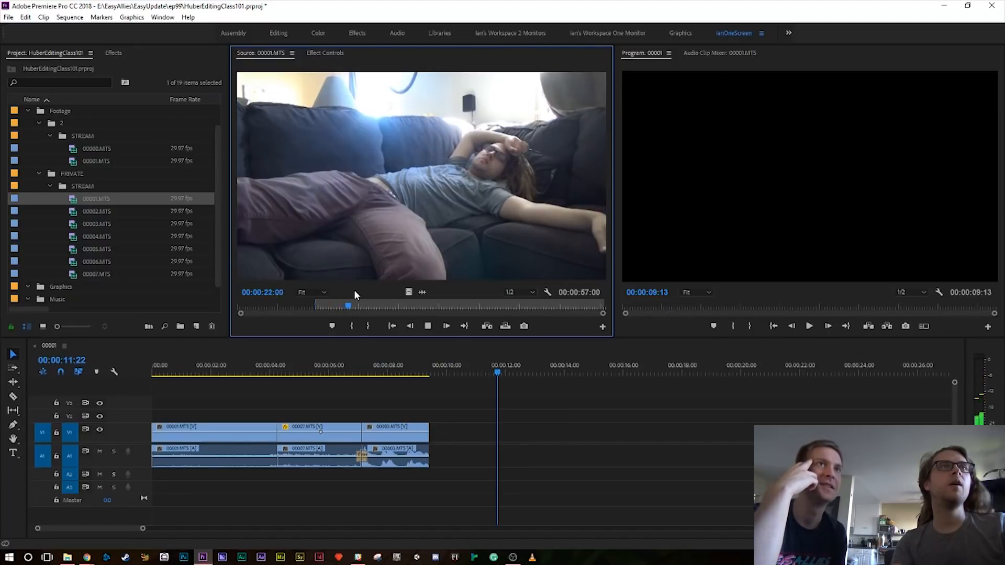
key("o")
left_click_drag(360, 251, 435, 443)
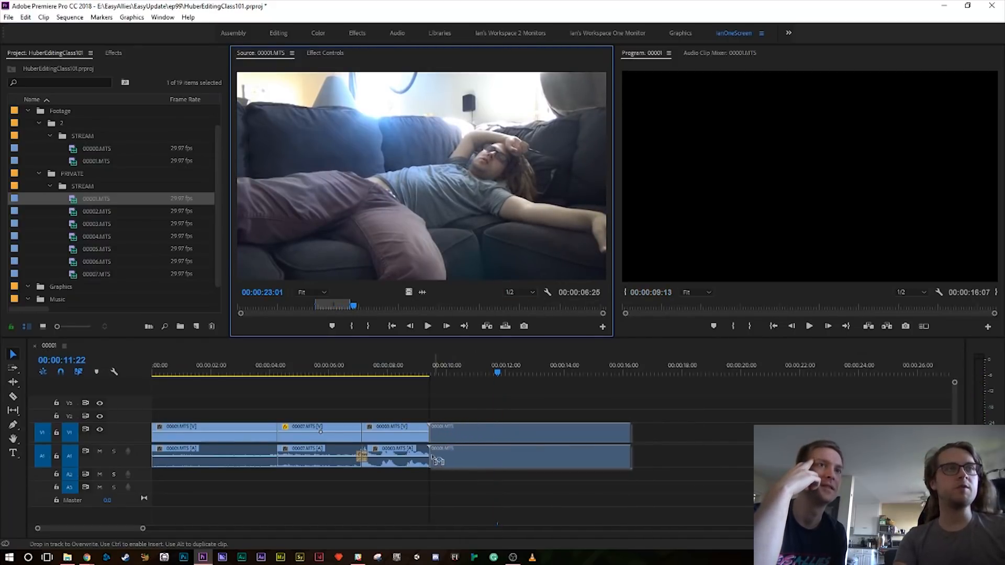
key("ctrl+s")
- Play the cut into the last 00001.MTS clip, then split off and ripple delete about 6 frames from that clip's beginning
left_click(407, 365)
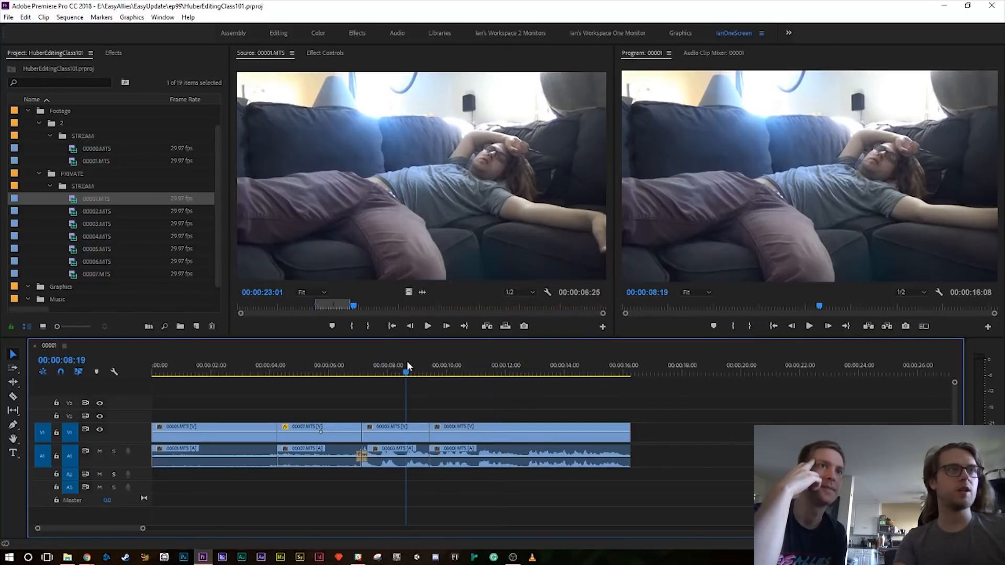
key("space")
key("=")
key("space")
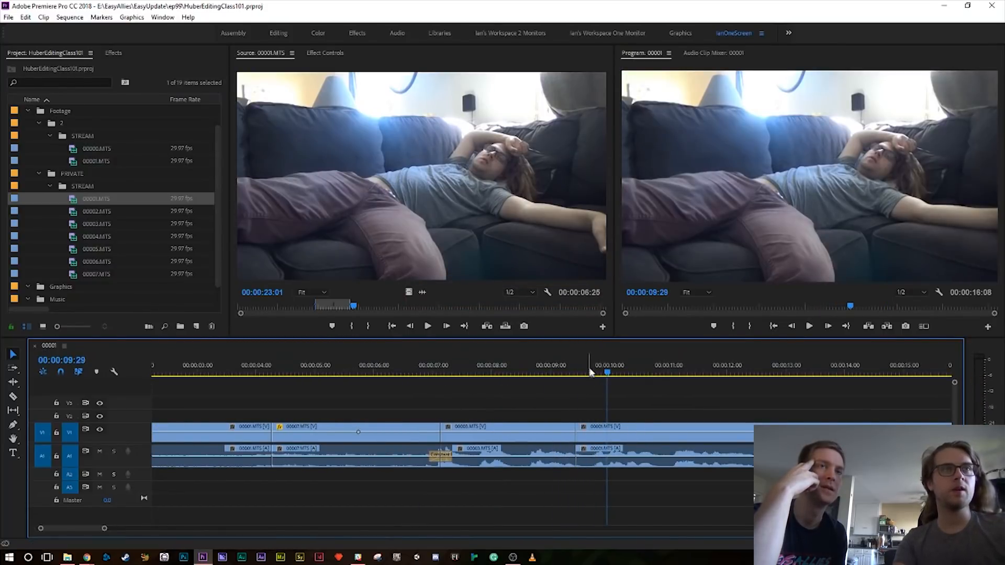
left_click_drag(589, 372, 558, 375)
key("space")
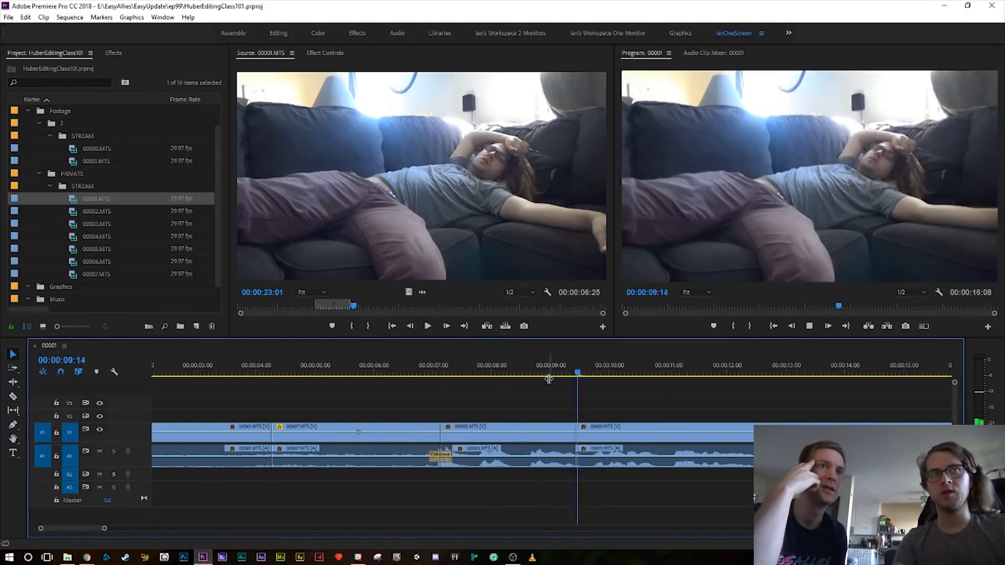
key("=")
left_click(532, 372)
key("ctrl+k")
left_click_drag(524, 407, 524, 495)
key("shift+Delete")
- Apply the default audio transition at the cut between 00003.MTS and the last 00001.MTS clip and save the project
left_click_drag(500, 373, 445, 375)
key("space")
right_click(511, 450)
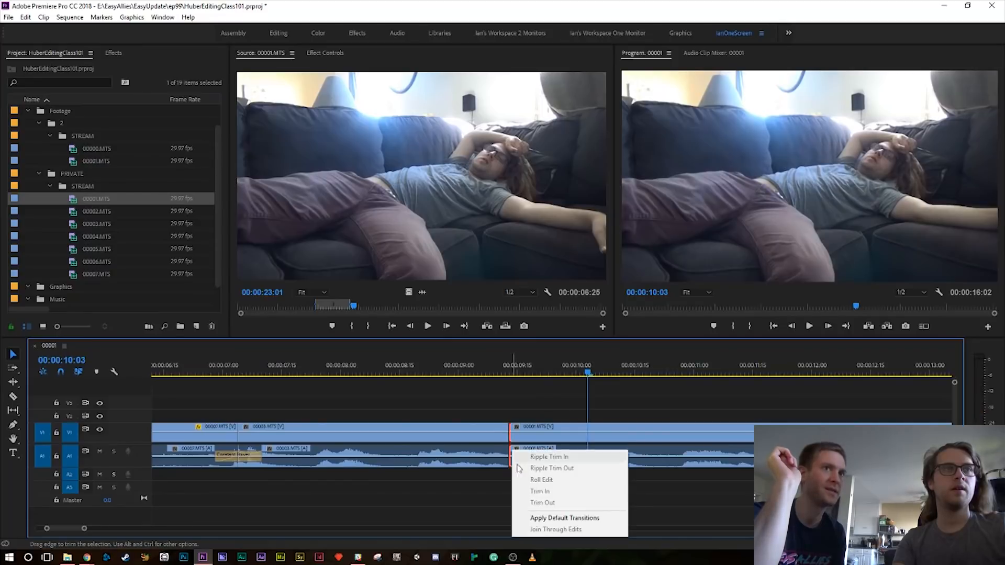
left_click(532, 518)
left_click_drag(387, 373, 345, 378)
key("ctrl+s")
key("space")
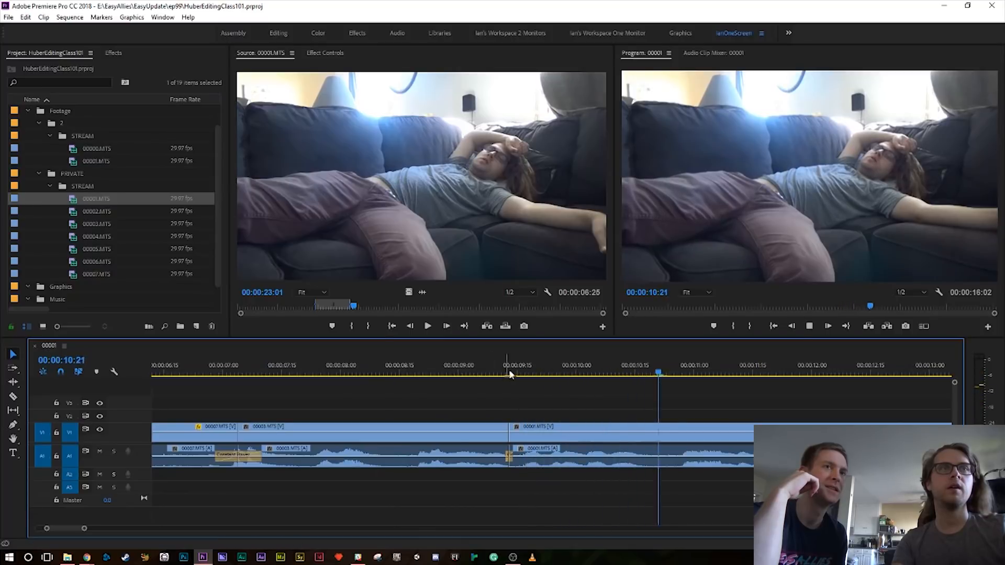
- Lengthen the Constant Power crossfade between 00003.MTS and the last 00001.MTS clip to about 8 frames
left_click(506, 373)
key("=")
key("=")
left_click_drag(579, 453, 630, 455)
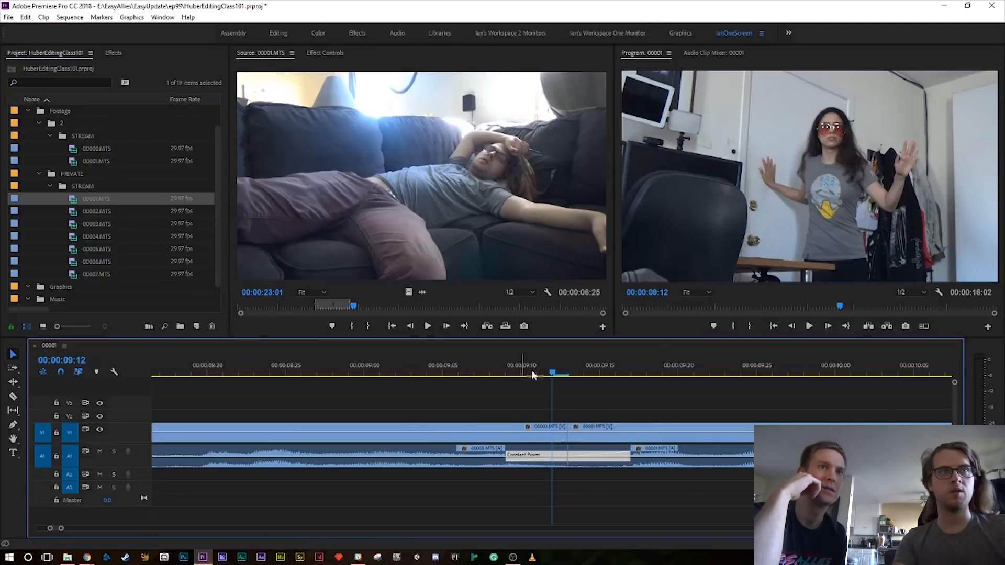
- Play the sequence from about 00:00:08:21 through the crossfade to the end and save the project
left_click_drag(524, 374, 244, 377)
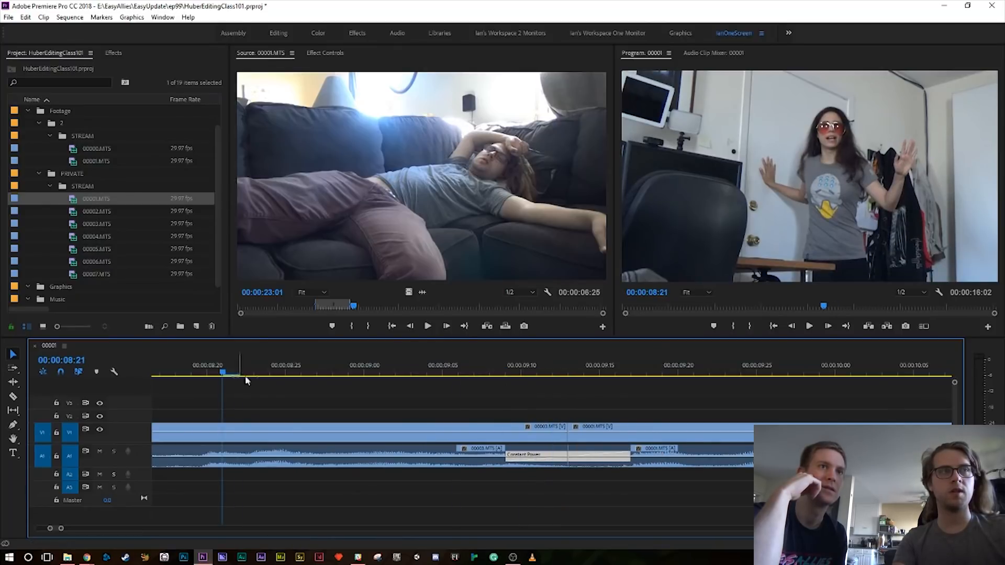
key("space")
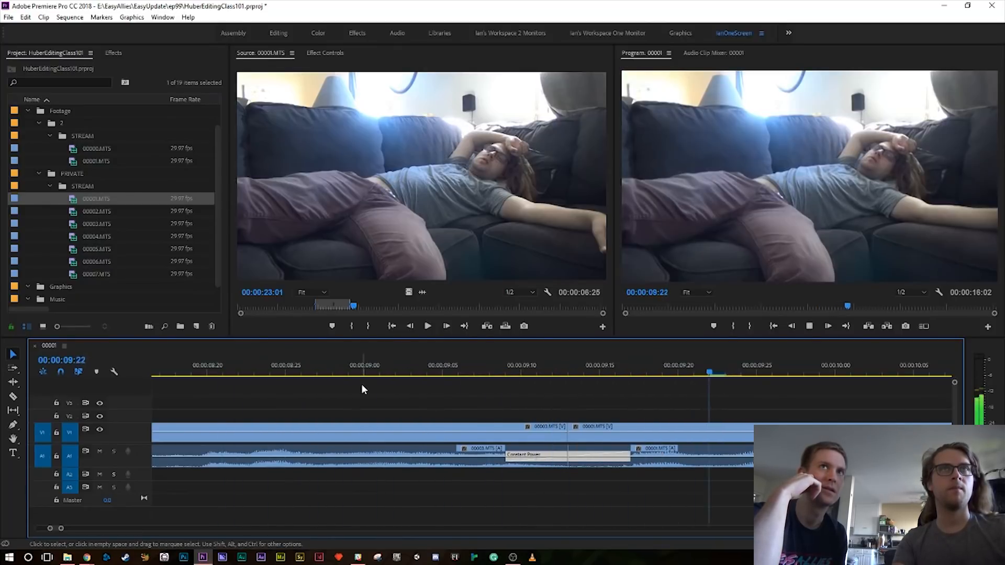
key("minus")
key("minus")
key("minus")
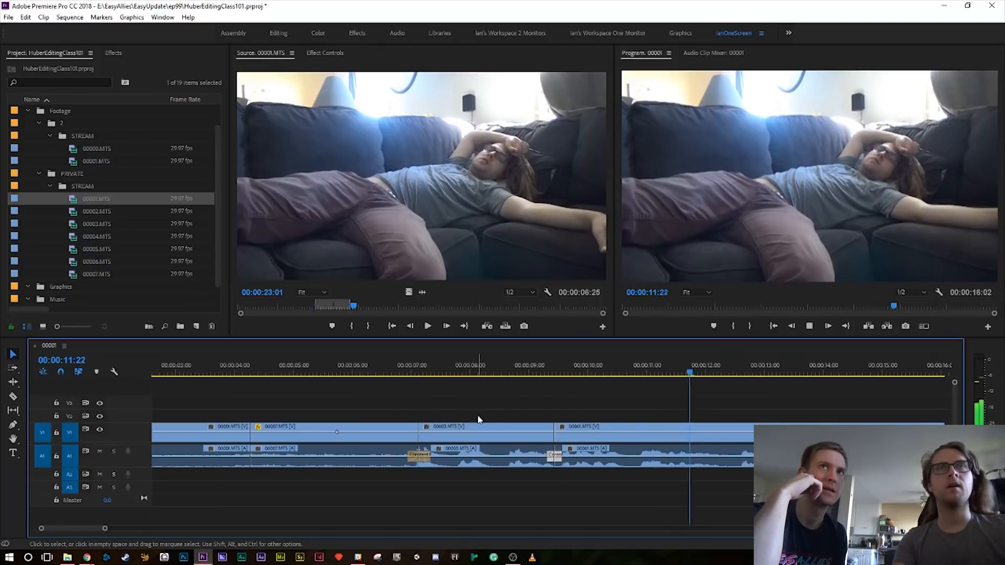
key("minus")
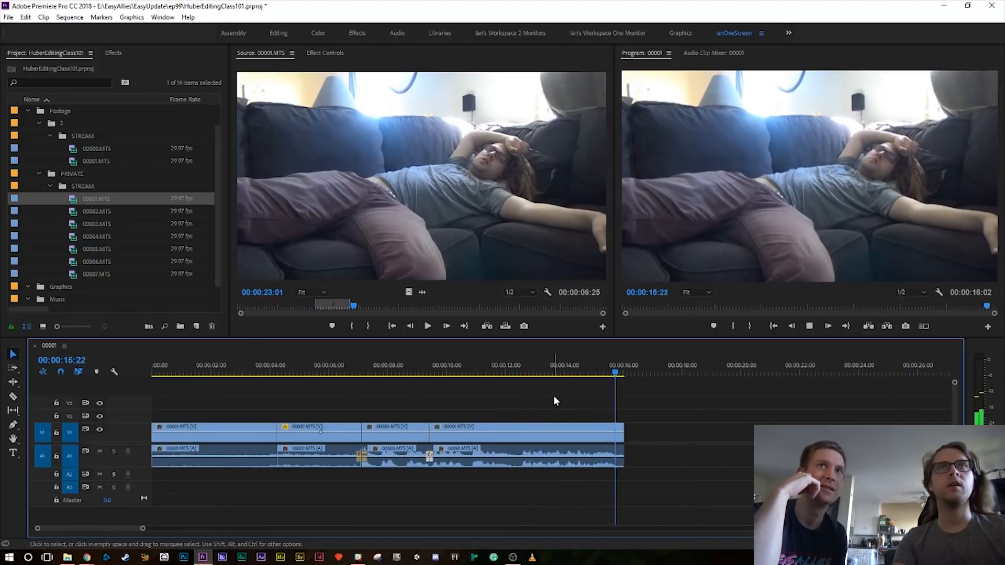
key("ctrl+s")
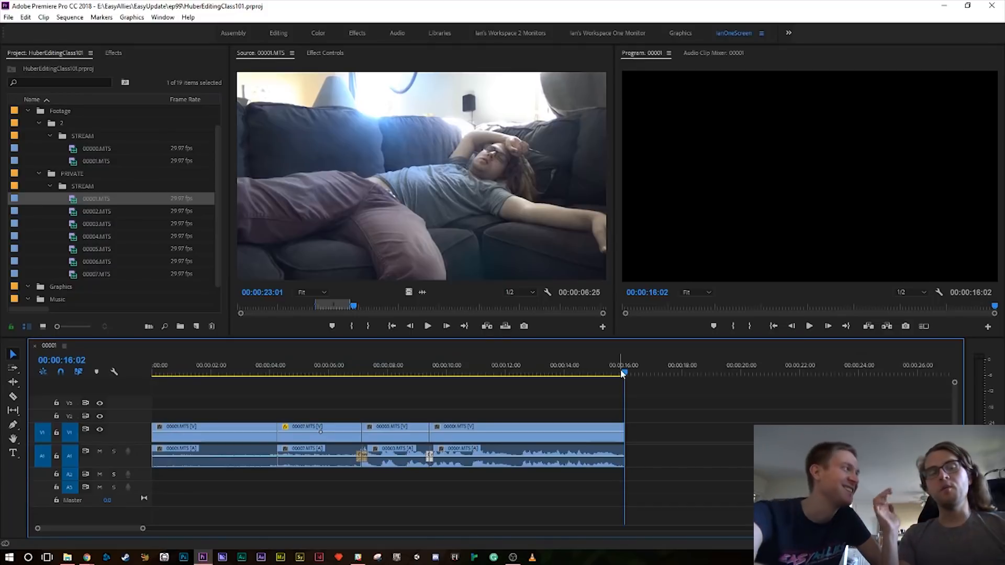
- Mark 00003.MTS from about 00:00:43:15 to 00:00:46:00 and place it directly after the last 00001.MTS clip in the sequence
double_click(76, 212)
double_click(75, 225)
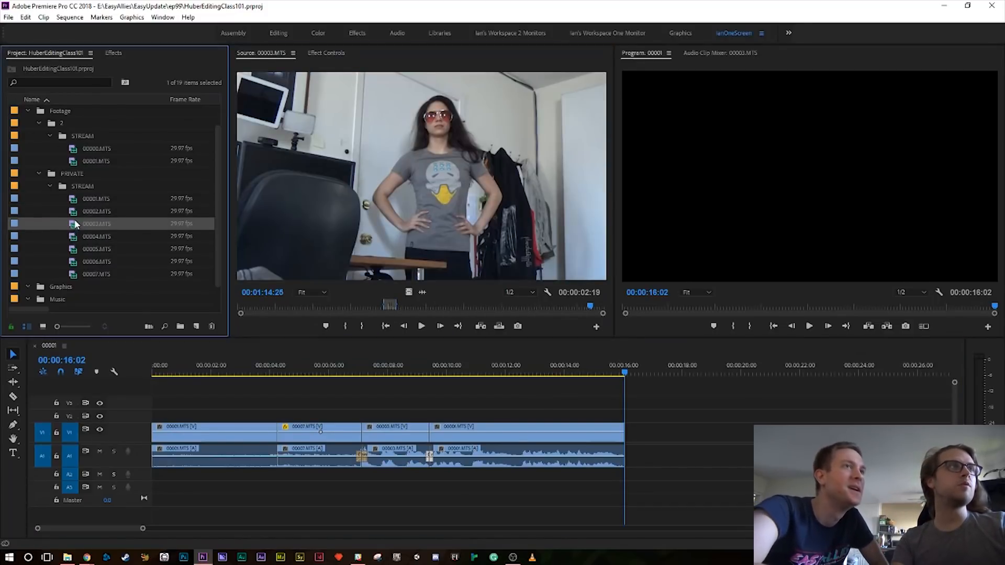
double_click(76, 238)
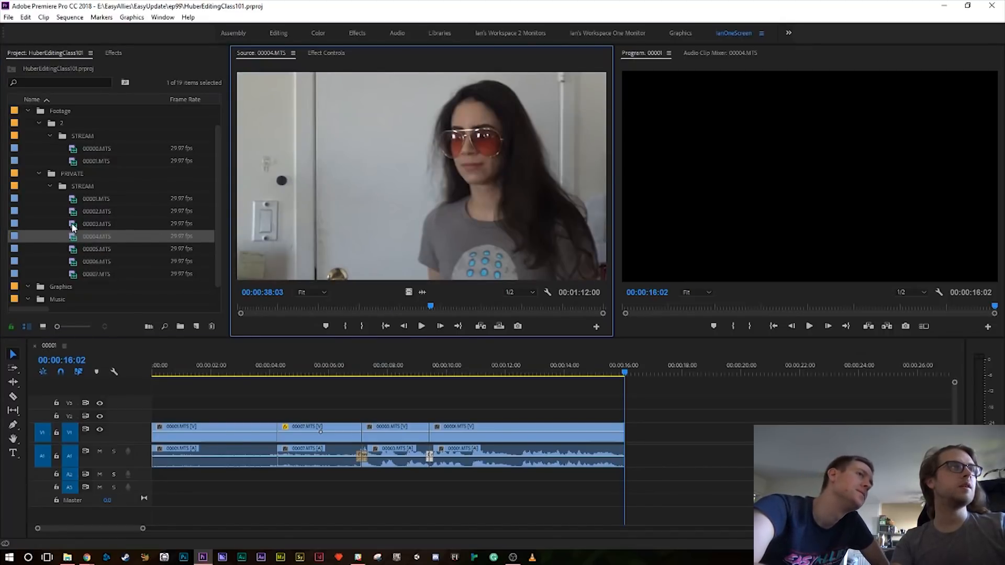
double_click(74, 225)
left_click_drag(412, 304, 432, 309)
key("space")
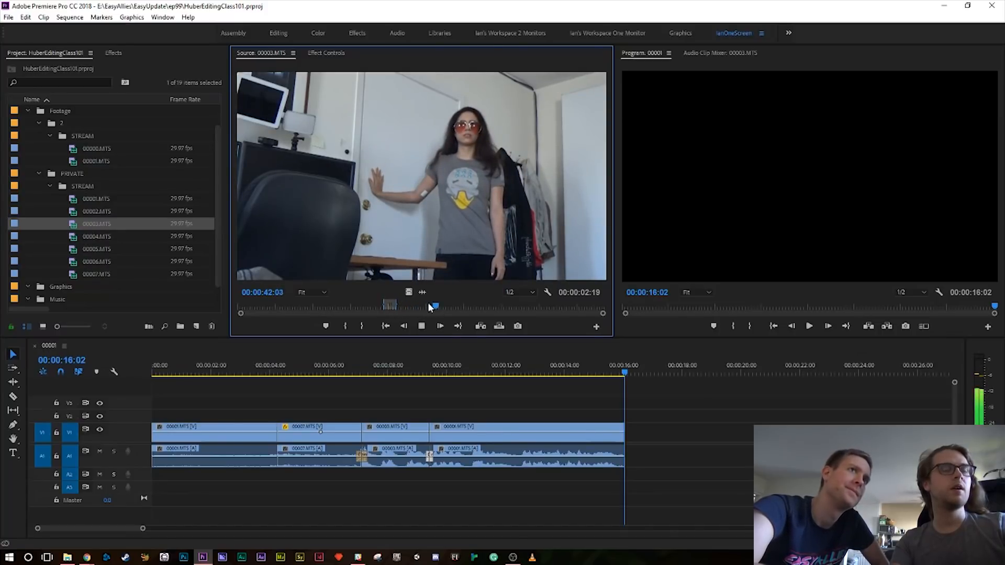
key("i")
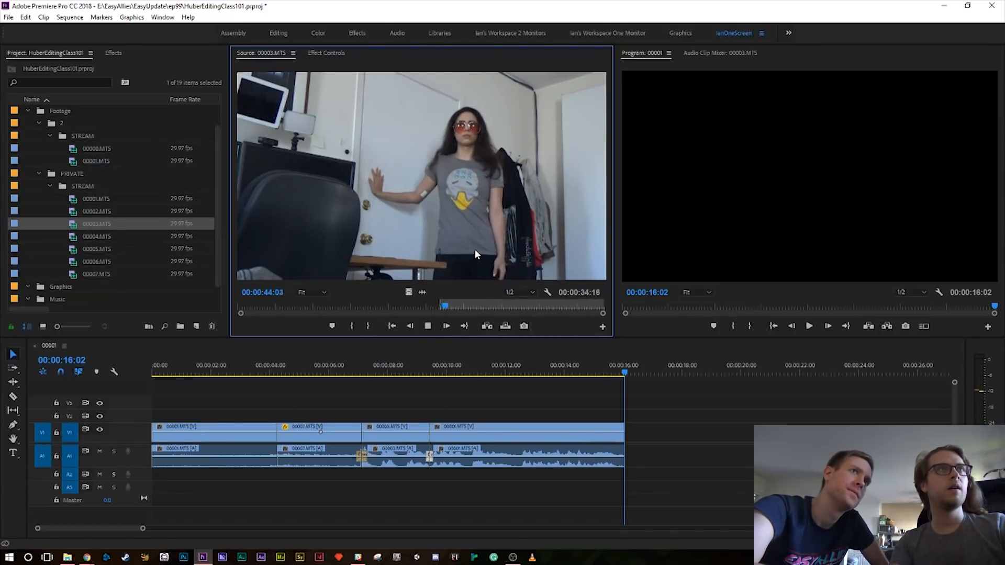
key("o")
left_click_drag(471, 260, 631, 431)
- Play the sequence from about 00:00:13:00 through the cut into the last 00003.MTS clip
left_click(586, 372)
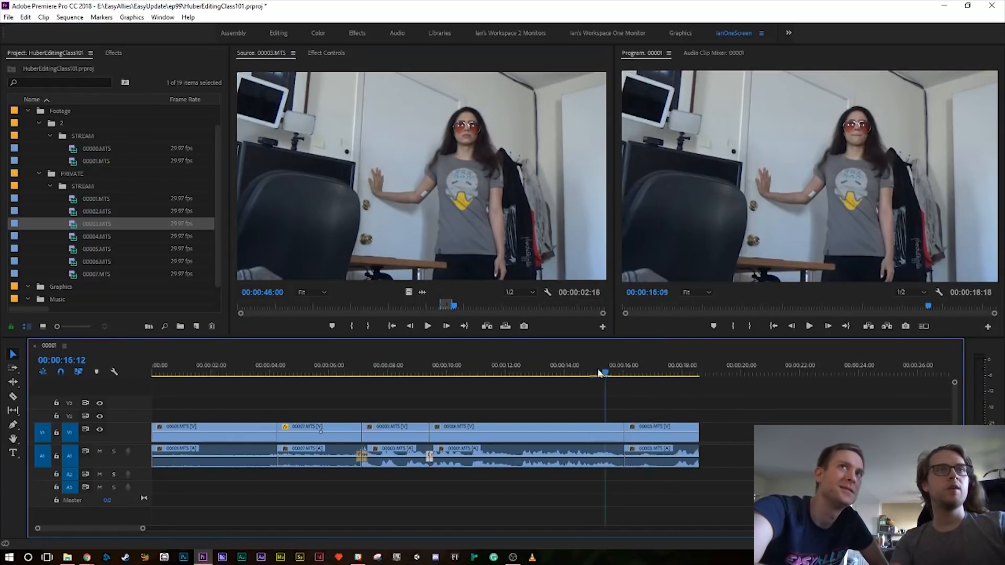
key("equal")
left_click(494, 375)
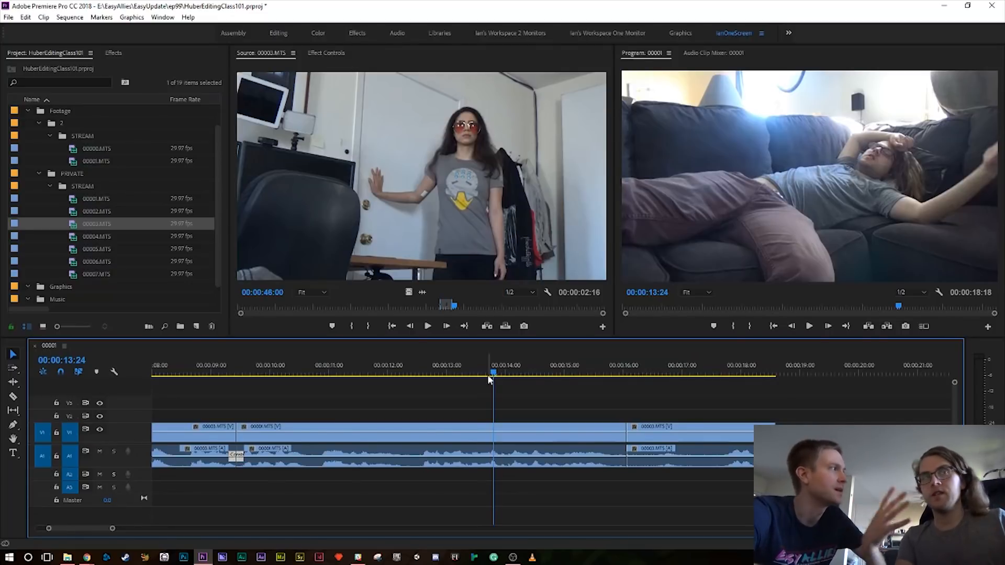
left_click_drag(490, 380, 443, 368)
key("space")
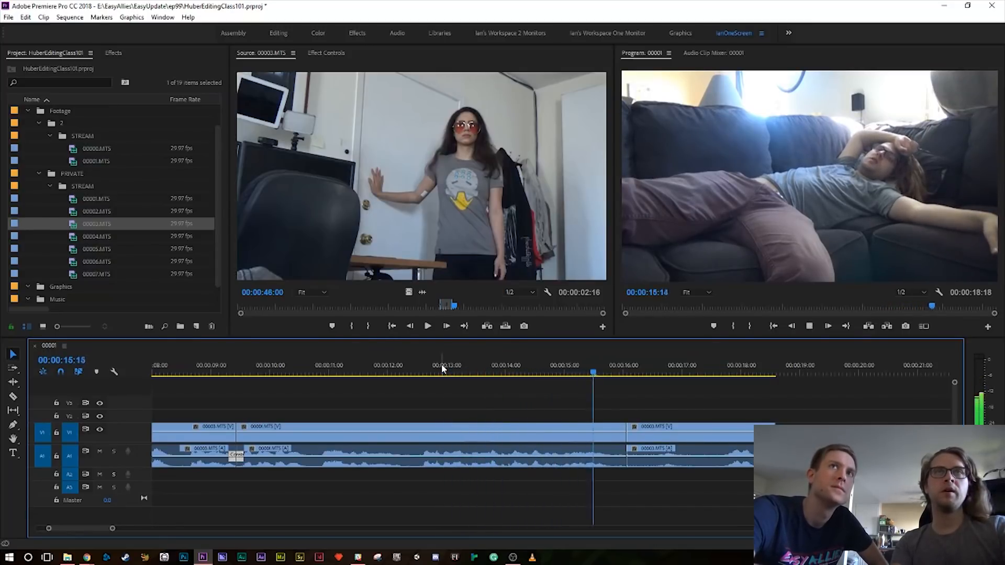
key("space")
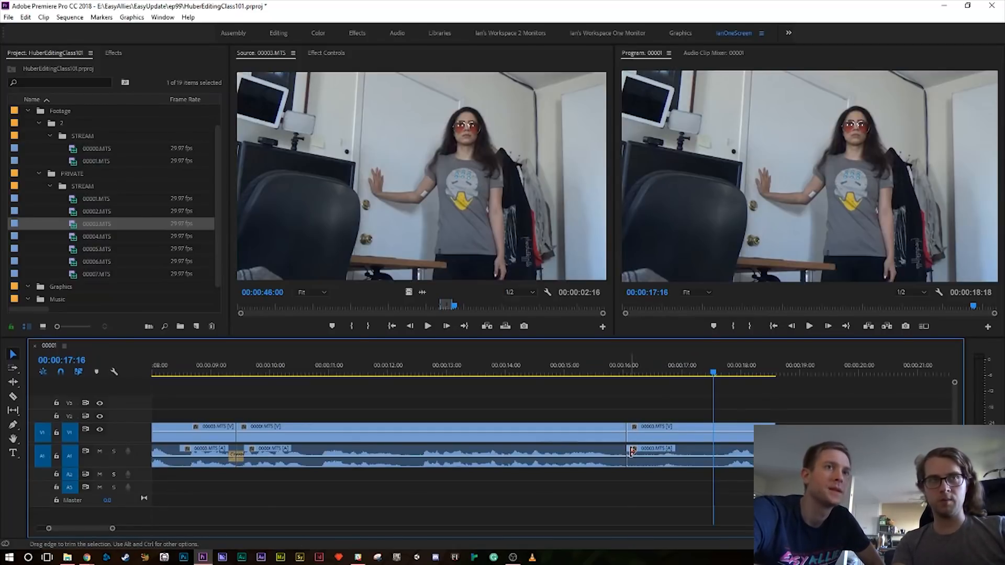
- Trim about 10 frames from the beginning of only the last 00003.MTS clip's audio and play from that edit
left_click_drag(632, 451, 632, 450)
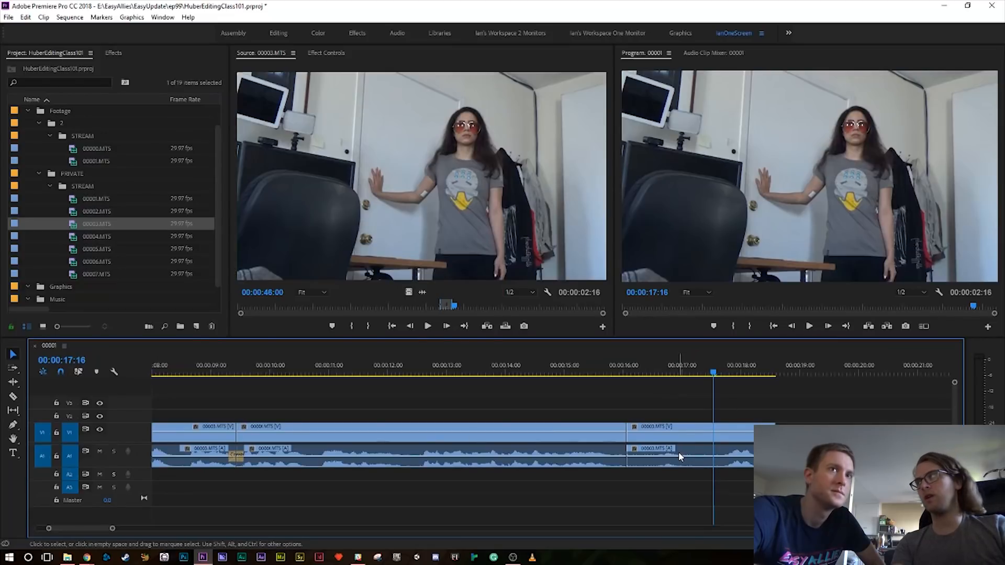
left_click_drag(629, 456, 652, 455)
left_click(647, 370)
key("space")
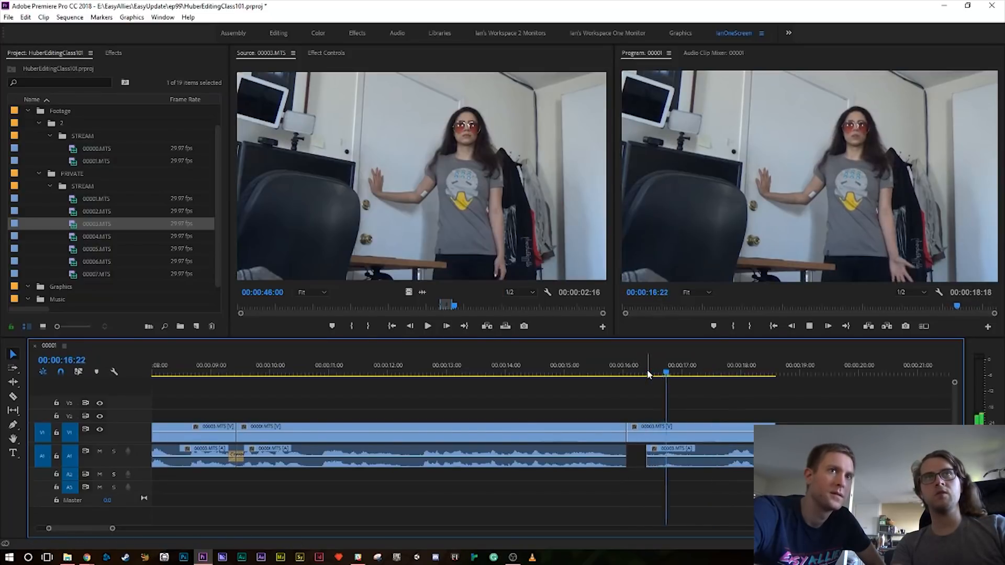
- Move the last 00003.MTS clip about 10 frames earlier to close the audio gap after the 00001.MTS clip
key("space")
left_click(676, 445)
left_click_drag(676, 445, 653, 438)
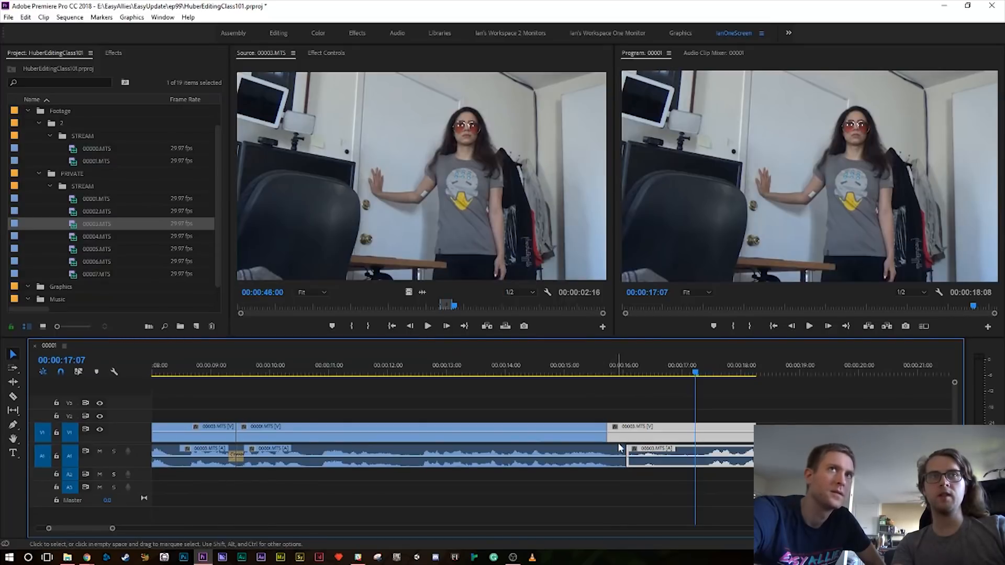
- Roll only the video cut into the last 00003.MTS clip back to about 00:00:14:15 and play from about 00:00:10:17
left_click_drag(606, 438, 536, 437)
left_click_drag(607, 435, 542, 432)
left_click(303, 369)
key("space")
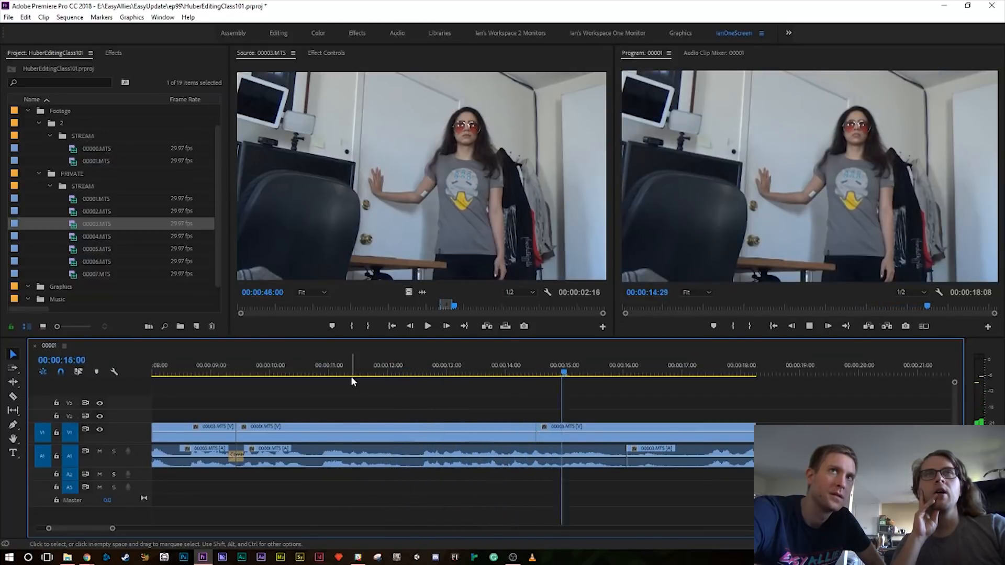
- Shift the last 00003.MTS clip about 10 frames later, extend the preceding 00001.MTS video and audio to meet it, and play from 00:00:12:15
key("space")
left_click(671, 439)
left_click_drag(670, 439, 691, 439)
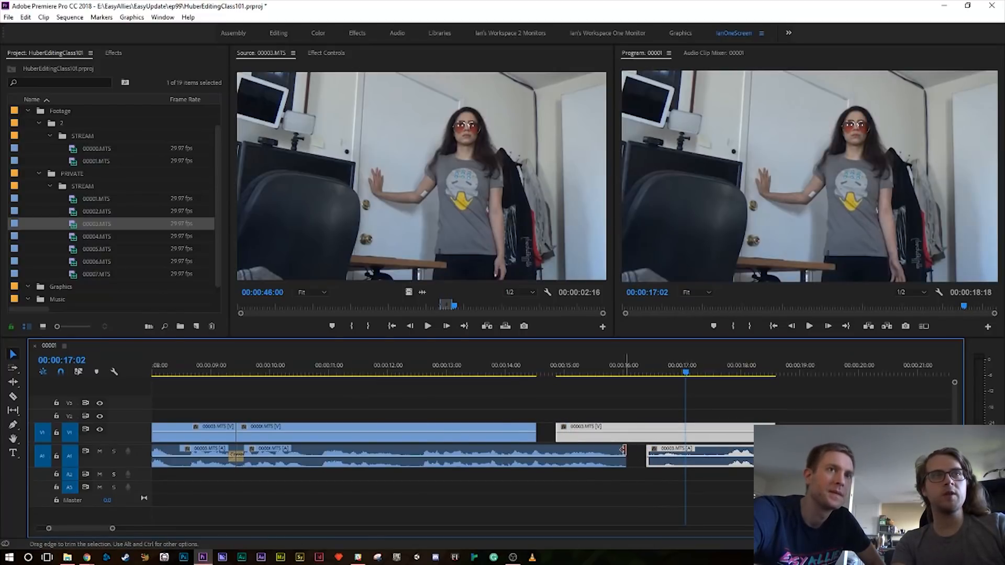
left_click_drag(559, 438, 580, 436)
left_click(417, 371)
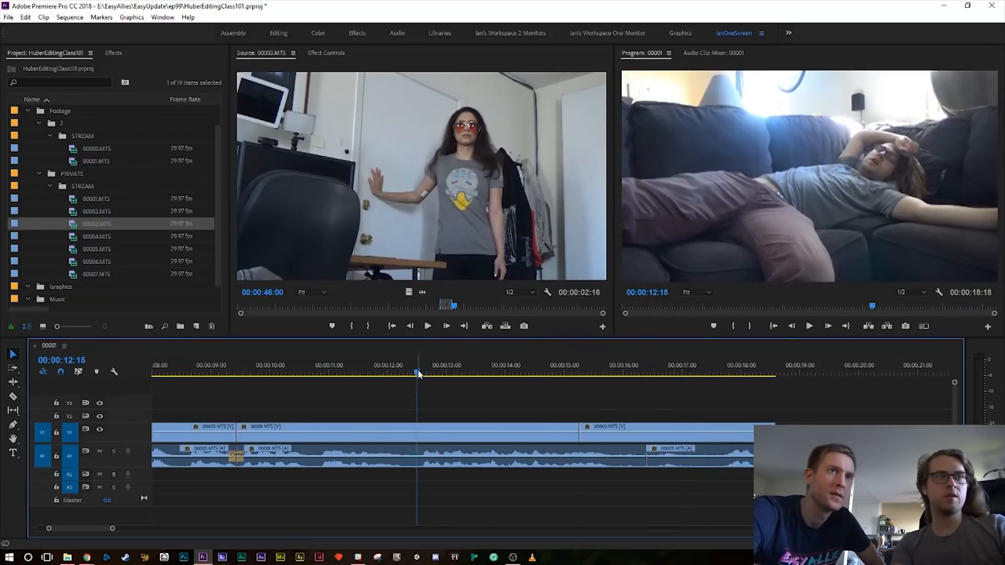
key("space")
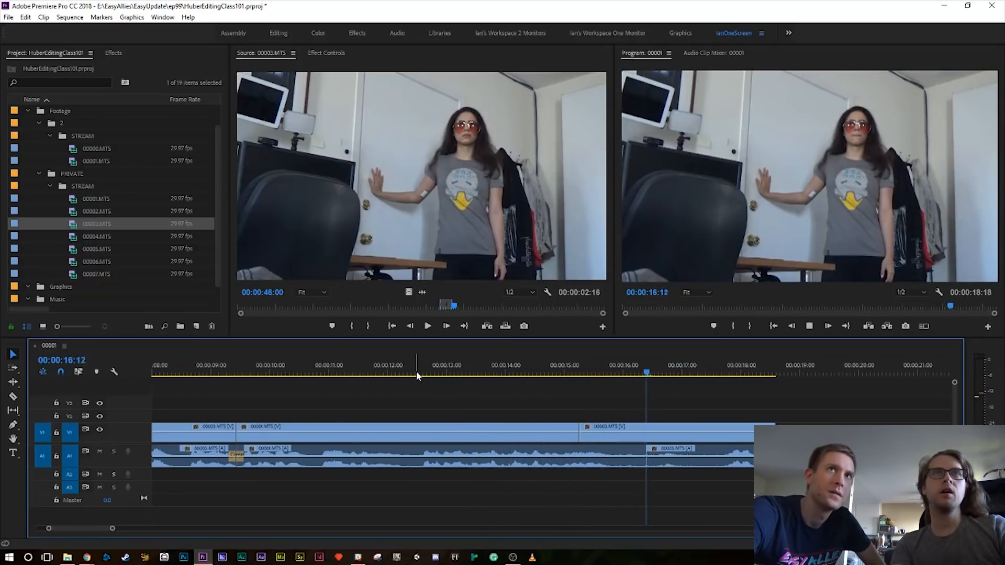
- Move the last 00003.MTS clip about 5 frames earlier over the end of the 00001.MTS clip and save the project
key("space")
mouse_move(669, 434)
left_mouse_down()
mouse_move(677, 441)
mouse_move(666, 441)
left_mouse_up()
left_click(591, 385)
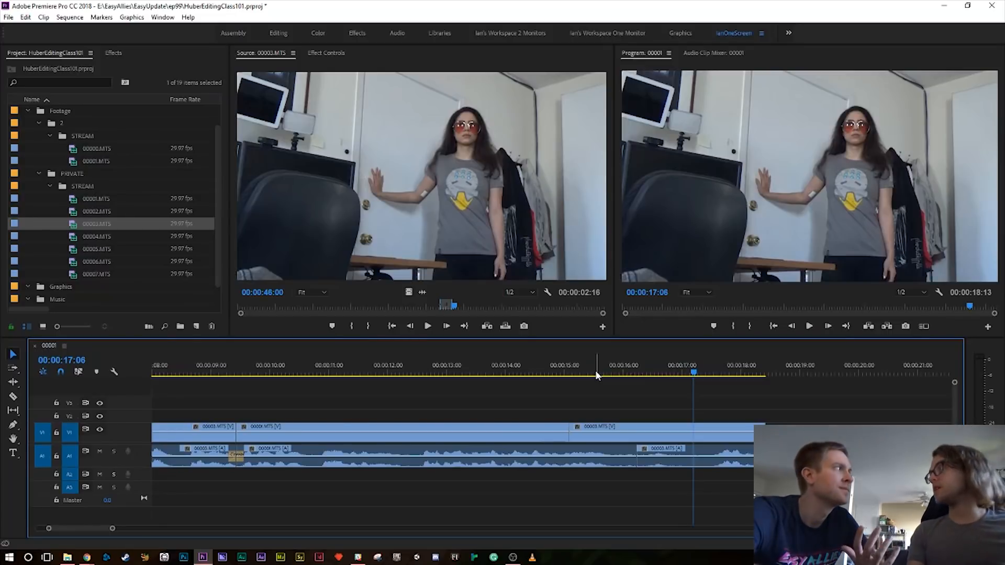
key("ctrl+s")
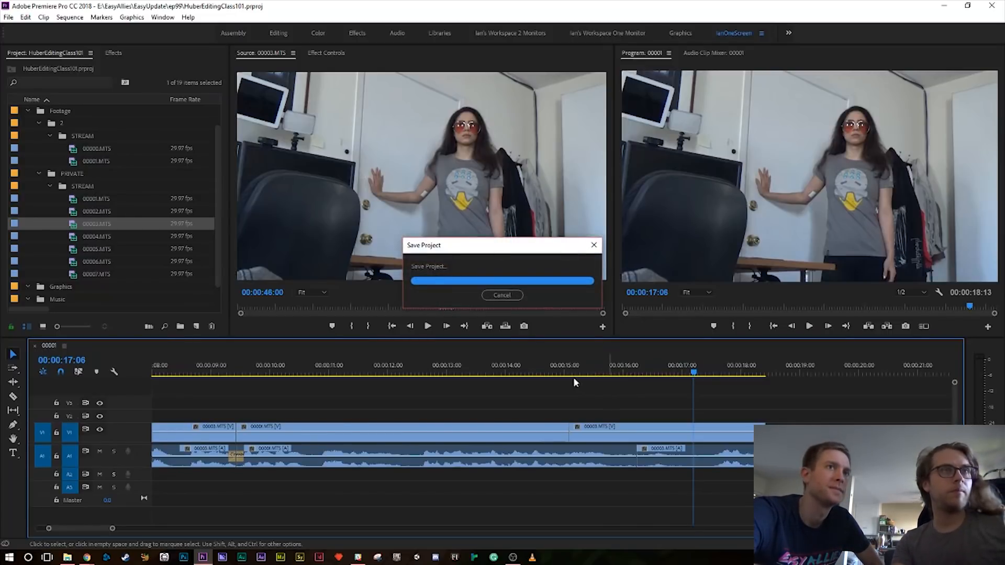
- Play the sequence from about 00:00:13:02 through the cut into the last 00003.MTS clip
left_click(451, 373)
key("space")
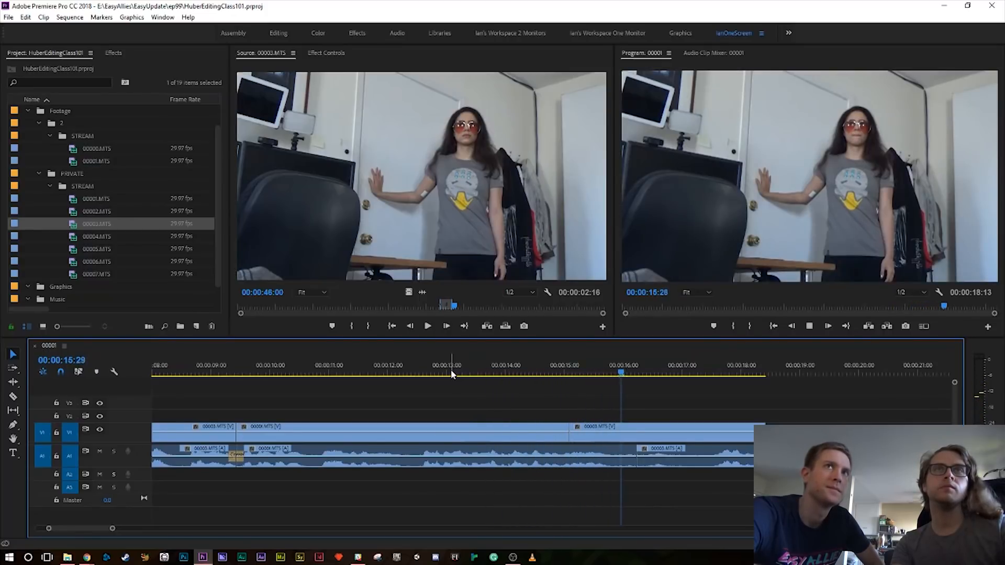
- Apply the default audio crossfade at the audio cut between 00001.MTS and the last 00003.MTS clip, near 16 seconds
left_click(635, 455)
key("space")
right_click(636, 452)
left_click(660, 519)
key("equal")
key("equal")
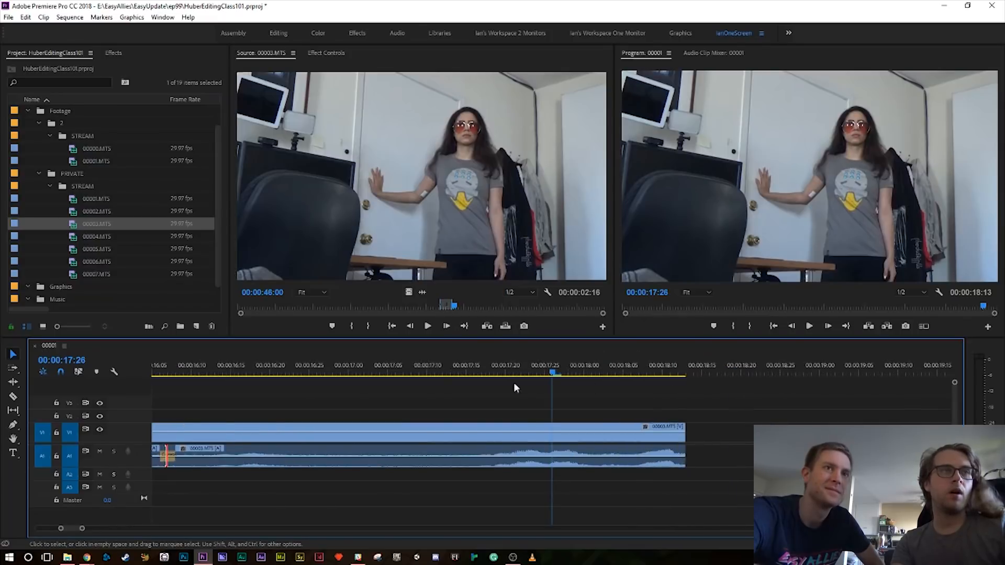
- Lengthen the Constant Power crossfade near 16 seconds to about 21 frames and play back the cut
key("minus")
left_click(361, 373)
key("equal")
left_click_drag(547, 456, 391, 456)
key("minus")
key("minus")
left_click(466, 406)
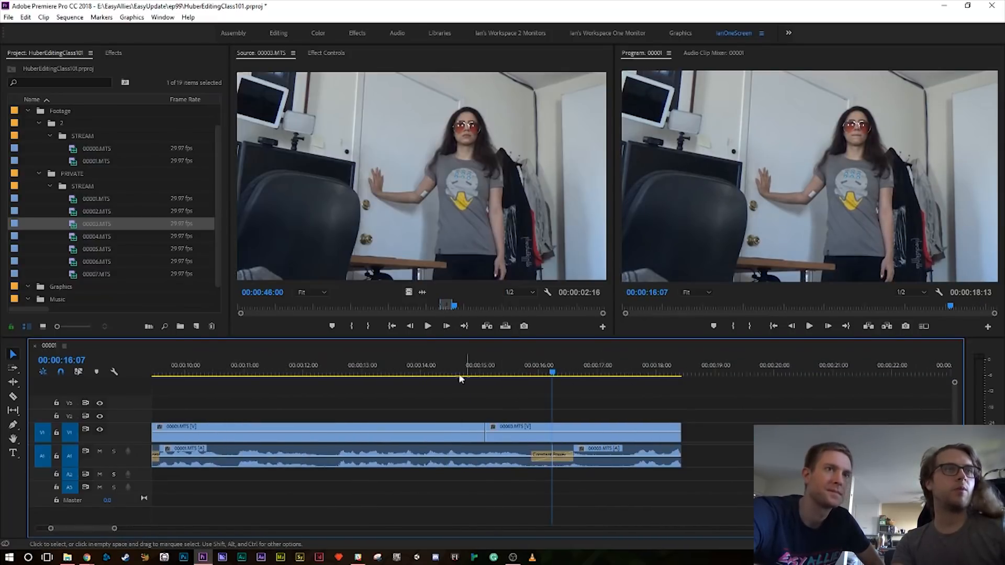
left_click(249, 372)
key("space")
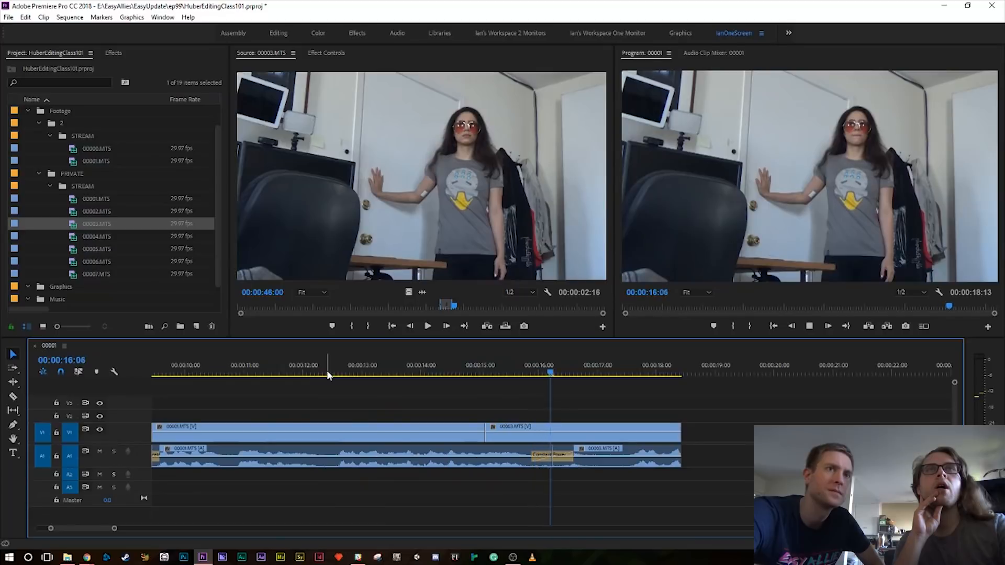
key("space")
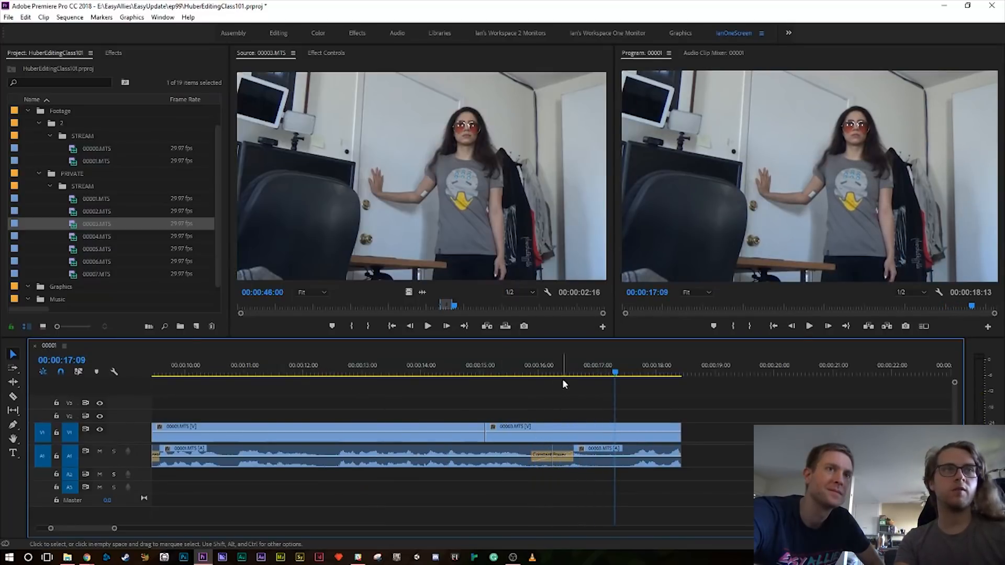
- Shift the last 00003.MTS clip, video and audio together, 5 frames earlier over the preceding clip and play back the cut
key("=")
left_click(504, 434)
left_click(512, 455, "shift")
left_click_drag(486, 439, 466, 439)
left_click(297, 371)
left_click_drag(297, 373, 166, 373)
key("space")
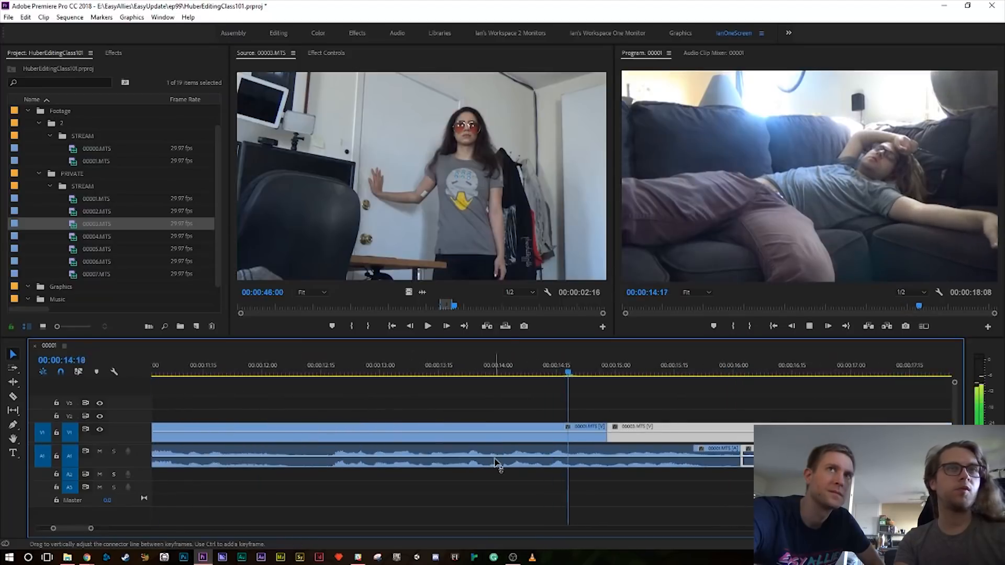
key("space")
- Apply a Constant Power crossfade at the last audio cut, lengthen it to about 14 frames, and play it back
left_click(641, 398)
right_click(643, 448)
left_click(681, 513)
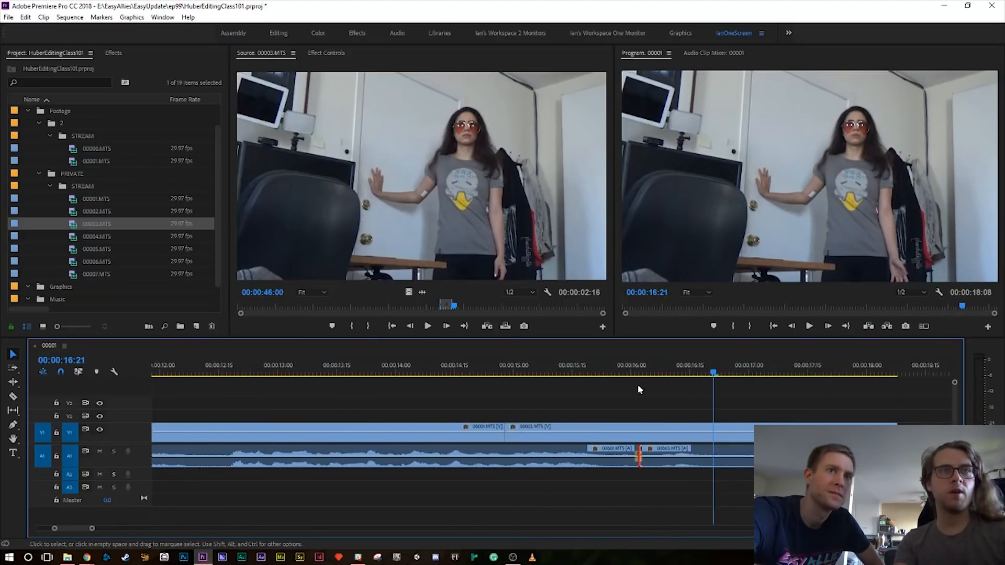
key("Up")
key("=")
key("minus")
key("minus")
key("minus")
key("minus")
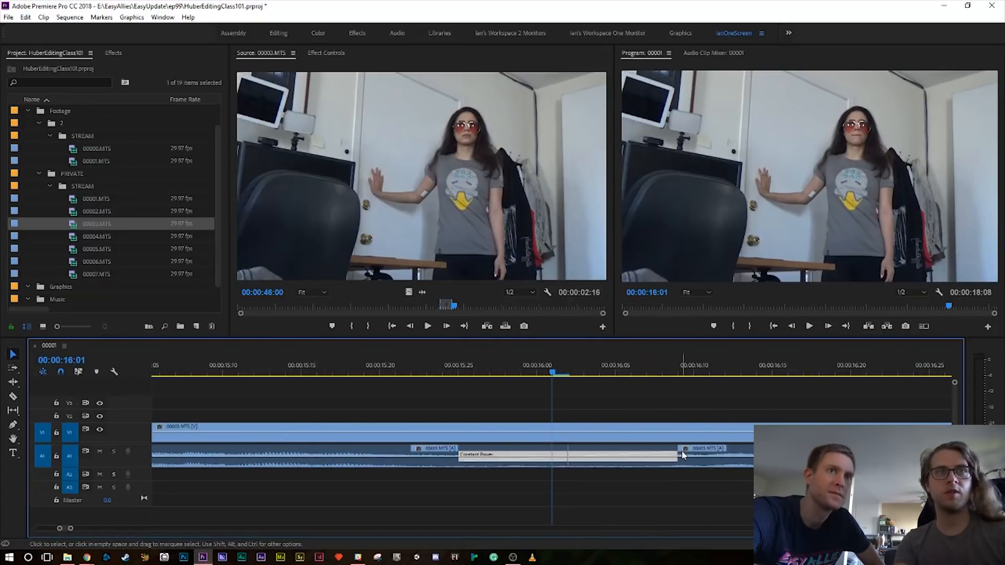
left_click_drag(490, 374, 434, 376)
key("space")
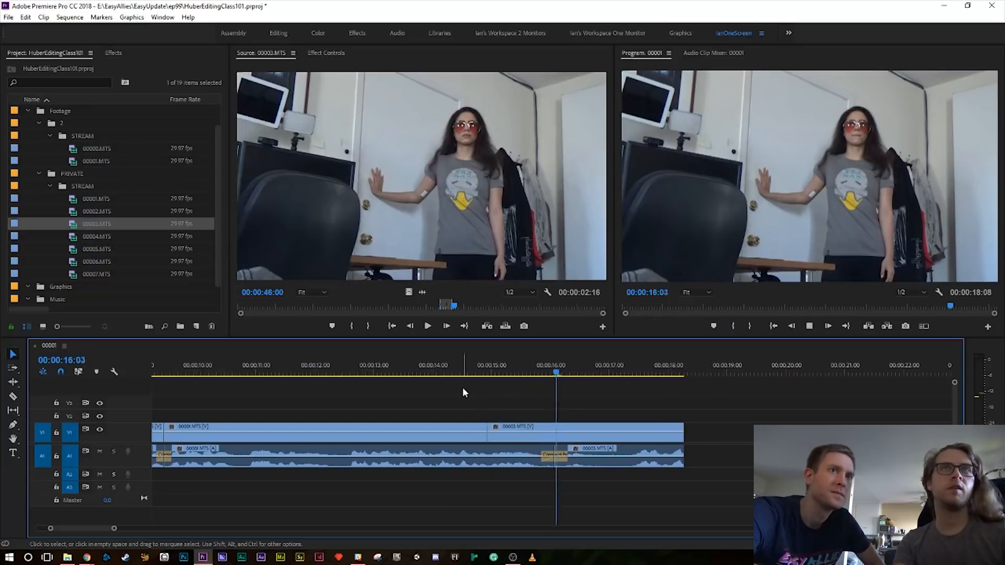
key("space")
- Move only the last video cut earlier to 00:00:14:03, leaving the audio cut in place, and save the project
mouse_move(488, 368)
left_mouse_down()
mouse_move(447, 380)
mouse_move(498, 373)
mouse_move(472, 363)
mouse_move(493, 368)
left_mouse_up()
key("space")
key("equal")
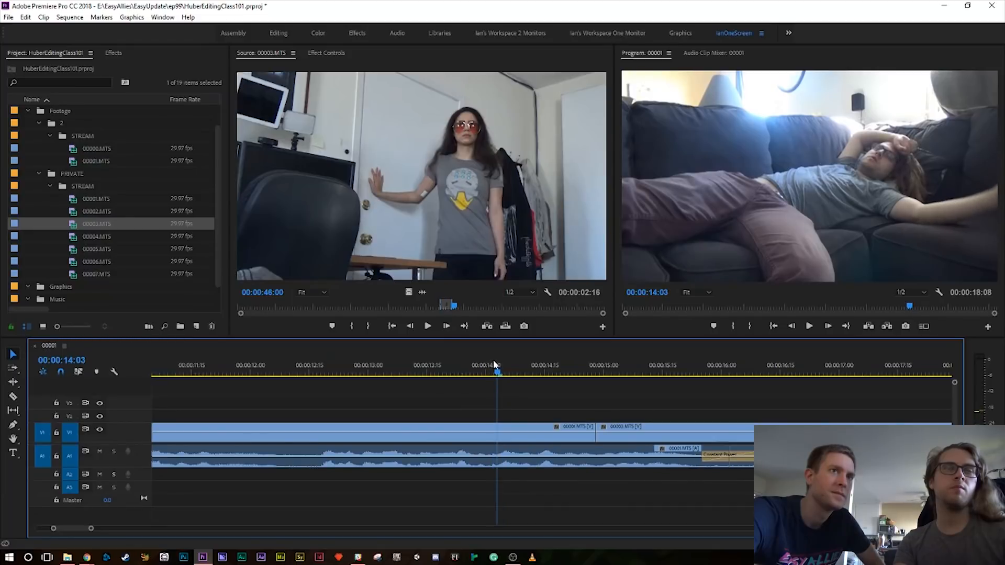
left_click_drag(588, 437, 498, 438)
left_click_drag(601, 437, 498, 438)
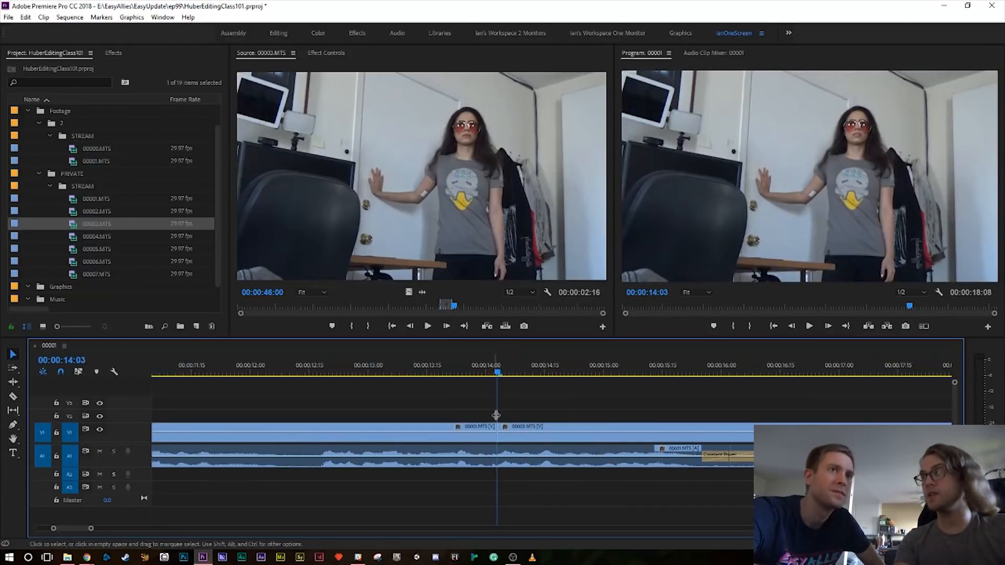
key("minus")
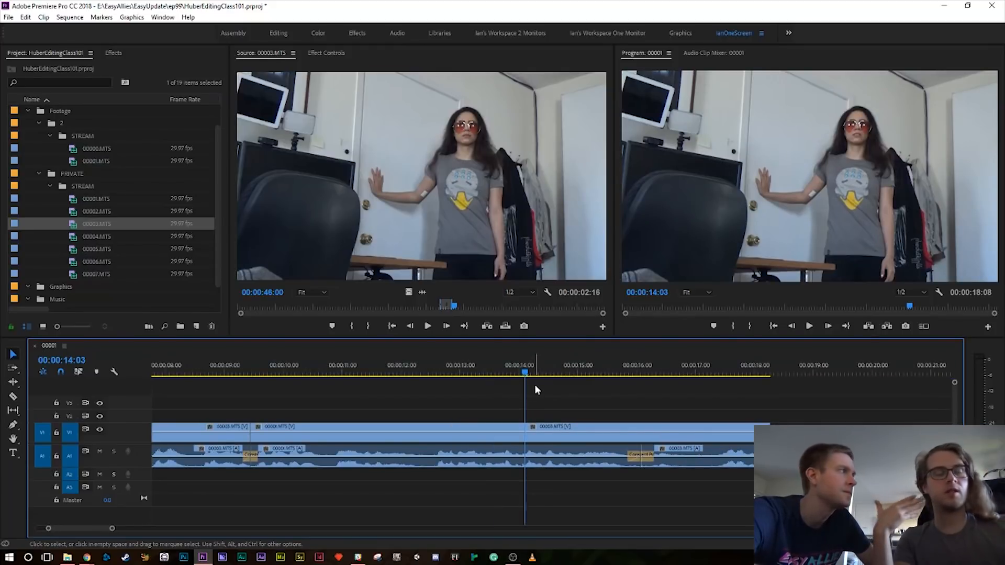
key("ctrl+s")
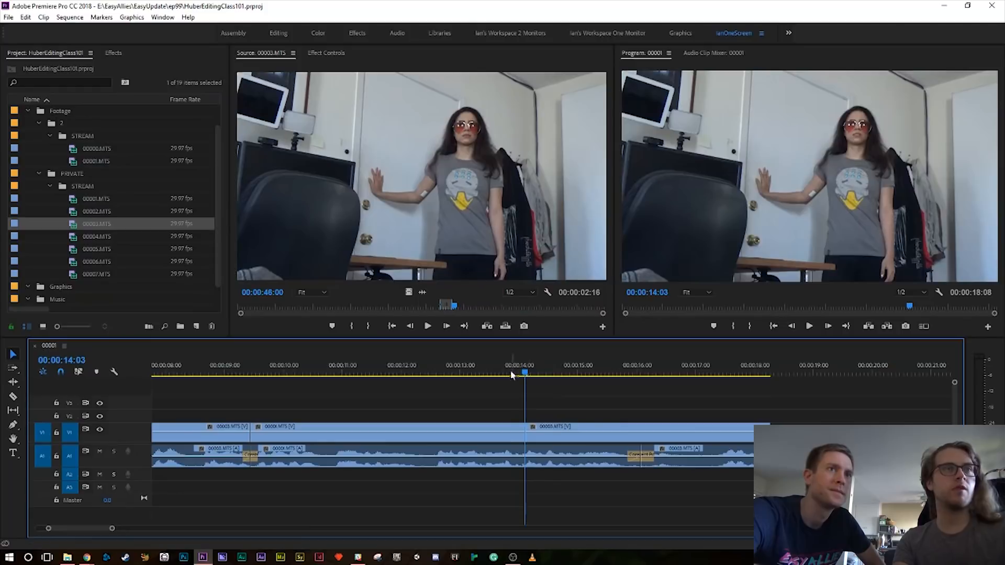
left_click_drag(511, 373, 397, 379)
key("space")
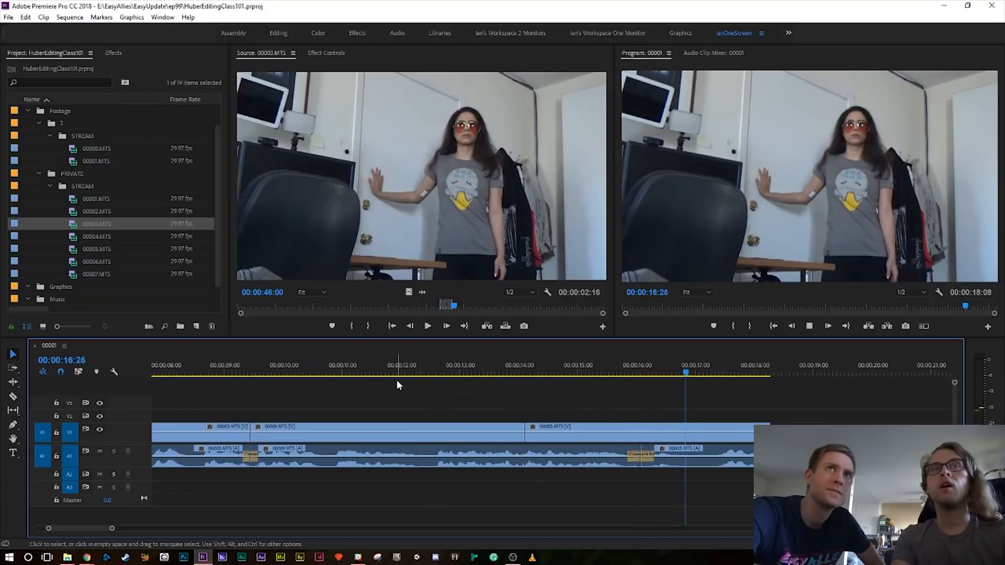
key("space")
- Split the last 00003.MTS clip at 00:00:17:04, delete everything after the split, and save the project
left_click(570, 366)
key("space")
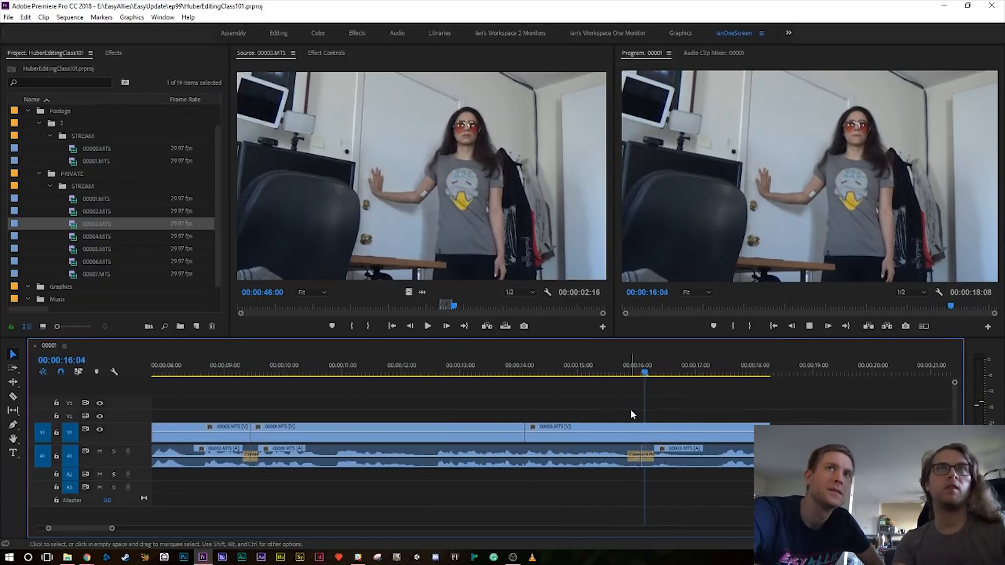
key("space")
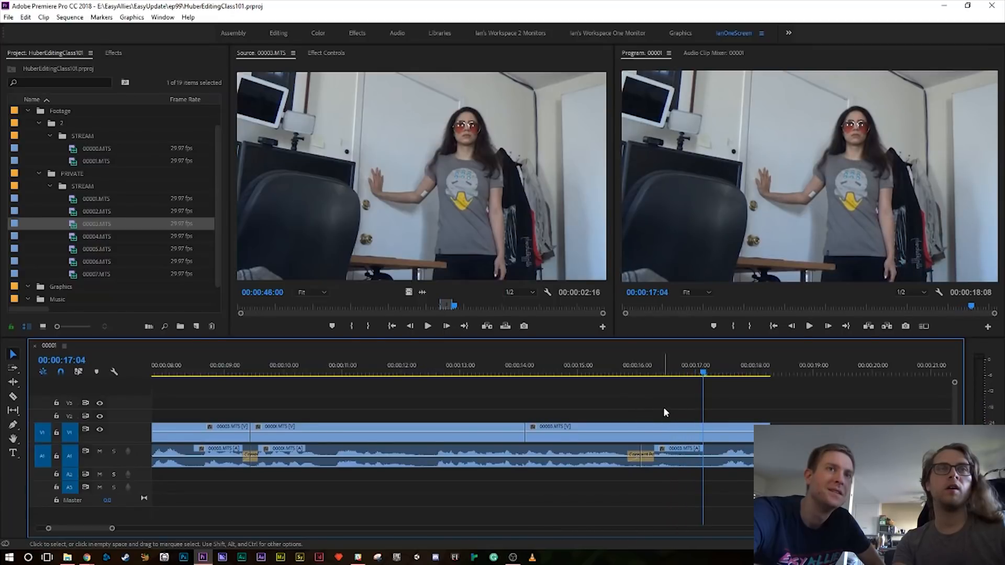
key("ctrl+k")
left_click_drag(741, 401, 754, 474)
key("Delete")
key("minus")
key("ctrl+s")
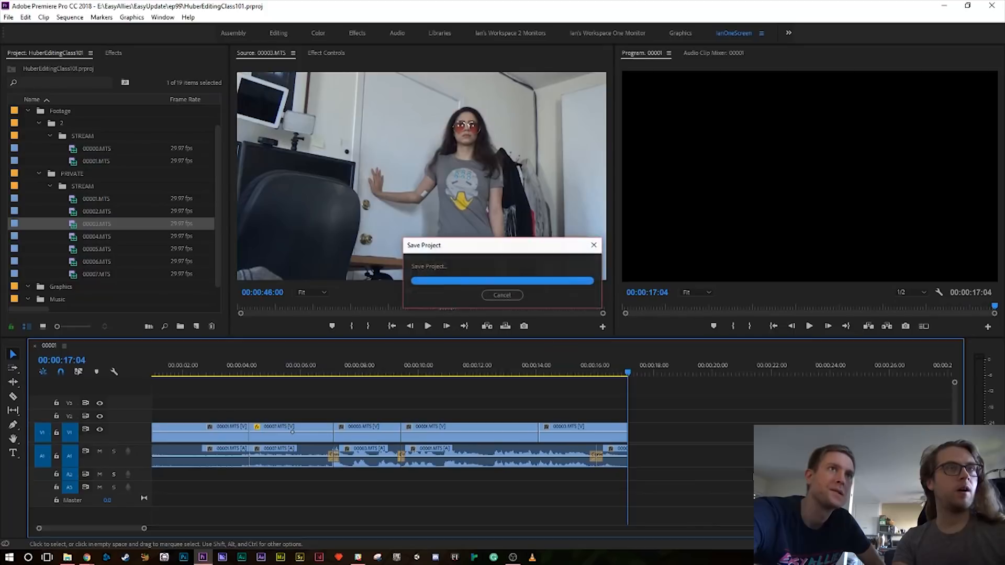
key("minus")
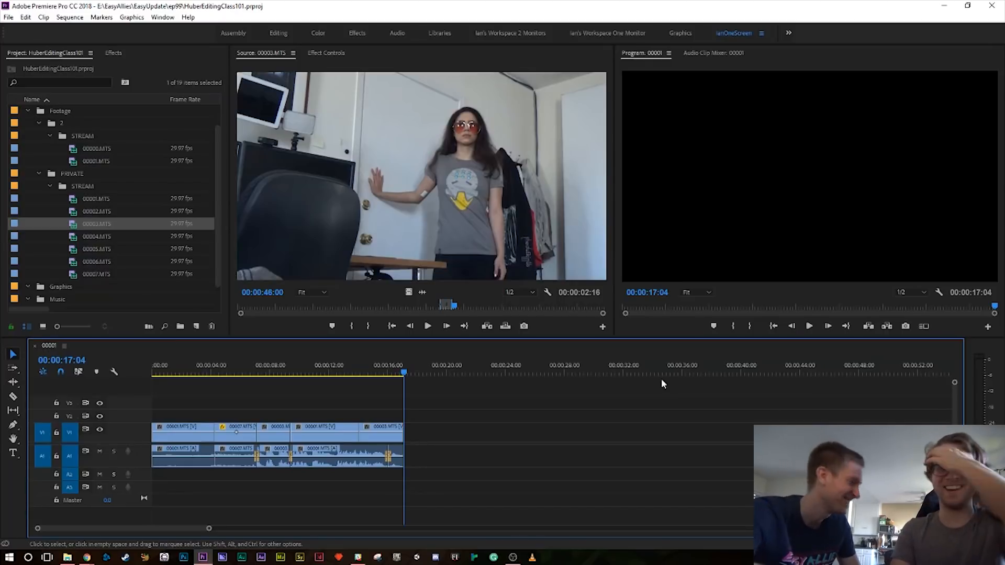
key("ctrl+s")
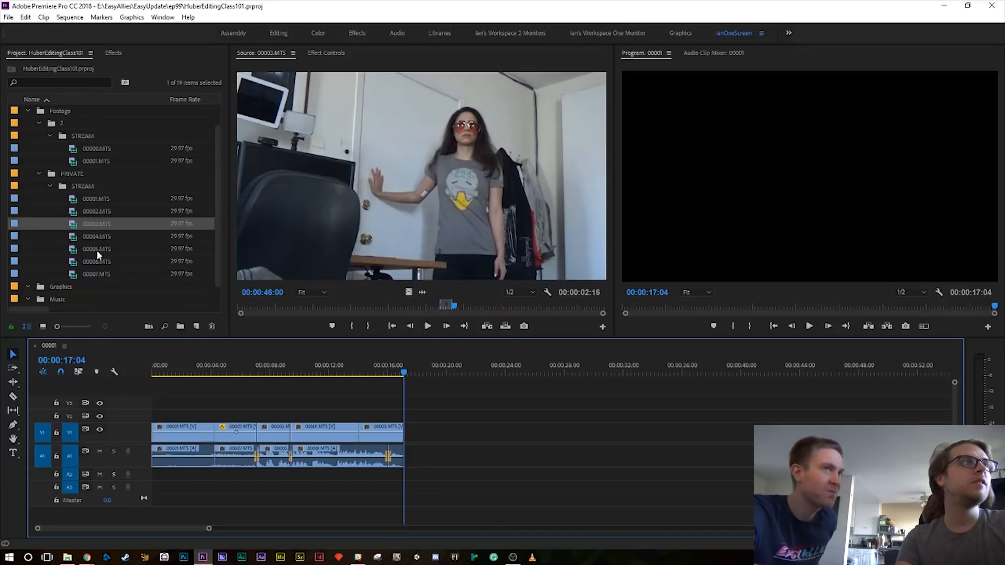
- Load 00001.MTS from the PRIVATE footage as the source, clear its in and out points, and mark a new in point at 00:00:39:24
double_click(78, 200)
key("space")
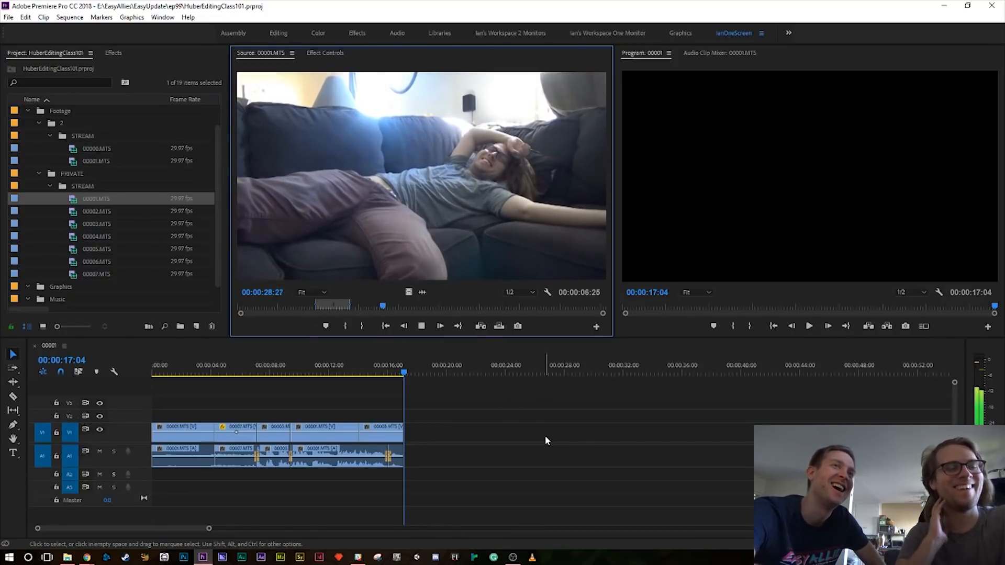
key("ctrl+shift+x")
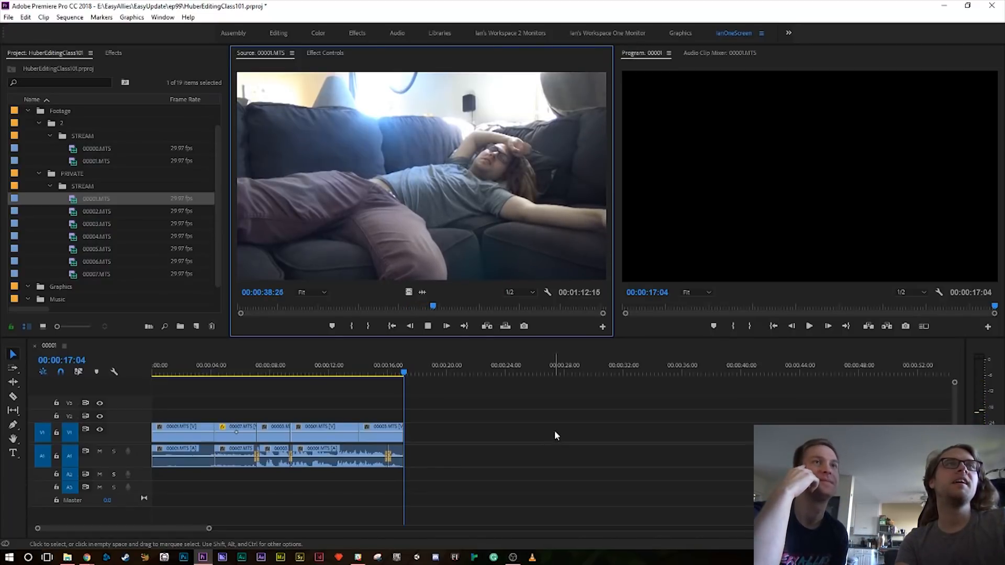
key("space")
key("i")
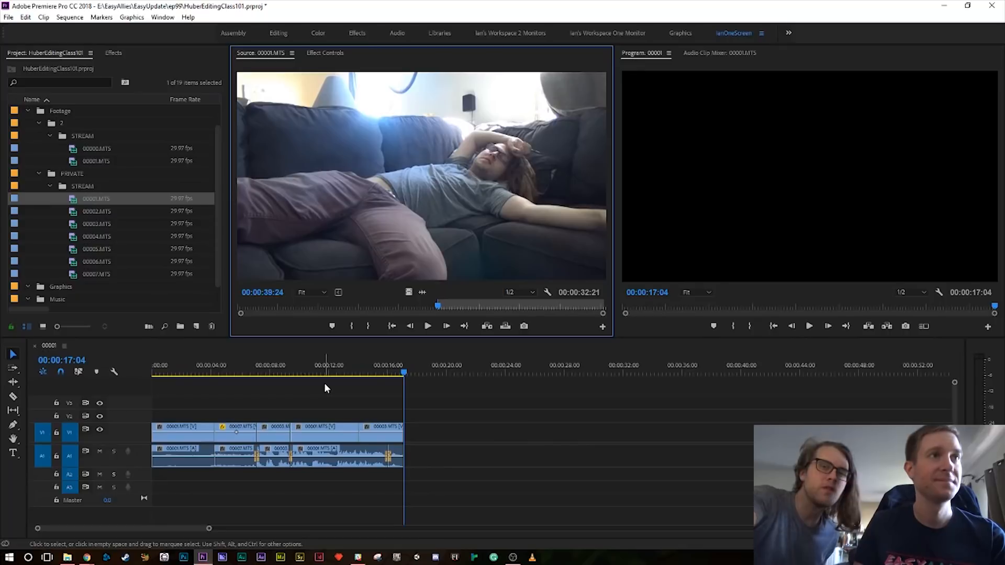
- Review the sequence's ending and the source take, and mark the out point of 00001.MTS at 00:00:44:04
left_click_drag(333, 370, 351, 374)
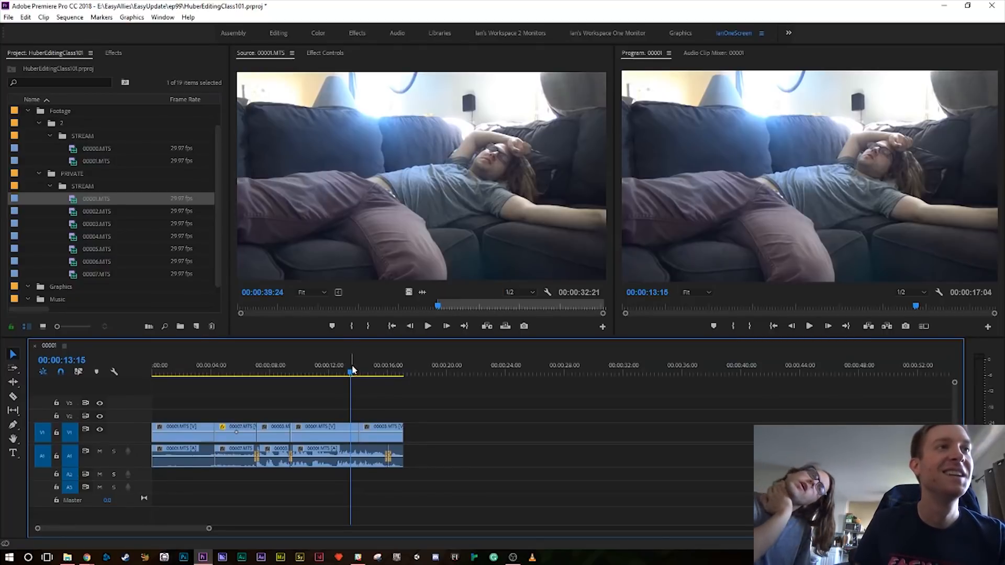
left_click_drag(350, 372, 355, 372)
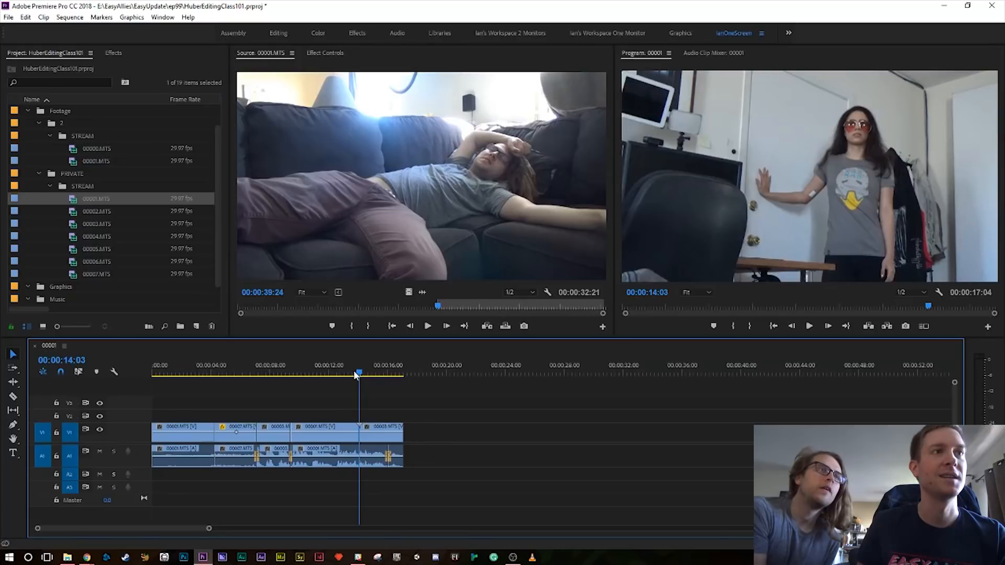
key("space")
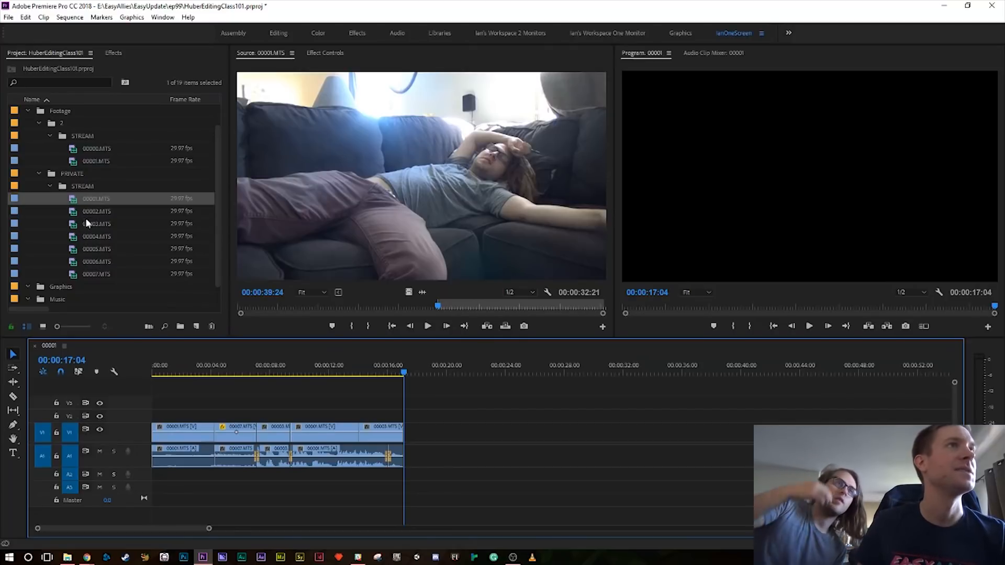
left_click(443, 309)
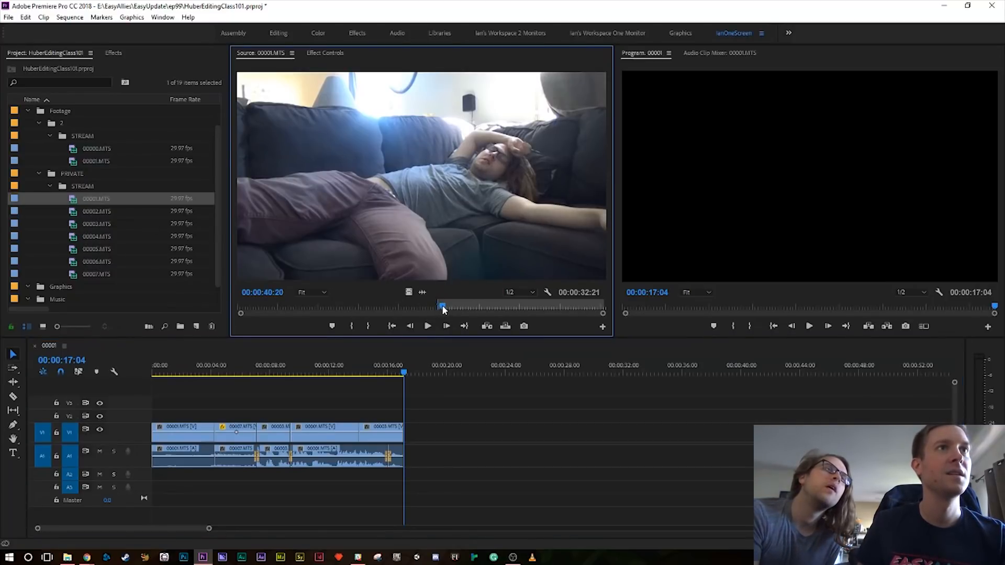
key("space")
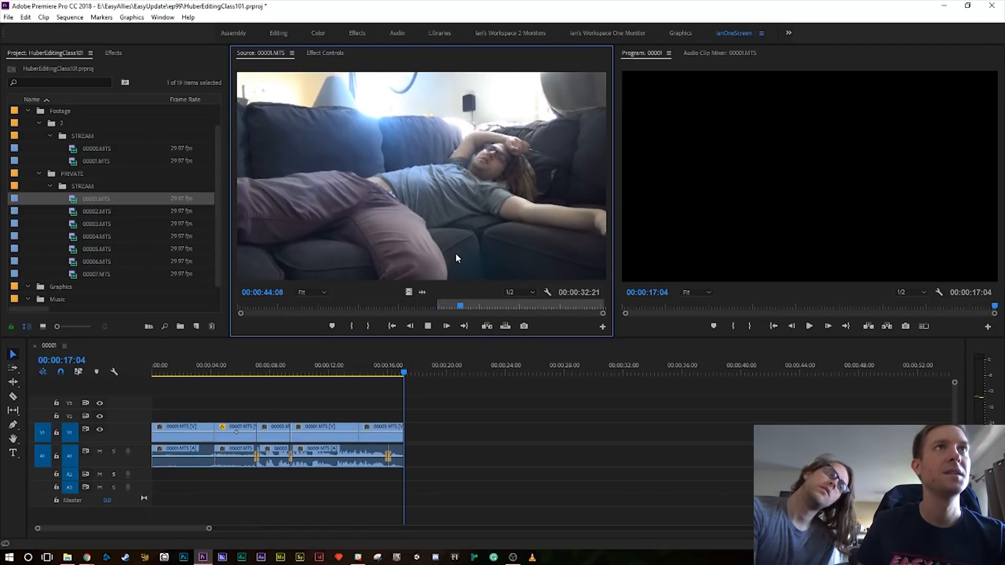
left_click_drag(463, 307, 433, 308)
key("space")
key("space")
left_click_drag(442, 305, 442, 306)
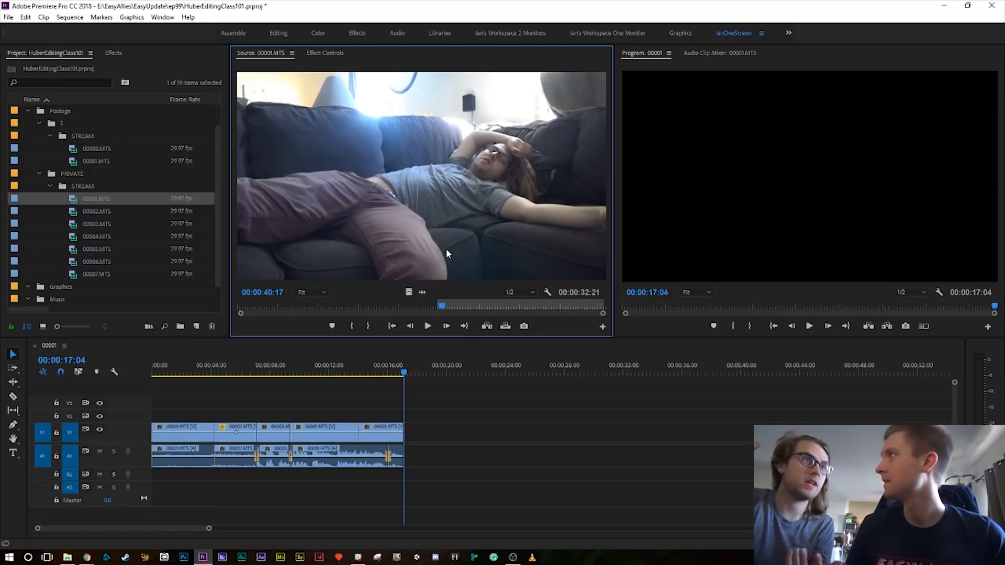
key("j")
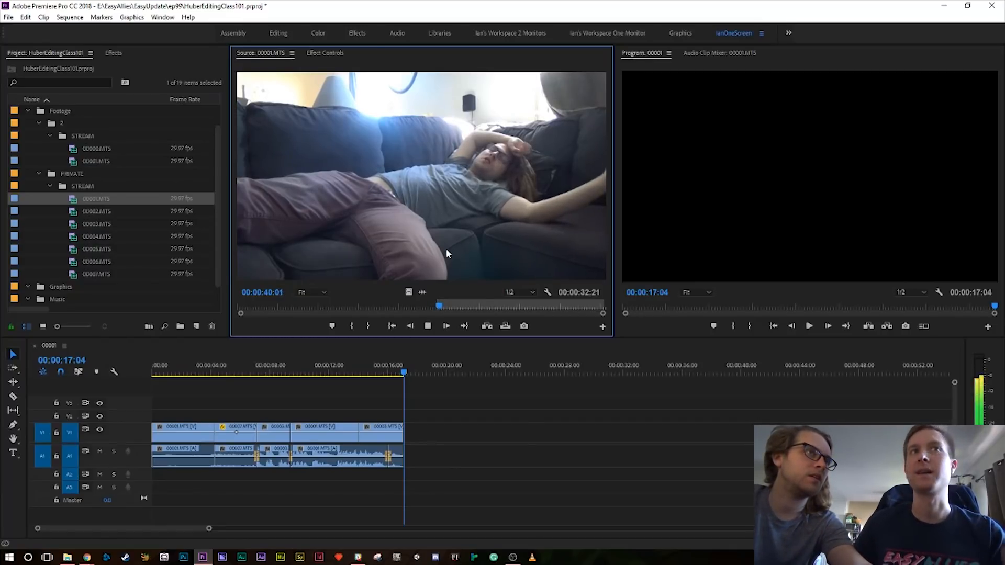
key("k")
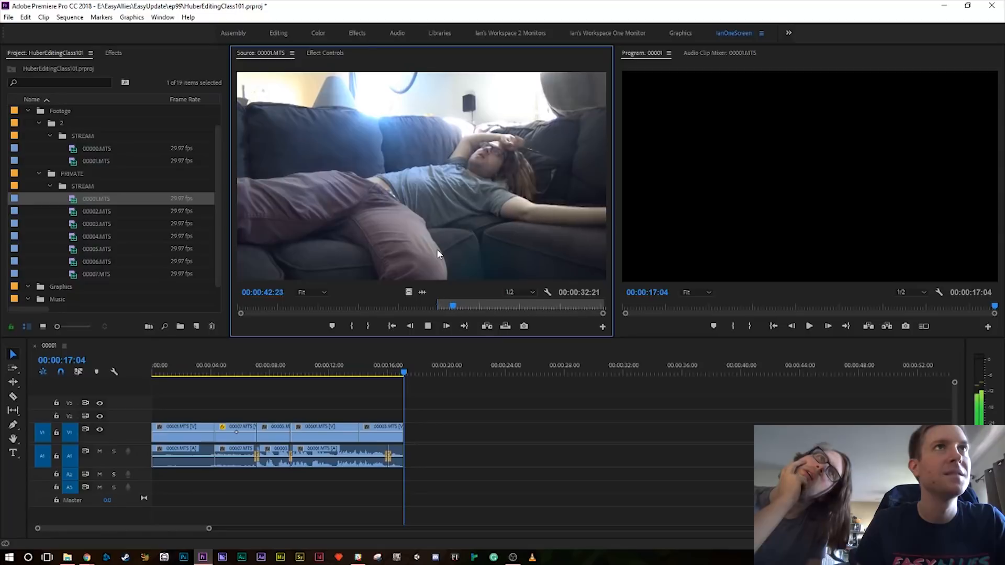
key("space")
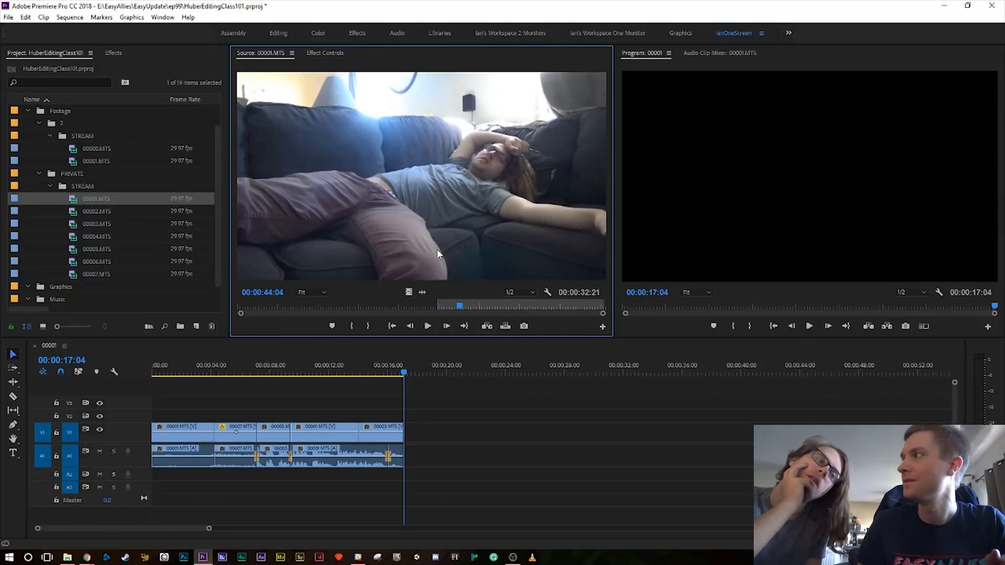
key("o")
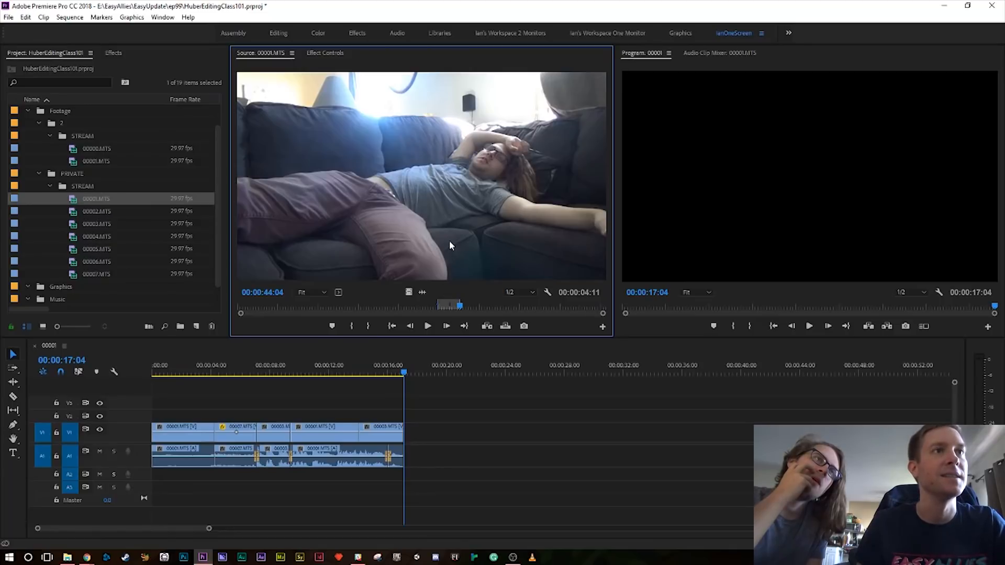
- Add the marked section of 00001.MTS to the end of the sequence at 00:00:17:04 and play back the new ending
left_click_drag(450, 376, 431, 442)
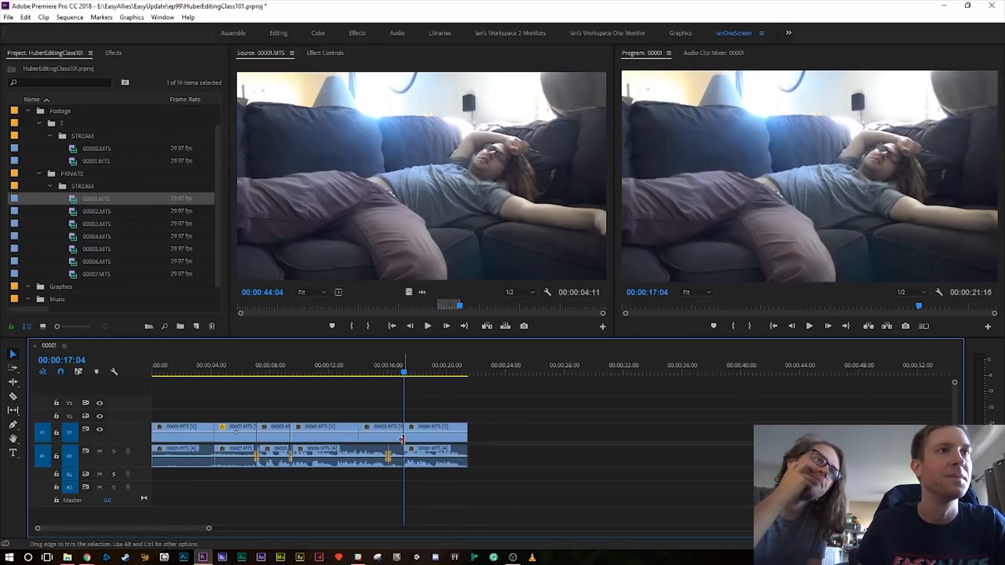
left_click(369, 368)
key("space")
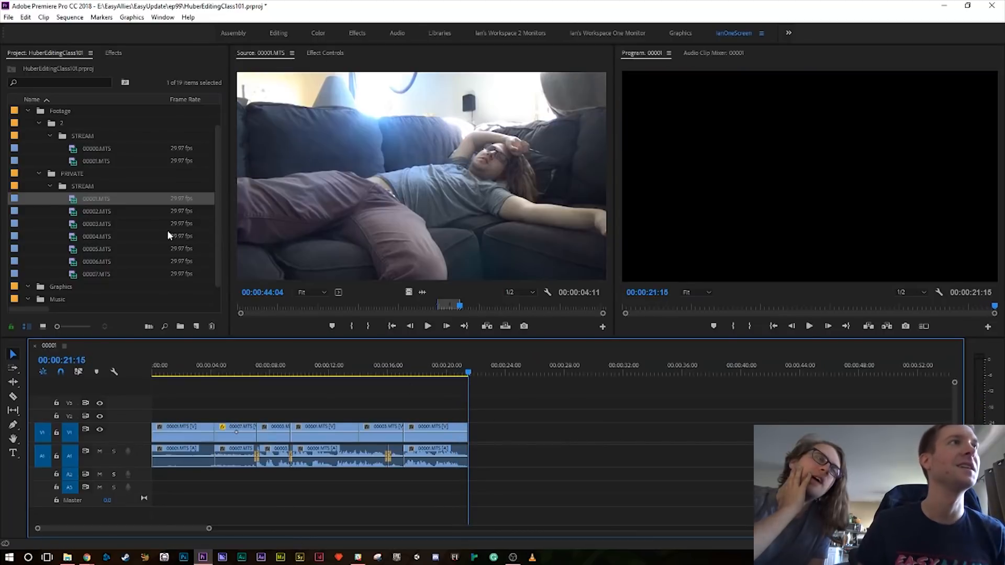
- Play the 00001.MTS source footage onward past the marked out point to review the next take
left_click(418, 231)
key("space")
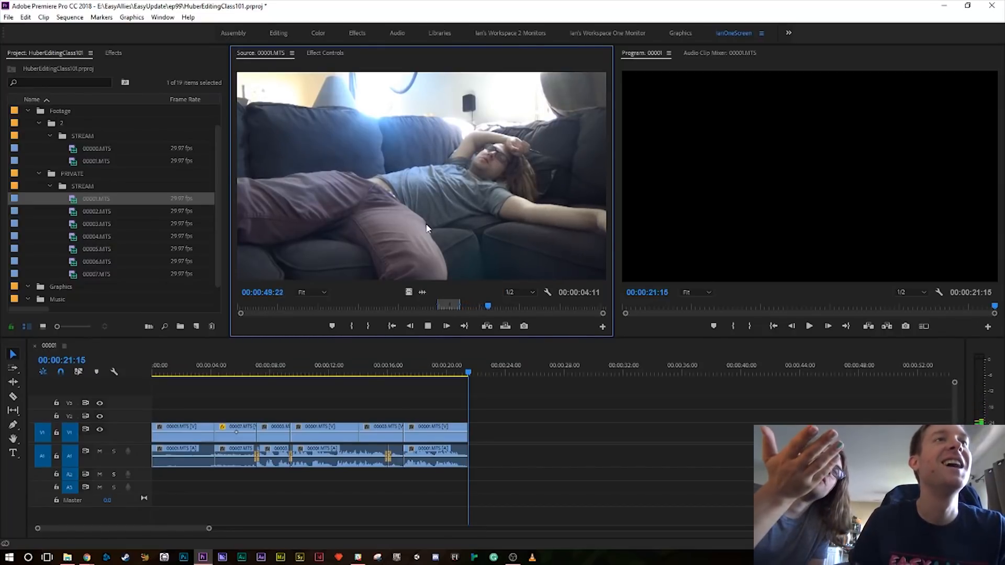
key("space")
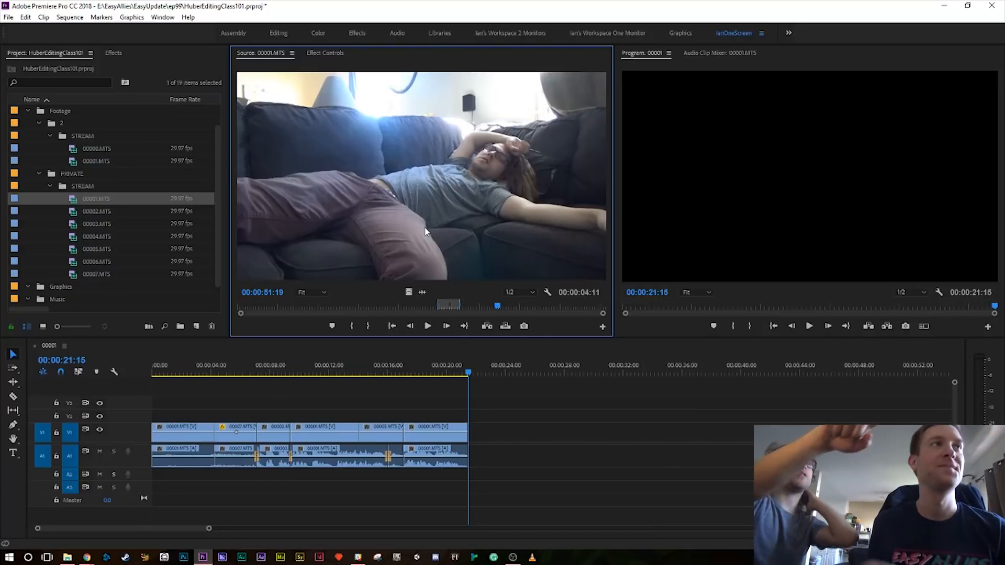
- Review the PRIVATE takes 00002.MTS, 00003.MTS and 00004.MTS one after another as the source, looking for the next shot
double_click(99, 211)
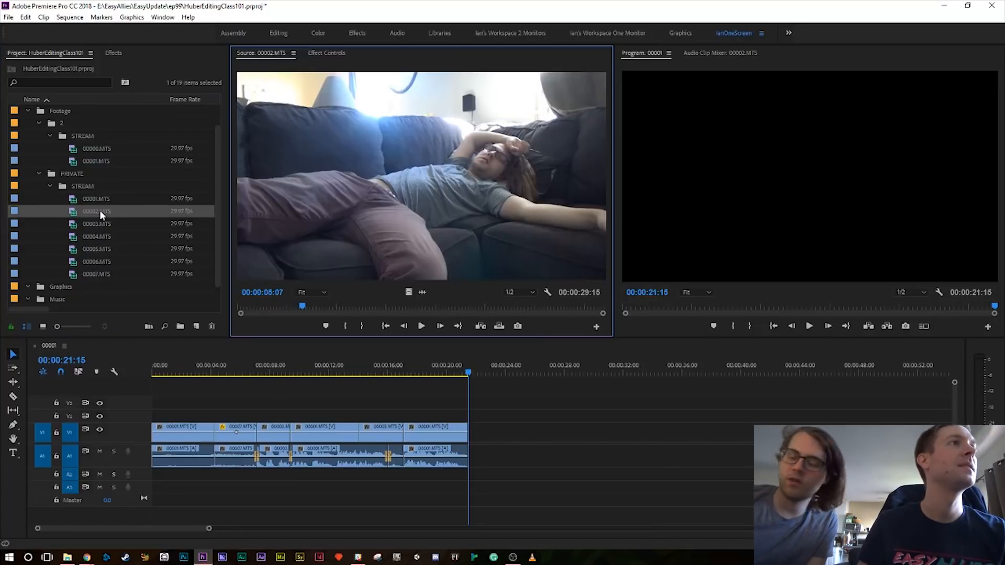
key("space")
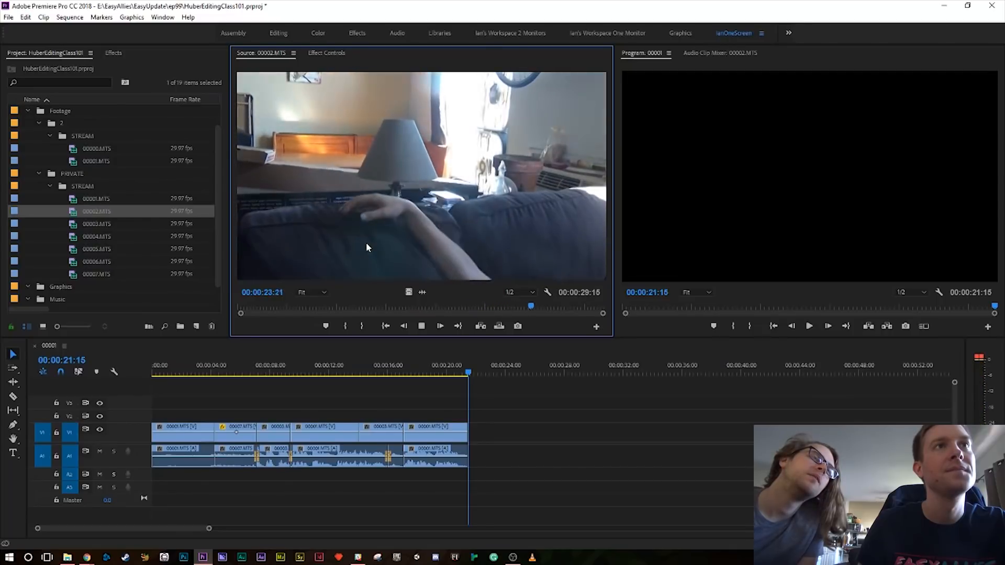
key("space")
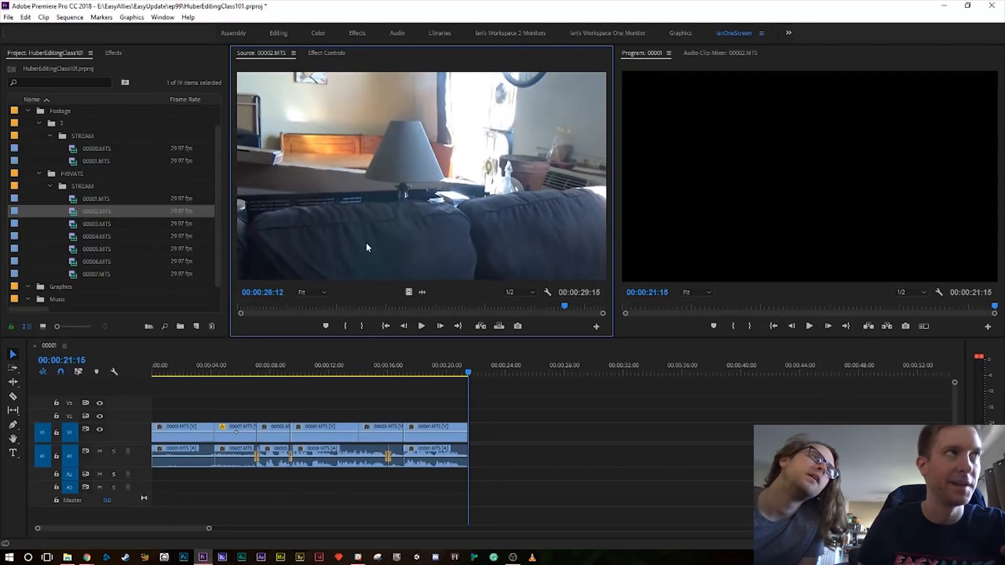
double_click(104, 224)
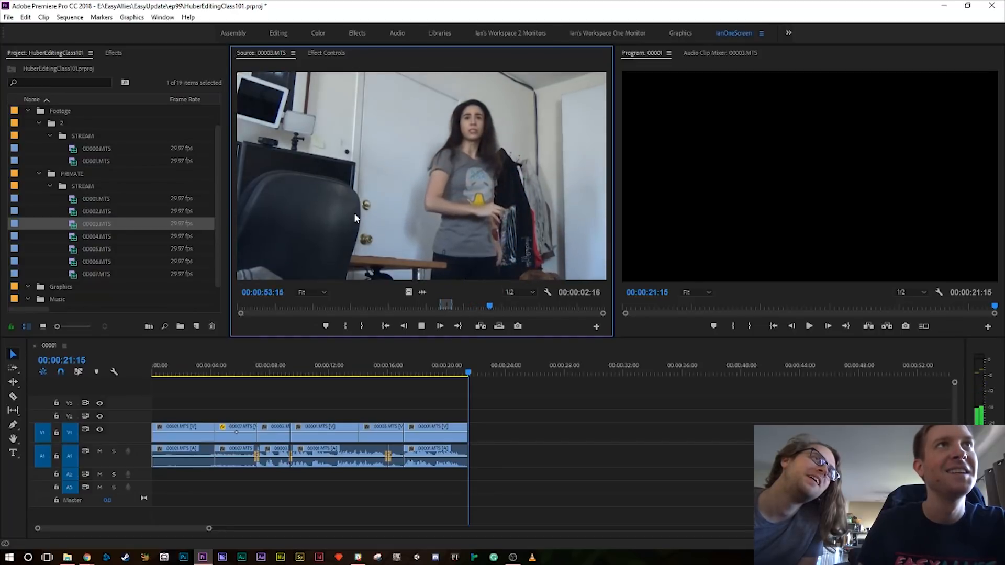
key("space")
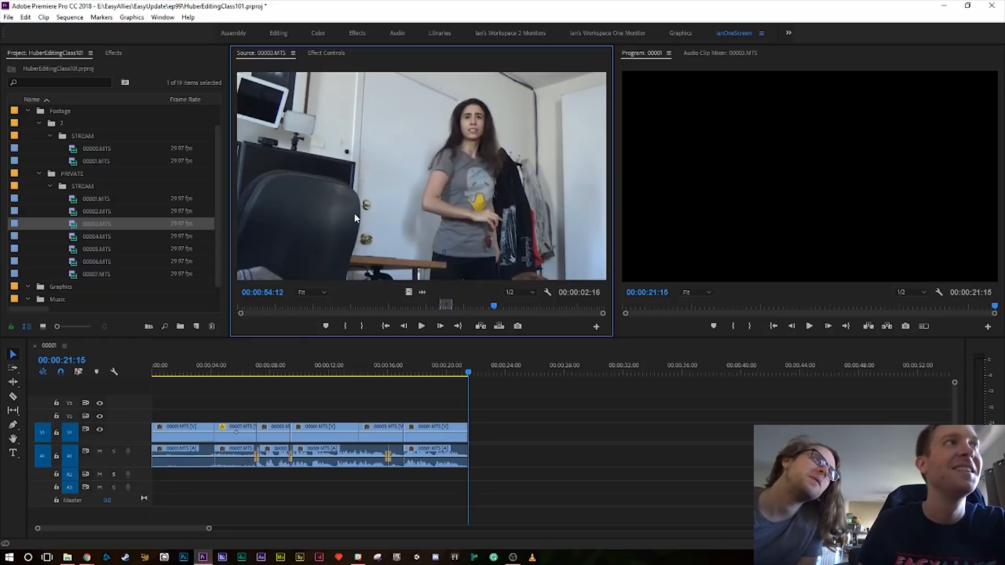
double_click(126, 236)
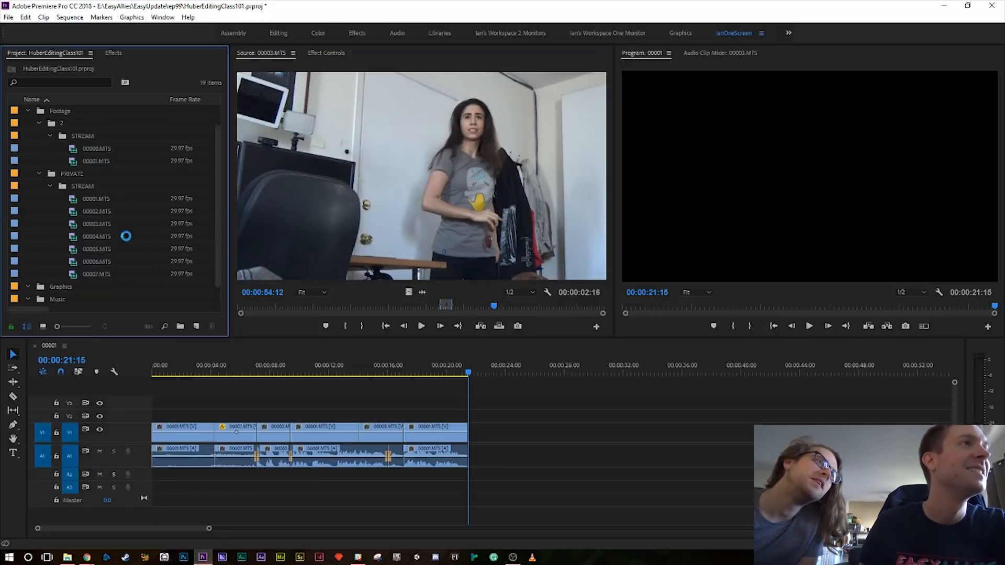
left_click(461, 301)
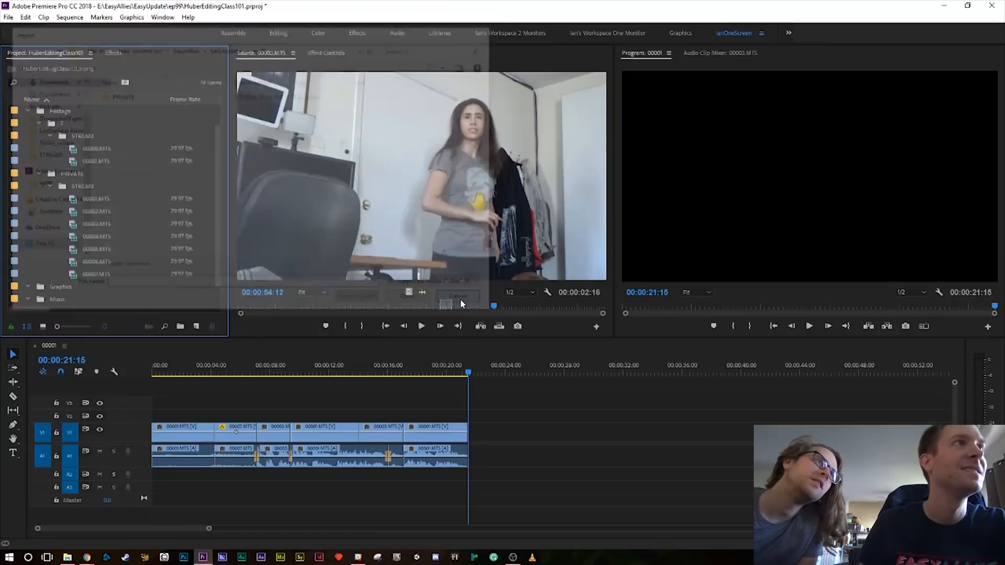
double_click(99, 234)
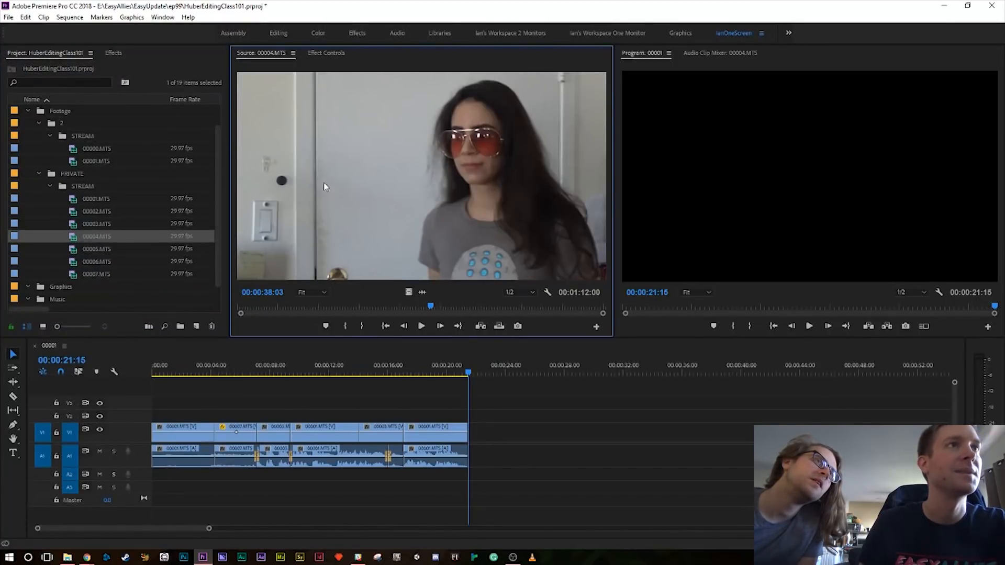
key("space")
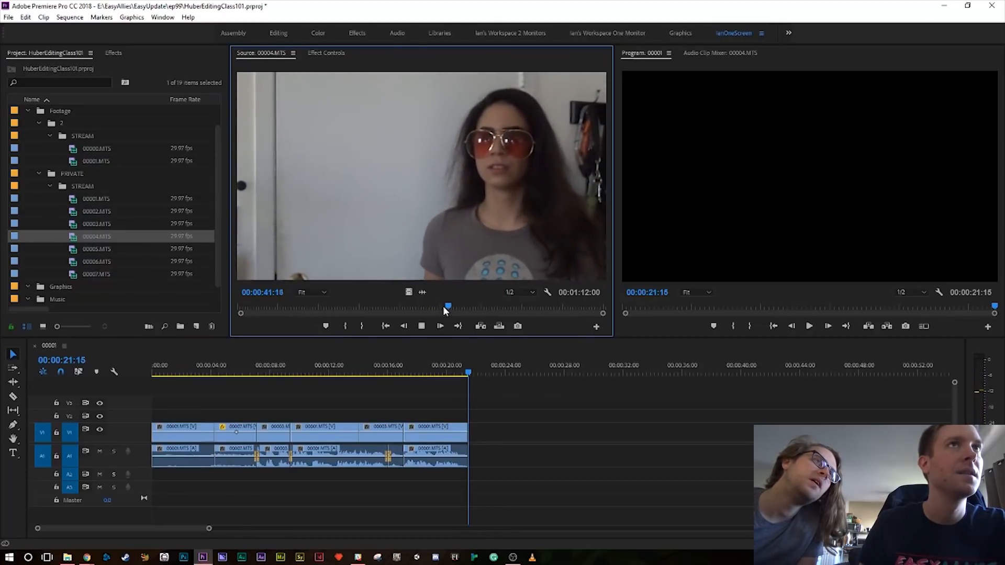
- Load 00005.MTS from the PRIVATE footage as the source and play it up to 00:00:20:04
double_click(88, 248)
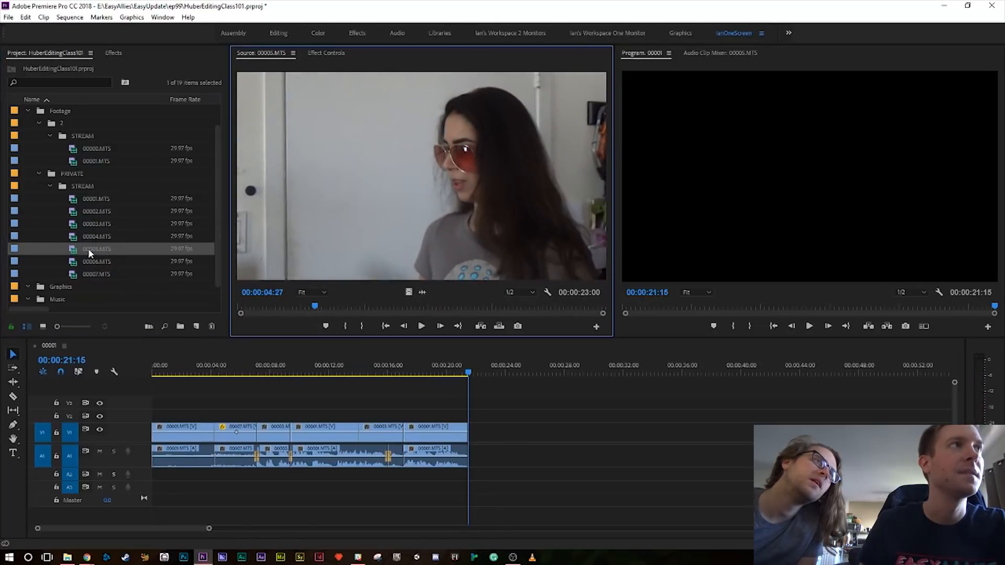
key("space")
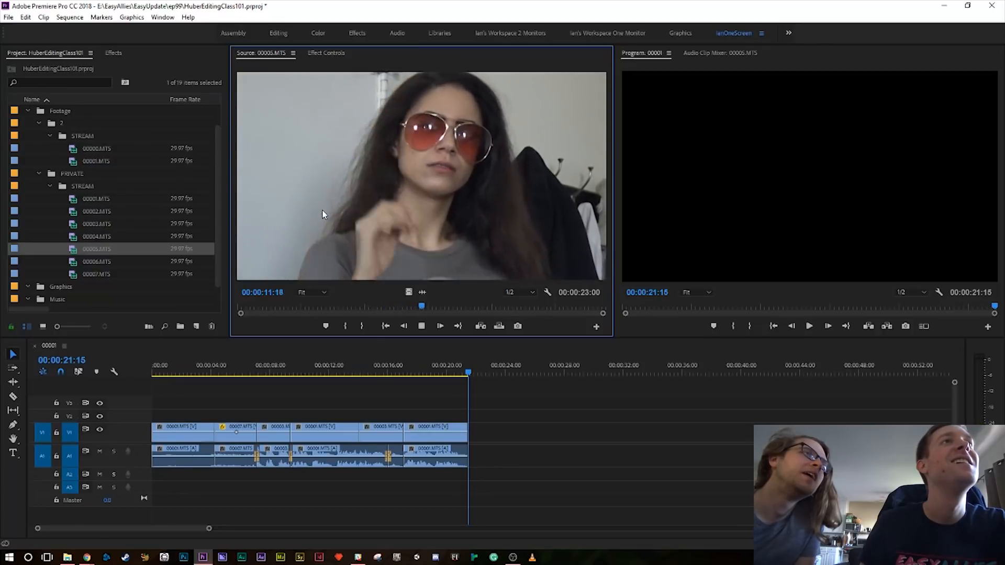
key("space")
key("space")
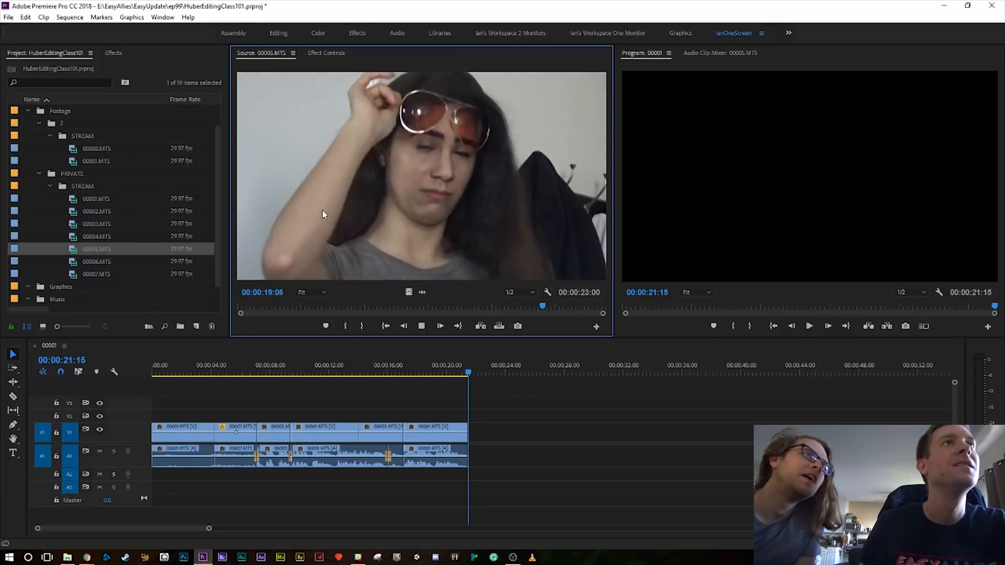
key("space")
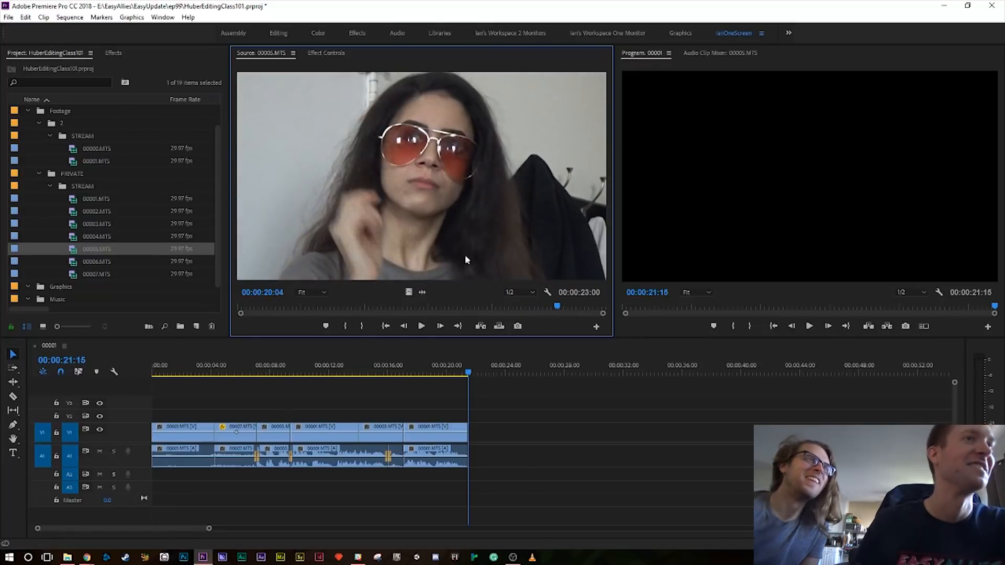
- Find the start of the sunglasses take in 00005.MTS and mark the in point, giving a marked length of 00:00:08:28
left_click(449, 307)
left_click_drag(449, 307, 427, 307)
key("space")
key("space")
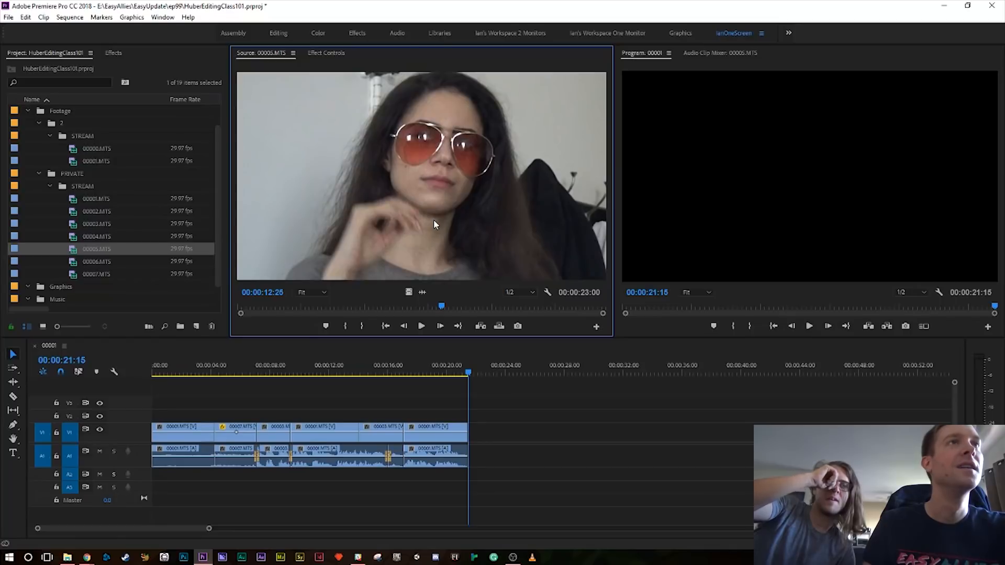
left_click(430, 307)
key("space")
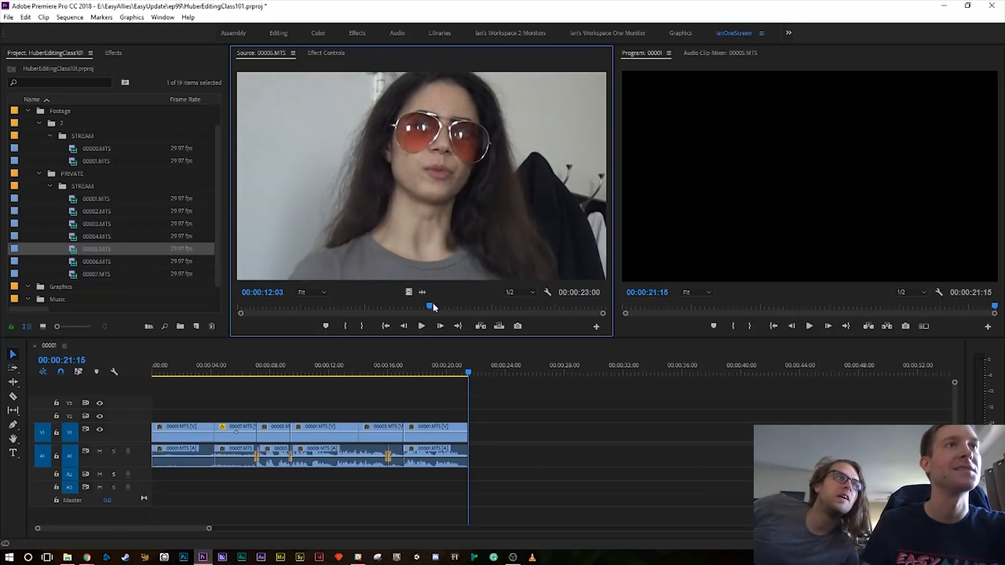
key("space")
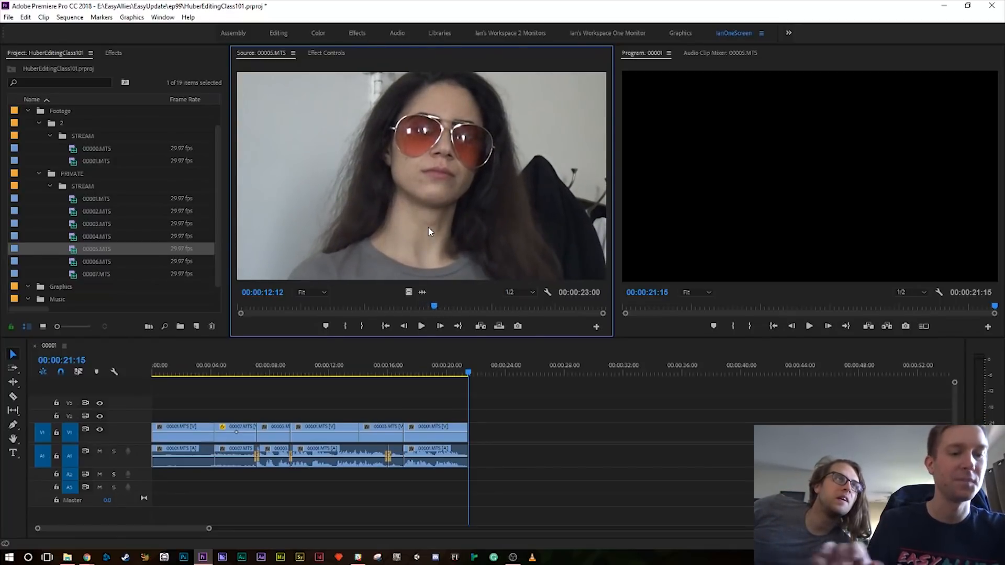
key("i")
key("space")
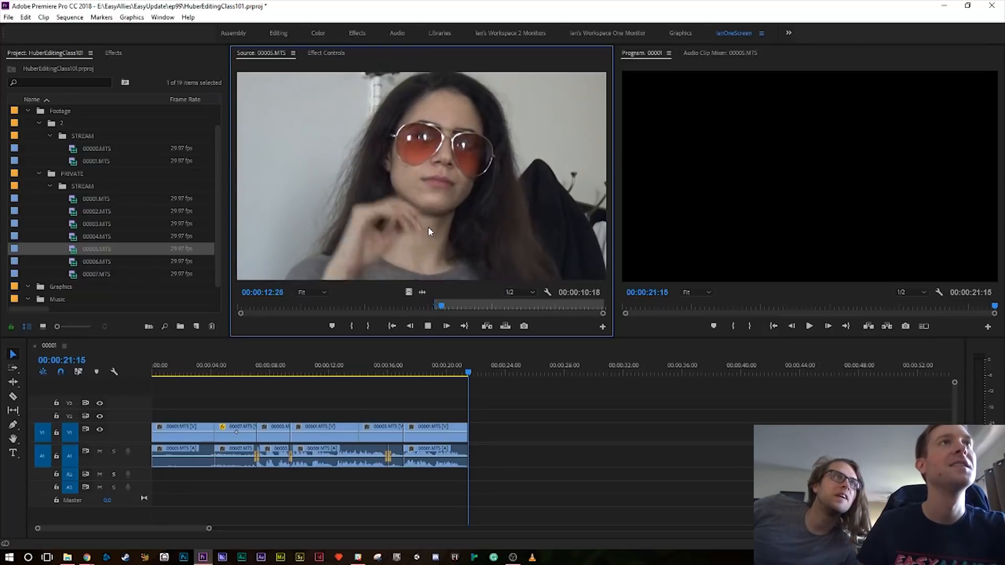
key("space")
key("i")
key("space")
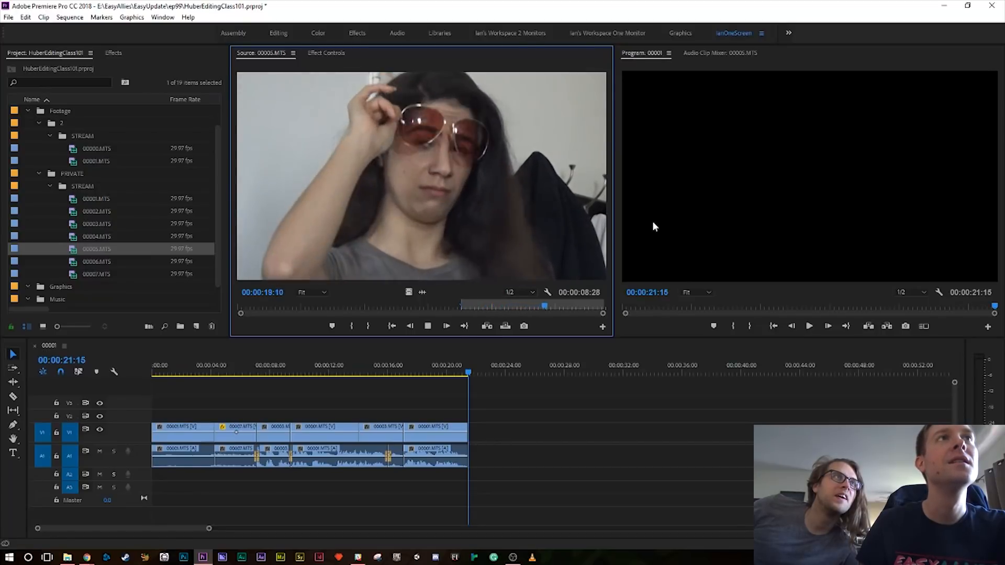
- Mark the out point of 00005.MTS at 00:00:20:23, add the section to the sequence's end at 00:00:21:15 and play it back
key("space")
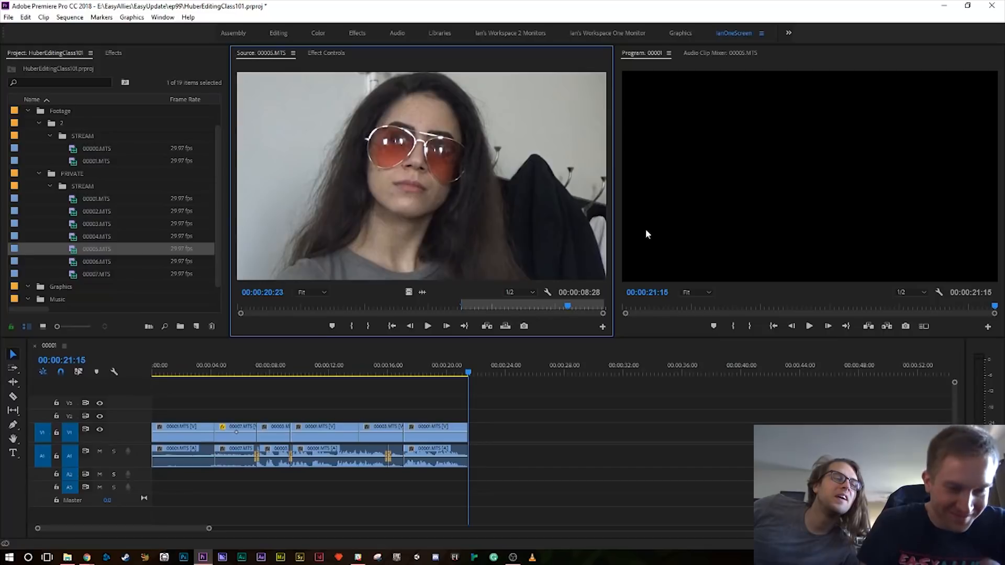
key("o")
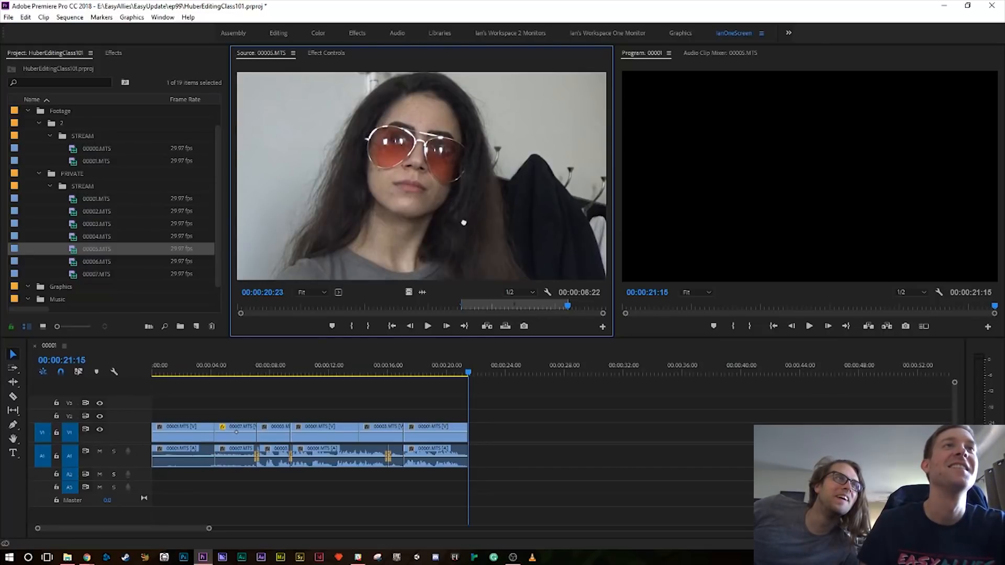
left_click_drag(512, 356, 468, 416)
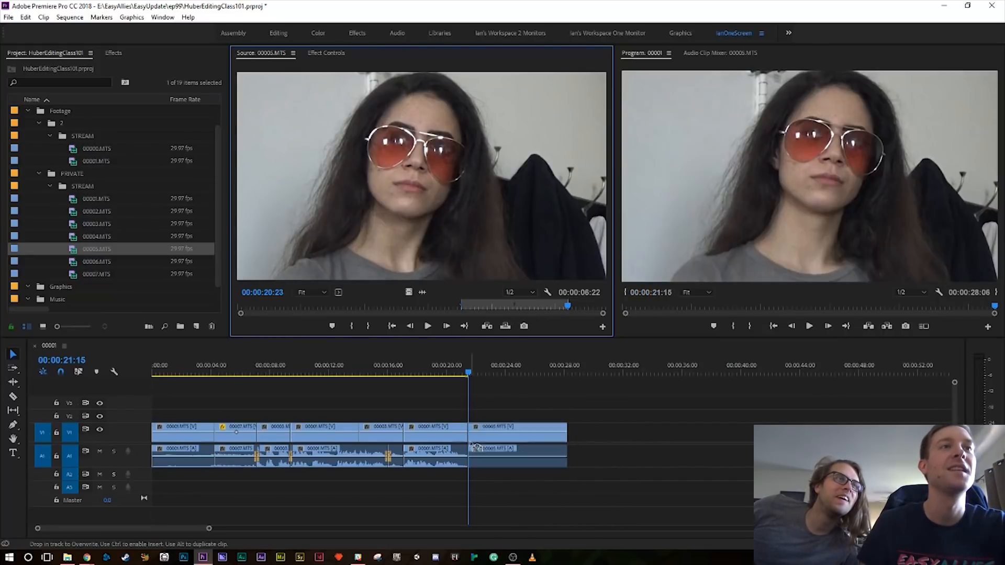
left_click(442, 371)
key("space")
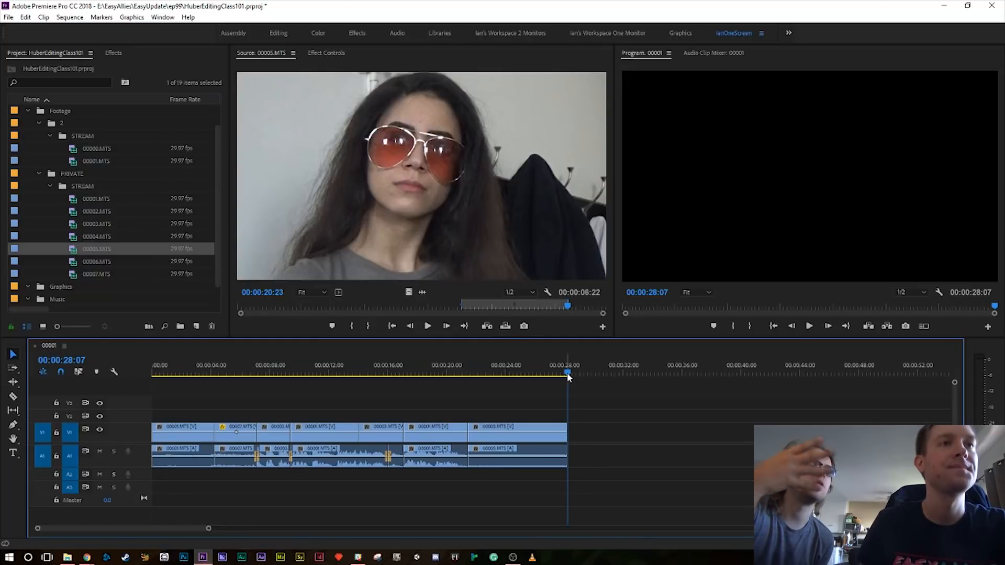
- Move the final 00005.MTS clip with its audio later in the sequence so it ends at 00:00:35:23, leaving a gap before it
left_click_drag(499, 390, 523, 479)
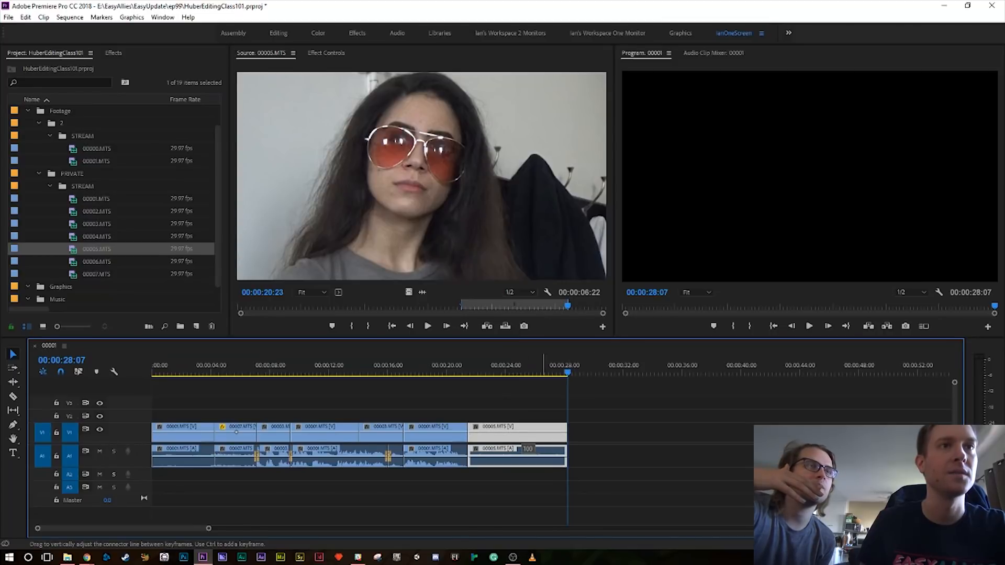
left_click(14, 369)
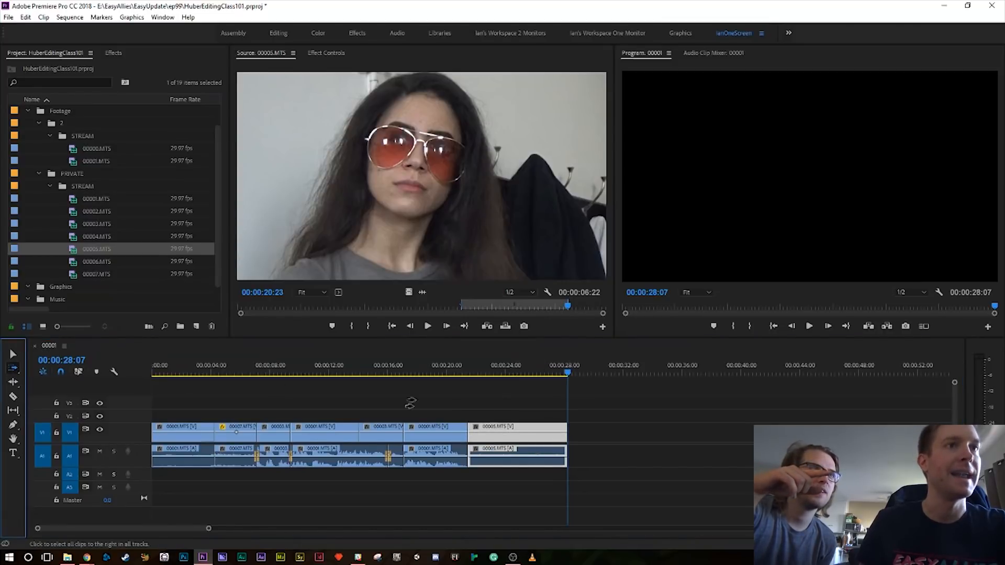
left_click_drag(499, 435, 614, 435)
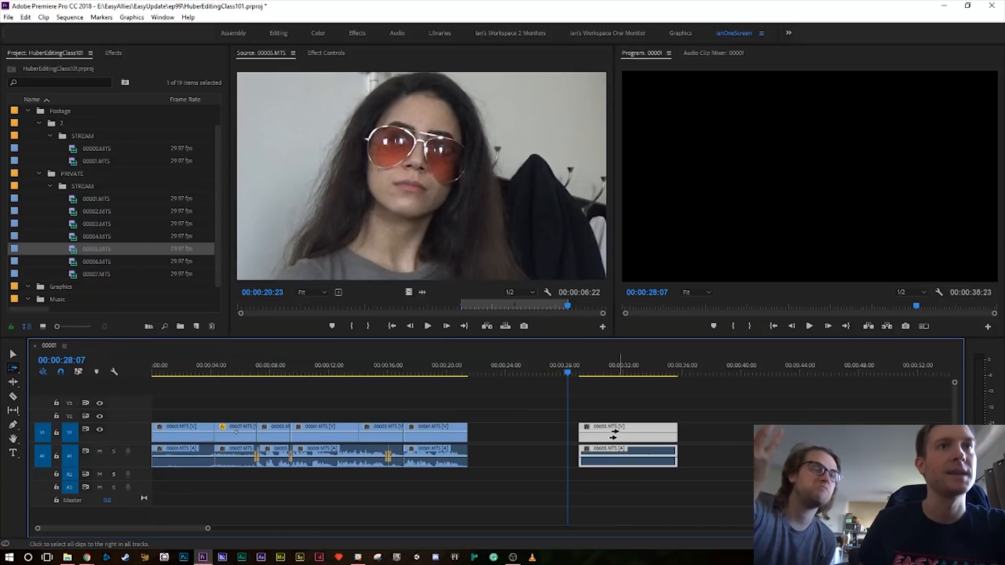
left_click(20, 360)
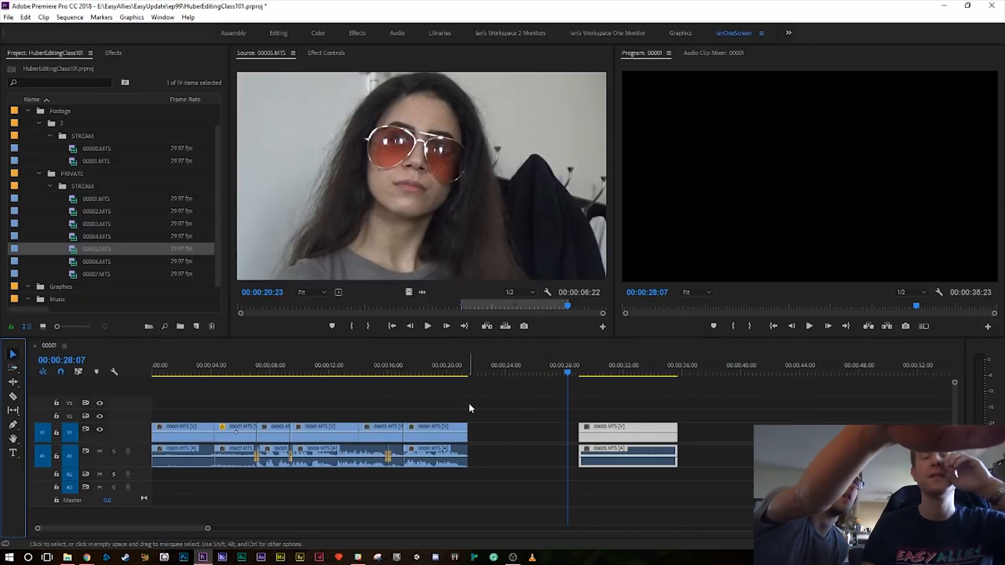
left_click(647, 430)
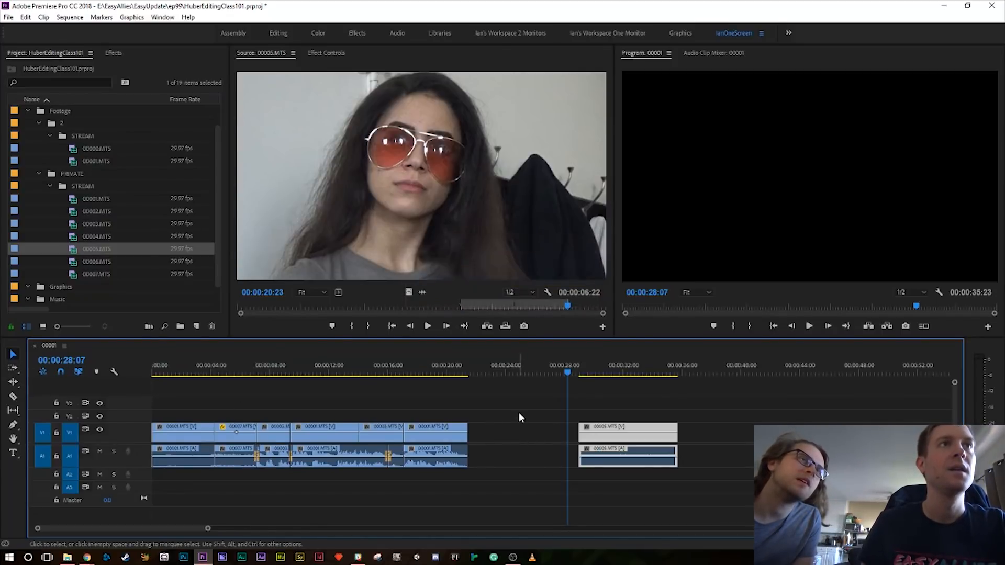
- Load 00006.MTS from the PRIVATE footage as the source and play it from near its beginning
double_click(93, 260)
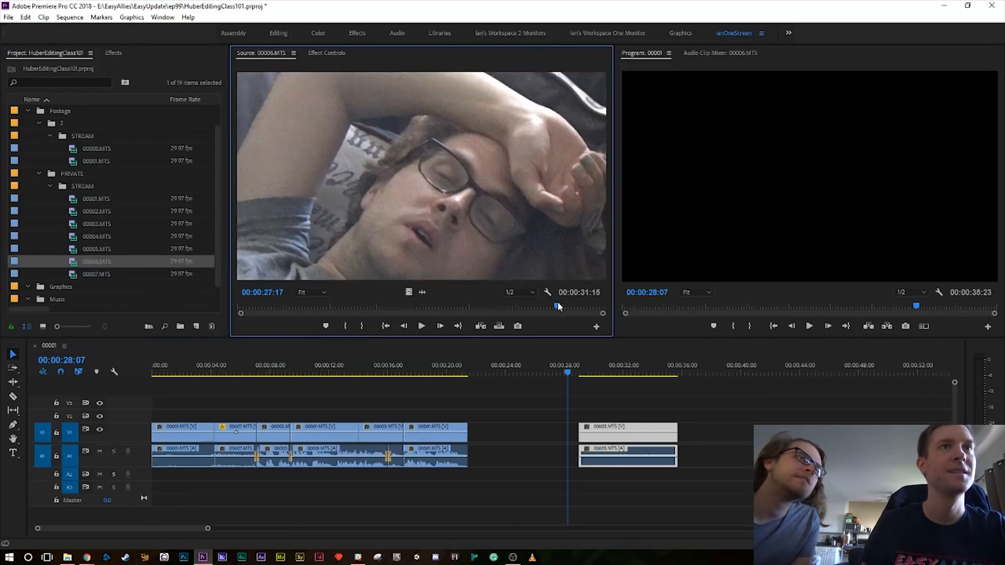
left_click_drag(456, 314, 291, 312)
key("space")
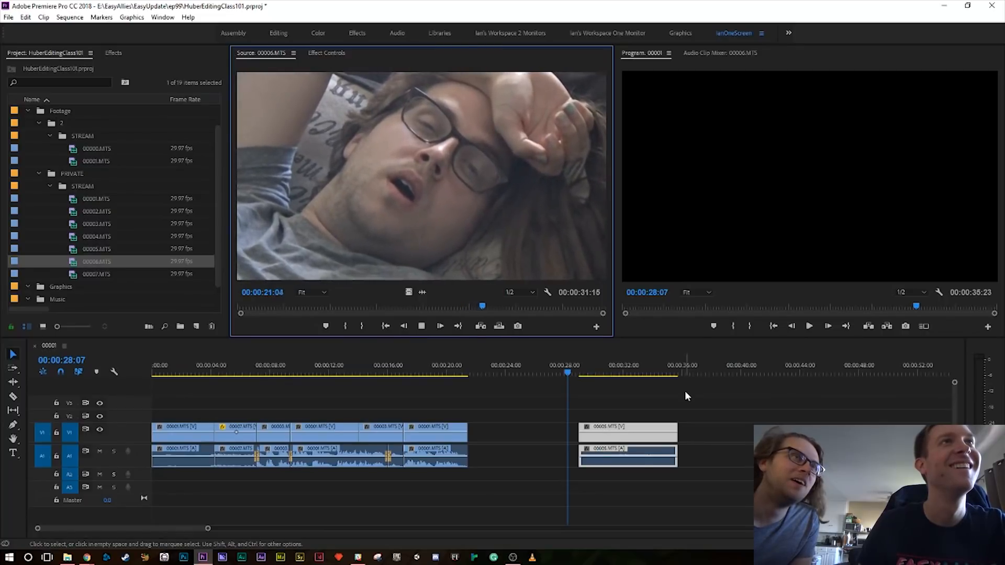
key("space")
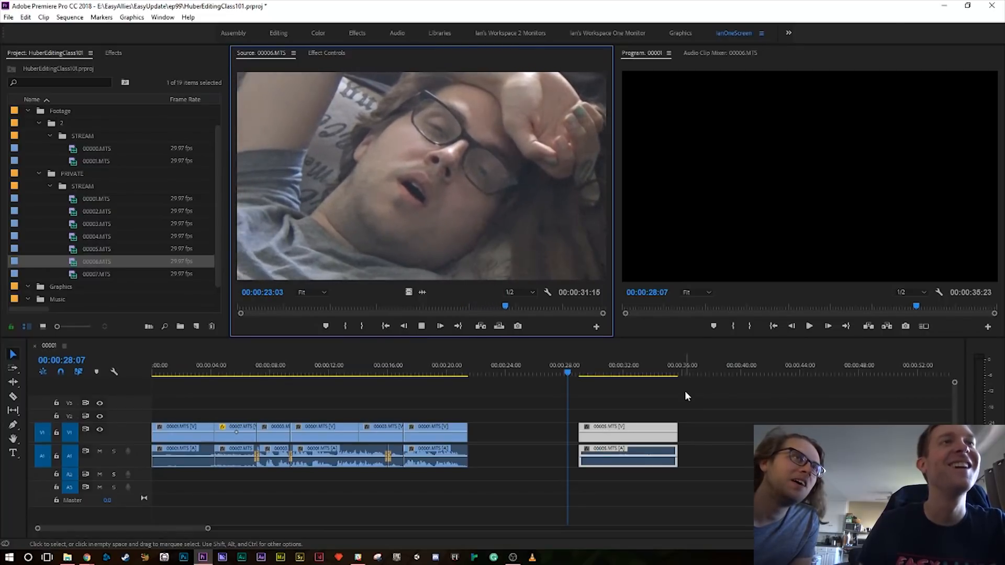
- Find where the wanted take starts in 00006.MTS, mark the in point at 00:00:14:12 and continue playing from there
left_click_drag(507, 306, 394, 310)
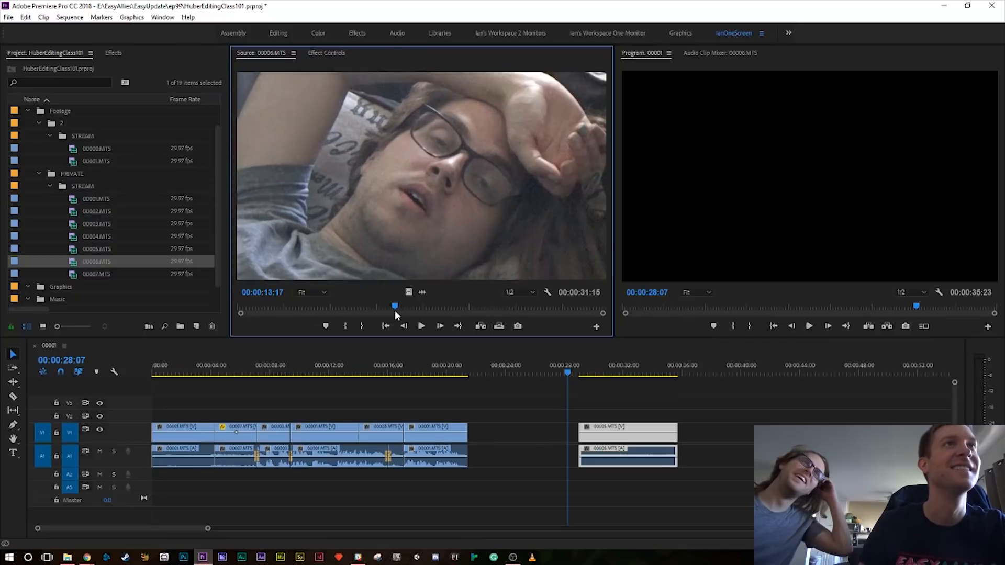
key("space")
key("space")
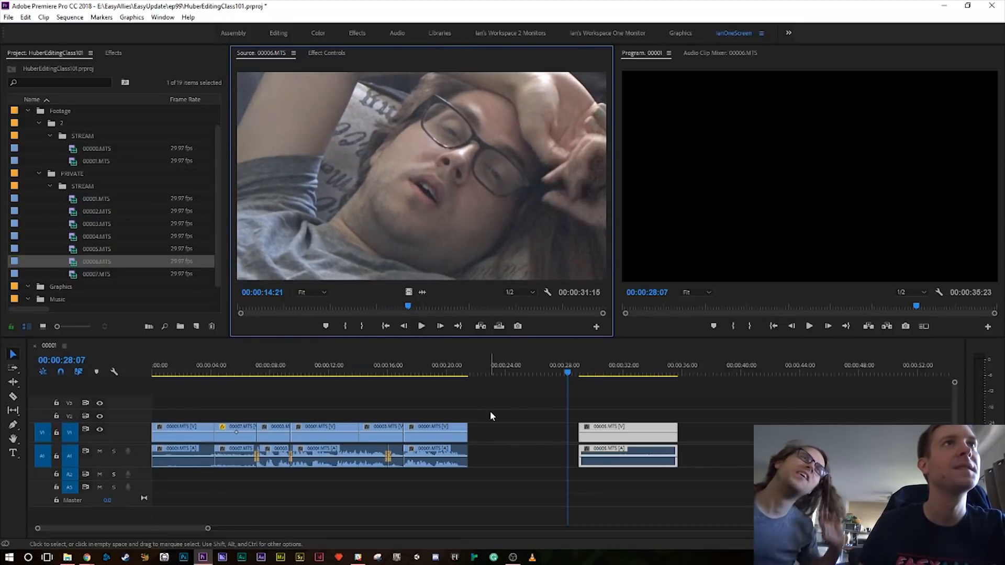
left_click_drag(408, 314, 377, 309)
key("space")
key("i")
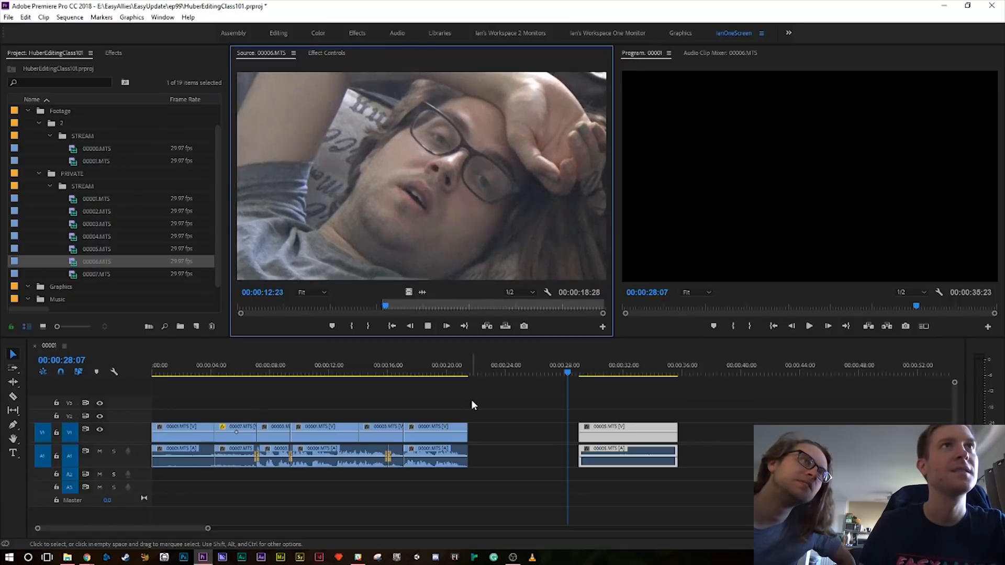
key("space")
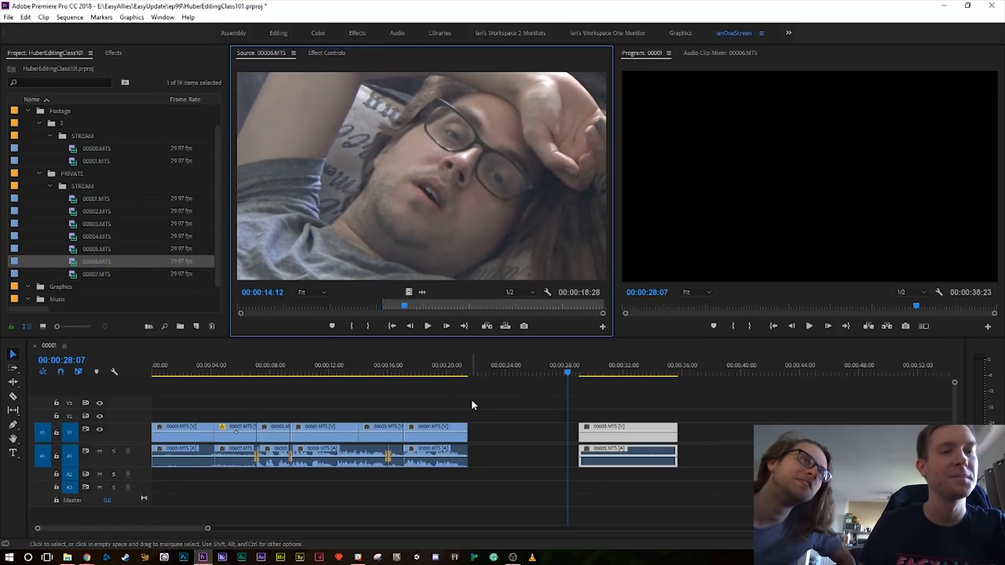
key("i")
key("space")
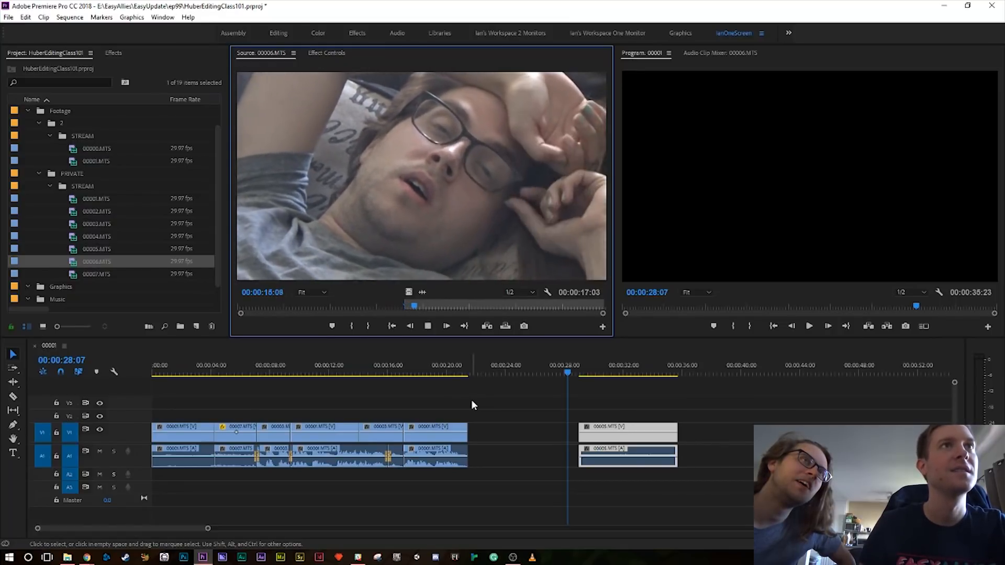
- Re-mark 00006.MTS from 00:00:13:22 to 00:00:19:29 and add the section with audio after the last clip before the sequence's gap
left_click_drag(423, 305, 397, 309)
key("i")
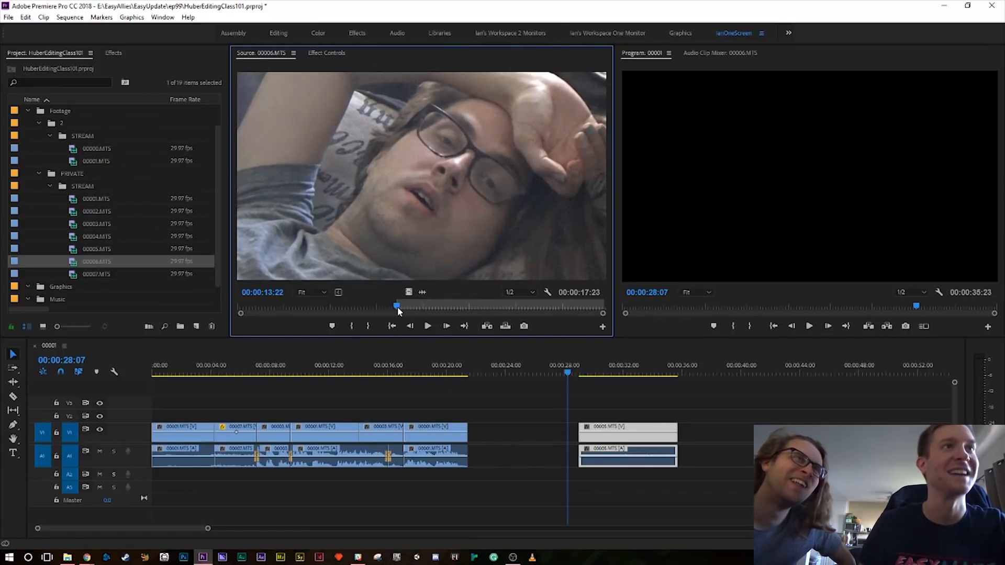
key("space")
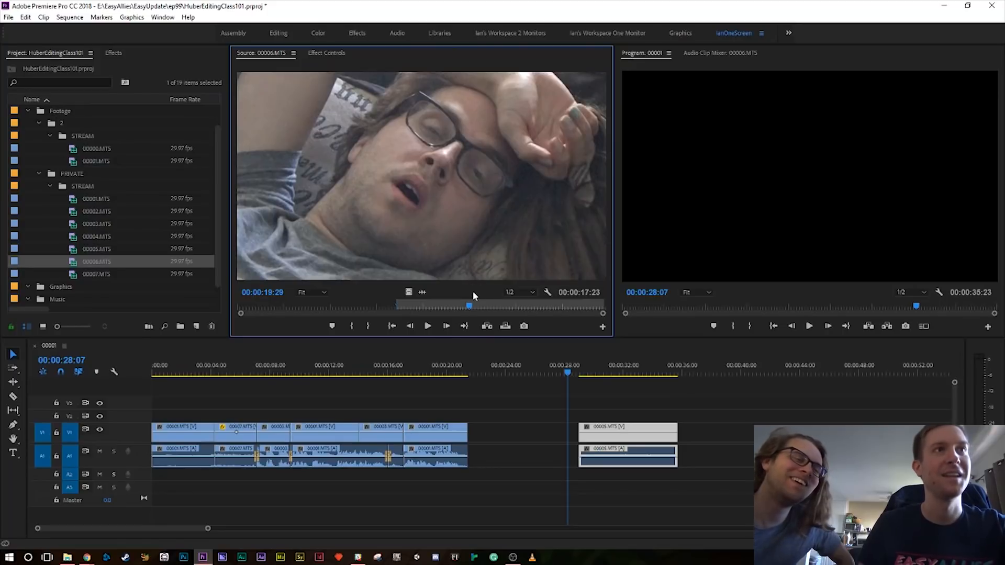
key("o")
left_click_drag(410, 227, 474, 440)
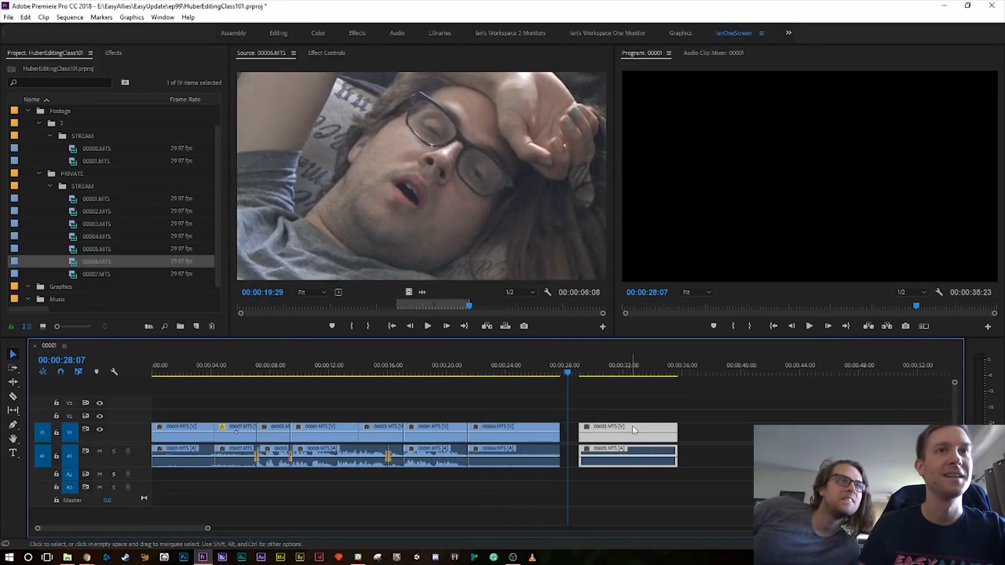
- Move the final 00005.MTS clip up against the new 00006.MTS clip and play back the added section
left_click_drag(649, 424, 631, 435)
left_click(445, 367)
key("space")
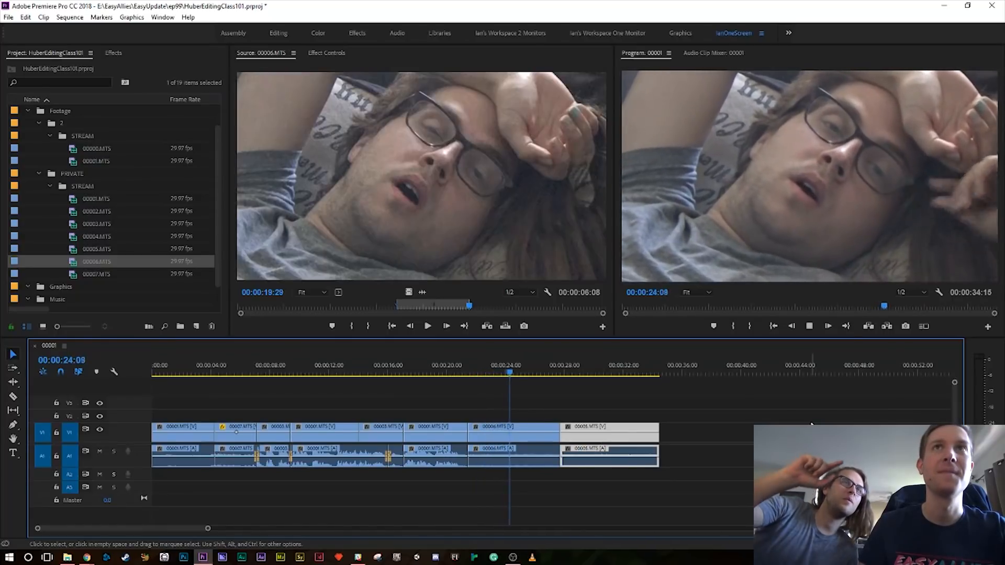
key("space")
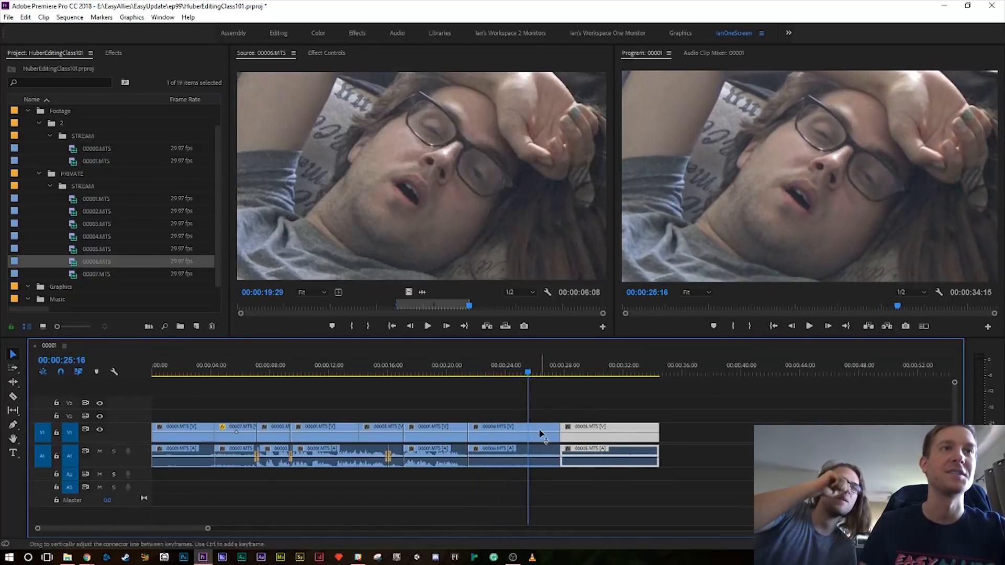
- Move the final 00006.MTS and 00005.MTS clips together later in the sequence so it ends at 00:00:44:22, leaving a gap before them
left_click(507, 440)
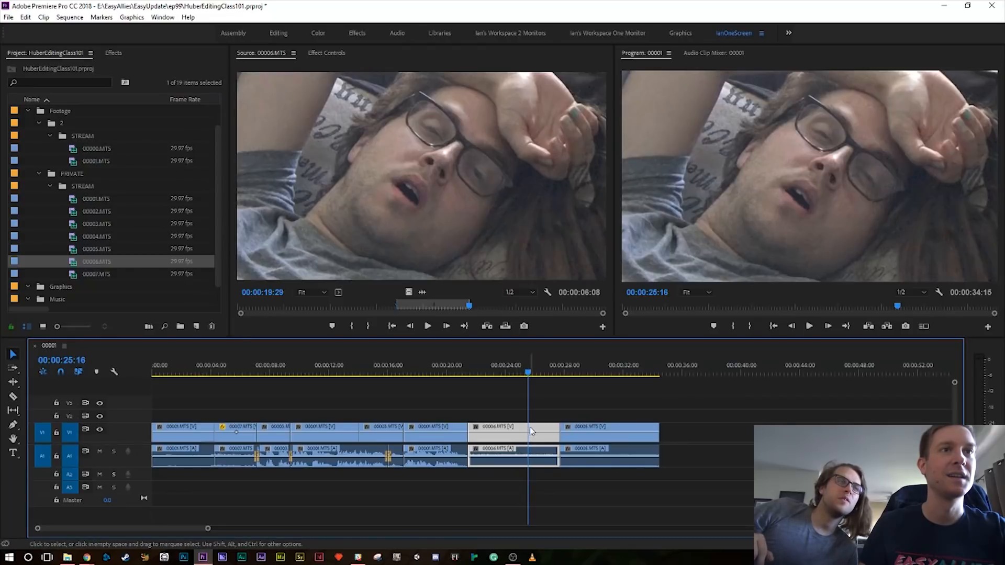
left_click(605, 395)
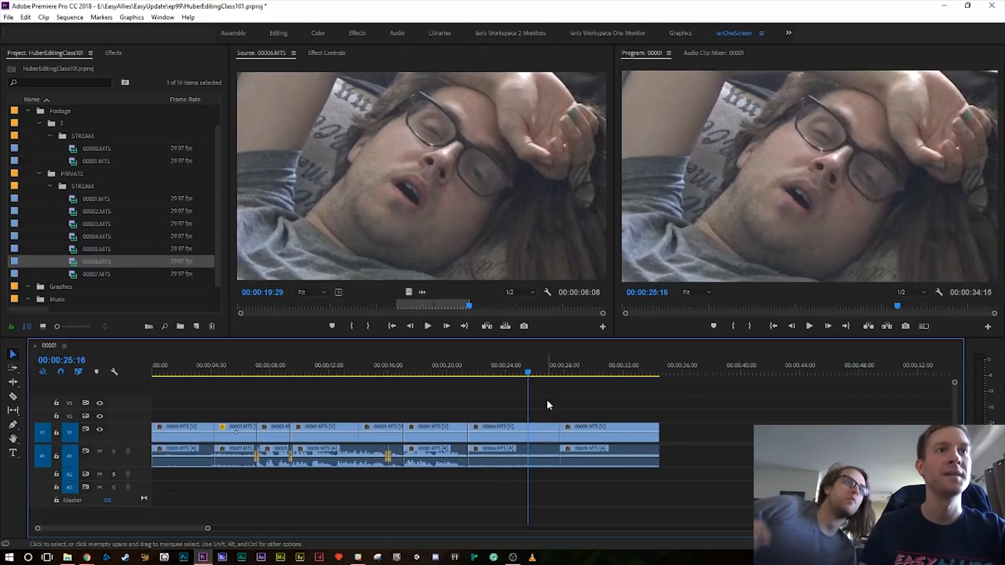
left_click_drag(500, 398, 640, 466)
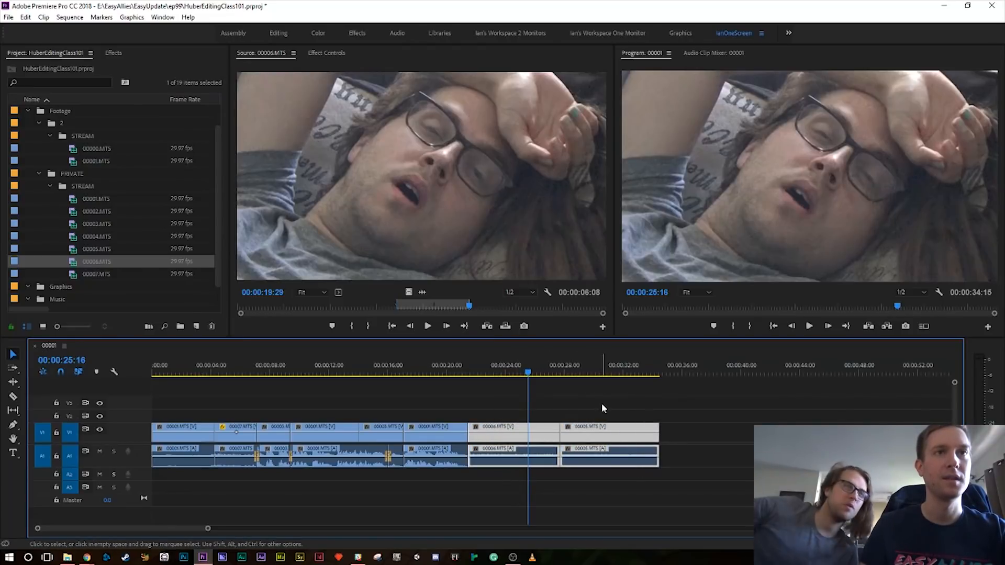
left_click_drag(548, 430, 679, 429)
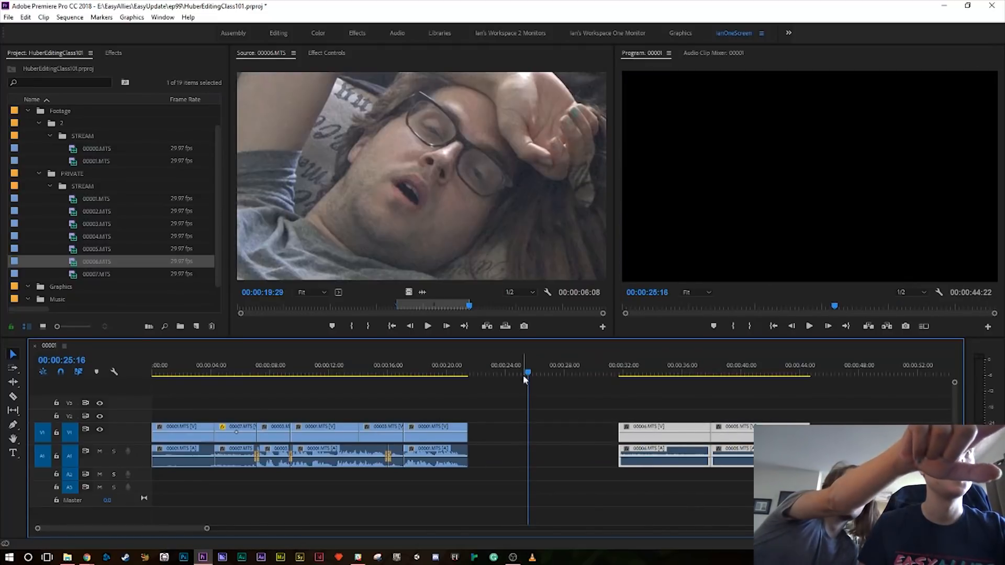
- Extend the end of the wide couch shot before the gap, together with its audio
left_click_drag(467, 428, 475, 428)
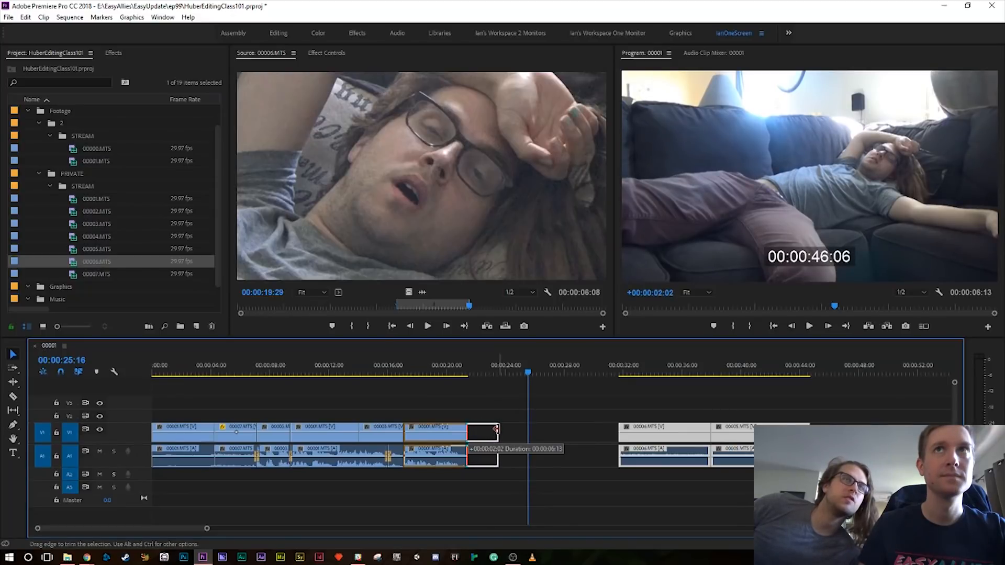
left_click_drag(488, 430, 490, 430)
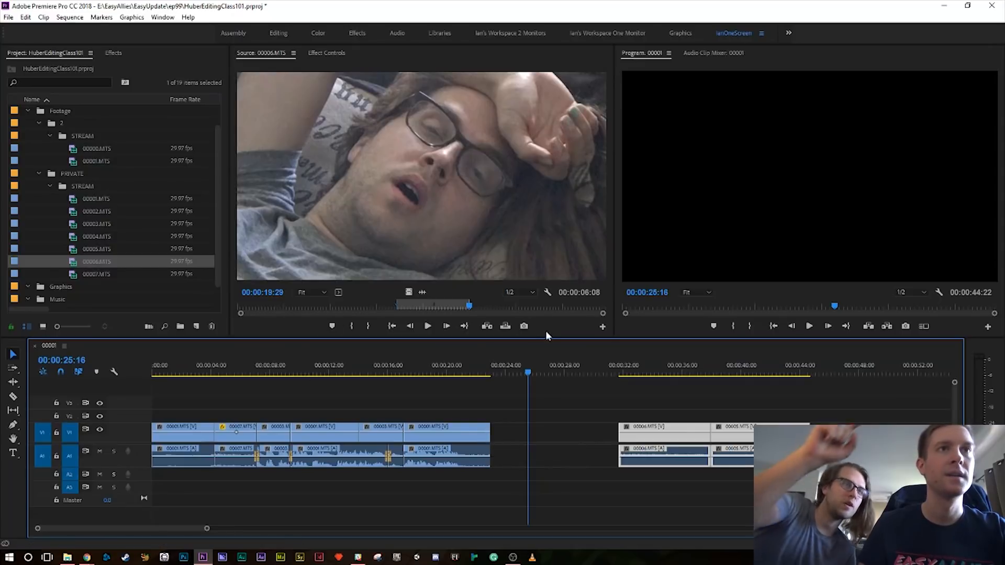
left_click_drag(525, 372, 509, 372)
- Check the PRIVATE source clips for the reaction footage and load 00003.MTS as the source
double_click(95, 273)
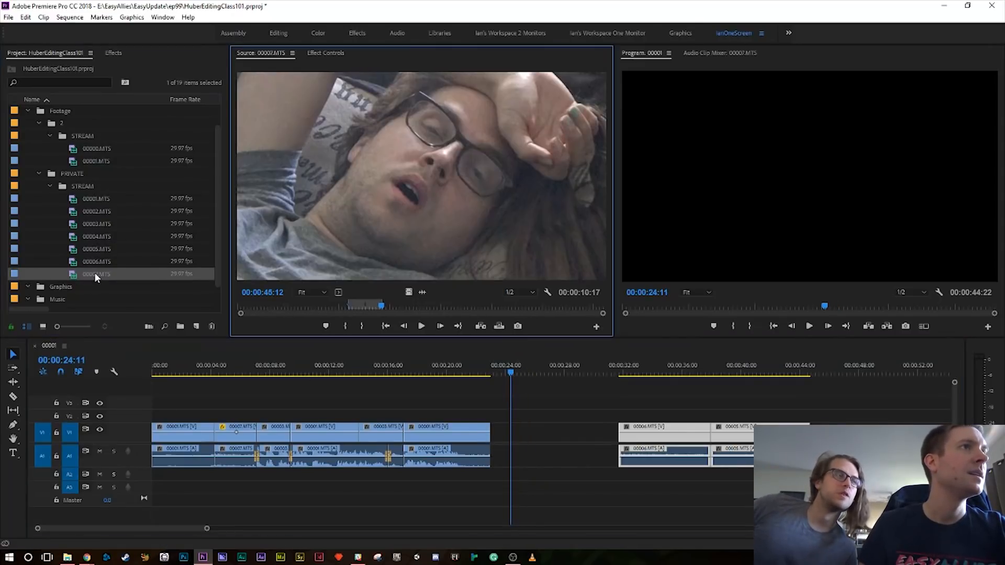
double_click(93, 203)
double_click(94, 213)
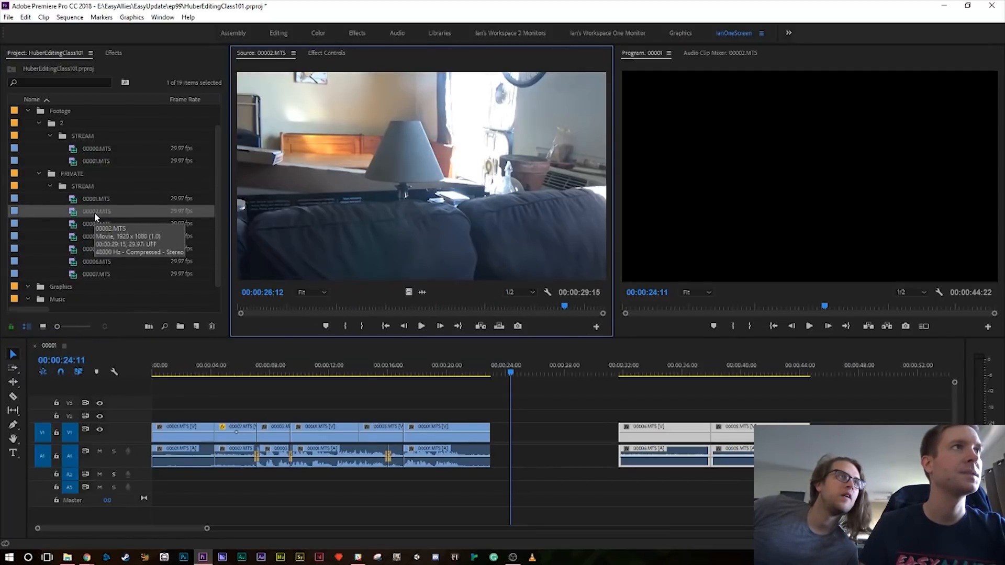
double_click(98, 223)
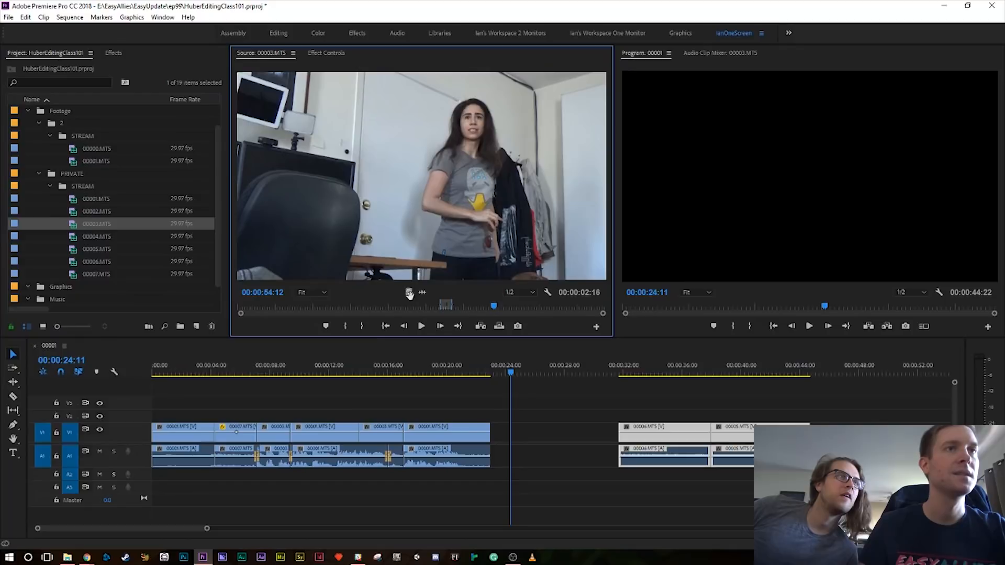
- Play the end of the wide couch shot and trim its end, with audio, to 00:00:22:04
left_click(423, 365)
key("space")
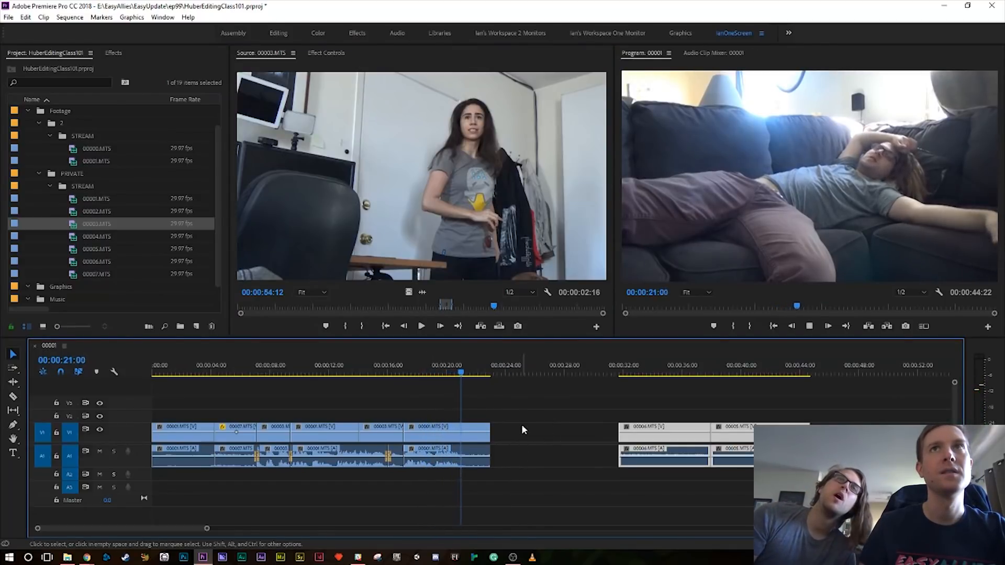
key("space")
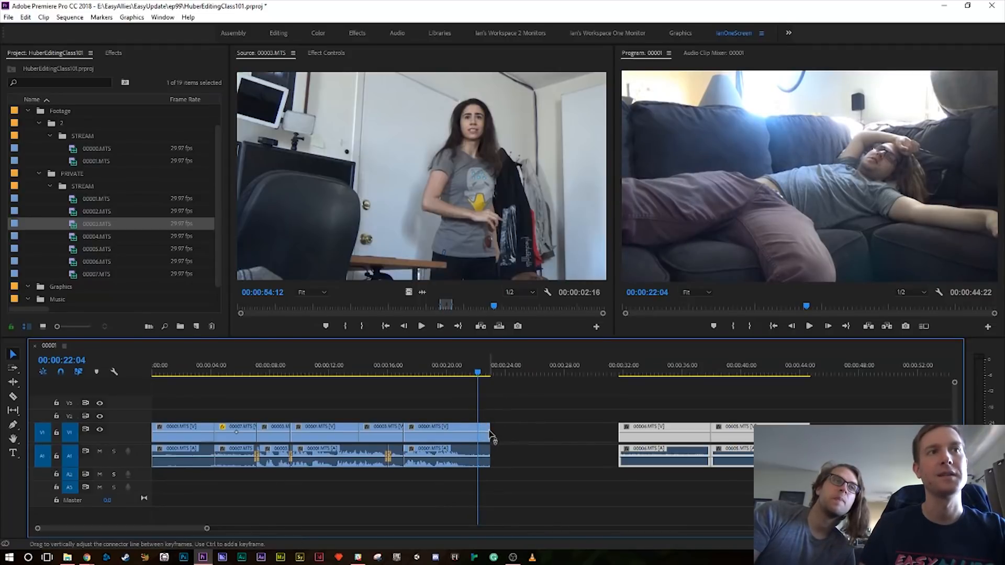
left_click_drag(489, 425, 478, 426)
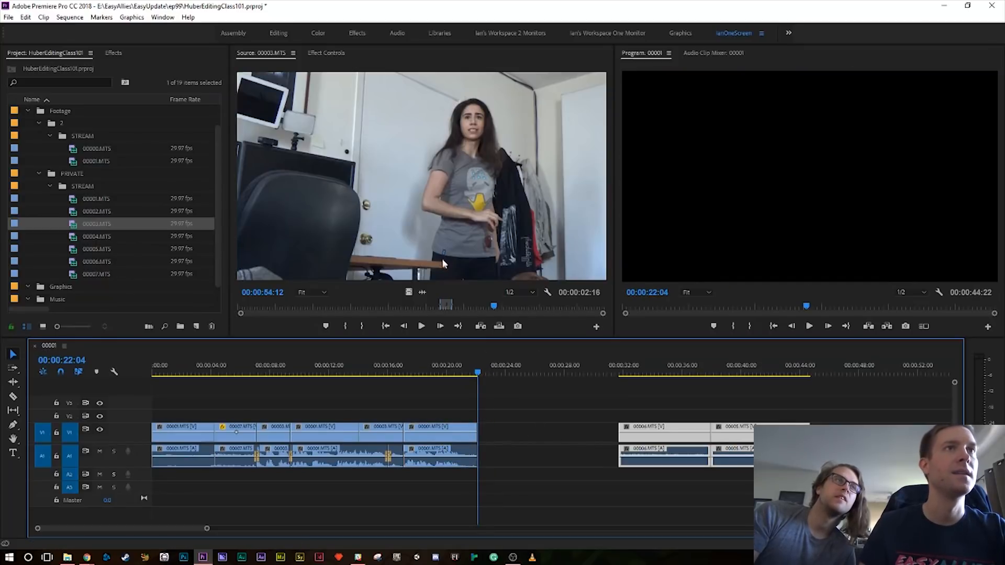
- Examine 00003.MTS for a usable reaction shot, playing and scrubbing from 00:00:54:12 onward and then its earlier part
left_click(449, 212)
key("space")
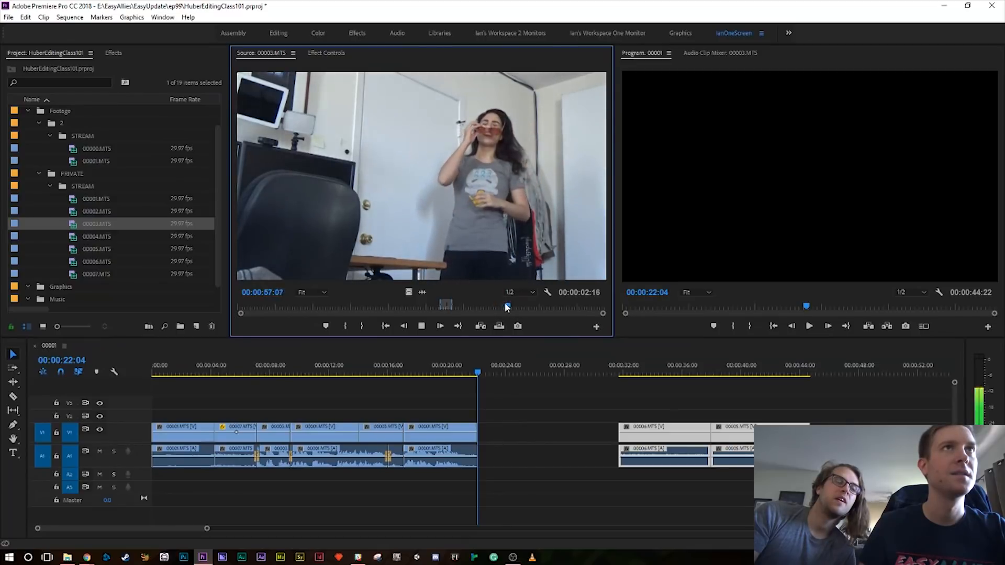
left_click_drag(507, 308, 542, 310)
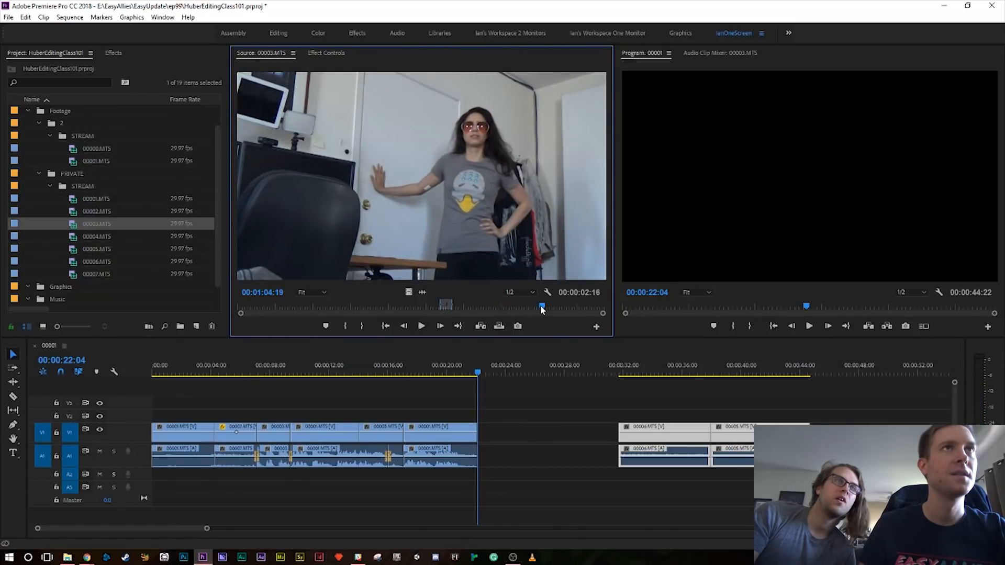
left_click_drag(543, 309, 576, 306)
key("space")
key("space")
key("space")
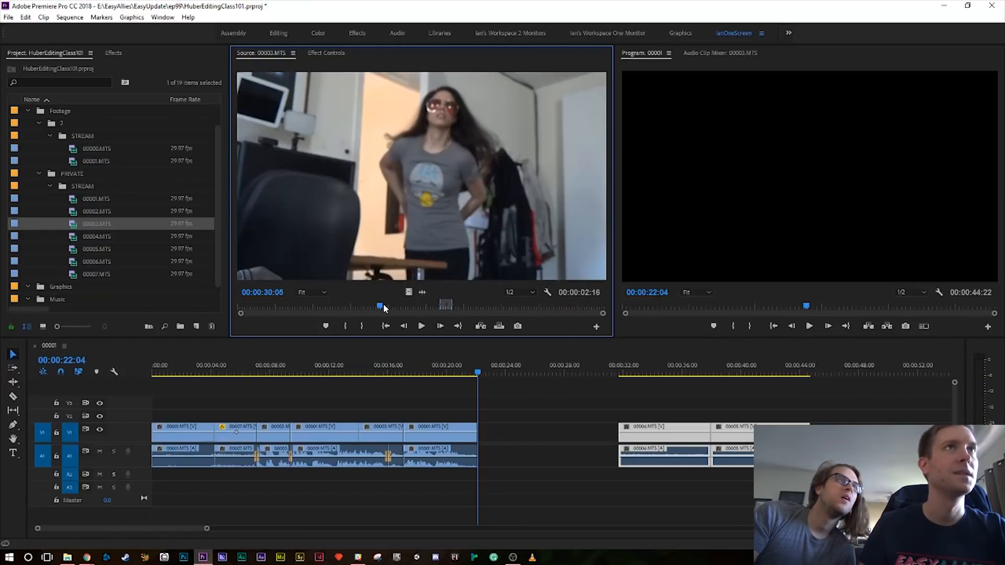
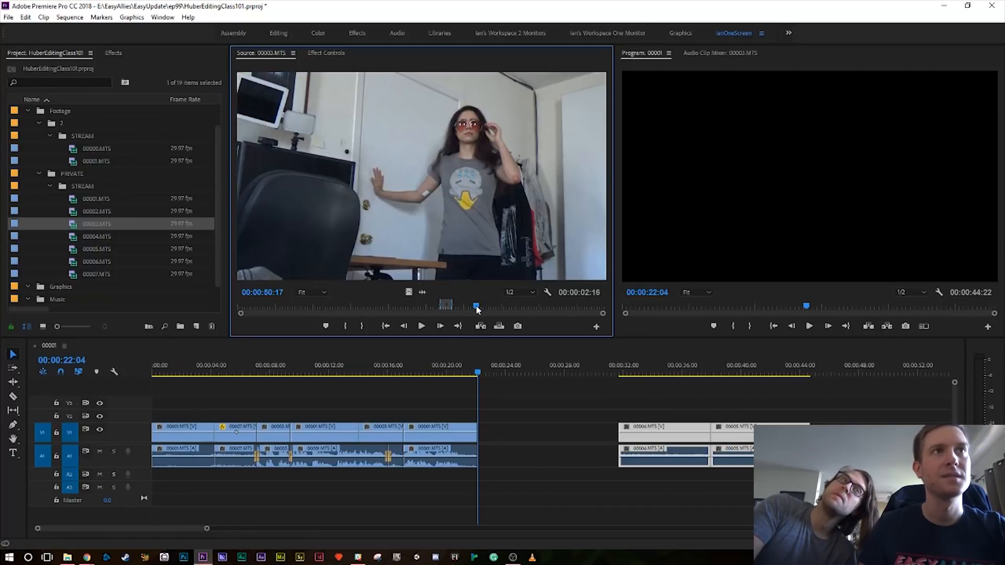
- Find the start of the sunglasses reaction in 00003.MTS and mark the in point at 00:00:48:13
left_click_drag(476, 310, 473, 310)
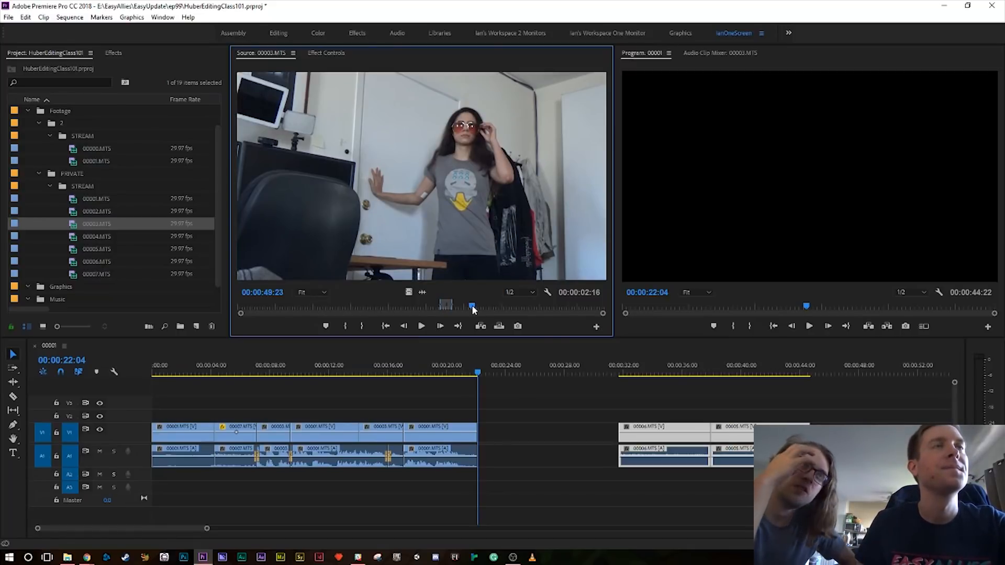
left_click_drag(473, 310, 464, 310)
key("space")
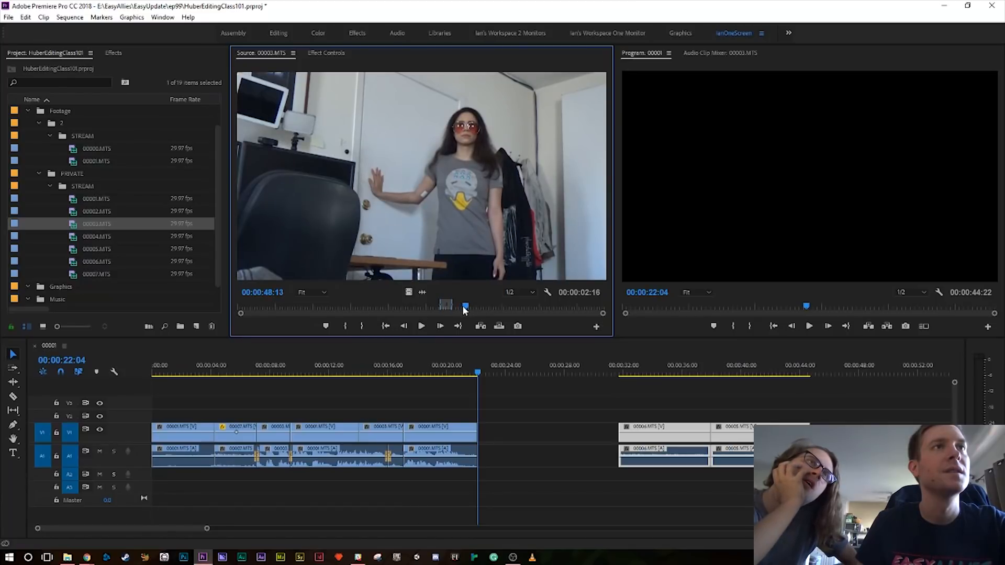
key("i")
- Review the reaction in 00003.MTS and mark the out point at 00:00:50:04, before the sunglasses come off
key("space")
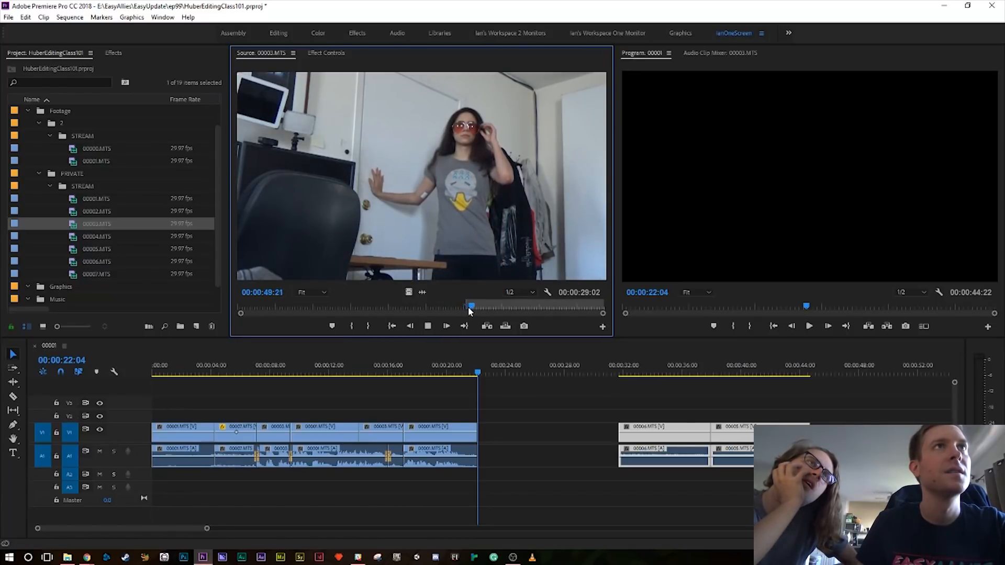
key("space")
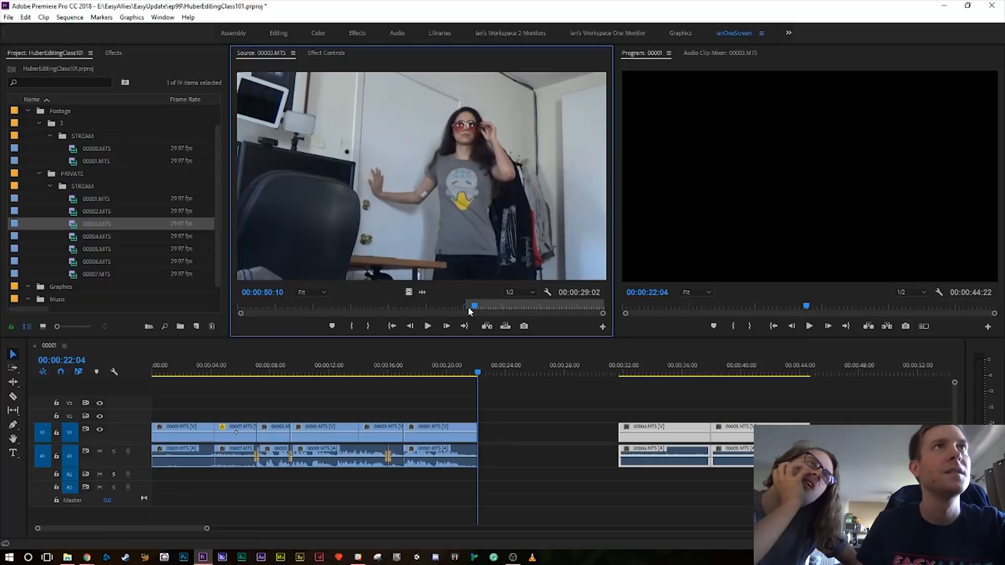
key("space")
key("space")
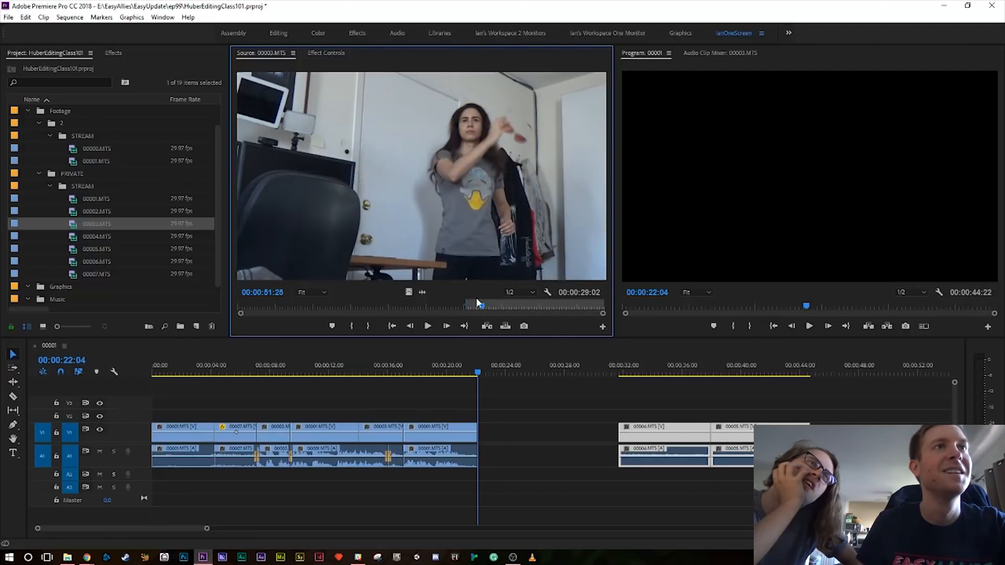
left_click_drag(481, 306, 470, 309)
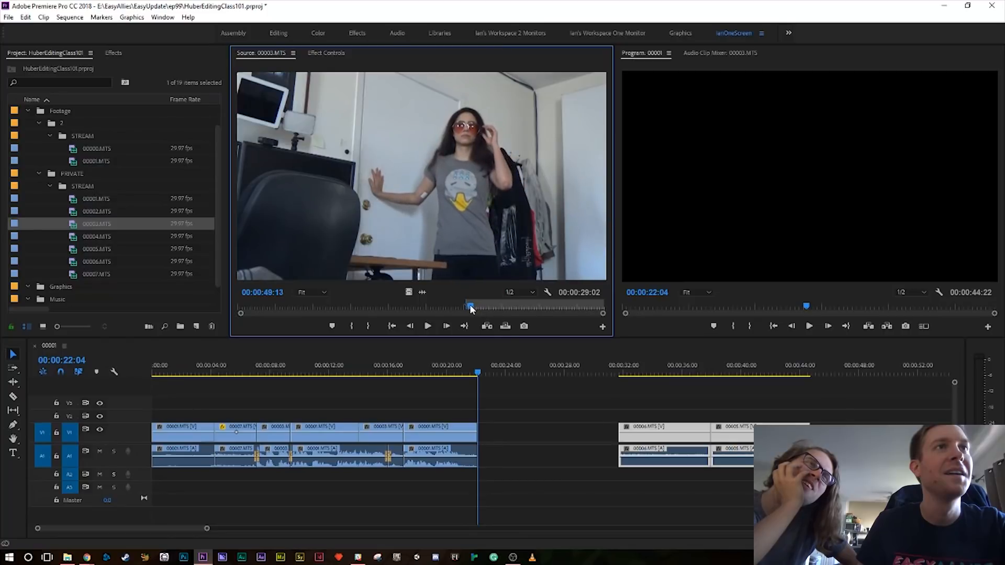
key("space")
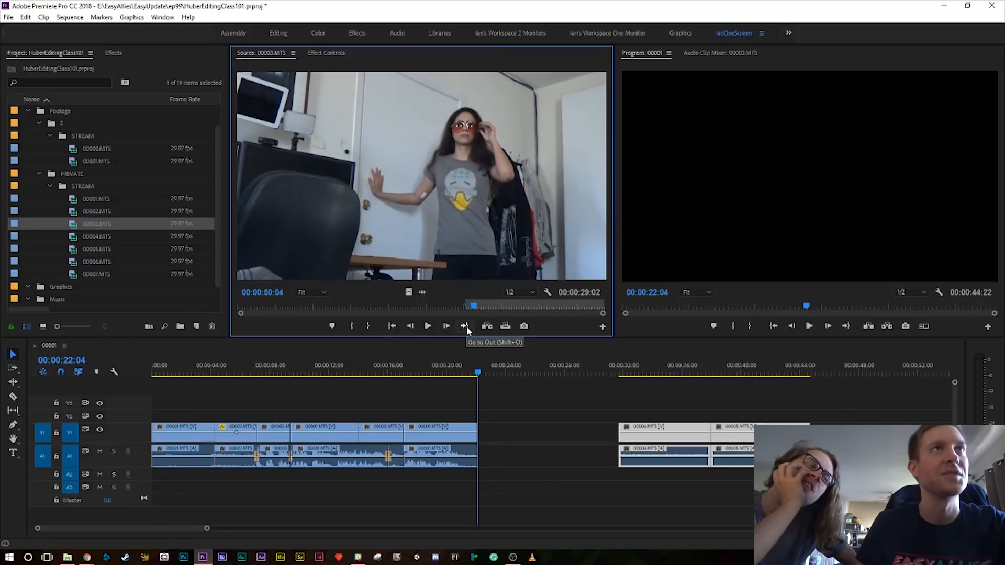
key("o")
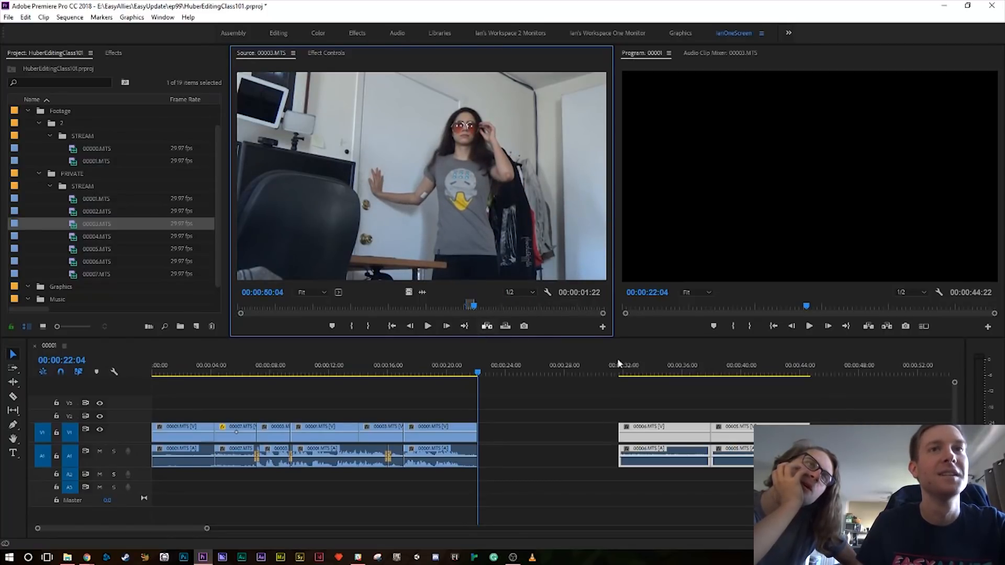
- Add the marked 00003.MTS section at 00:00:22:04 and move the final two clips up against its end
left_click_drag(461, 253, 489, 445)
left_click_drag(635, 436, 567, 429)
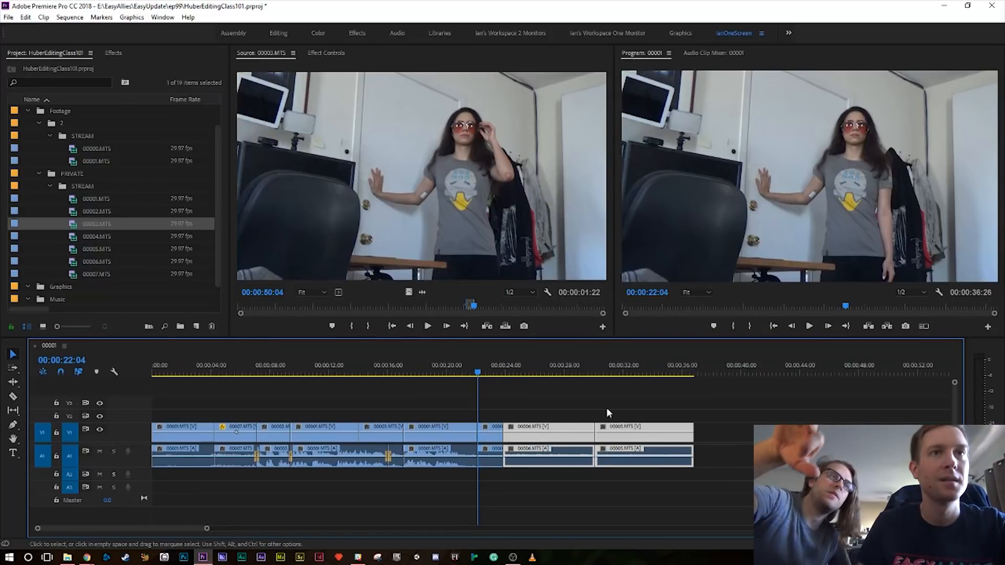
- Move the final two clips later to reopen a gap after the reaction shot, and close it with Ripple Delete
left_click_drag(642, 432, 725, 430)
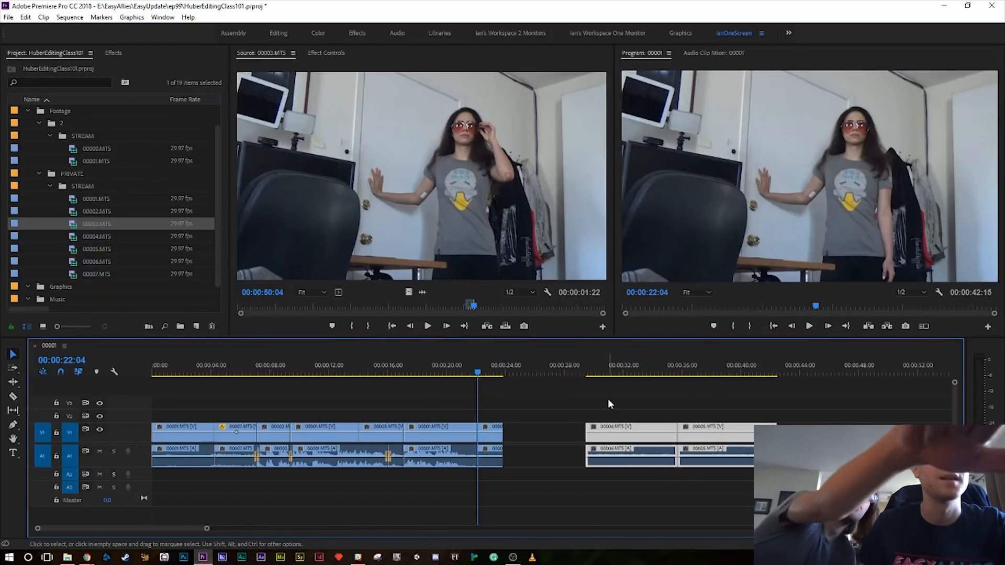
right_click(522, 435)
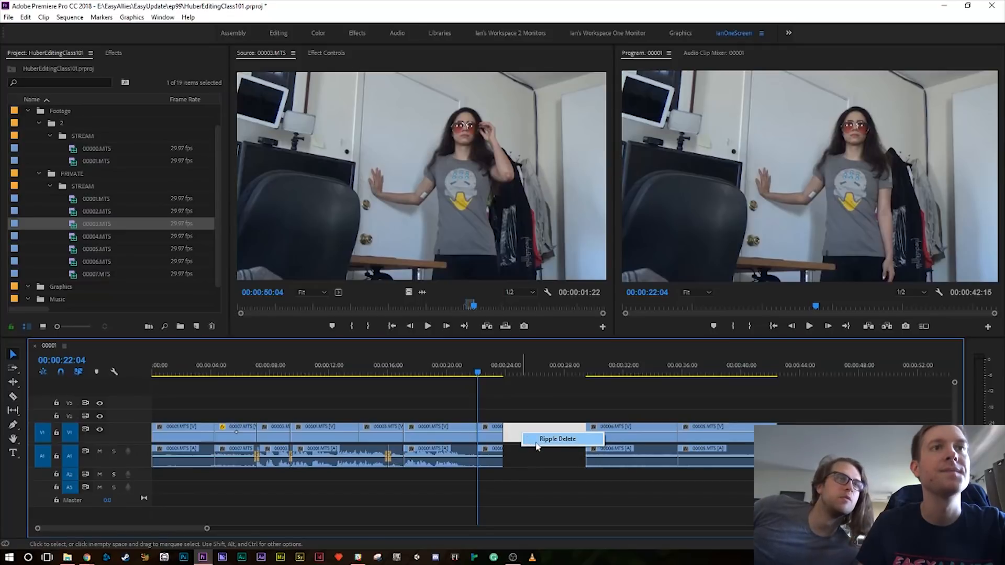
left_click(557, 440)
- Play the sequence from 00:00:19:27 to its end to review the new reaction shot and the takes following it
left_click(483, 376)
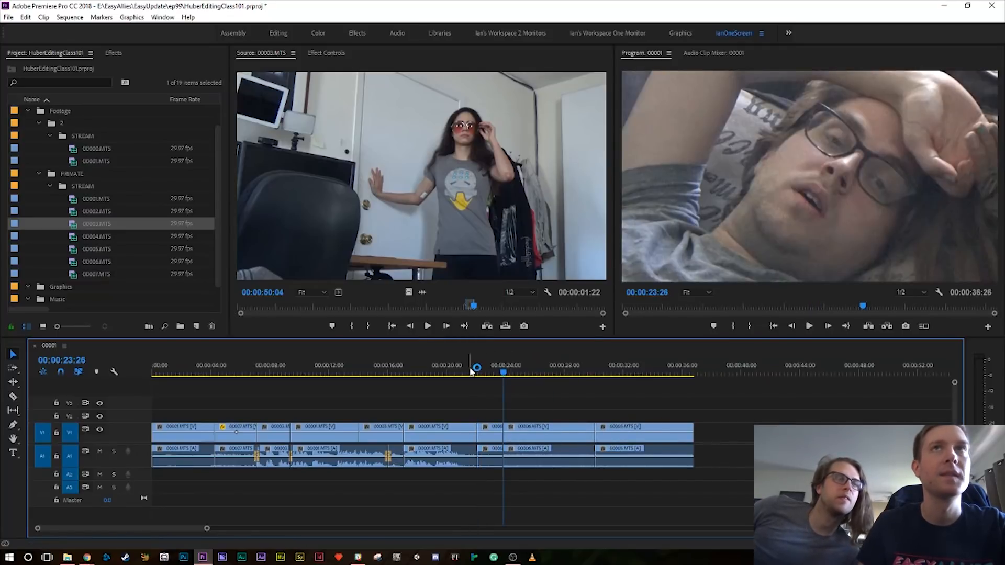
left_click_drag(470, 362, 446, 373)
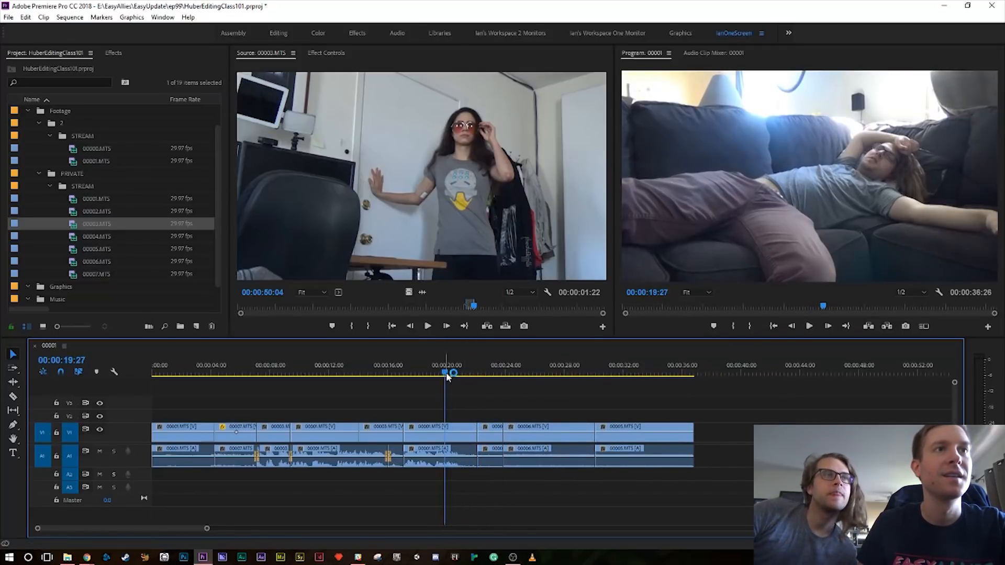
key("space")
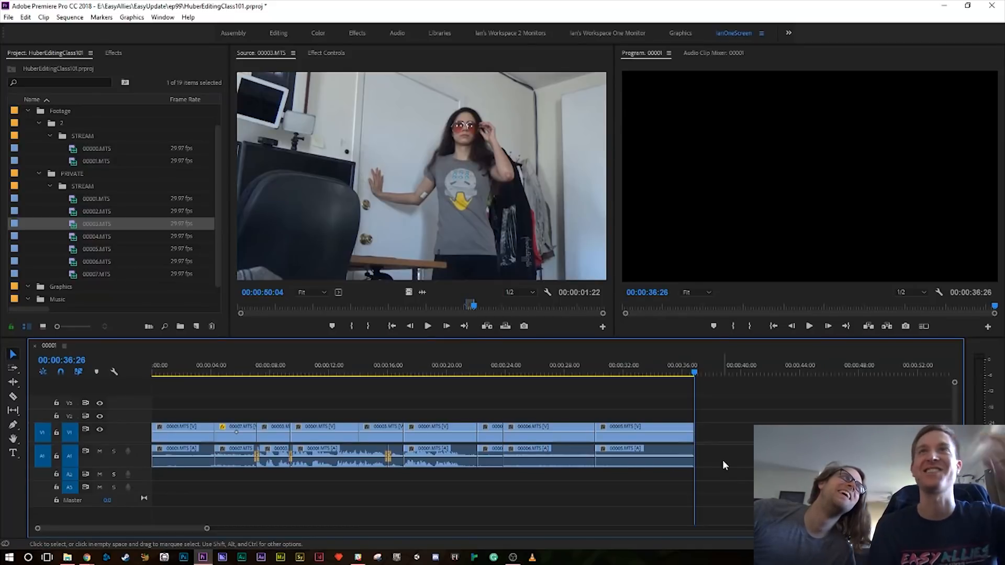
- Cut the 00006.MTS clip at 00:00:27:26 in the sequence and ripple delete the portion after the cut
left_click(445, 369)
key("space")
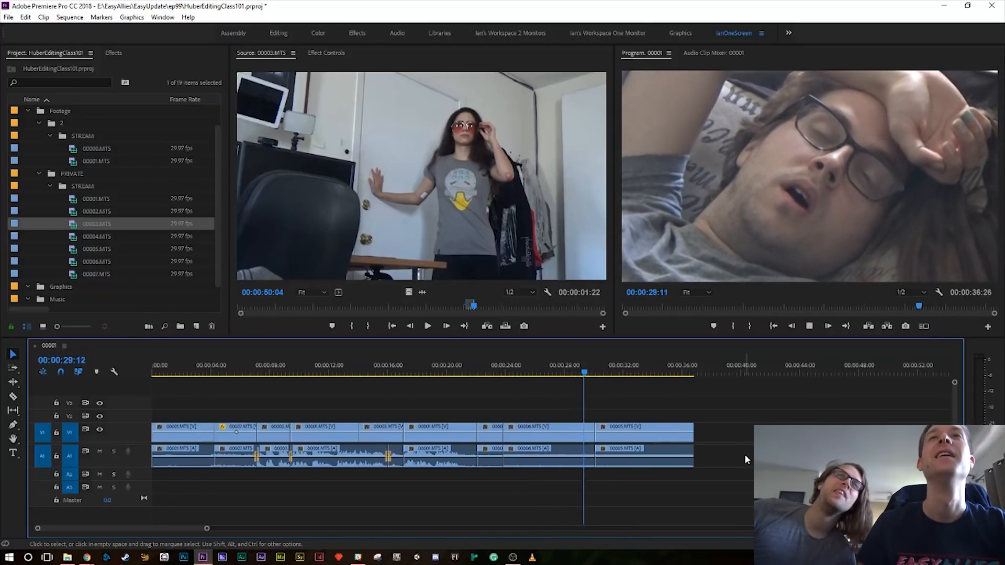
key("space")
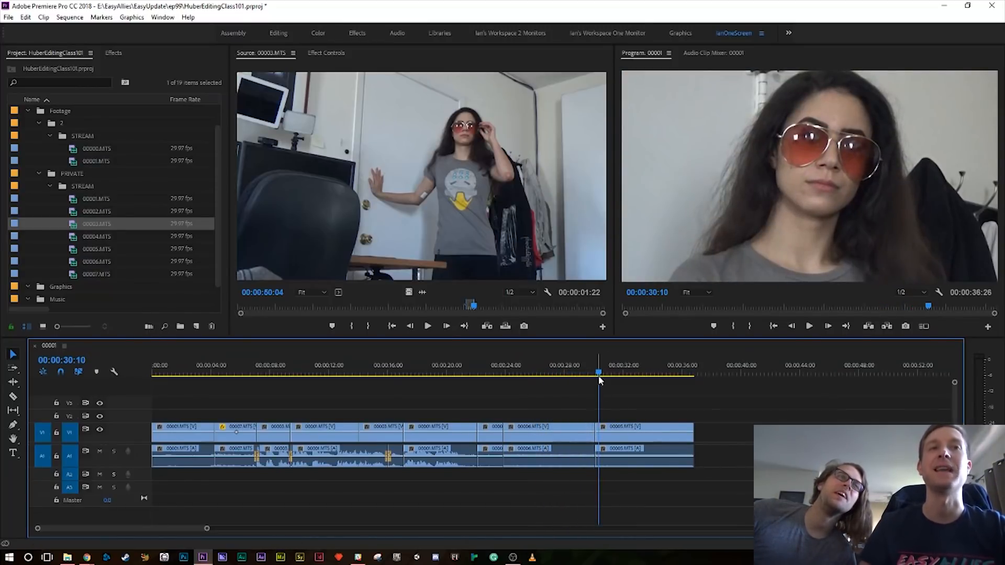
left_click_drag(599, 376, 545, 375)
key("space")
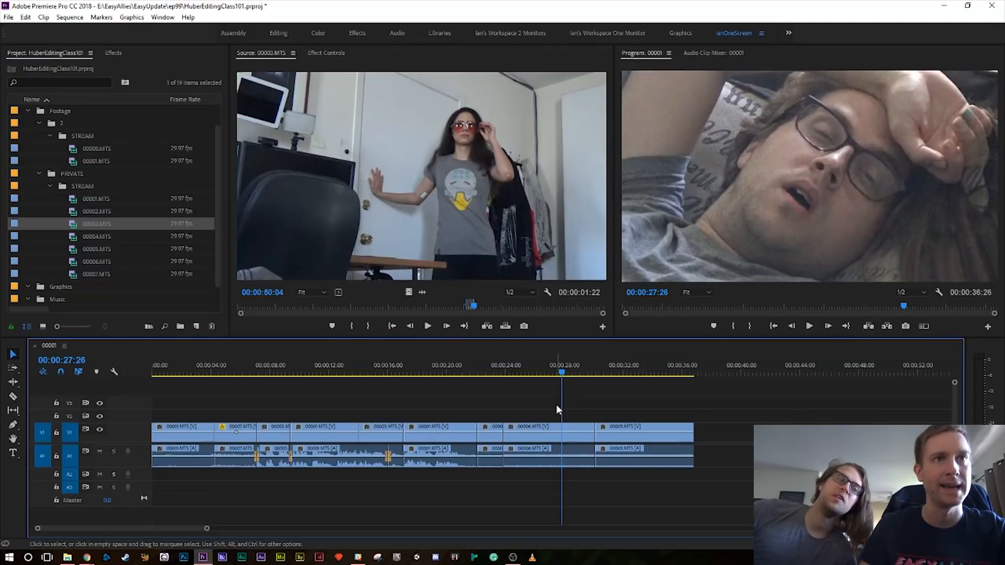
key("ctrl+k")
left_click(579, 450)
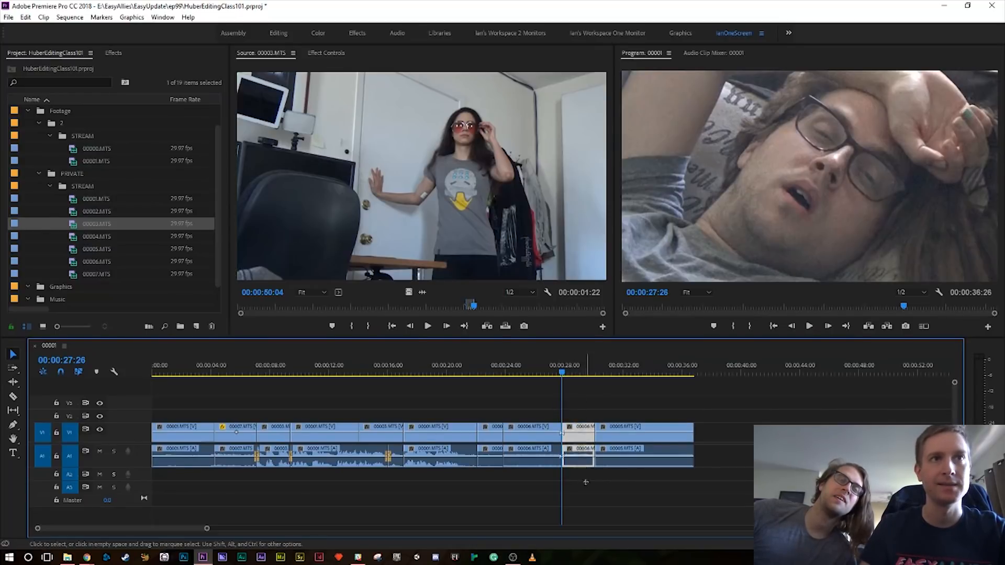
key("shift+Delete")
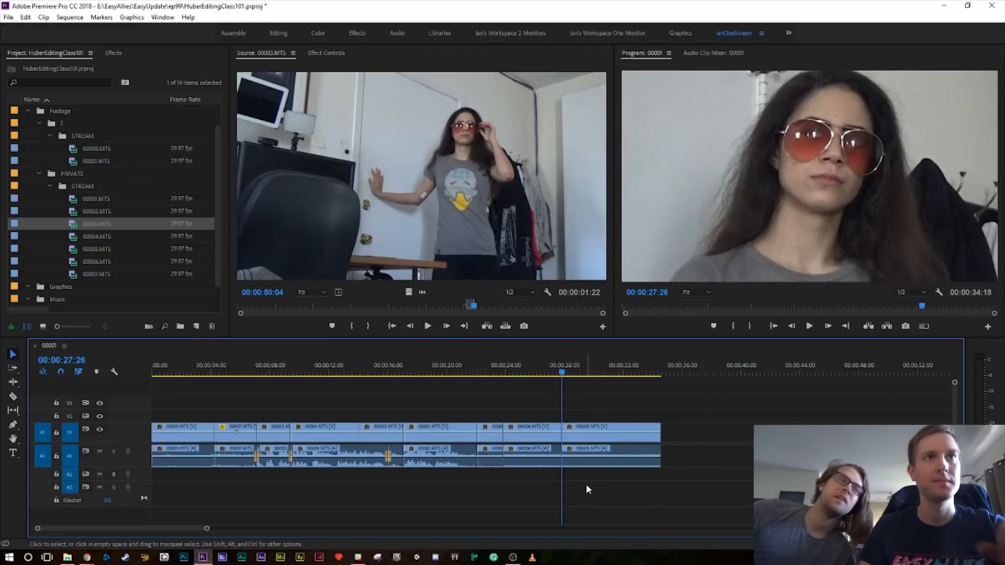
- Play the sequence through the shortened 00006.MTS clip to the end, and save the project
left_click(514, 374)
key("space")
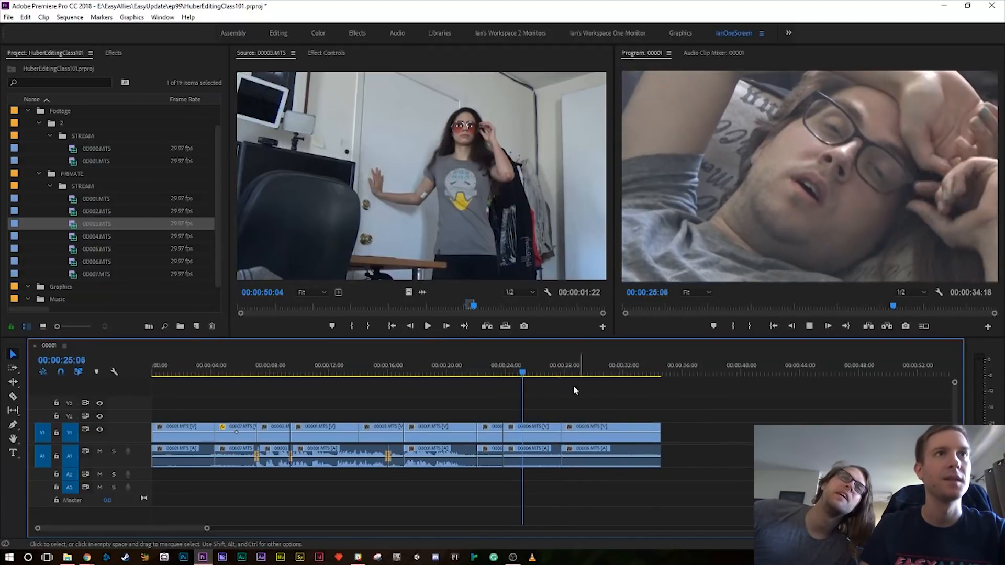
left_click(466, 366)
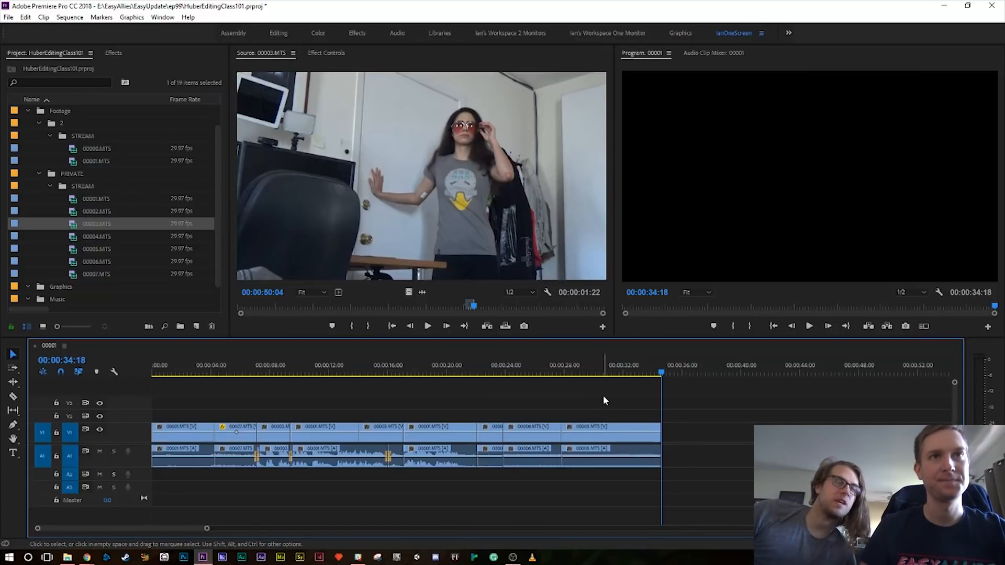
key("ctrl+s")
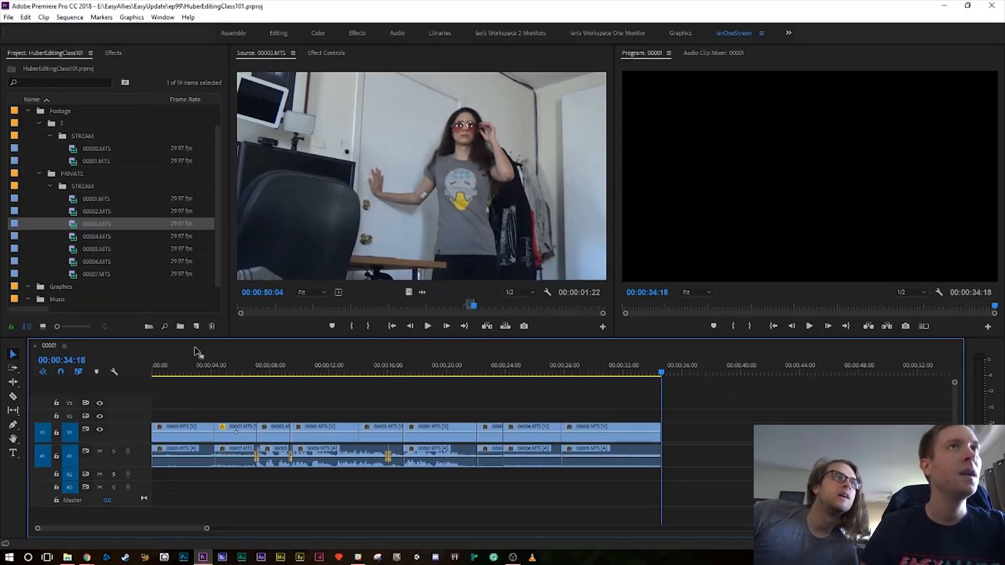
- Compare the 00003.MTS footage after 00:00:50:04 with the sequence's final take from 00:00:30:11 onward
left_click(451, 242)
key("space")
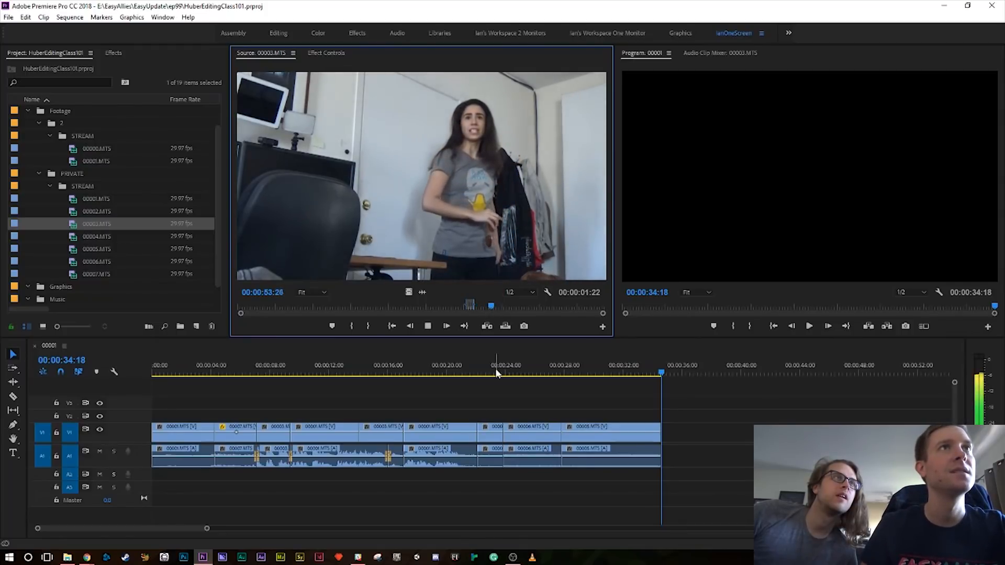
key("space")
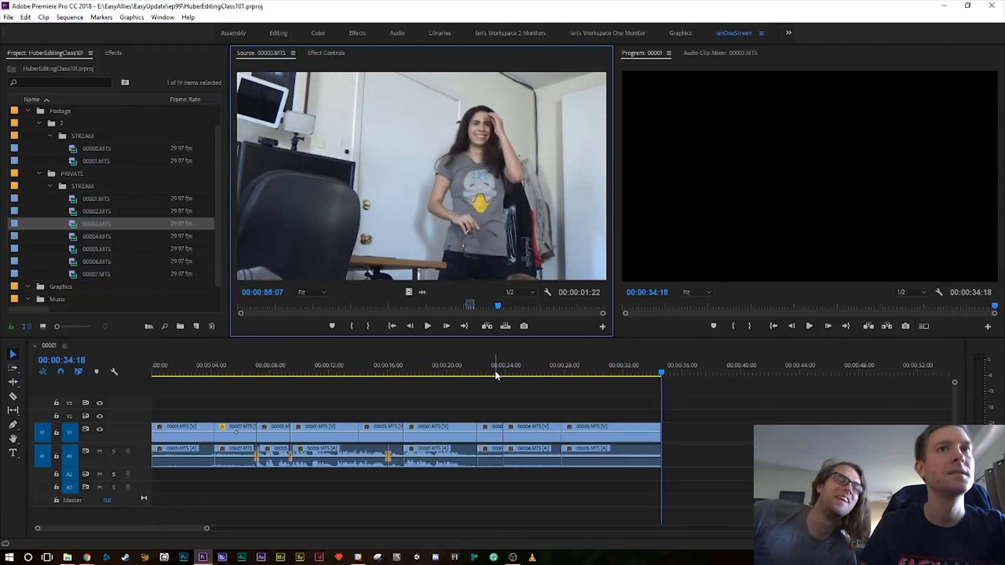
left_click_drag(661, 373, 600, 374)
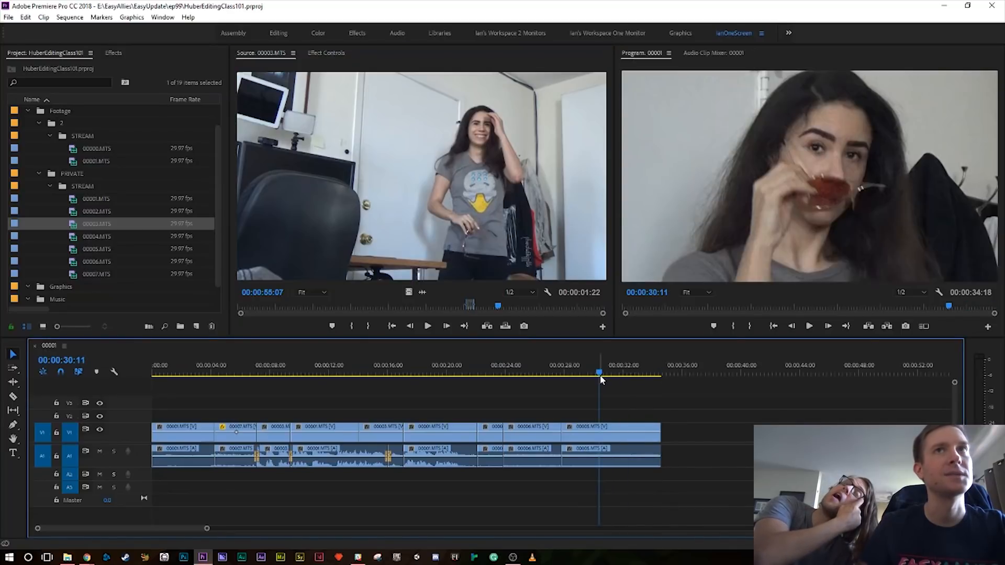
key("space")
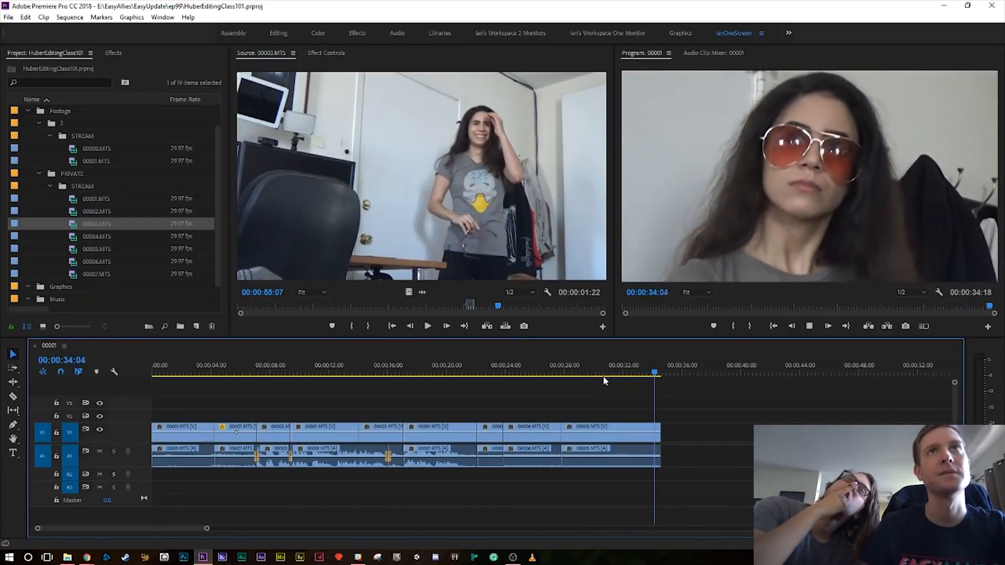
left_click(473, 247)
left_click_drag(501, 312, 482, 308)
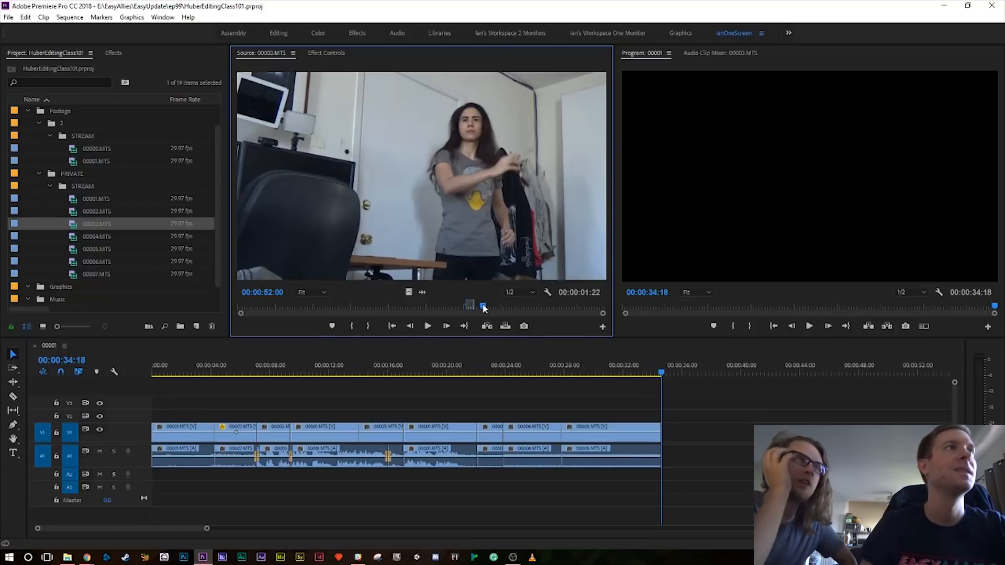
- Look through the source clips 00004.MTS, 00005.MTS, 00002.MTS and 00001.MTS for another usable shot
double_click(94, 236)
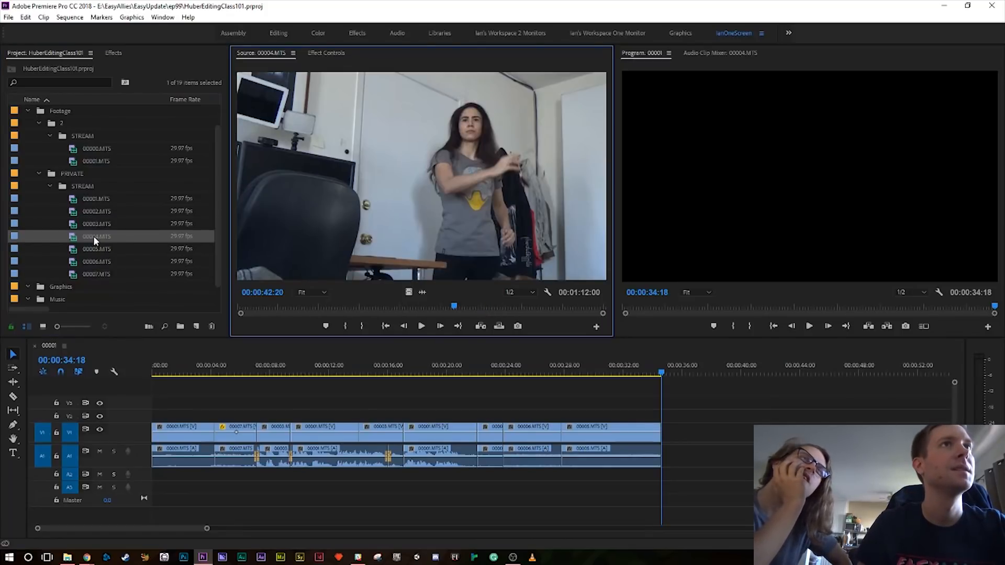
left_click_drag(440, 309, 365, 313)
key("space")
key("space")
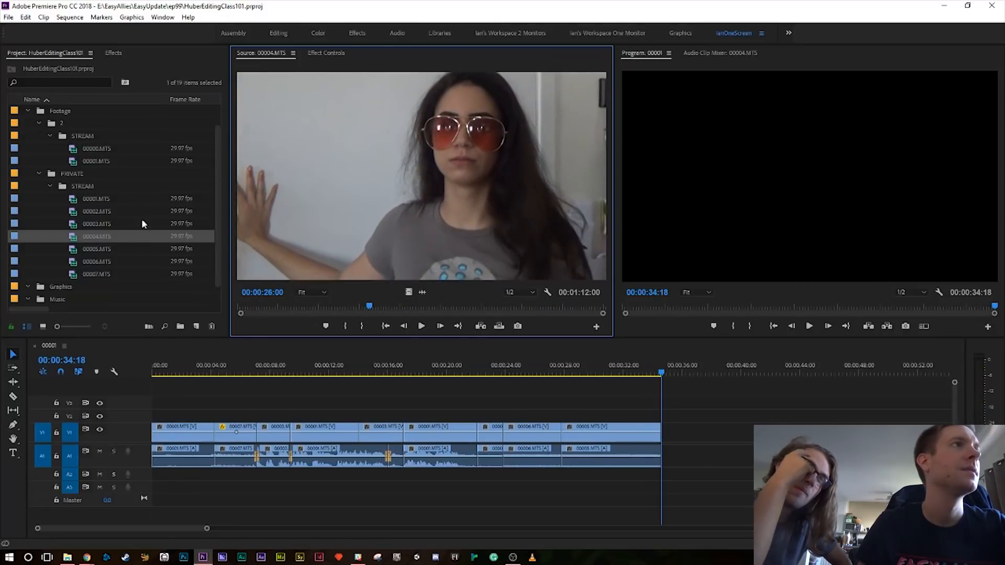
double_click(110, 249)
mouse_move(263, 305)
left_mouse_down()
mouse_move(248, 310)
mouse_move(262, 303)
left_mouse_up()
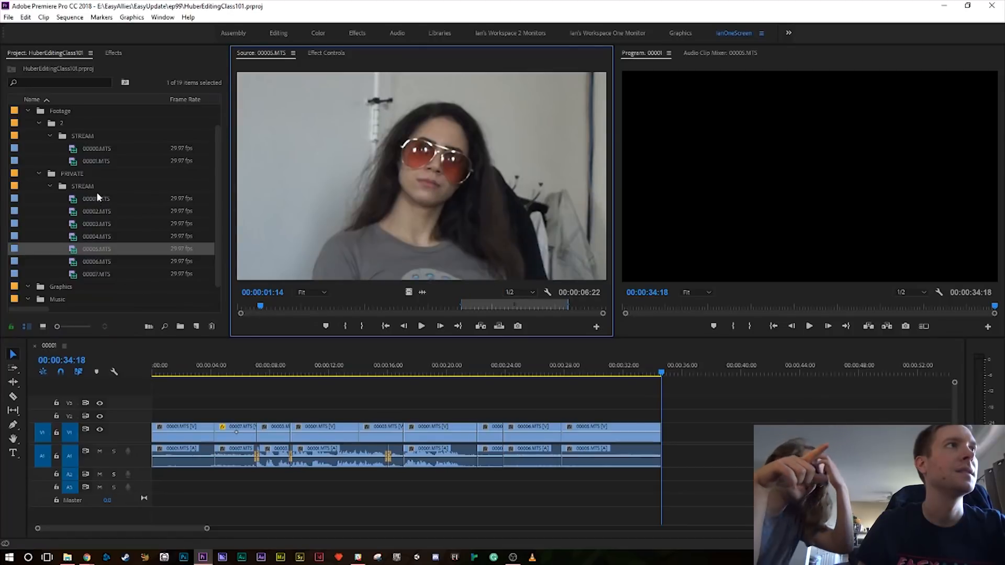
double_click(100, 209)
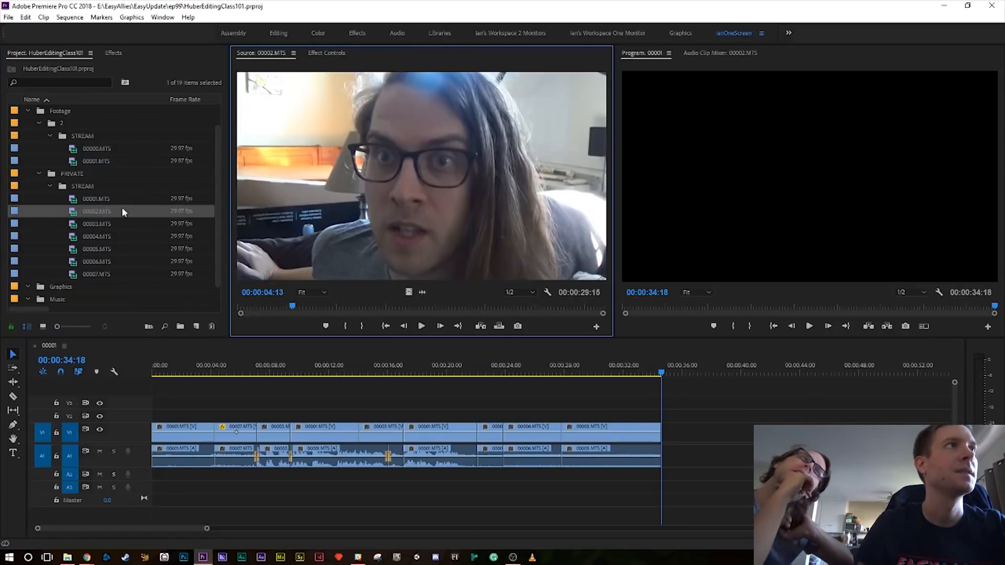
double_click(117, 196)
left_click(465, 301)
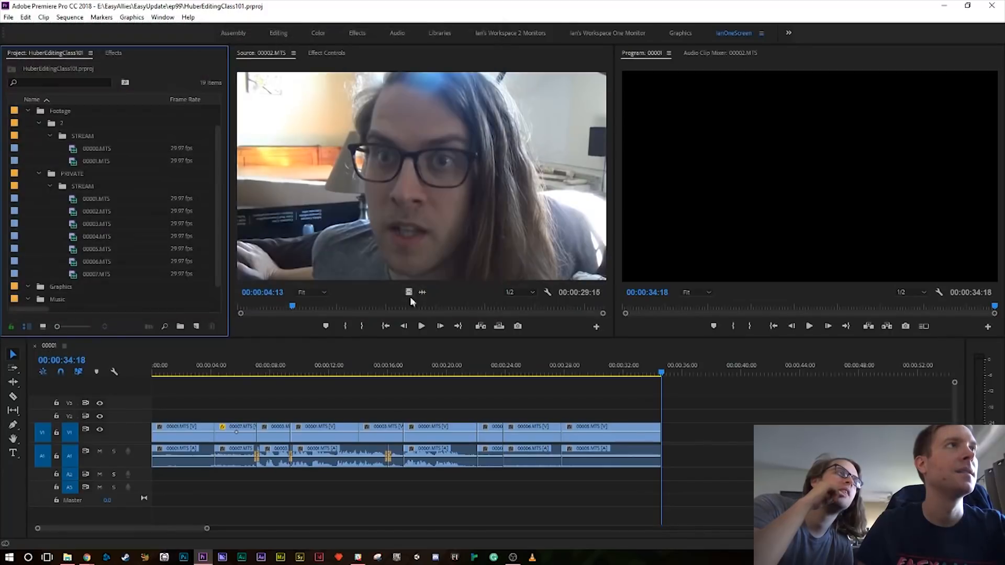
double_click(110, 197)
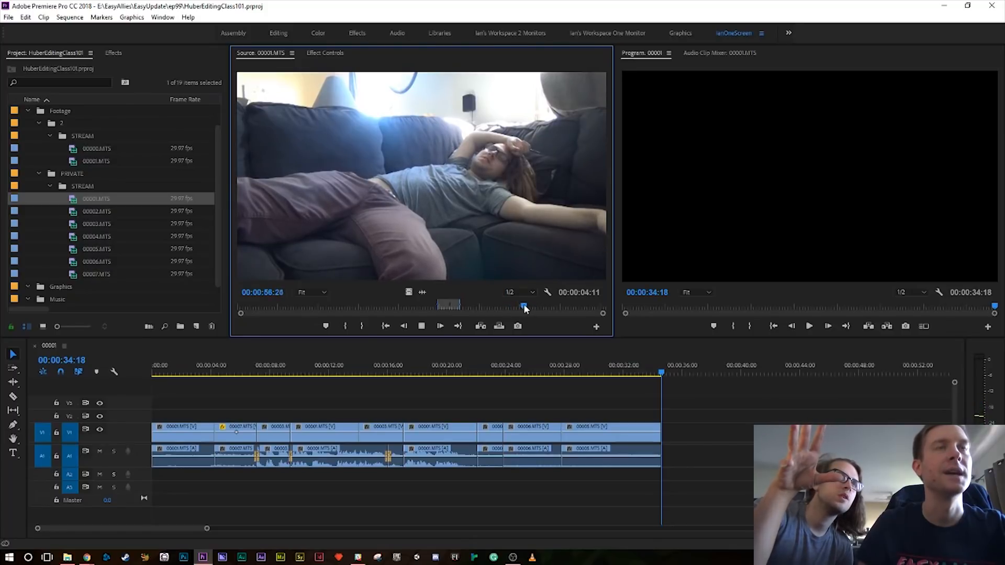
- Review the opening three seconds of 00002.MTS from its first frame
double_click(109, 211)
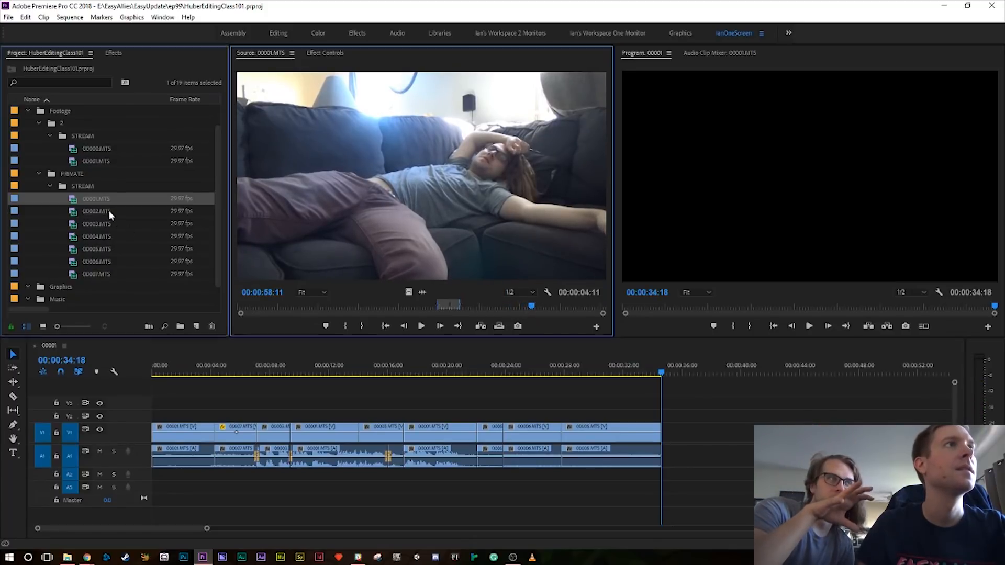
double_click(108, 210)
left_click_drag(287, 303, 242, 312)
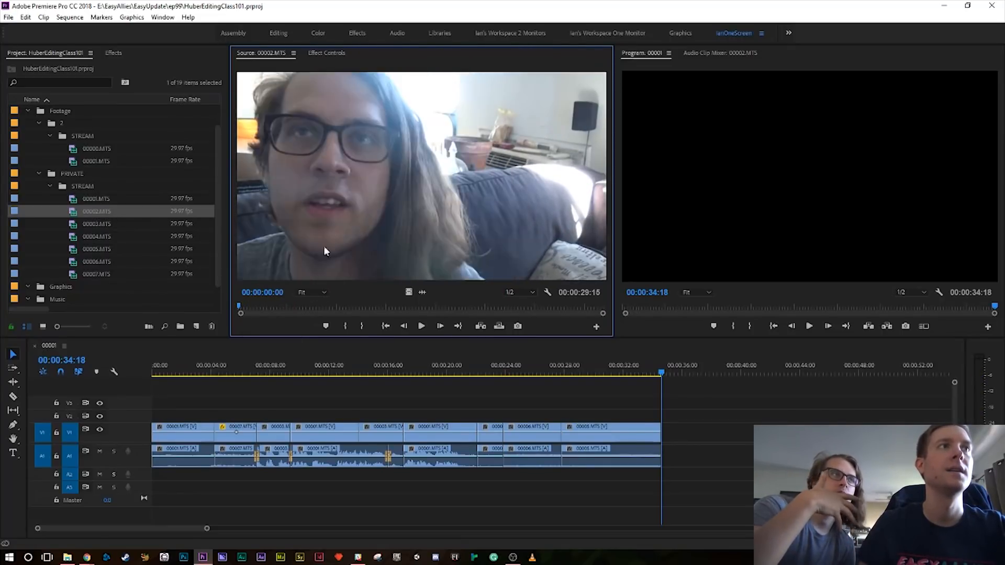
key("space")
key("space")
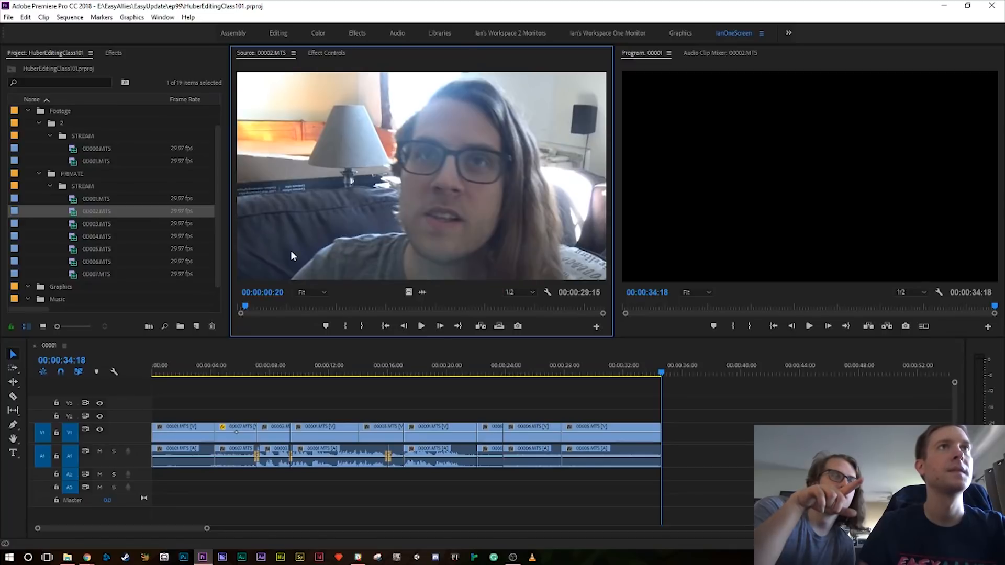
key("space")
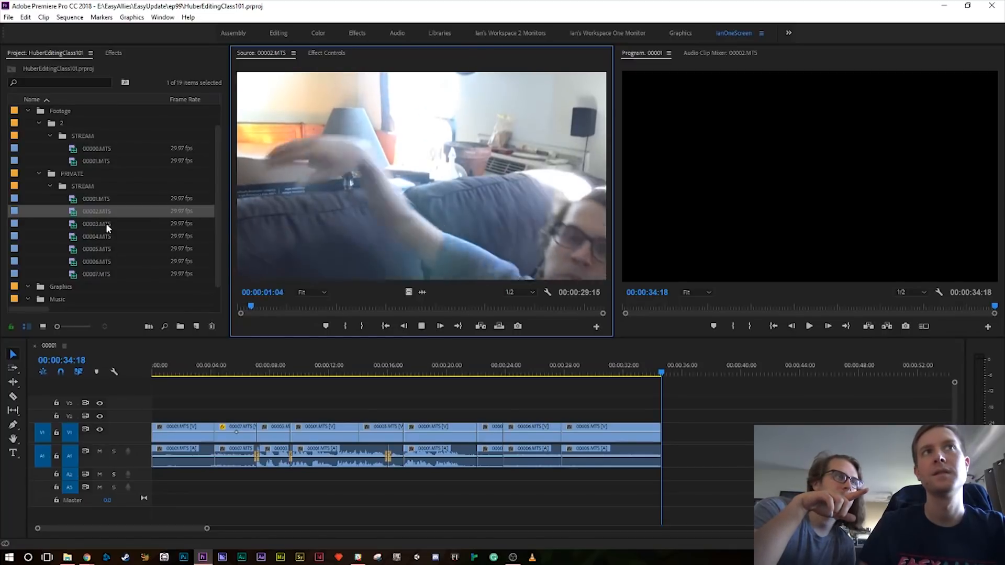
key("space")
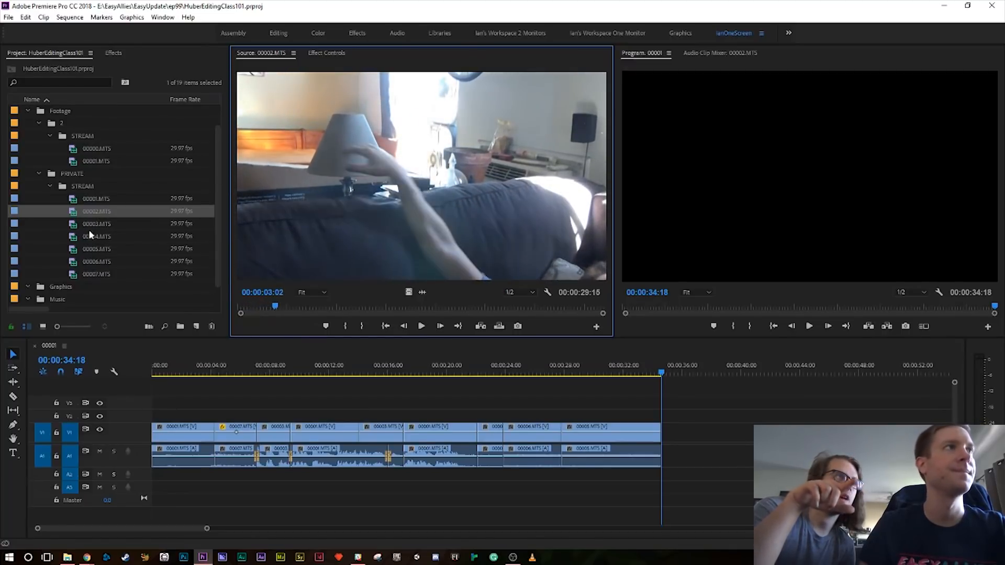
- Skim 00003.MTS, 00004.MTS and 00005.MTS from start to end to look for the next shot
left_click(96, 225)
left_click(99, 222)
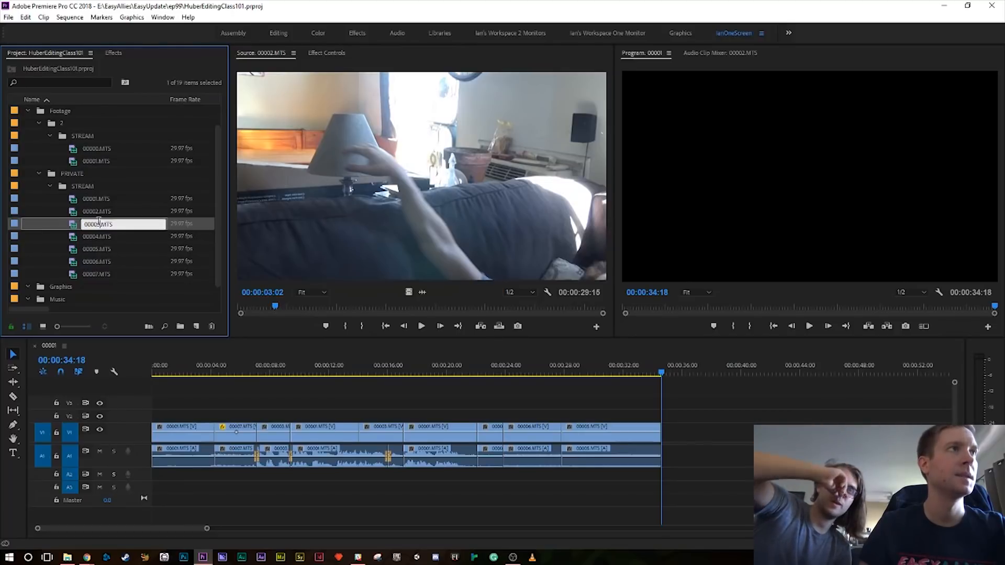
left_click(99, 244)
double_click(100, 223)
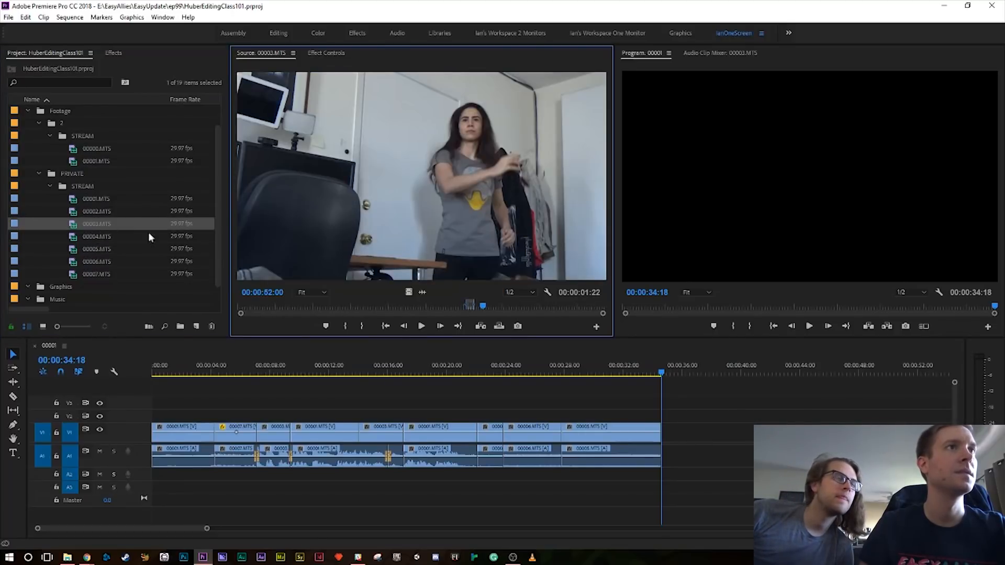
left_click_drag(241, 303, 596, 298)
double_click(104, 235)
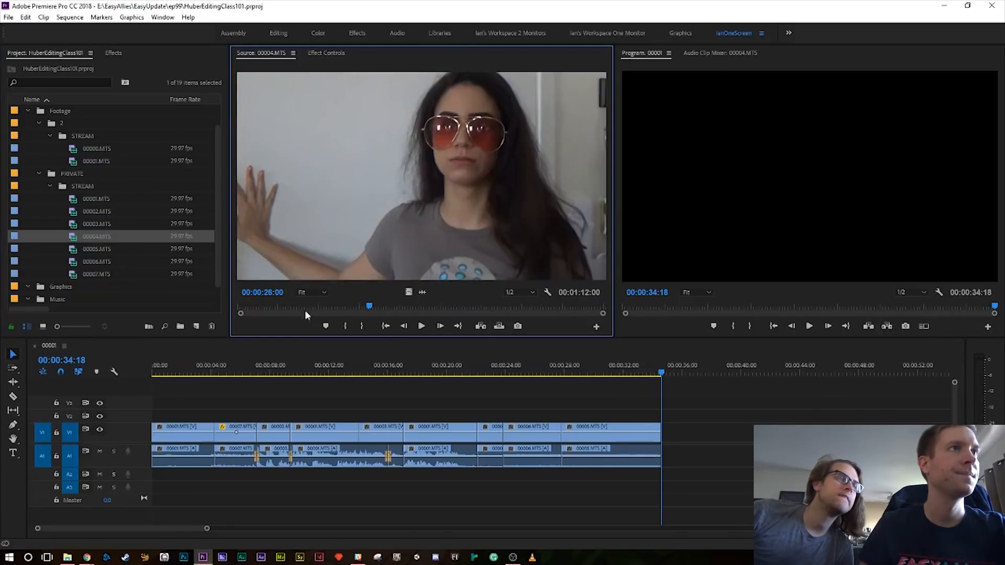
left_click_drag(254, 307, 552, 306)
left_click(112, 247)
key("ctrl+i")
left_click(465, 302)
double_click(106, 247)
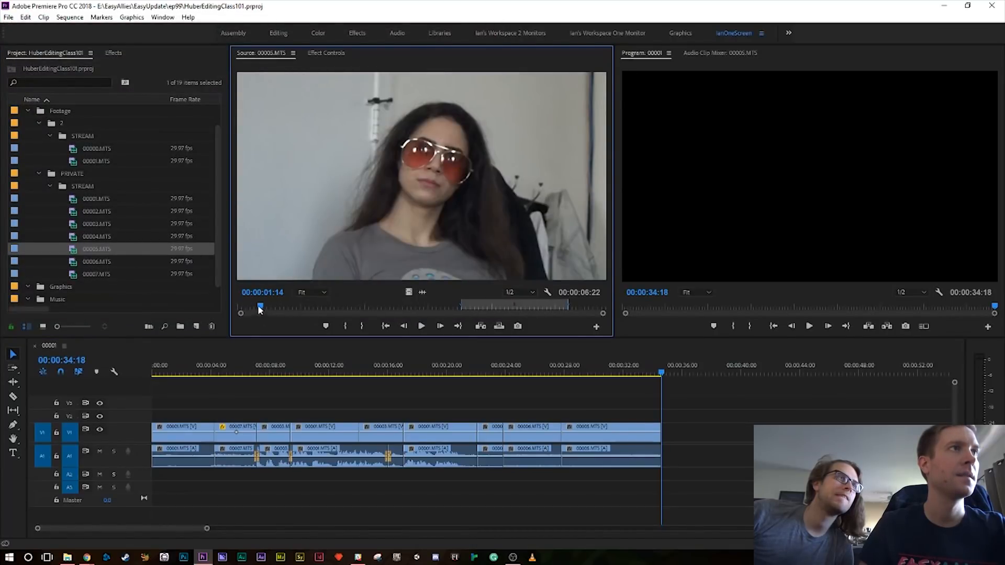
left_click_drag(241, 307, 604, 307)
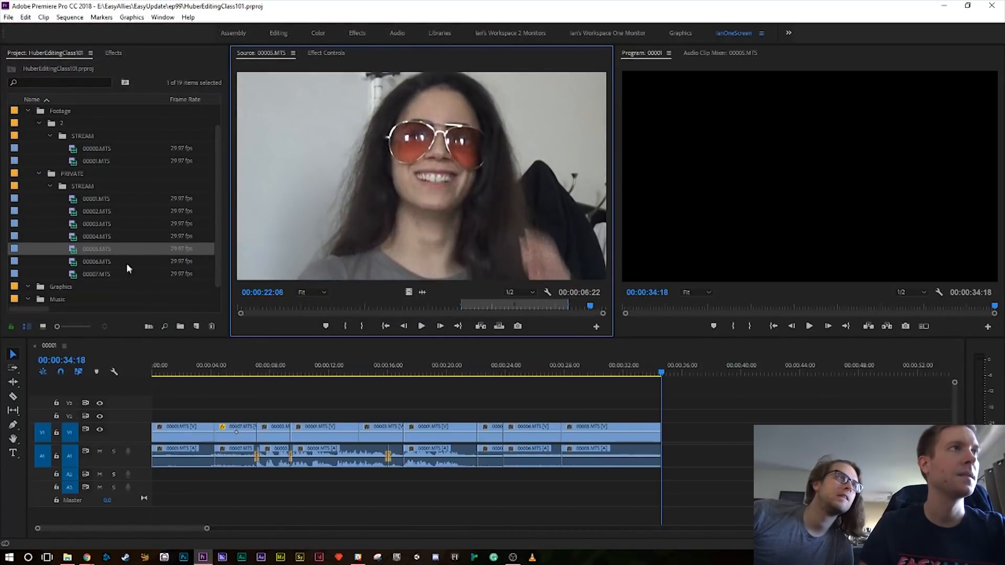
- Review the 00006.MTS footage from 00:00:19:29 to 00:00:25:22 for the start of the next line
double_click(88, 262)
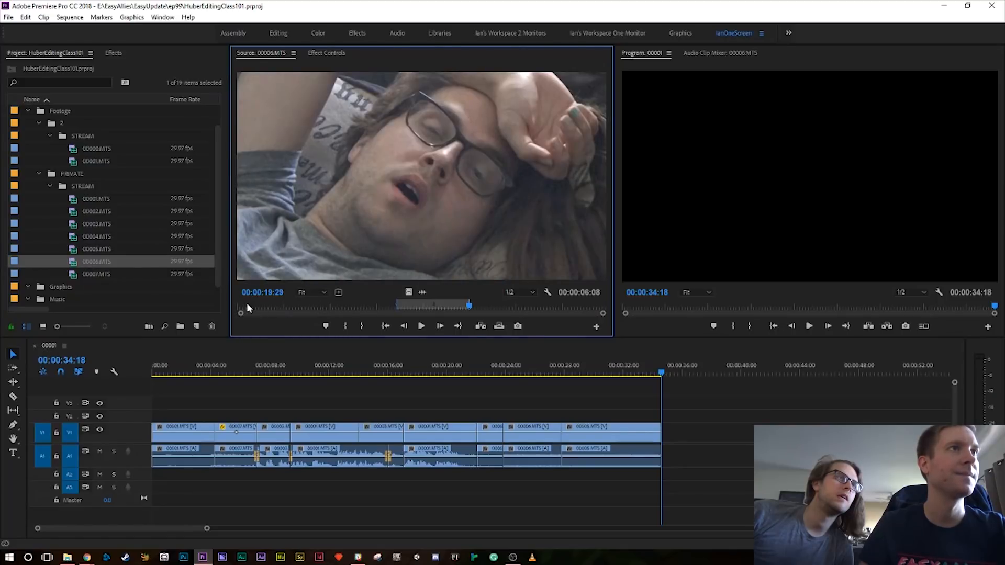
key("space")
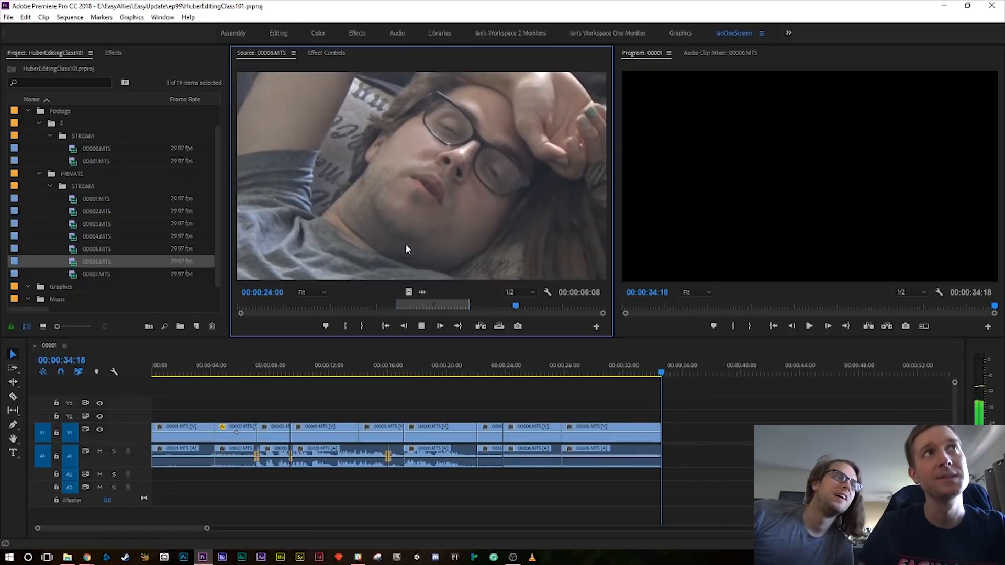
key("space")
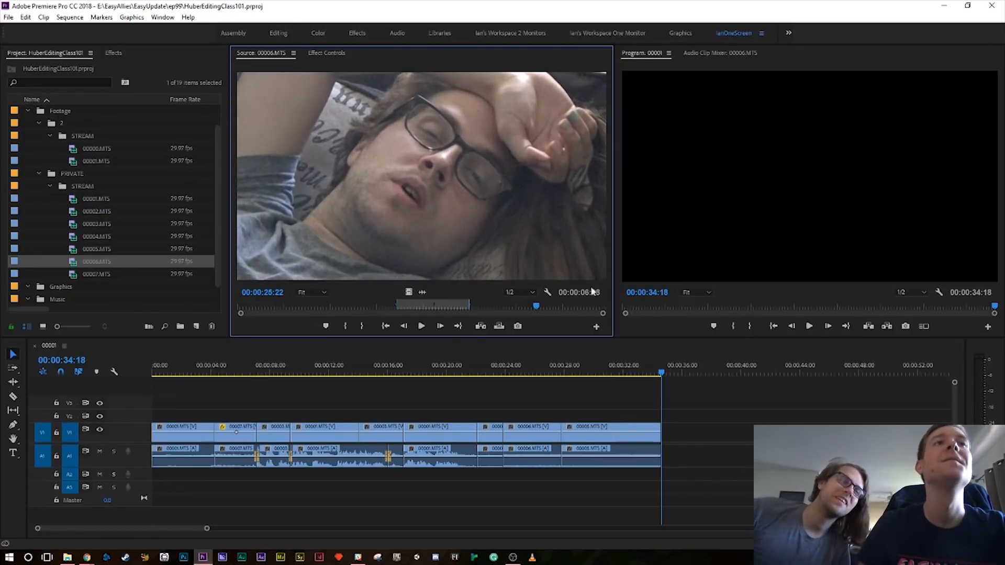
left_click_drag(538, 304, 510, 304)
key("space")
key("space")
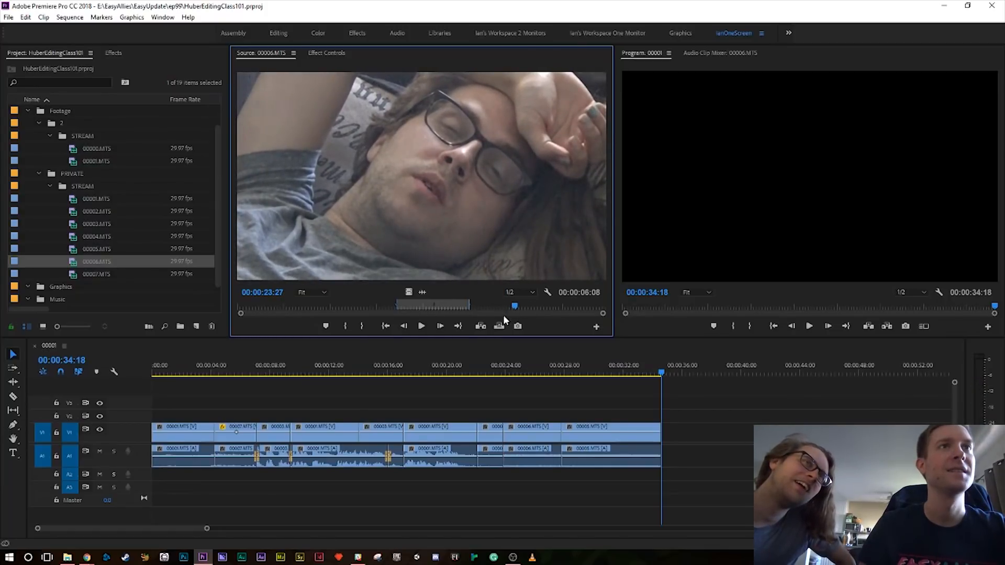
- Mark the 00:00:03:10 line in 00006.MTS ending at 00:00:26:17 and add it to the end of the sequence
left_click(490, 306)
key("space")
key("space")
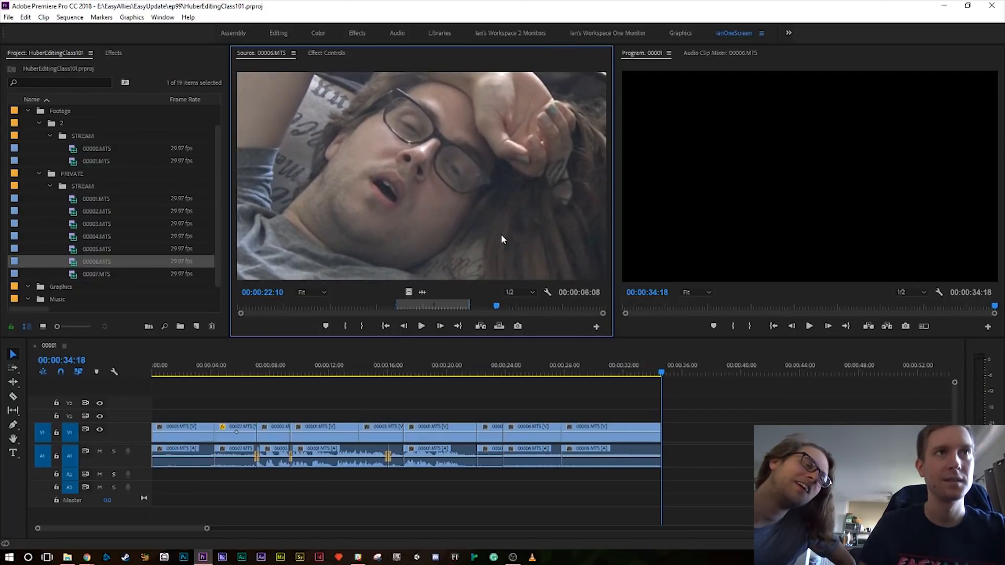
key("i")
key("space")
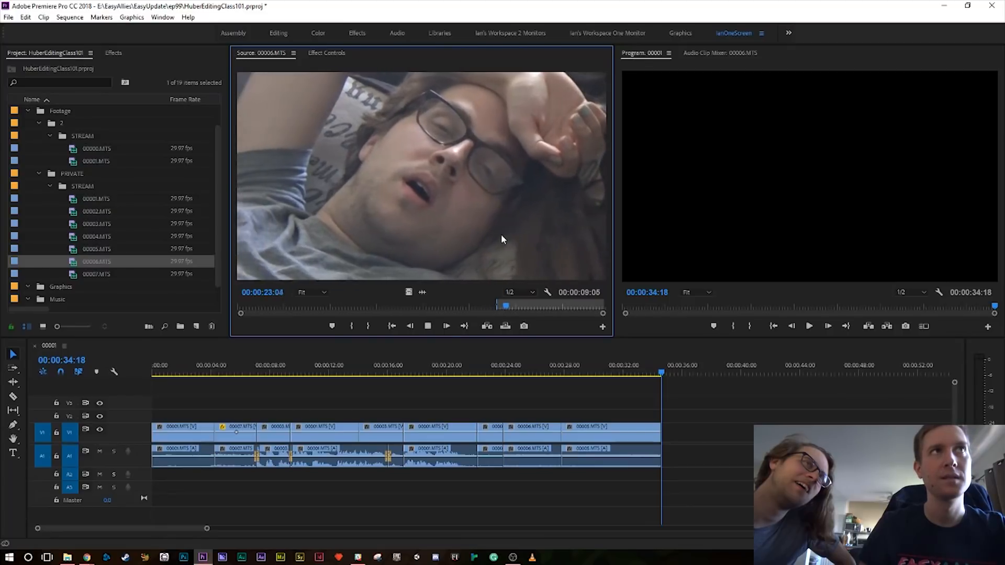
key("i")
key("space")
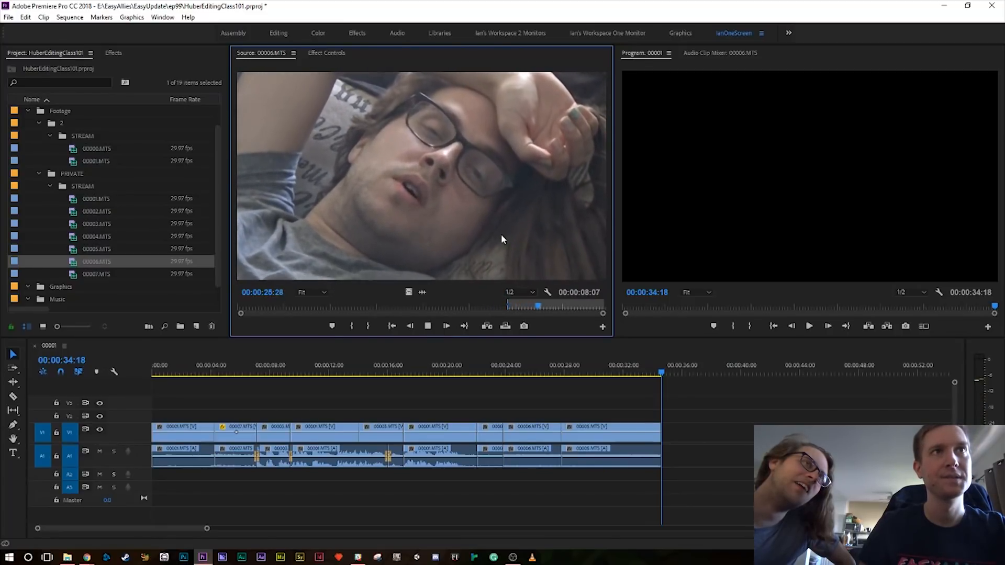
key("space")
key("o")
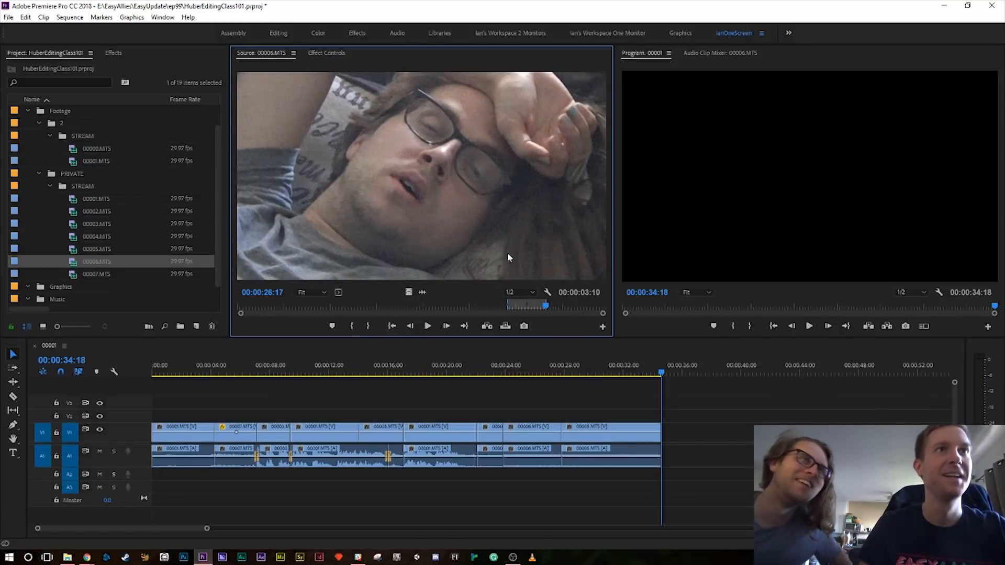
left_click_drag(680, 415, 669, 429)
- Cut the newly added 00006.MTS clip at 00:00:37:07 in the sequence and delete its remaining tail
key("space")
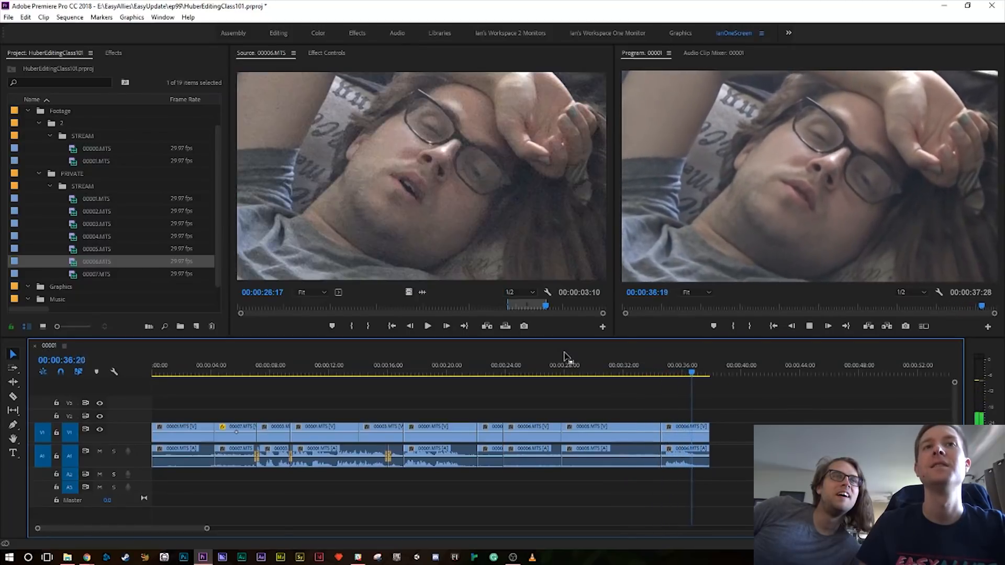
key("space")
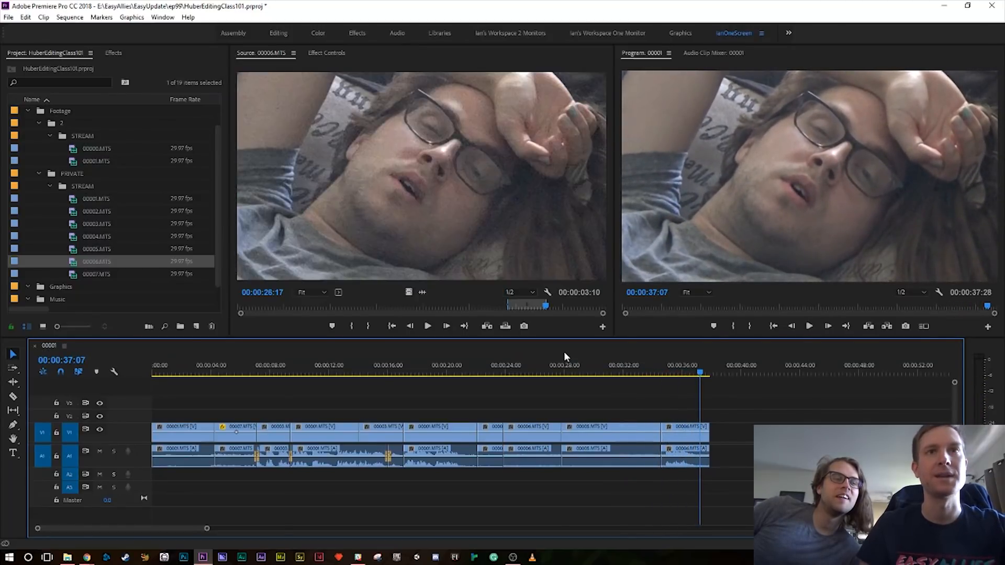
key("ctrl+k")
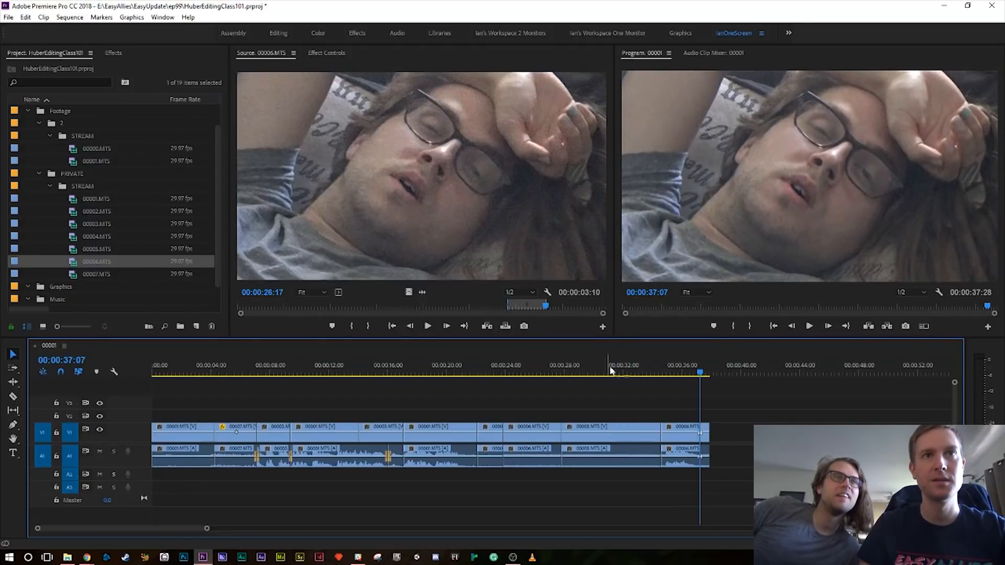
left_click_drag(706, 511, 705, 509)
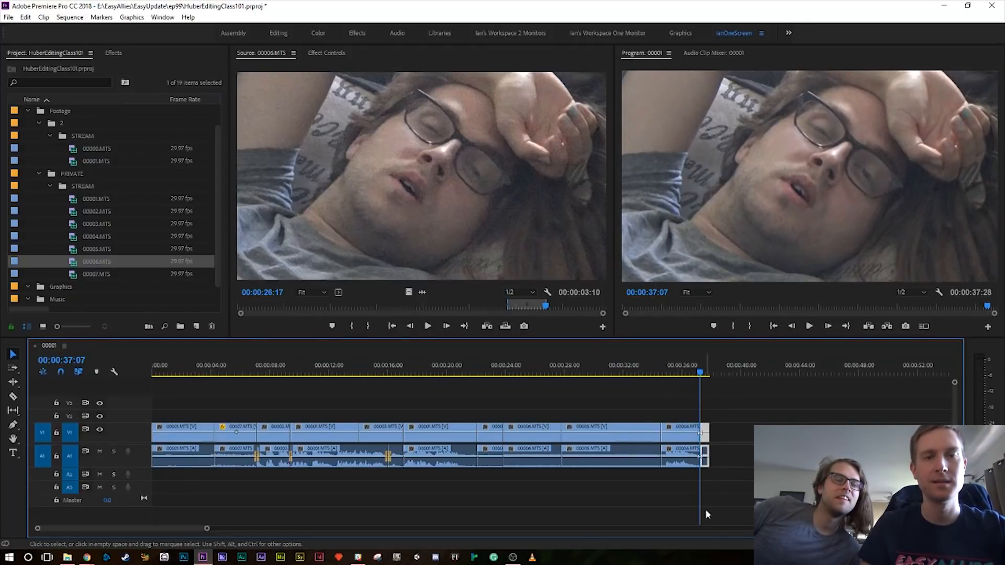
key("Delete")
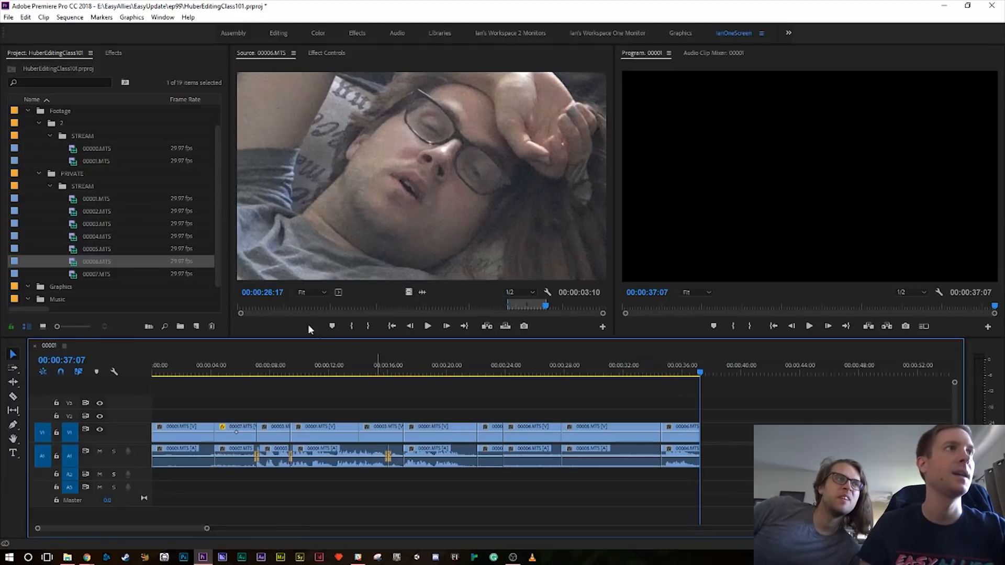
- Skim 00005.MTS and 00003.MTS for the woman's reply to the line just added
left_click(99, 209)
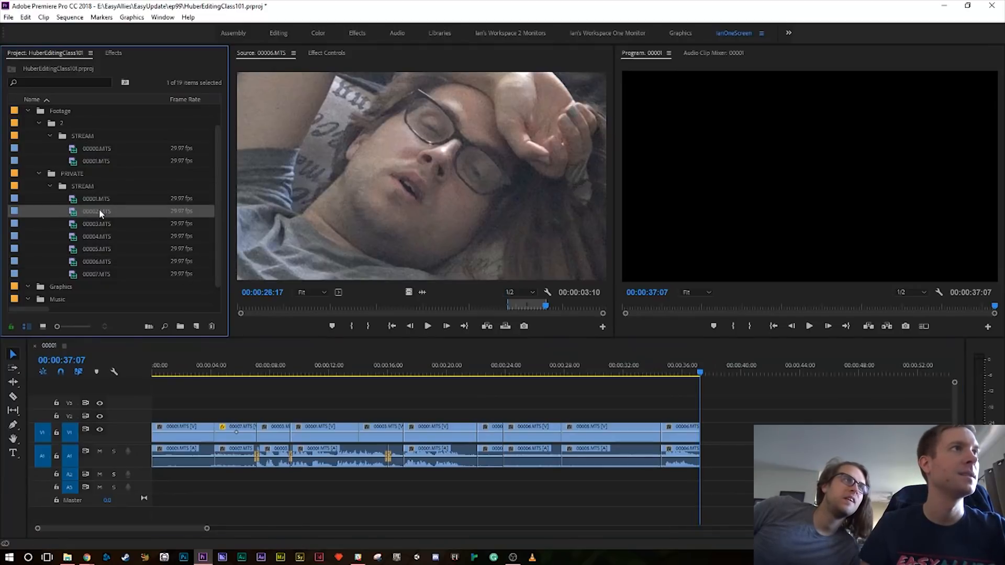
left_click(97, 249)
double_click(97, 249)
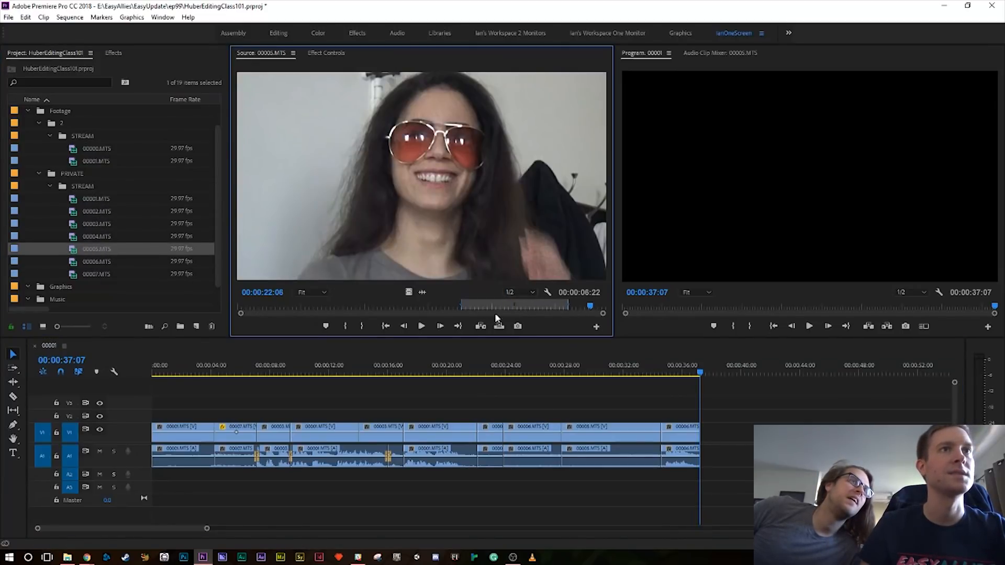
left_click(436, 307)
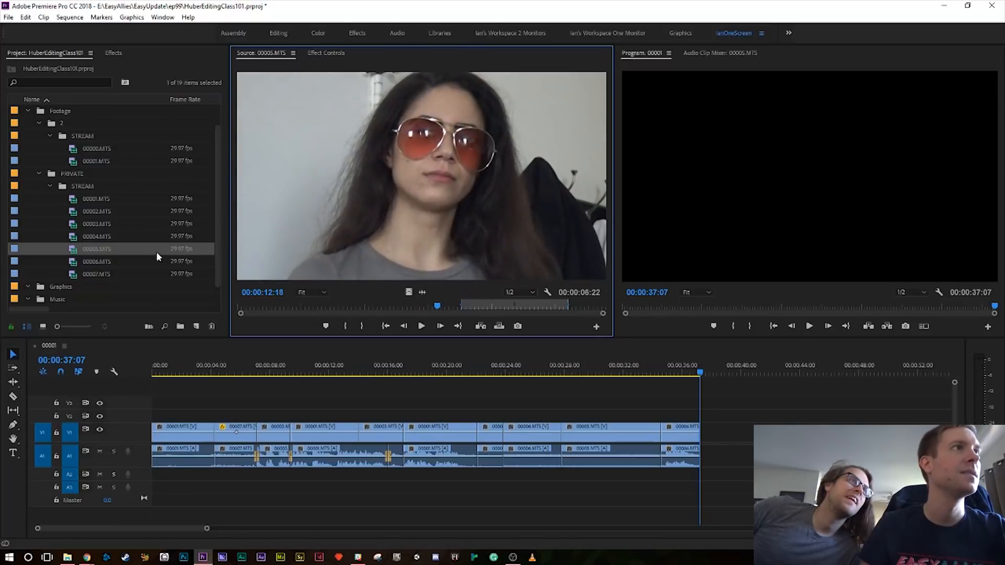
double_click(92, 225)
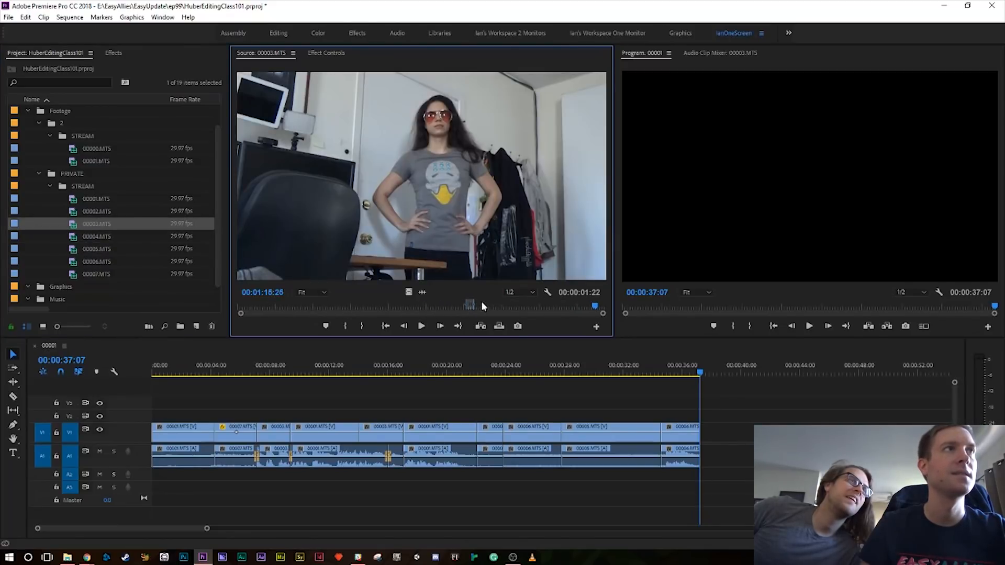
- Review 00004.MTS from its opening and again from about 00:00:28 onward for a usable take of the reply
double_click(98, 237)
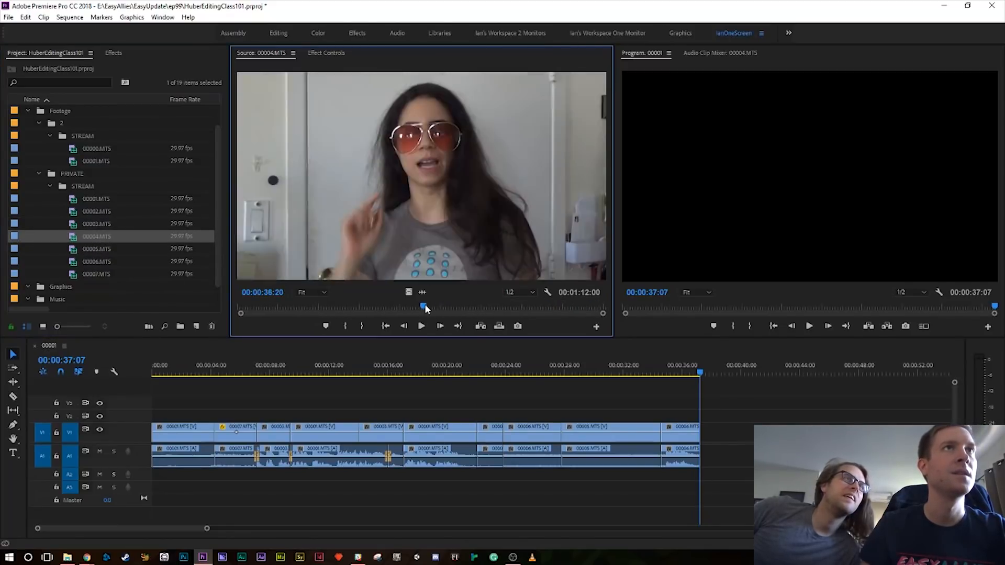
left_click(238, 313)
key("space")
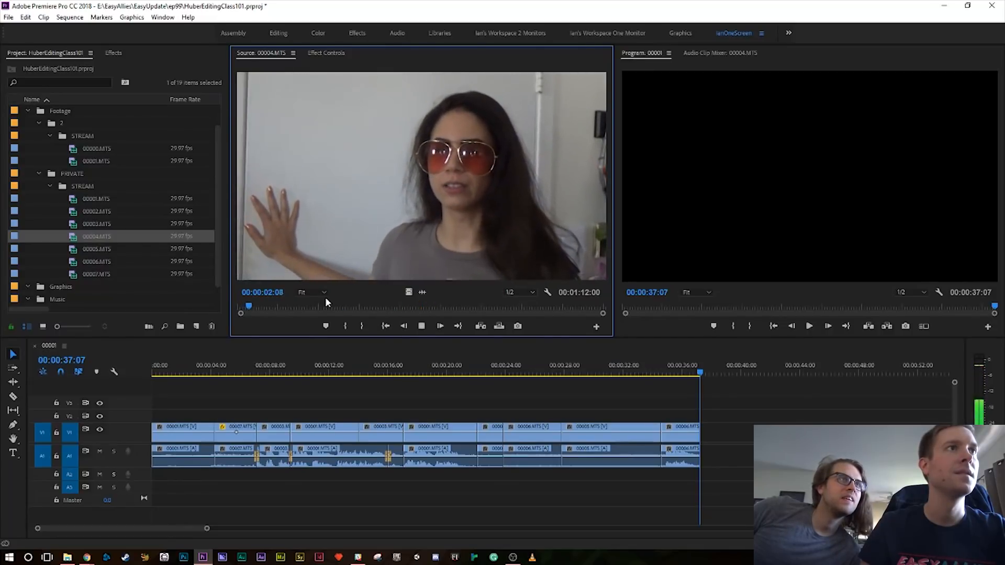
left_click(340, 306)
key("space")
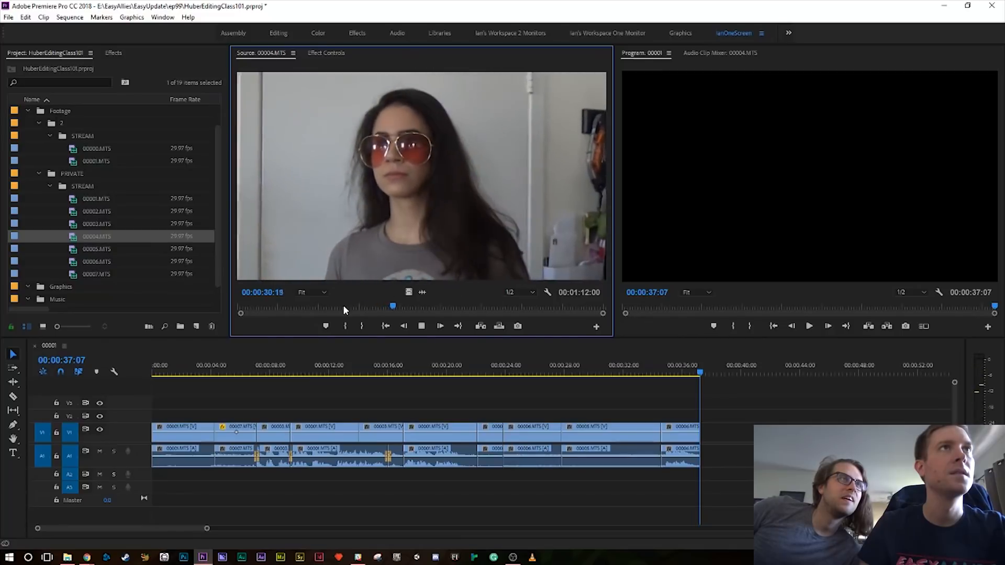
key("space")
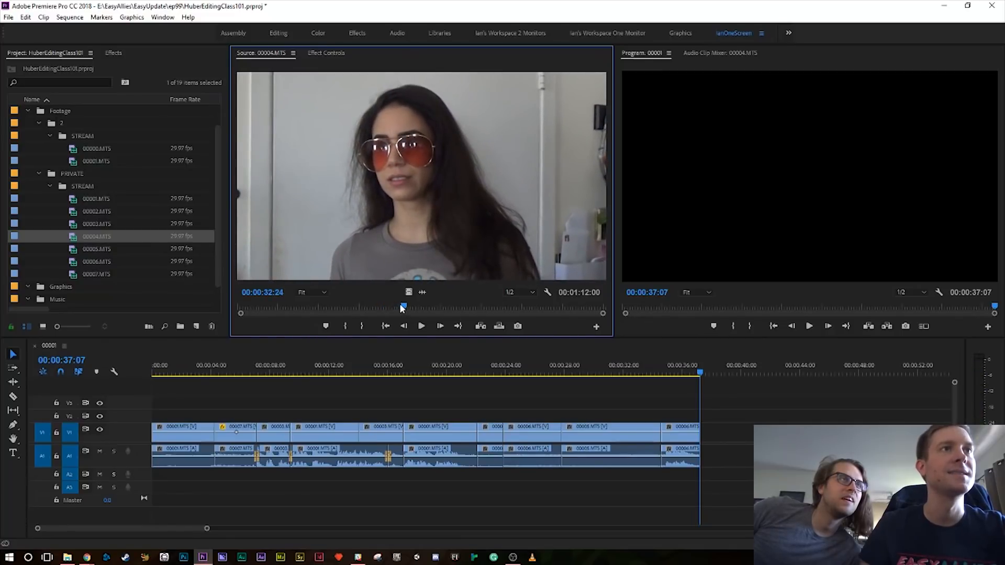
left_click_drag(404, 308, 380, 309)
key("space")
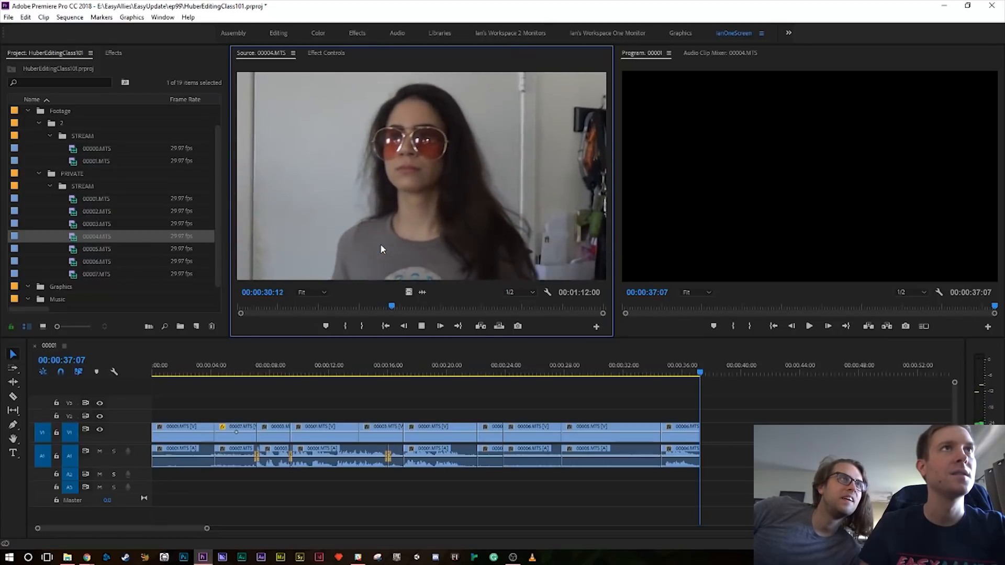
left_click(385, 307)
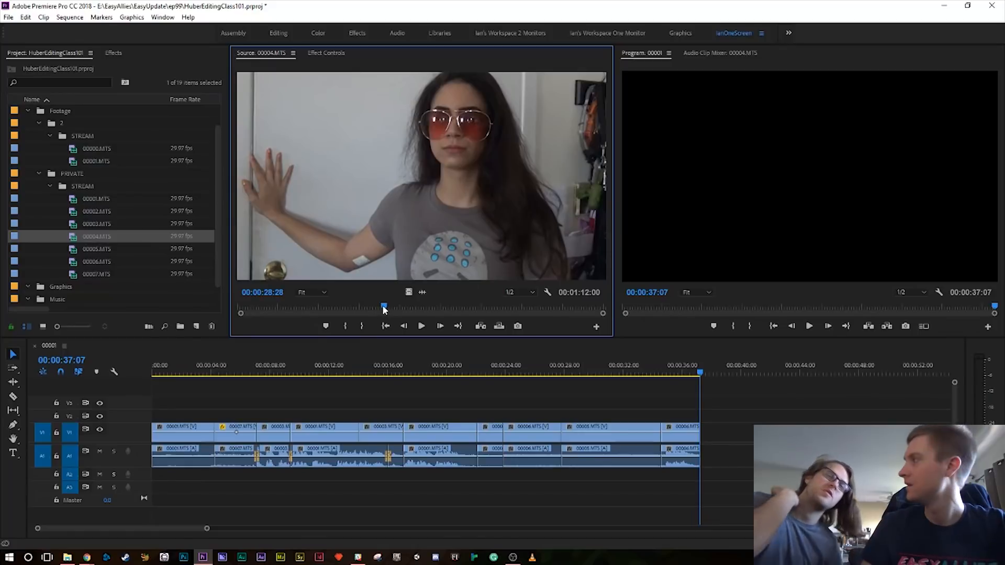
key("space")
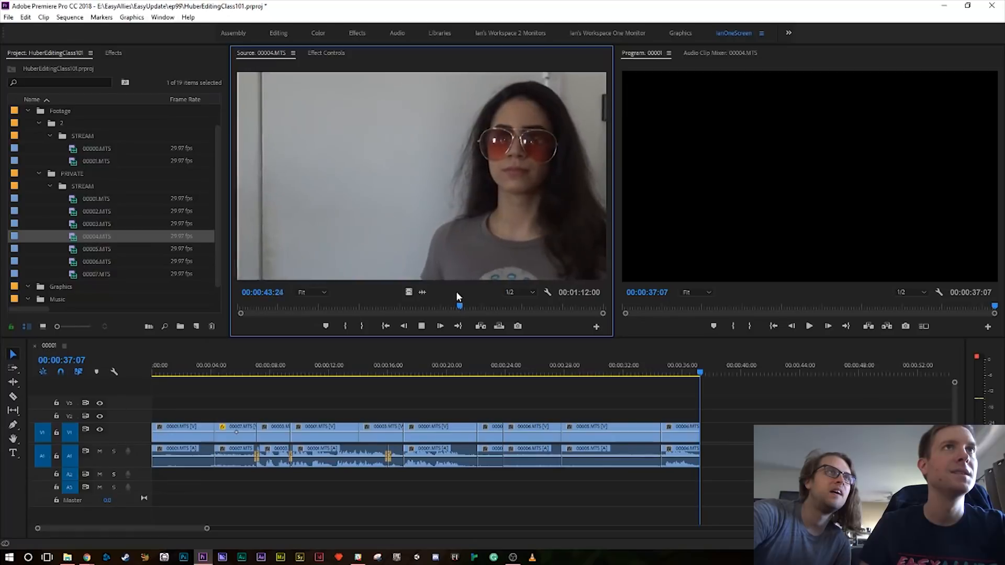
- Mark 00004.MTS from 00:00:44:15 to 00:00:48:10, add it at the sequence's end at 00:00:37:07, and play it back
key("space")
left_click(465, 307)
key("space")
key("space")
left_click_drag(471, 305, 463, 304)
key("i")
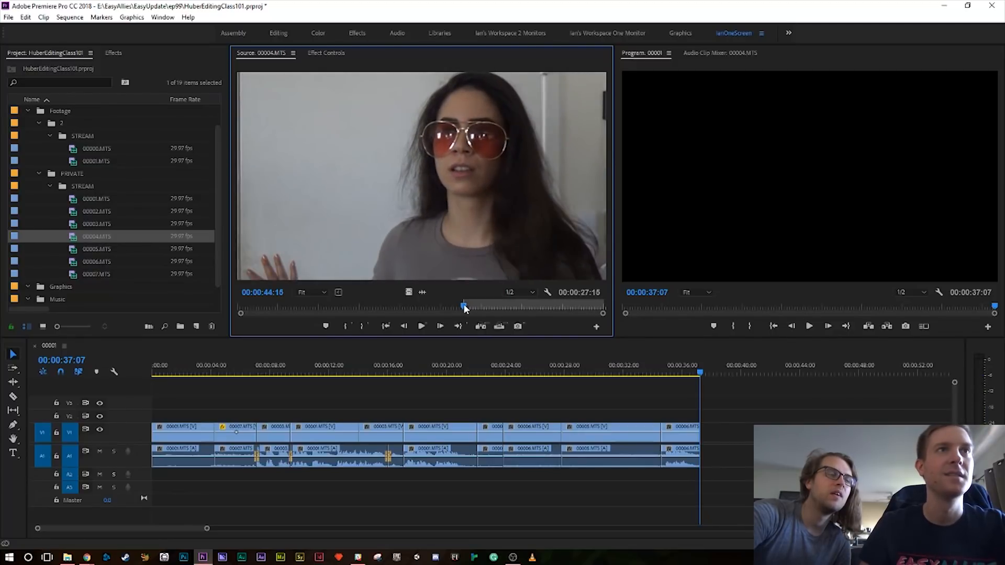
key("space")
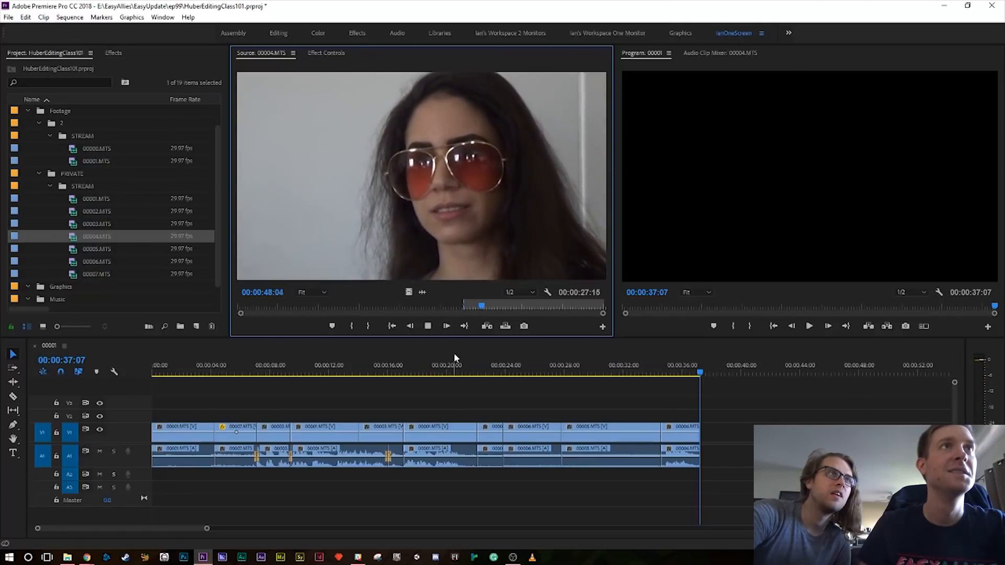
key("space")
key("o")
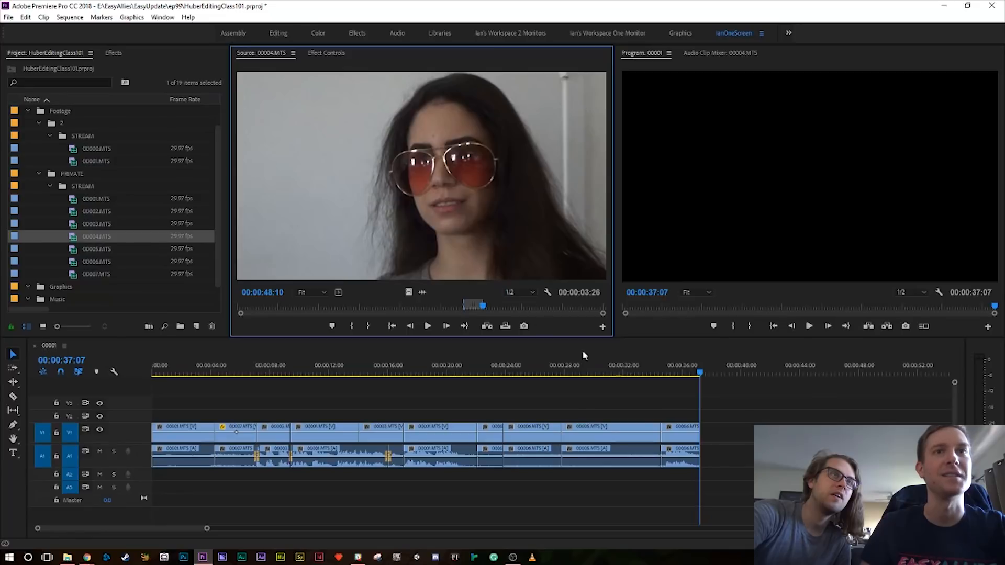
left_click_drag(715, 429, 705, 428)
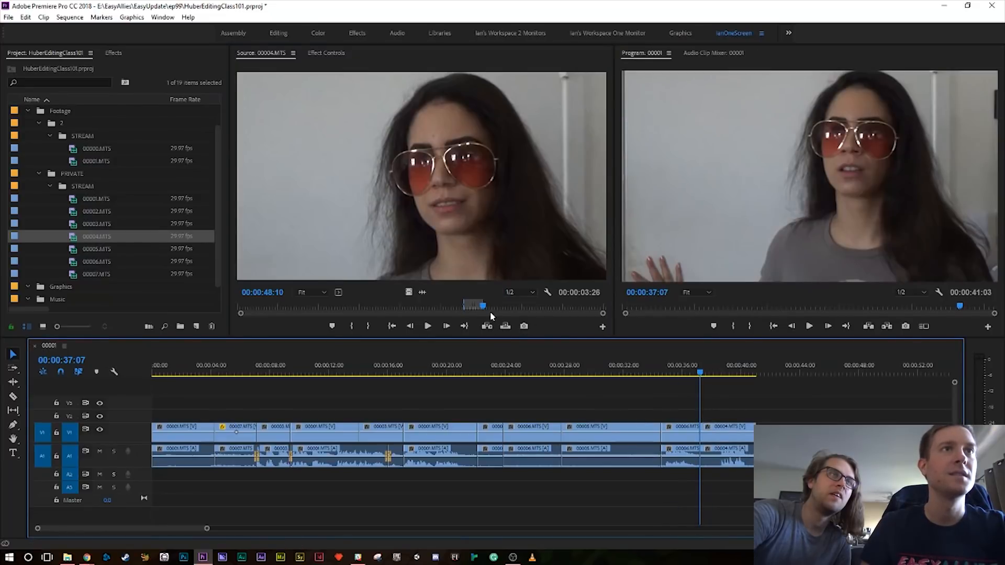
key("space")
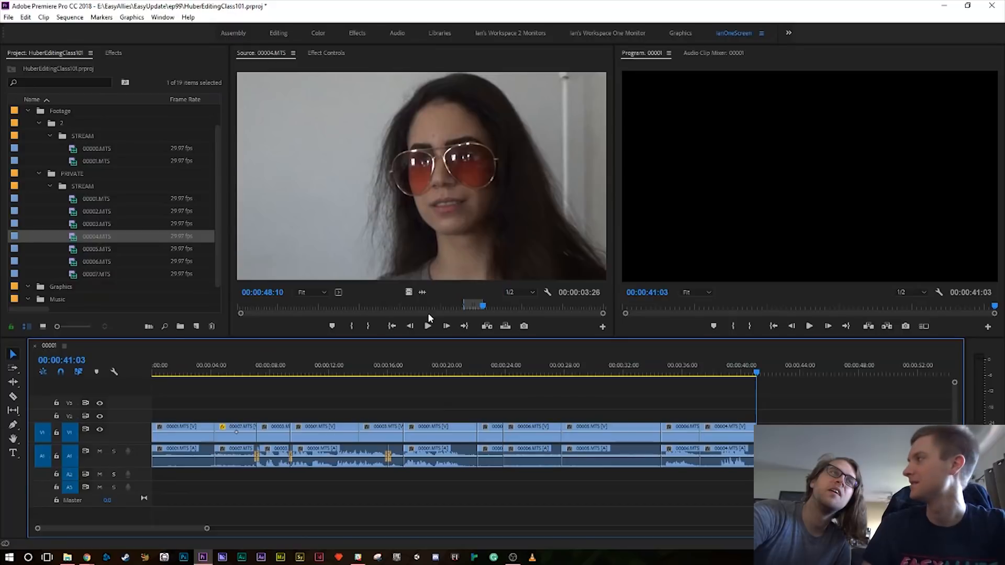
- Review the rest of 00004.MTS and mark the alternative take from 00:01:00:29 to 00:01:04:00
left_click(482, 307)
key("space")
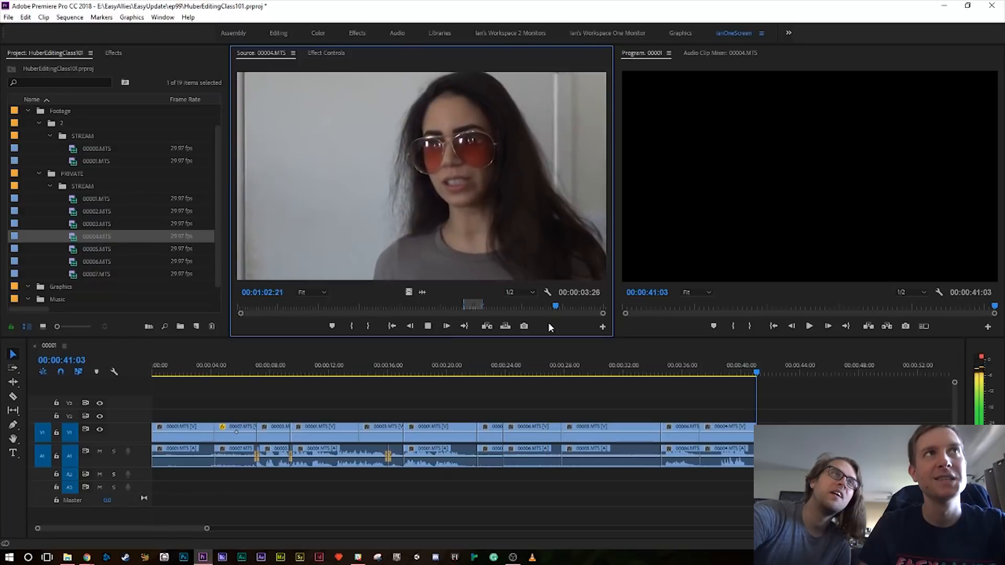
left_click(561, 307)
left_click_drag(561, 307, 546, 306)
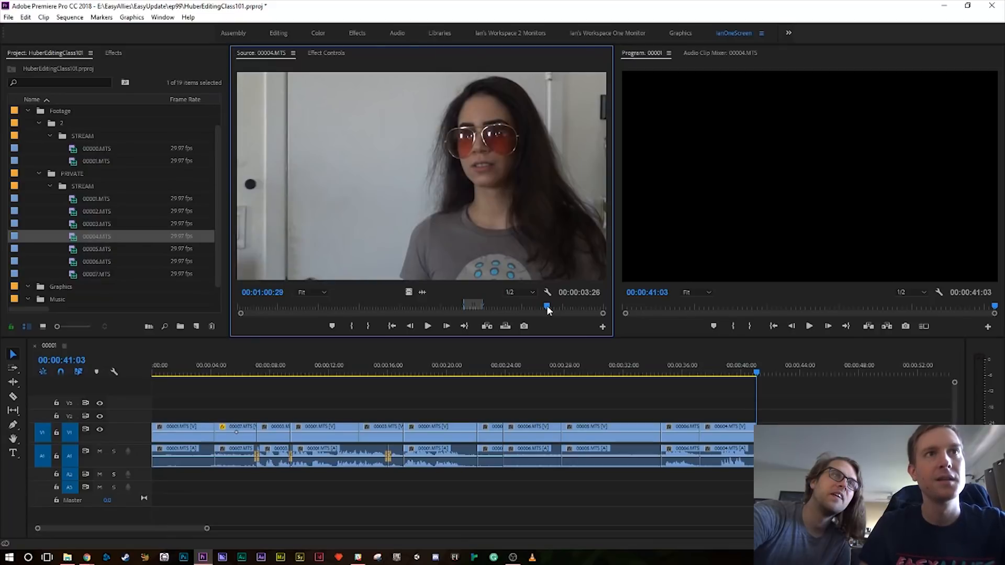
key("i")
key("space")
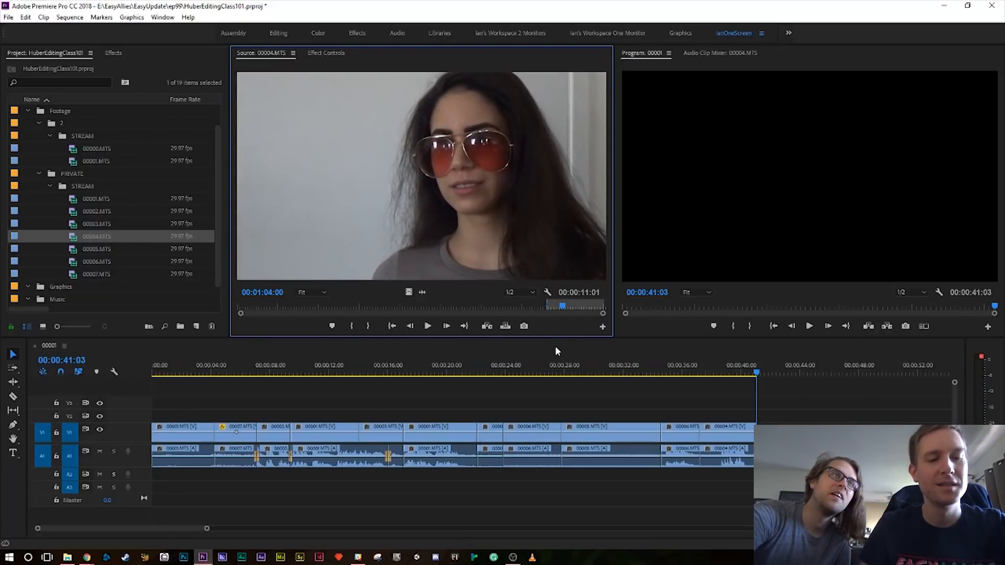
key("o")
- Replace the last clip in the sequence with the newly marked 00004.MTS take and play back the ending
left_click(729, 435)
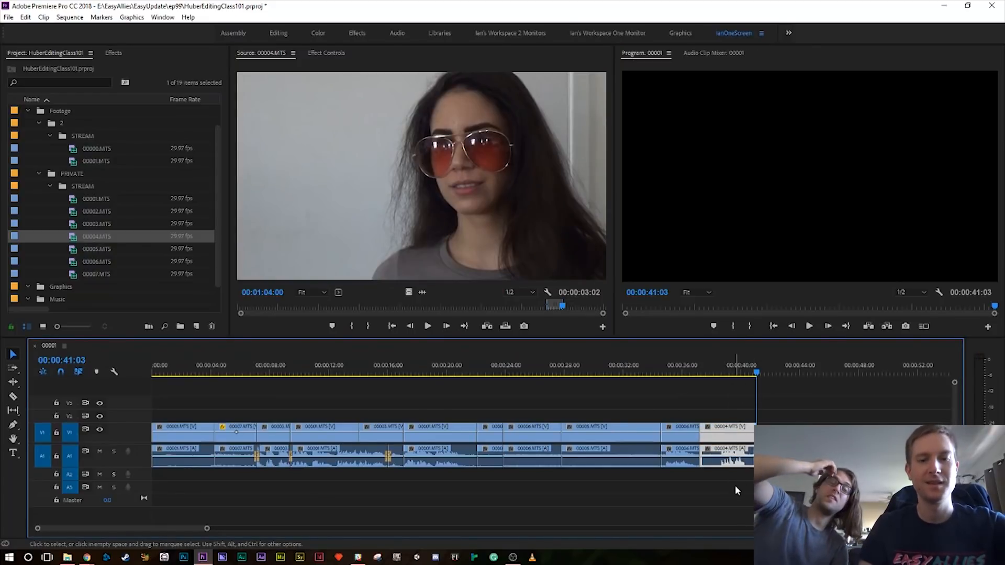
key("ctrl+z")
left_click_drag(525, 241, 708, 440)
left_click(668, 368)
key("space")
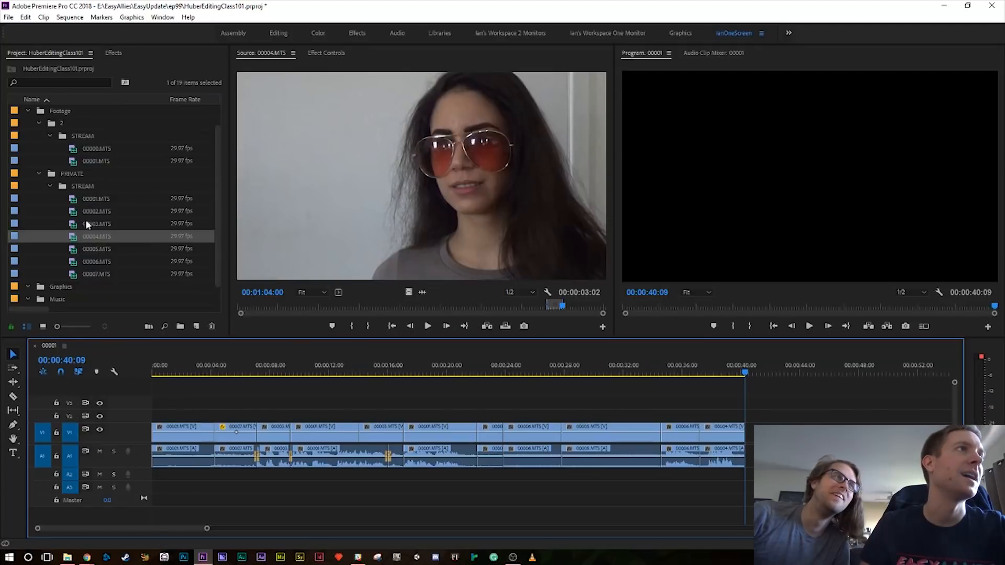
- Review the opening four seconds of 00002.MTS as a follow-up and check the sequence's last clip at 00:00:38:25
double_click(95, 210)
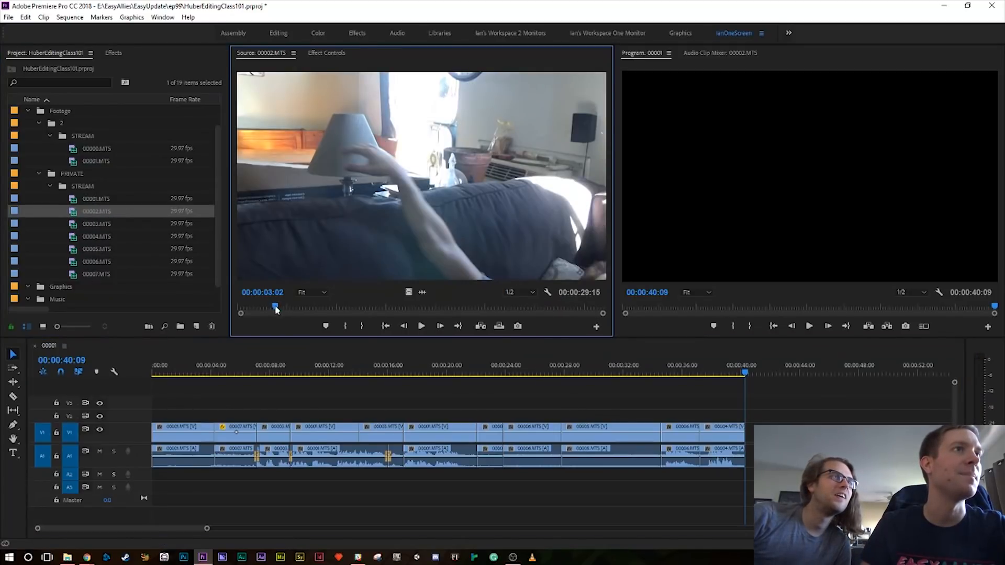
left_click_drag(274, 307, 239, 307)
key("space")
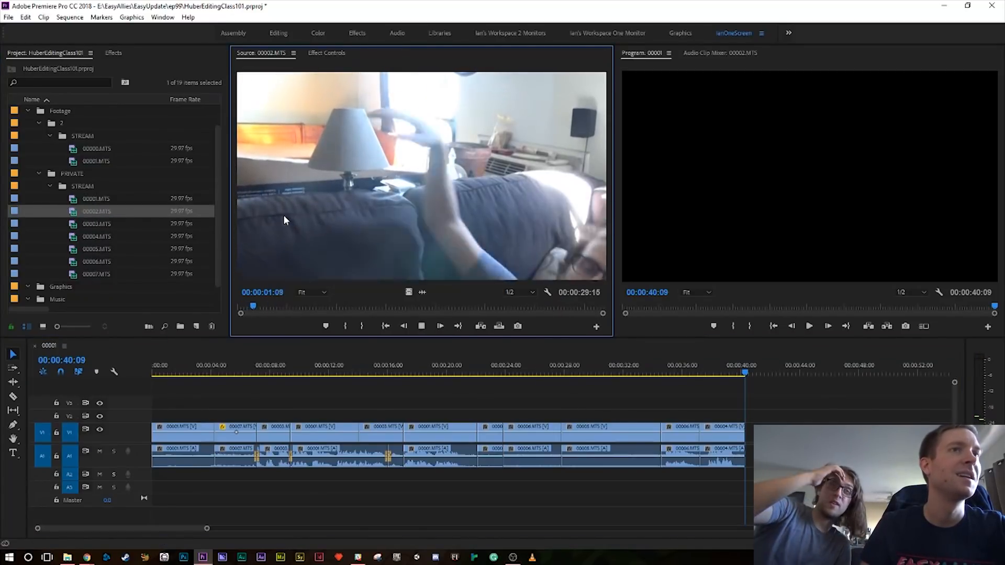
key("space")
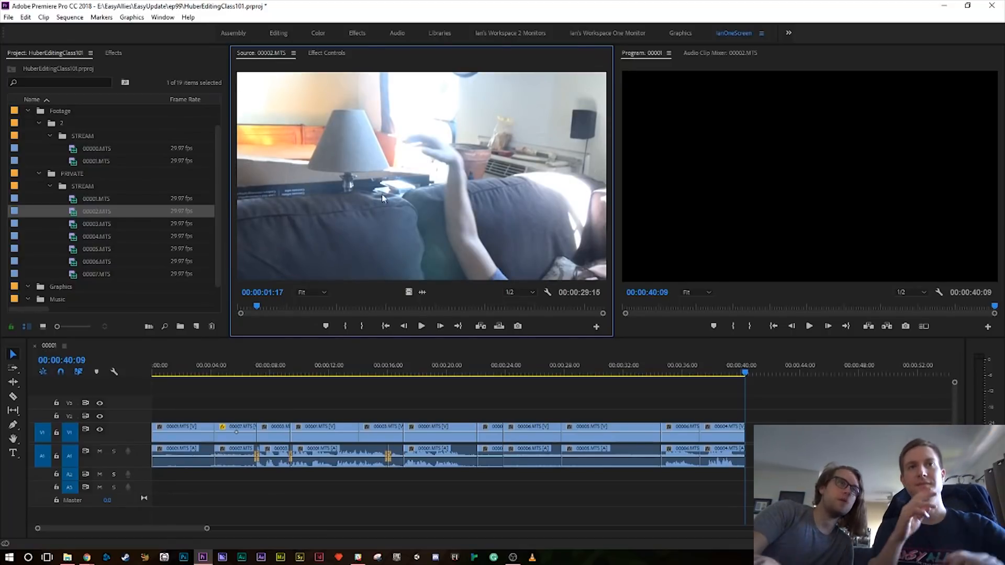
left_click_drag(256, 305, 287, 305)
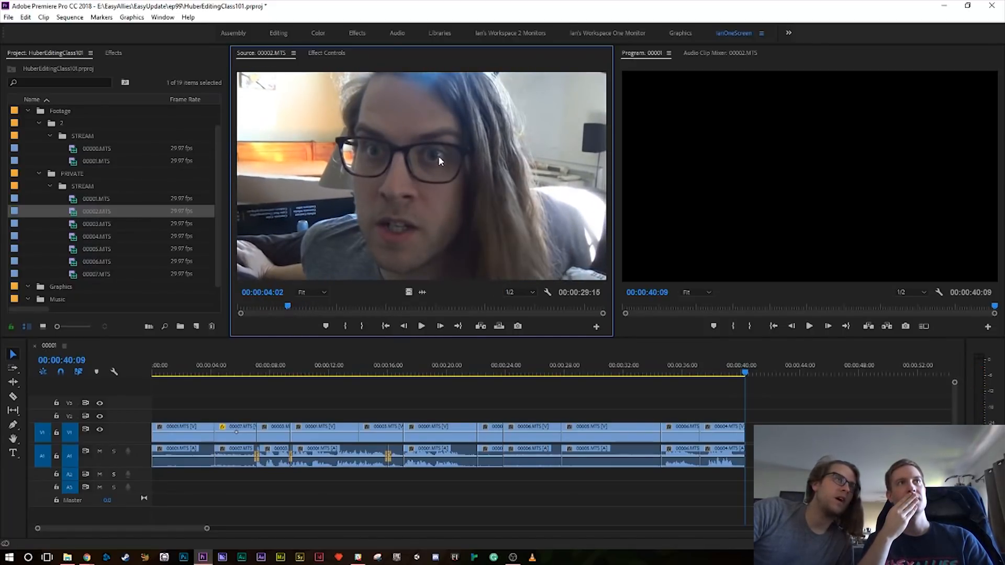
left_click(726, 371)
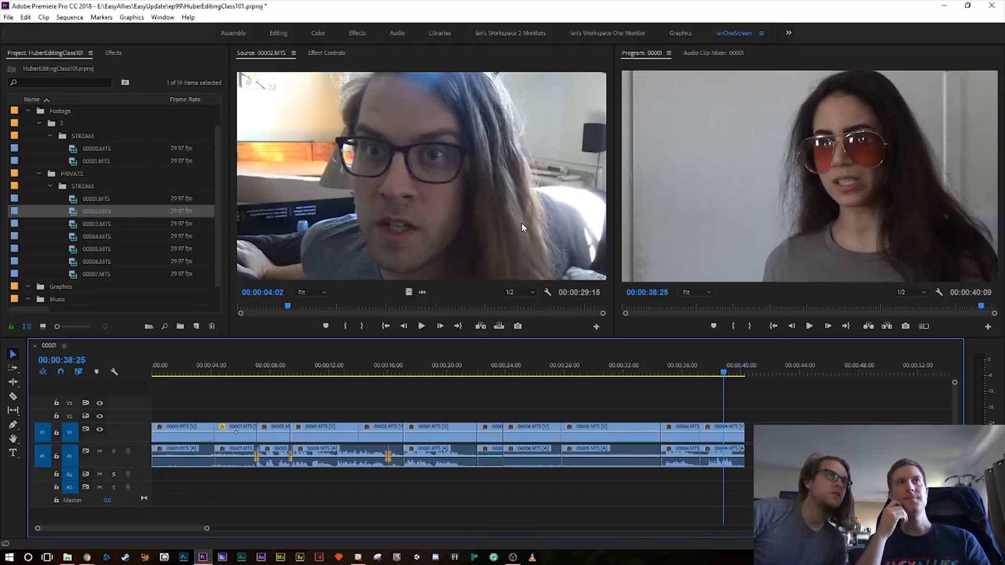
- Preview 00000.MTS and 00001.MTS from footage folder 2, and play through 00000.MTS
double_click(70, 149)
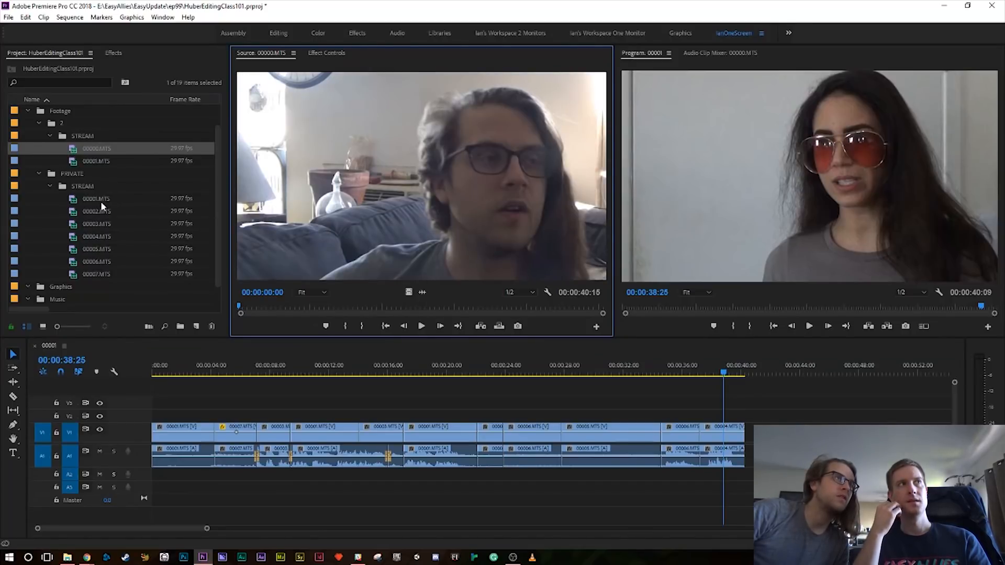
double_click(73, 160)
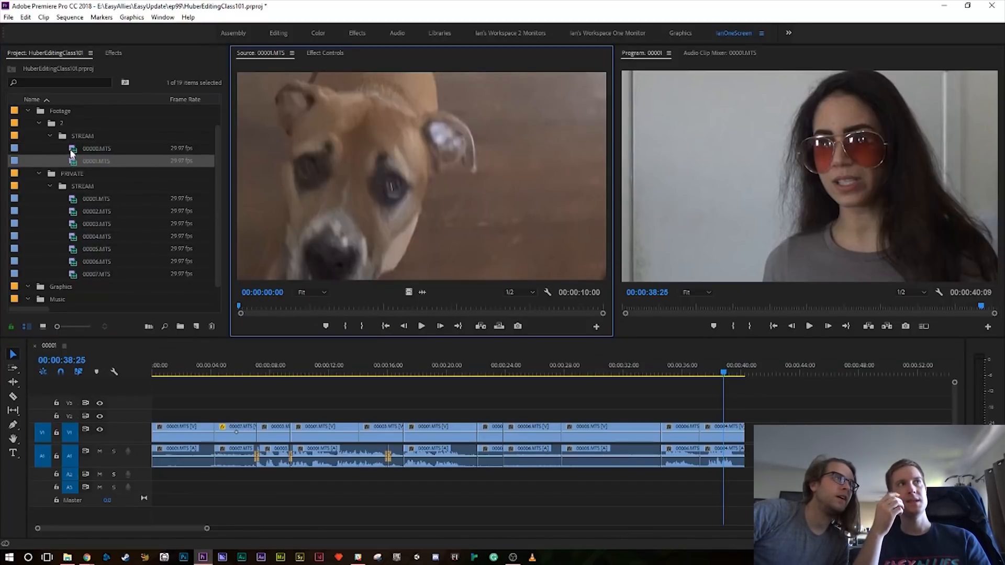
double_click(74, 148)
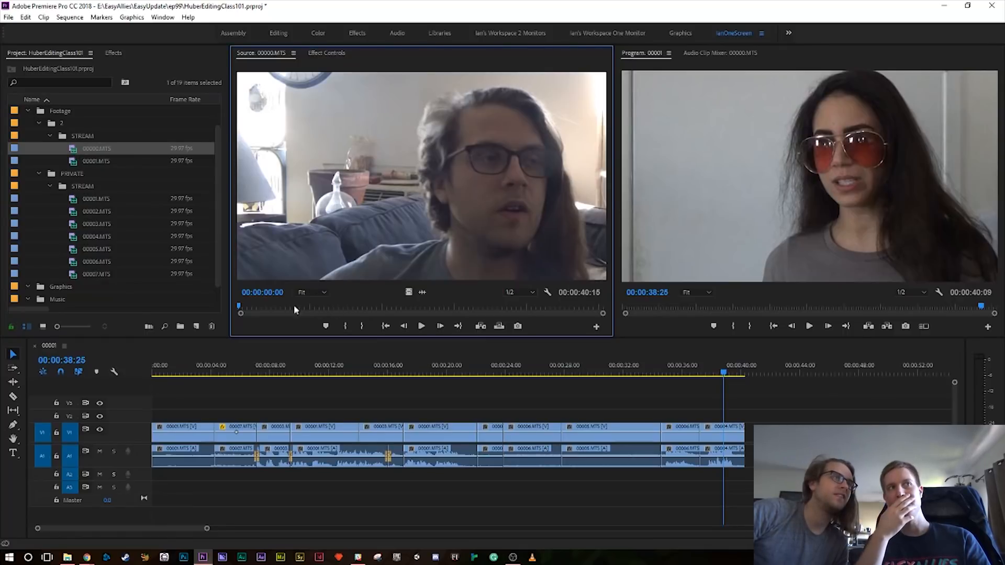
key("space")
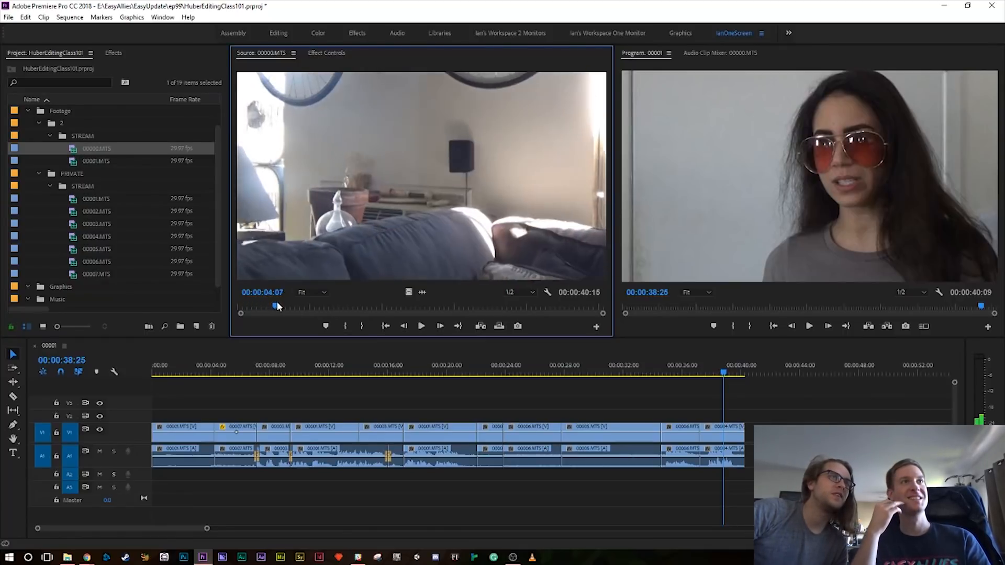
left_click_drag(254, 302, 410, 304)
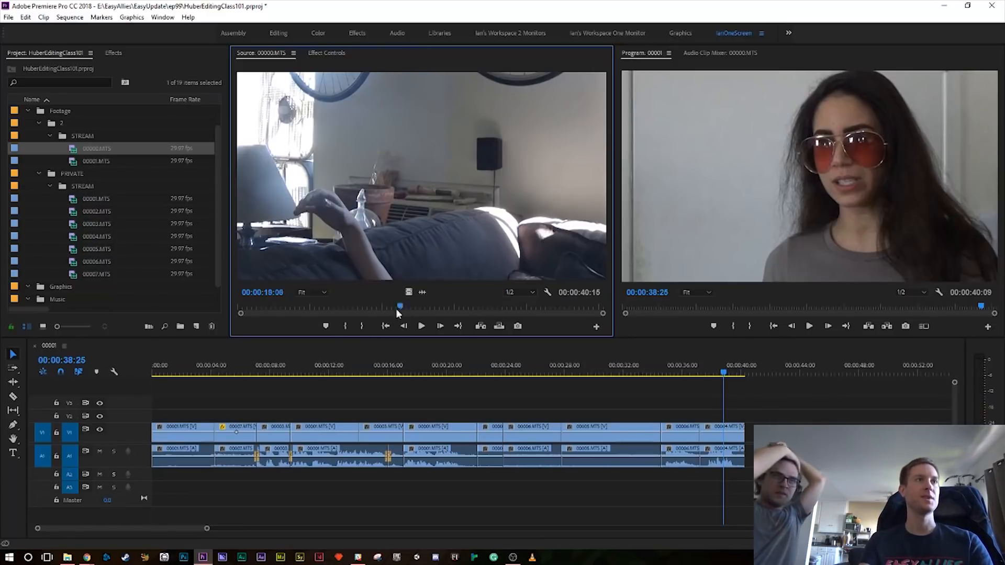
left_click_drag(409, 306, 238, 306)
key("space")
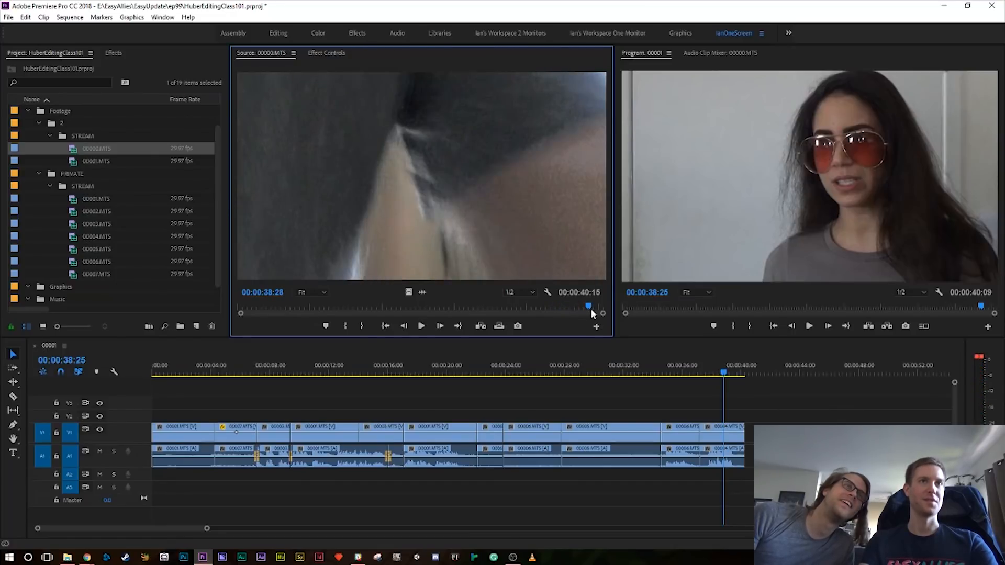
- Recheck the opening of 00000.MTS up to about 00:00:03:20 for a usable start of the reply
left_click_drag(589, 308, 275, 307)
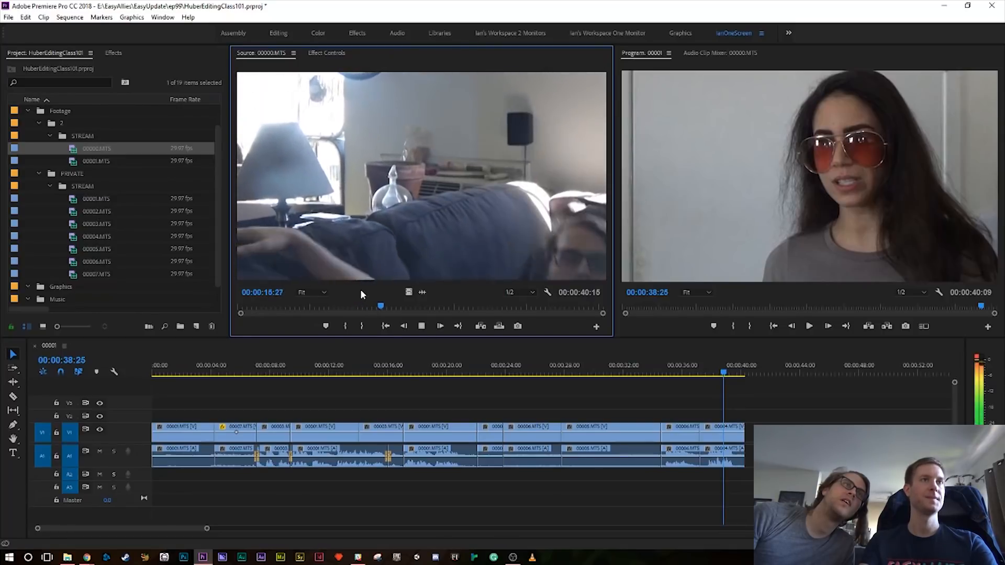
left_click_drag(389, 307, 242, 320)
key("space")
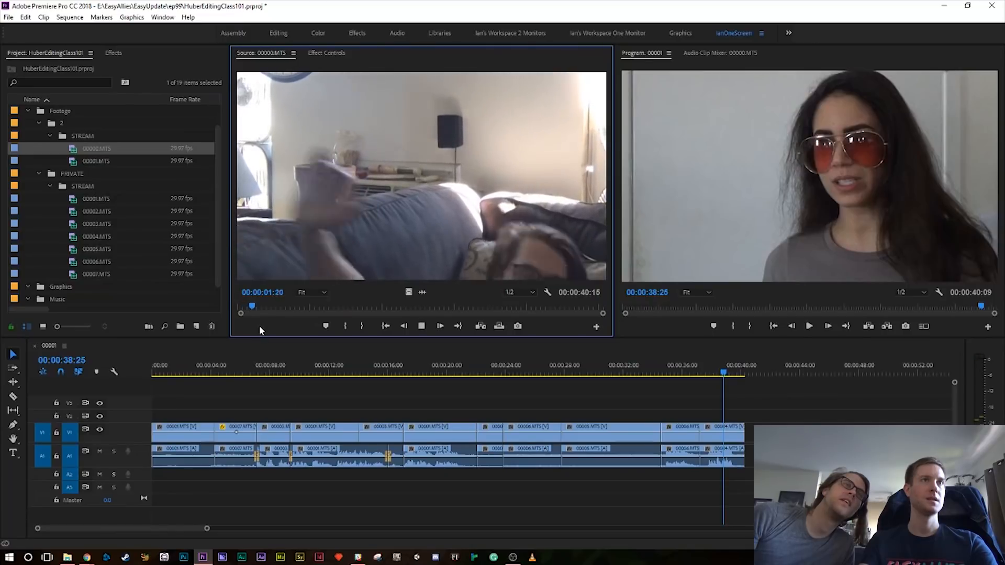
key("space")
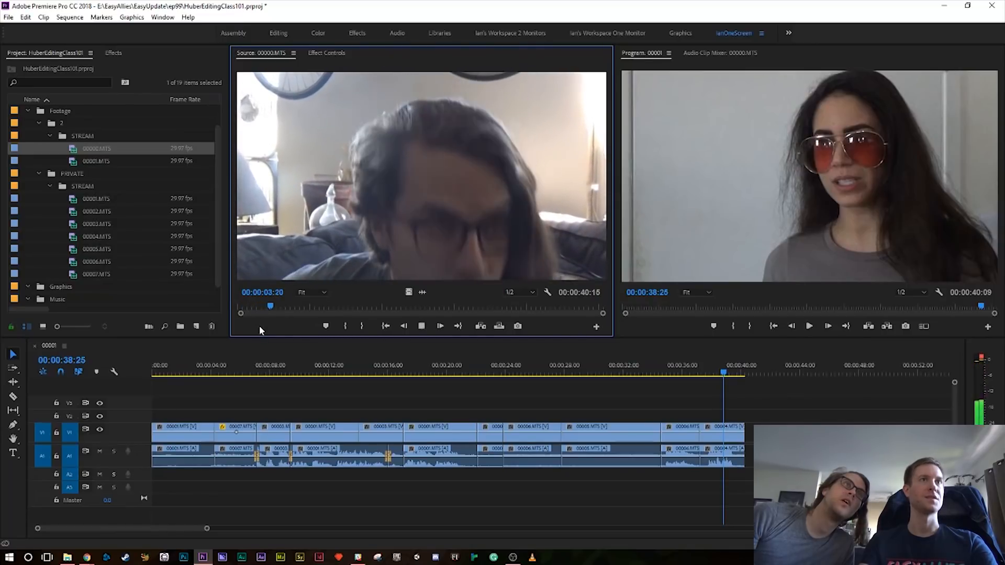
left_click_drag(268, 306, 240, 304)
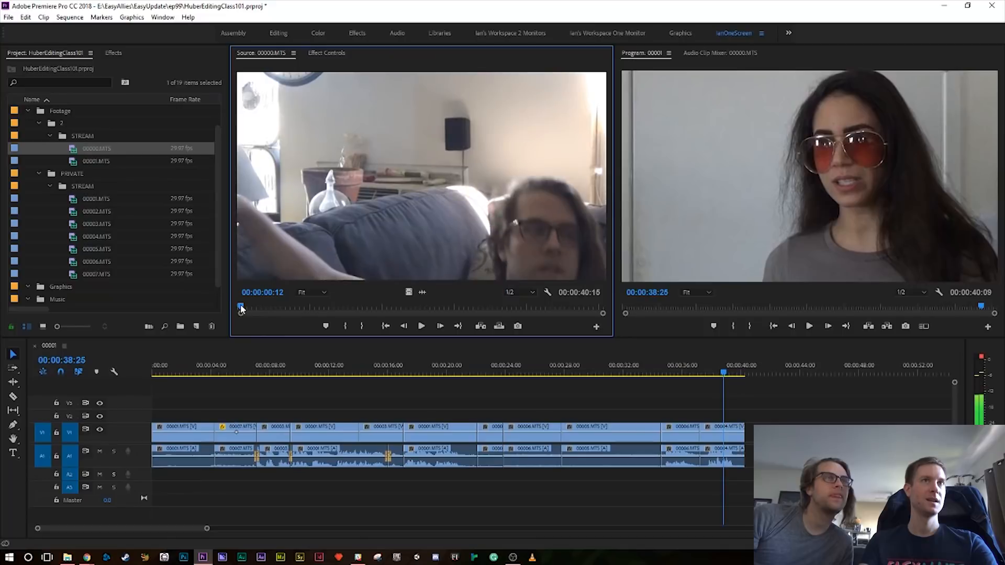
- Mark the In point of 00000.MTS at 00:00:01:11 and play the take on to 00:00:04:13
key("space")
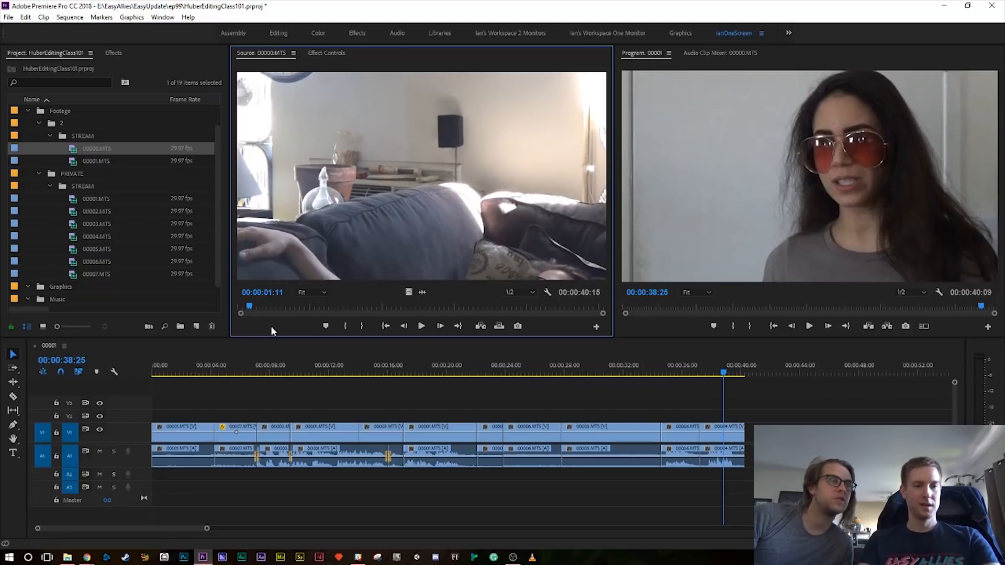
key("i")
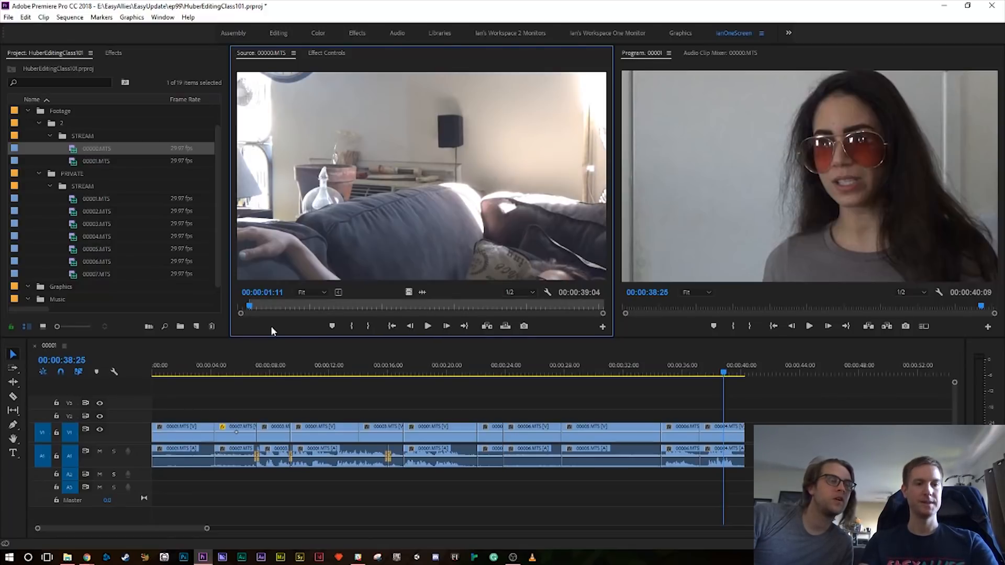
key("space")
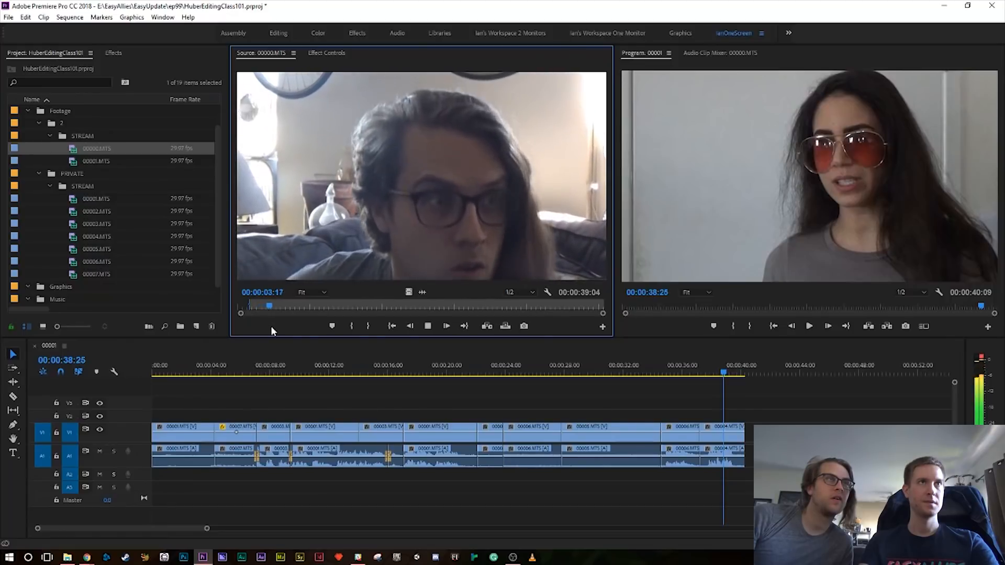
key("space")
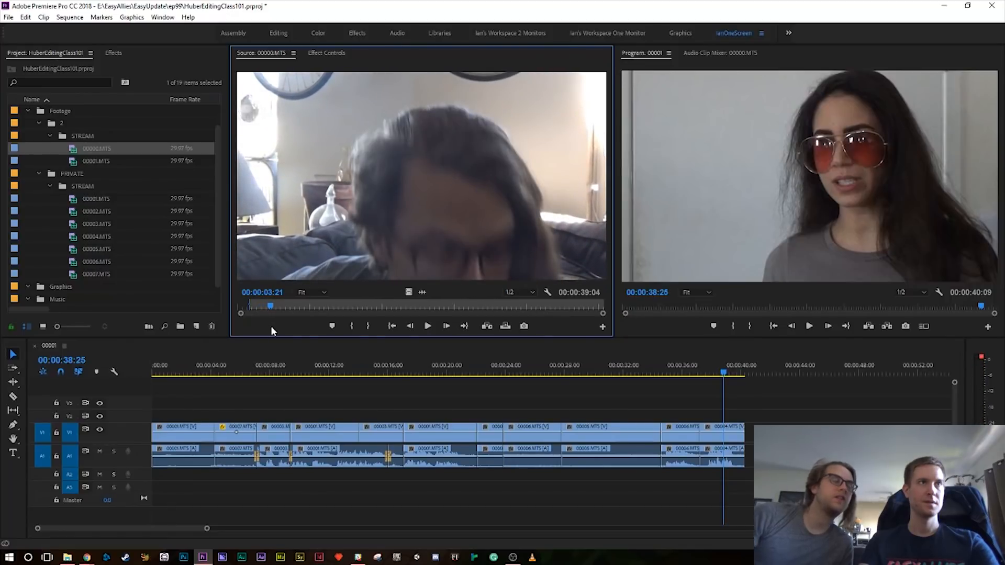
key("space")
key("space")
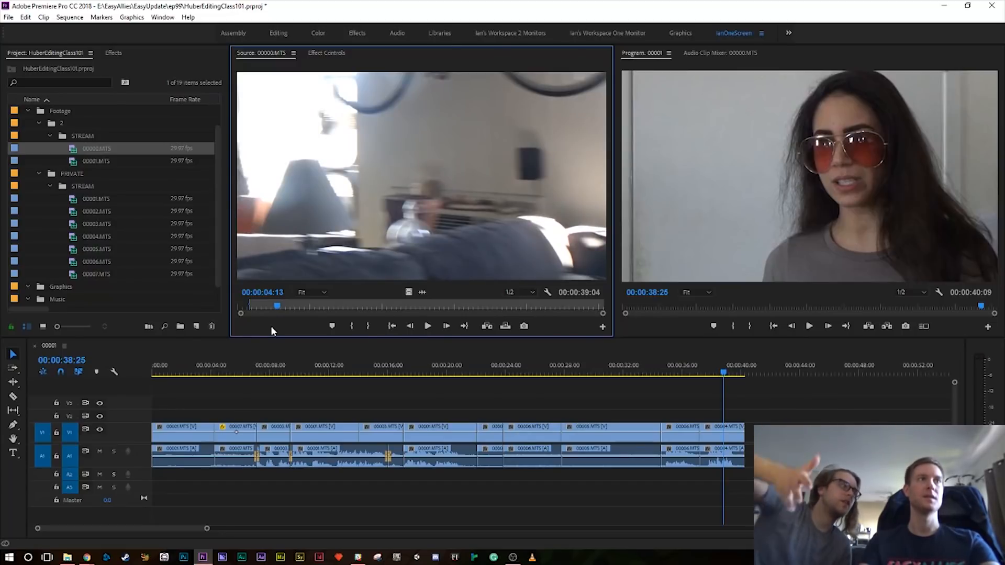
- Replay the 00000.MTS take from its start and mark its Out point for a marked range of 00:00:03:00
left_click_drag(278, 304, 249, 309)
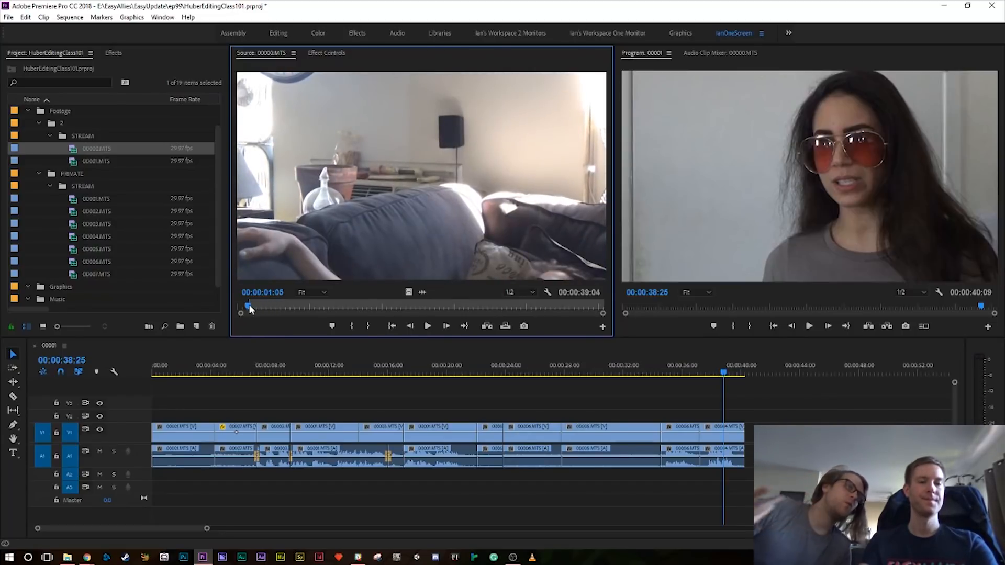
key("space")
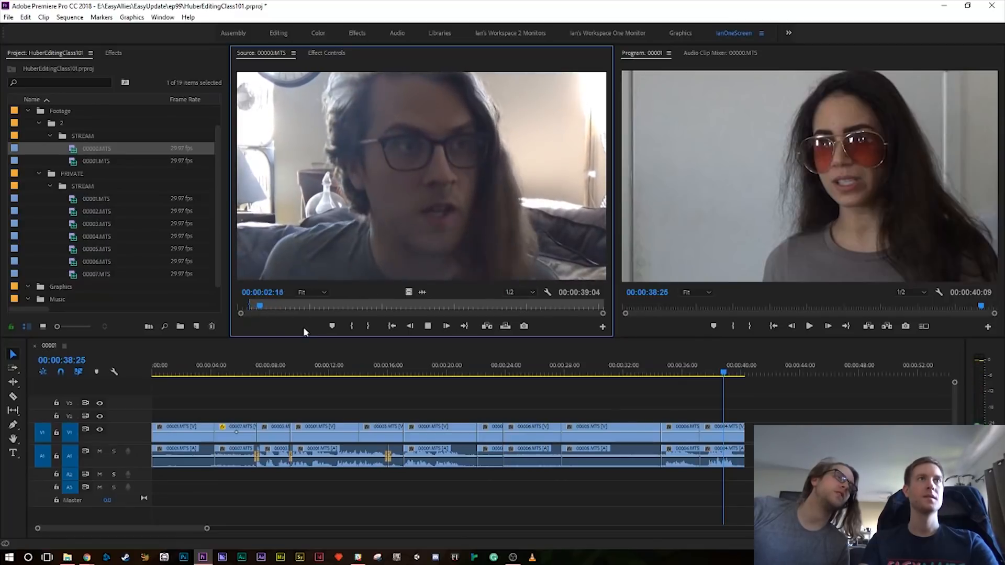
key("i")
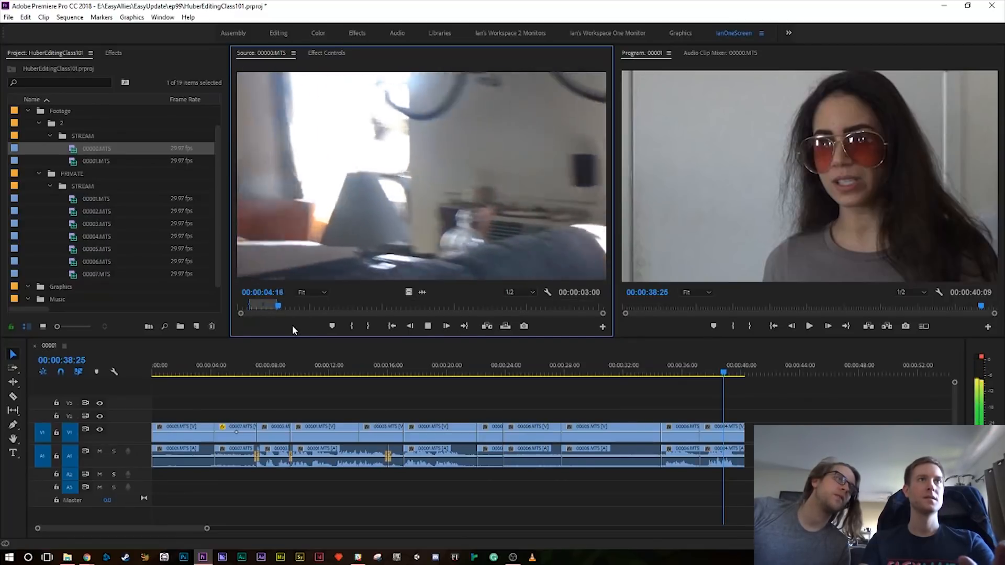
key("o")
key("space")
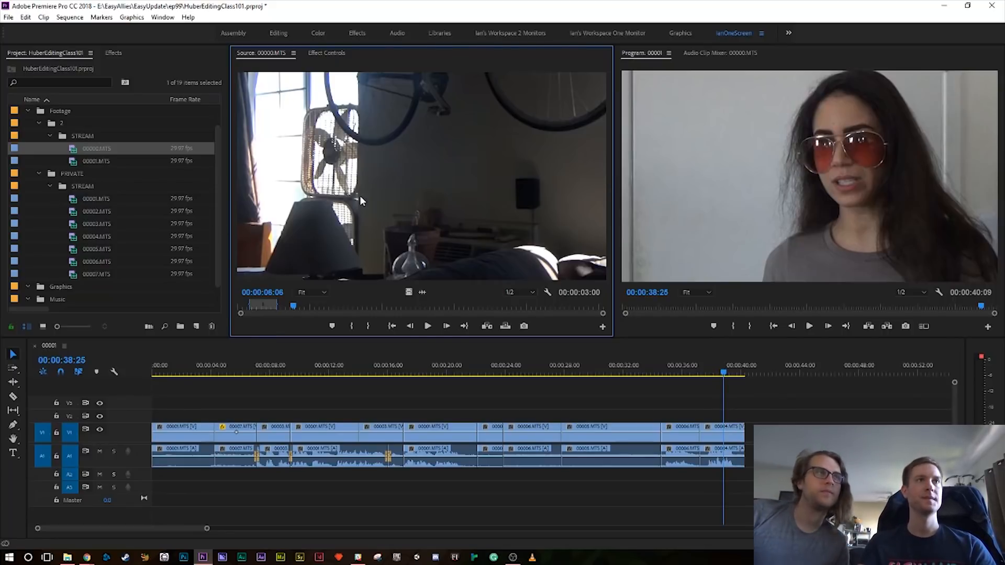
- Append the marked 00000.MTS take at the sequence's end at 00:00:40:09 and play back from 00:00:32:21
left_click_drag(359, 196, 750, 432)
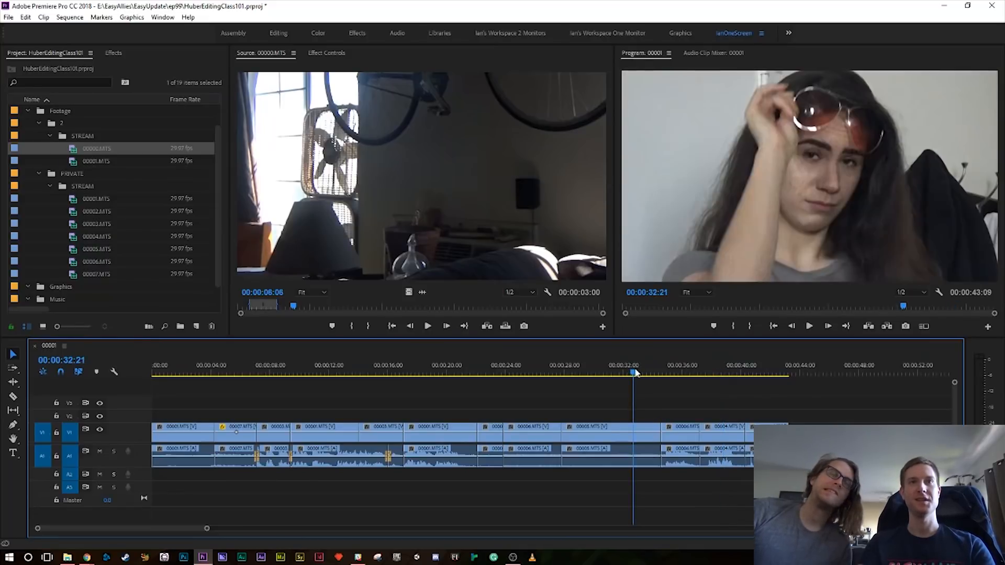
key("space")
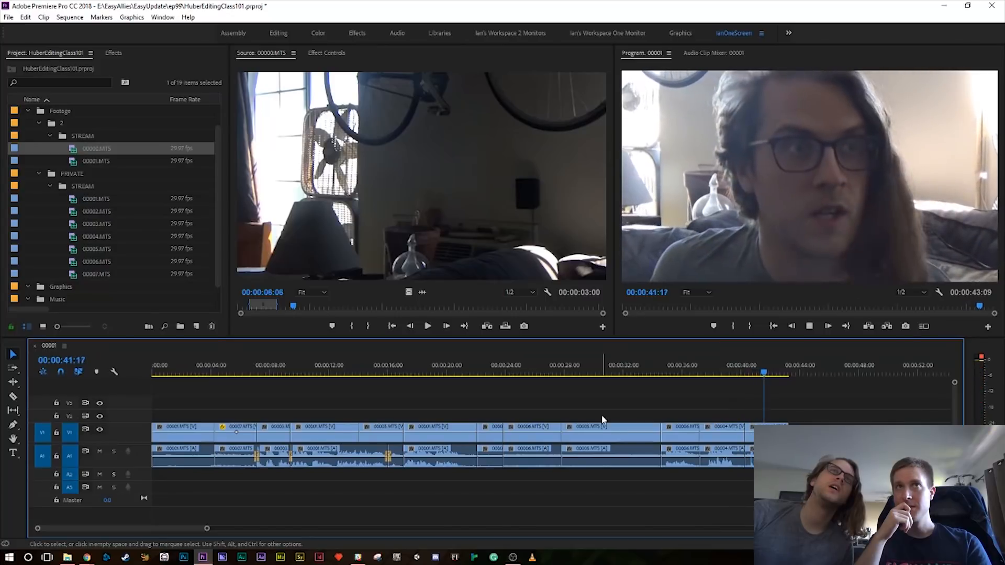
key("space")
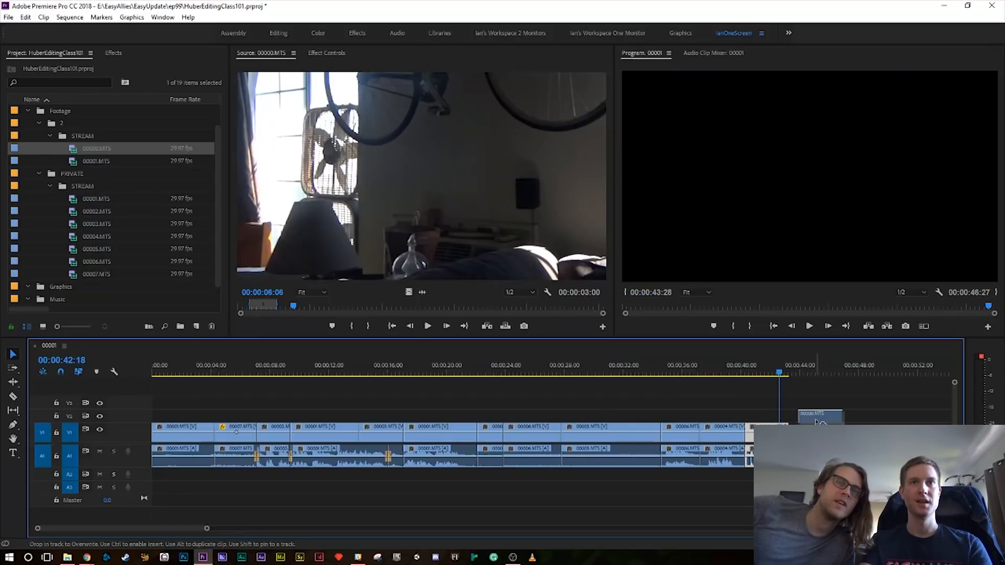
- Cut the last 00004.MTS clip at 00:00:39:18, delete its tail and close the gap before the 00000.MTS clip
left_click(702, 370)
key("space")
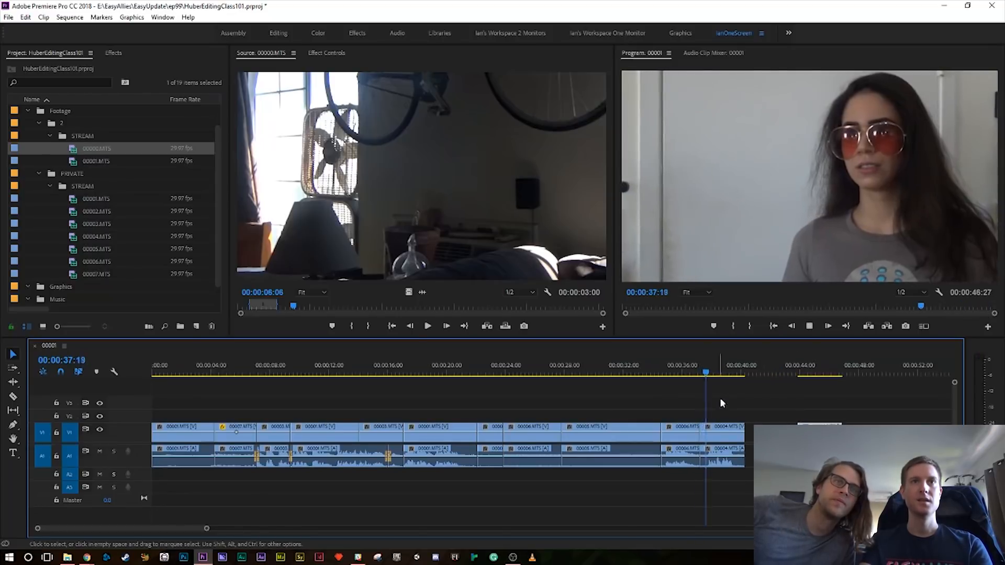
key("space")
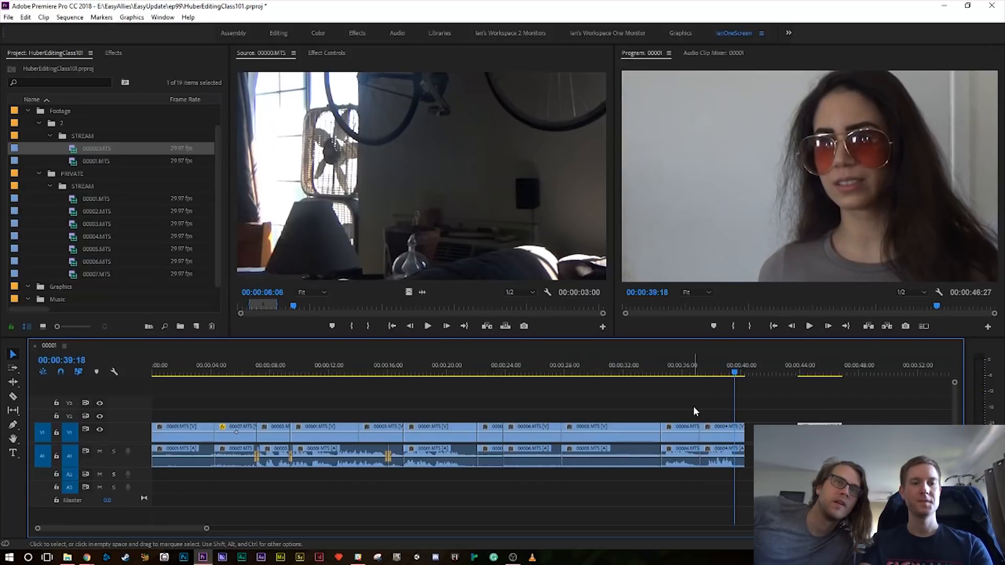
key("ctrl+k")
left_click_drag(762, 407, 742, 495)
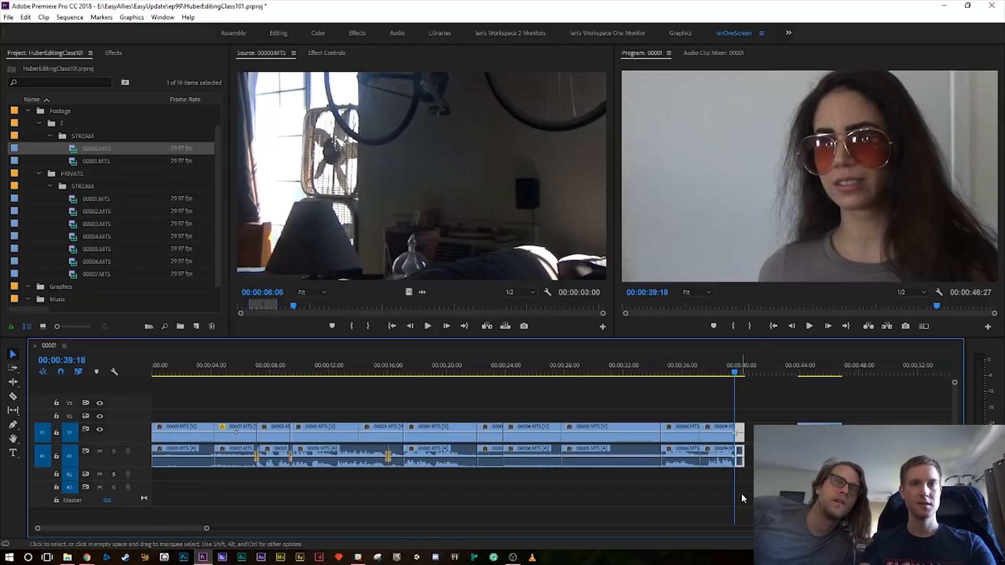
key("Delete")
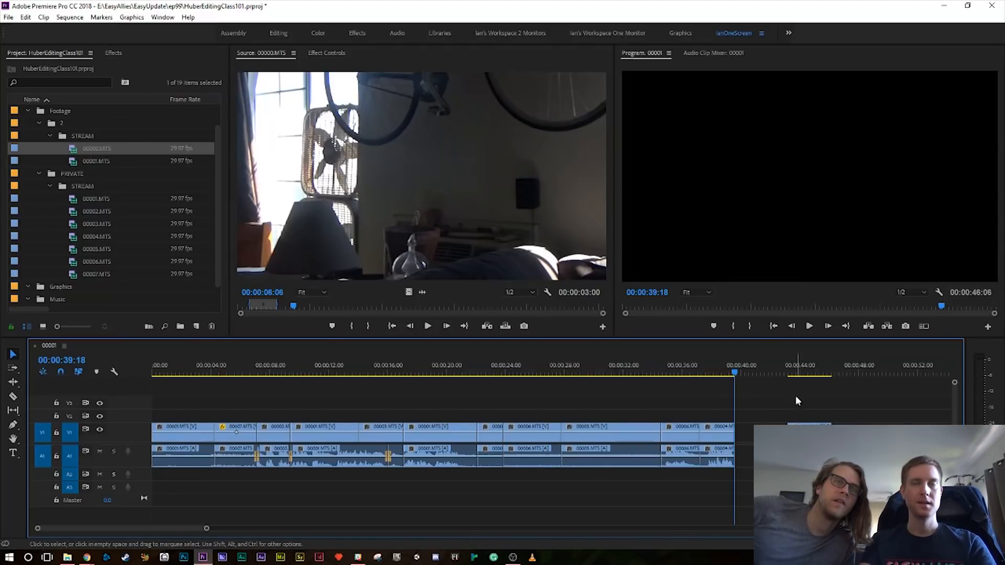
right_click(748, 430)
left_click(752, 436)
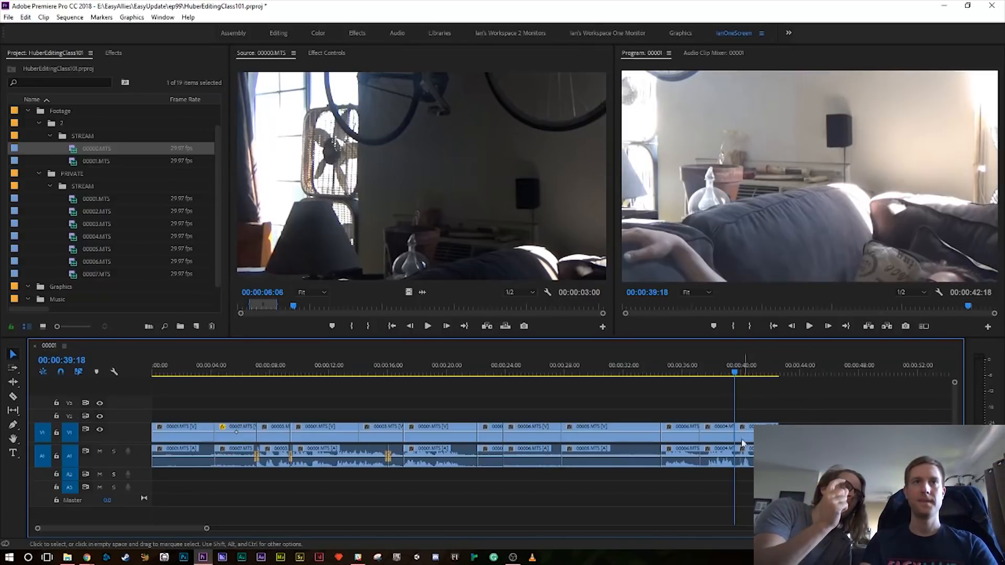
- Play back the new transition from 00004.MTS to 00000.MTS up to 00:00:42:01 and check the last clip
left_click(677, 360)
key("space")
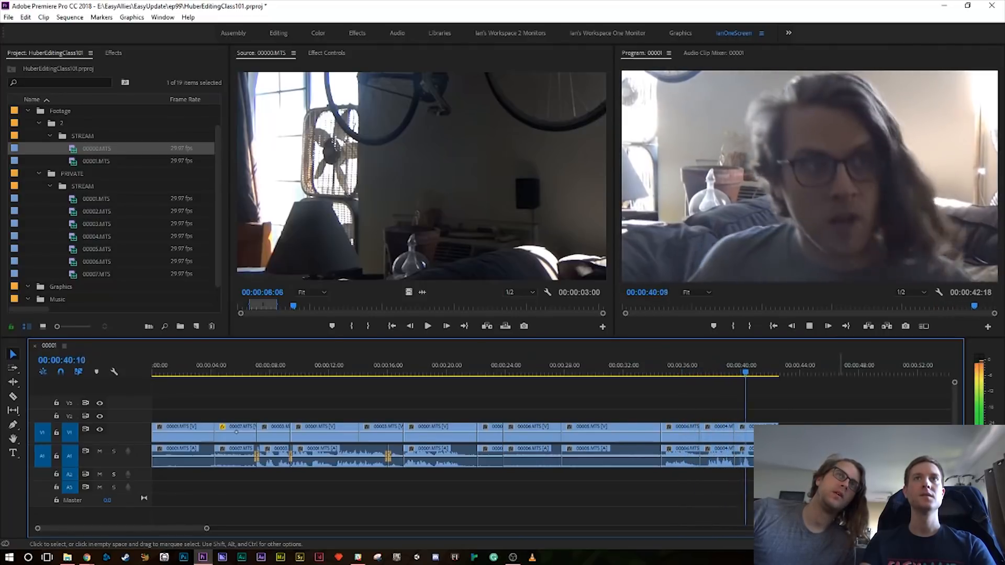
key("space")
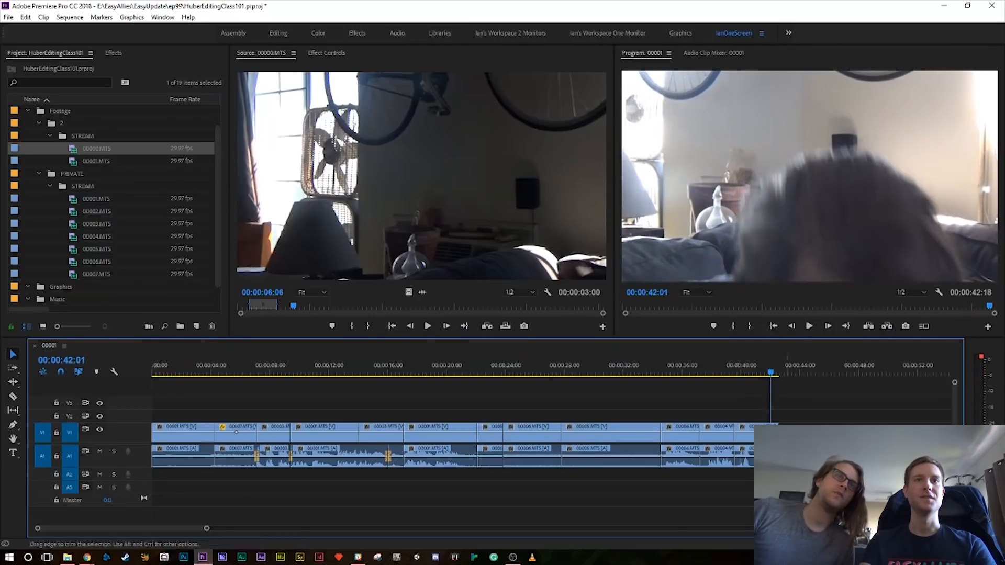
left_click(751, 435)
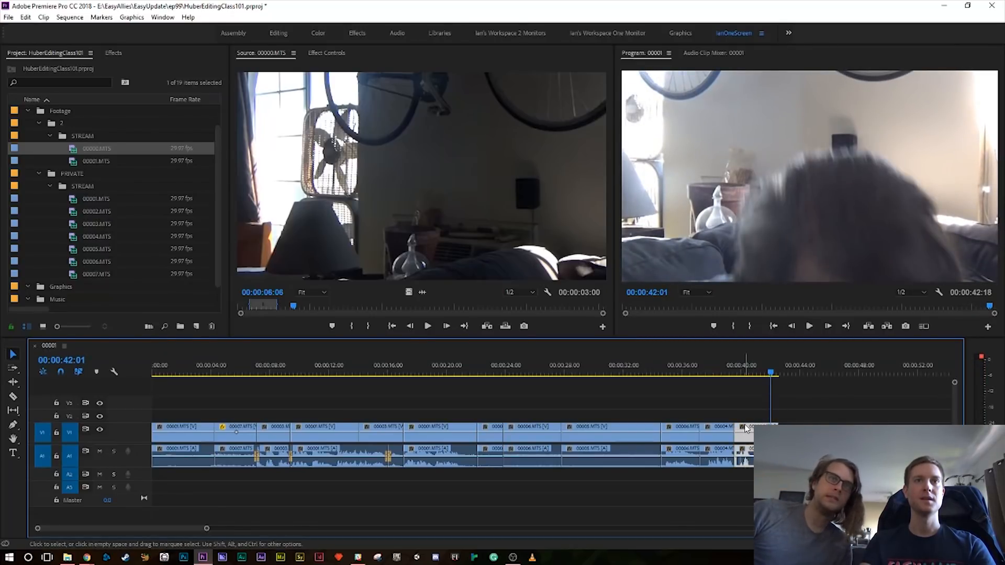
left_click_drag(747, 429, 757, 378)
left_click_drag(787, 433, 765, 433)
- Cut the last 00000.MTS clip at 00:00:40:01, remove the part before the cut with its gap, and play back the ending
left_click(728, 372)
key("space")
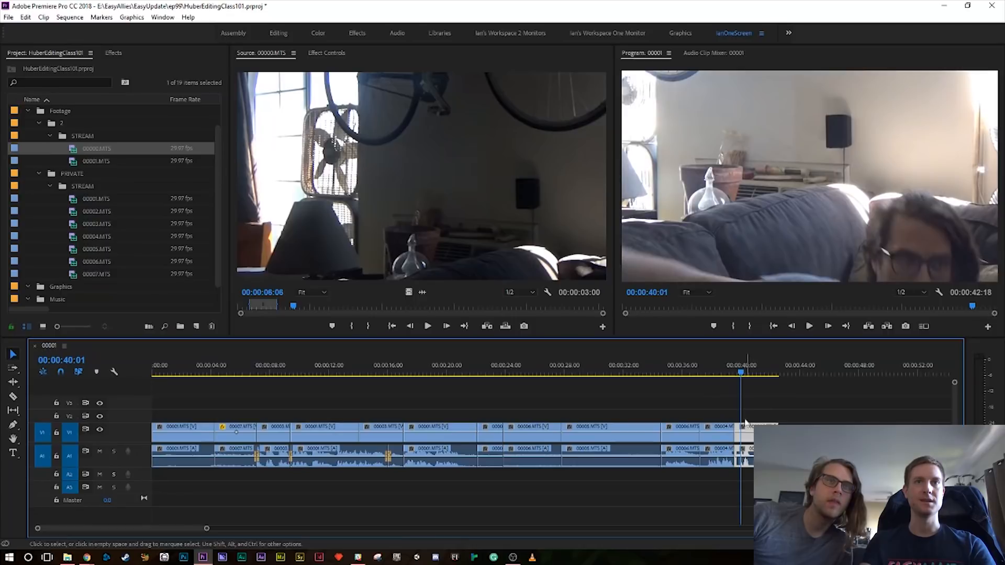
key("ctrl+k")
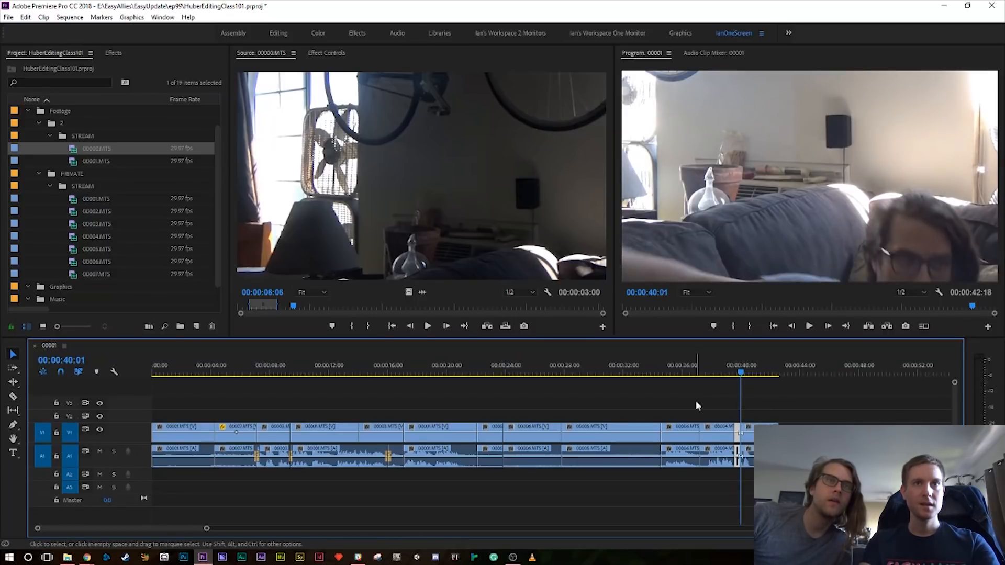
left_click_drag(758, 432, 796, 424)
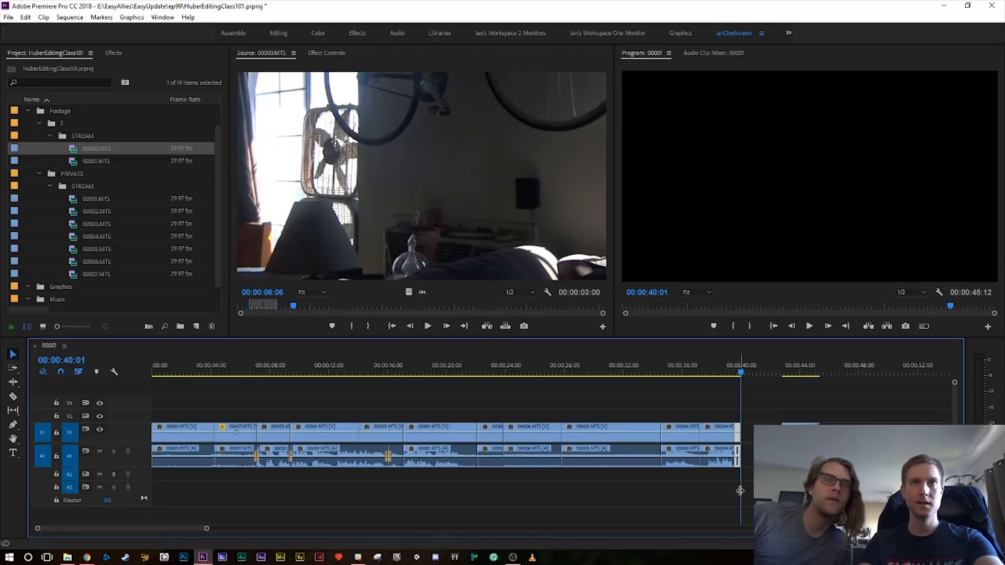
left_click_drag(740, 491, 735, 490)
left_click(762, 443)
left_click(692, 367)
key("space")
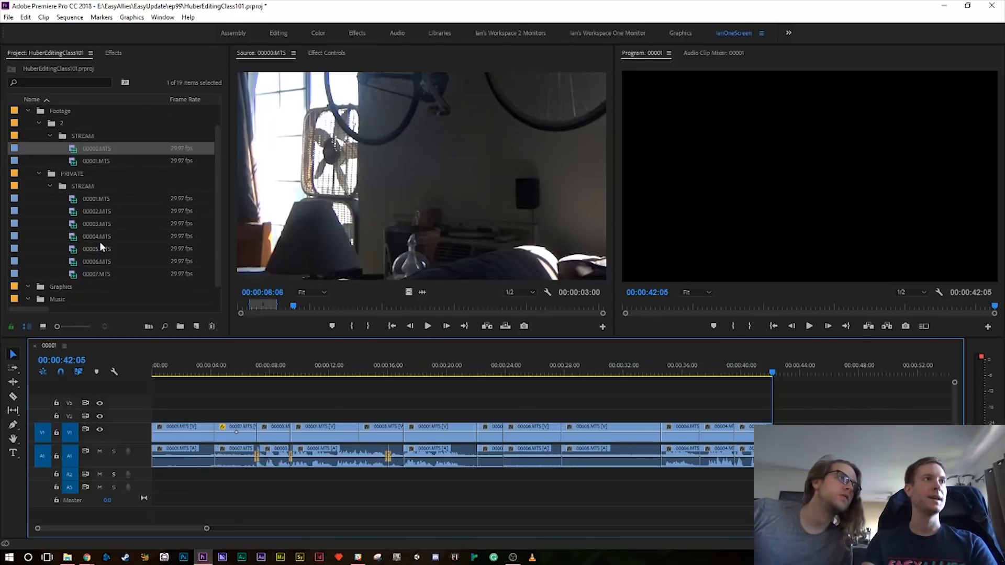
- Review 00007.MTS from the PRIVATE footage around 00:00:46 to 00:00:52 and mark its in point at 00:00:49:18
double_click(96, 274)
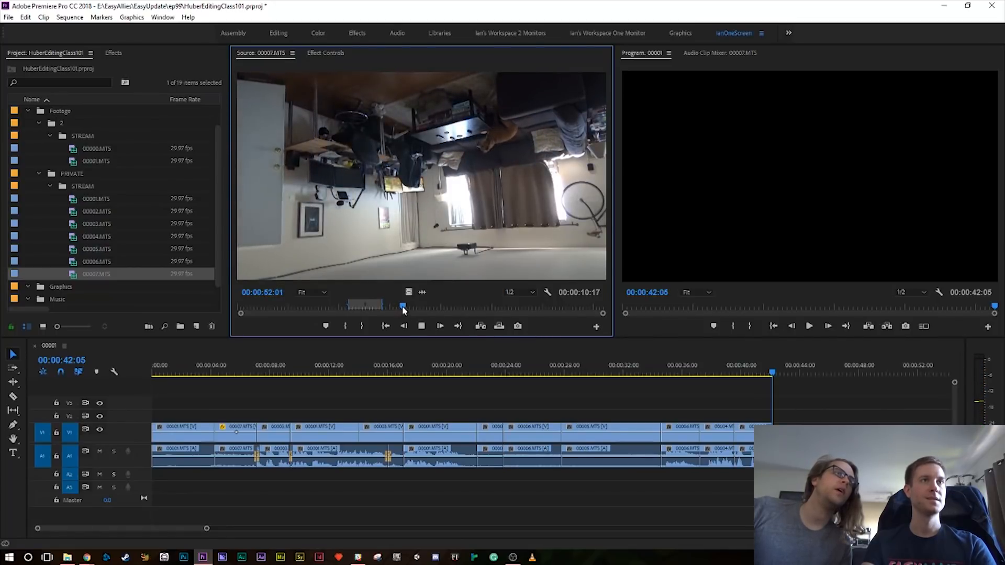
left_click_drag(405, 306, 388, 306)
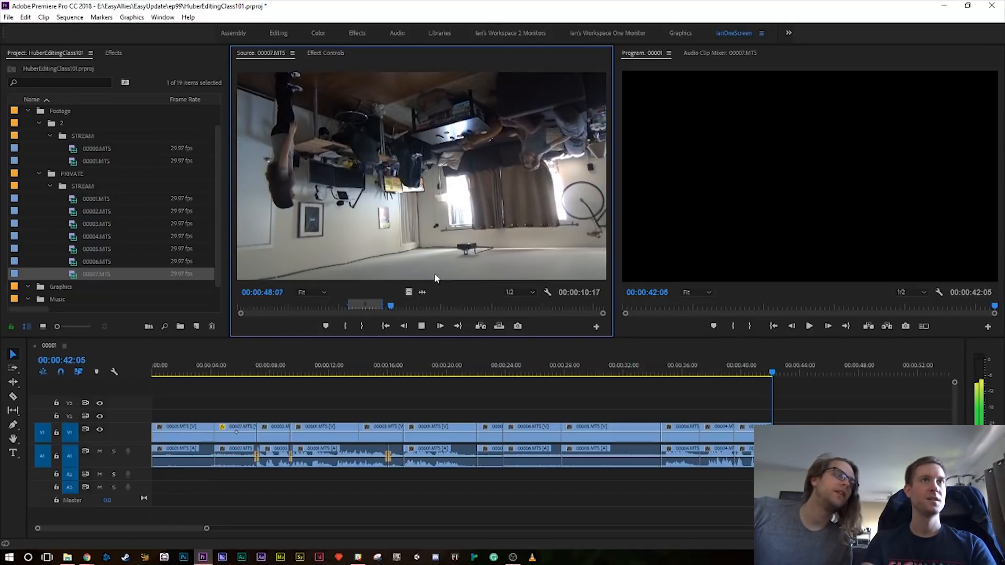
key("space")
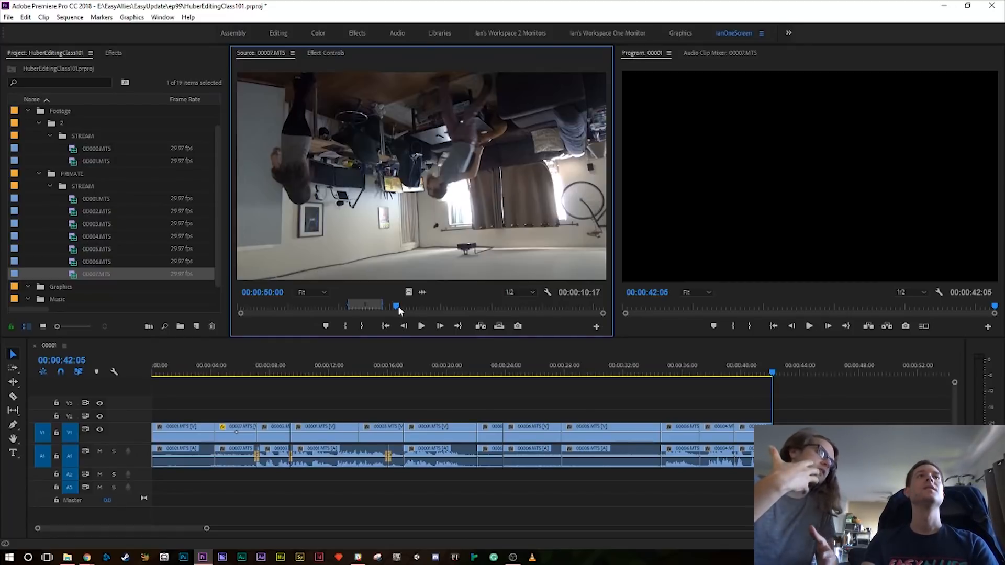
left_click_drag(398, 307, 382, 307)
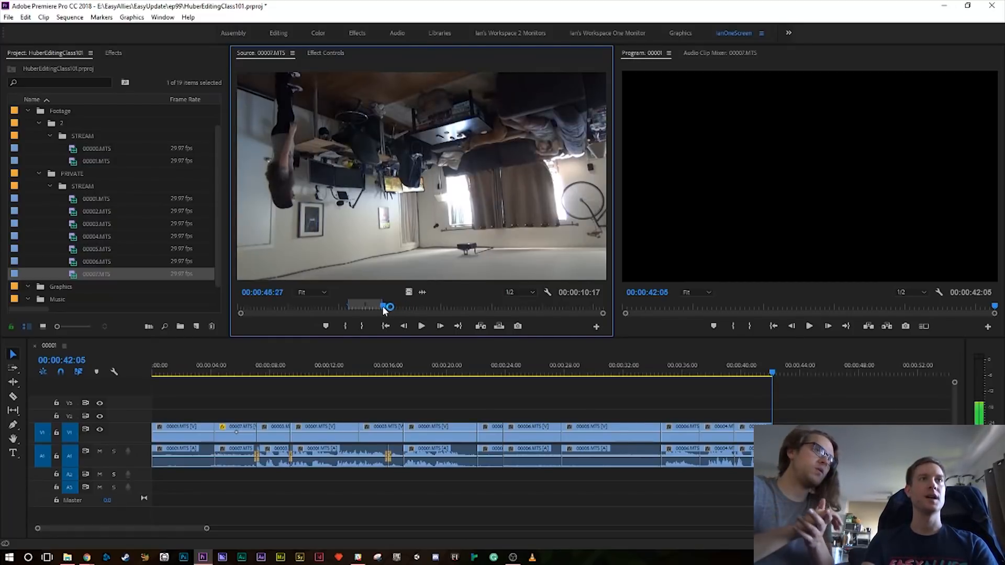
key("space")
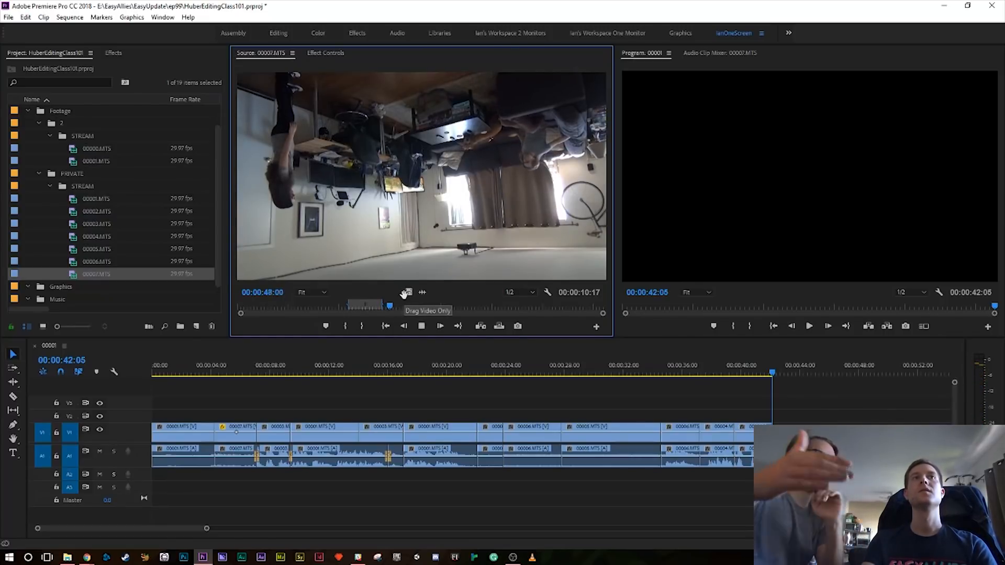
key("space")
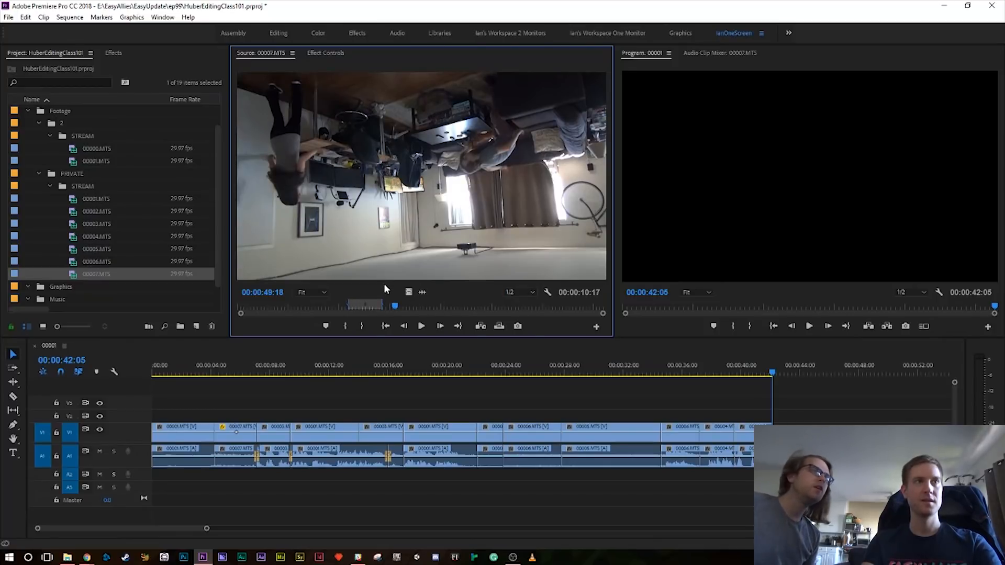
key("ctrl+shift+x")
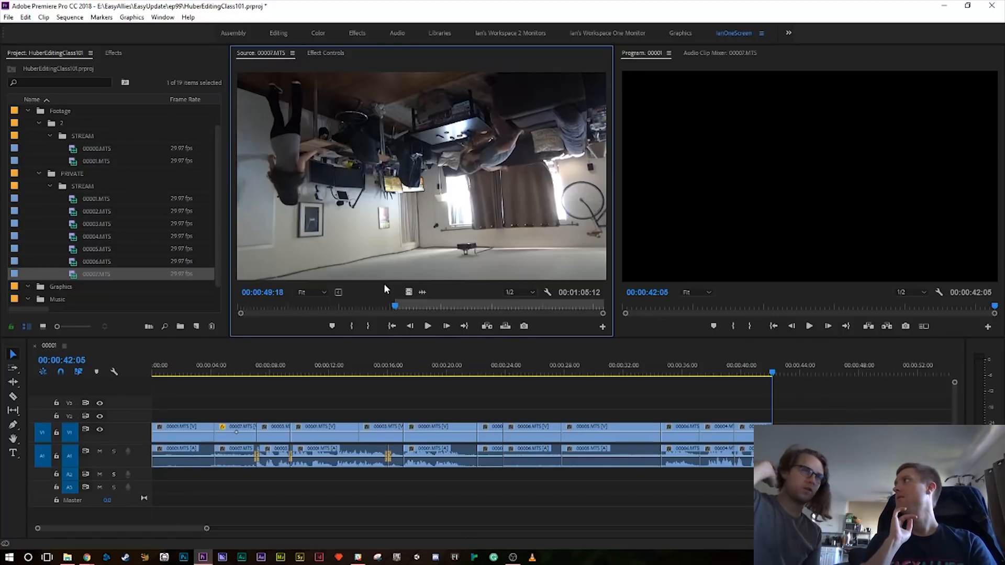
- Mark the out point of 00007.MTS at 00:00:53:18 and append the marked take at the sequence's end at 00:00:42:05
key("space")
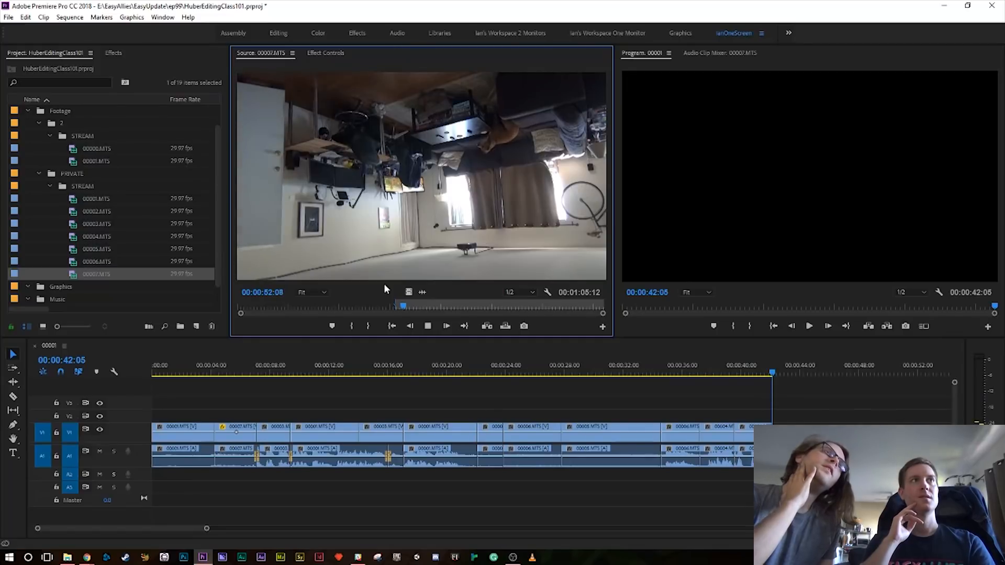
key("space")
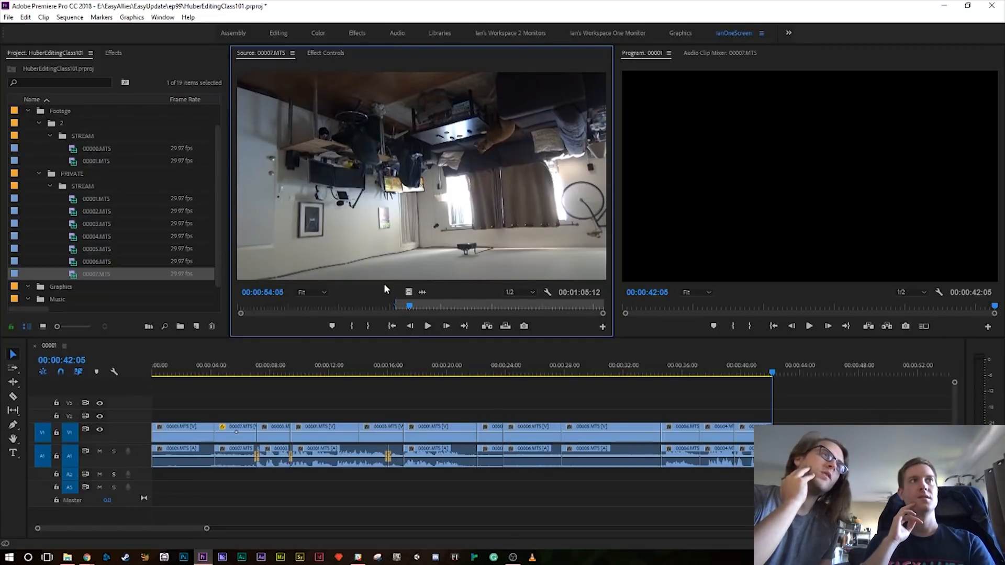
key("shift+Left")
key("shift+Left")
key("shift+Left")
key("Left")
key("Left")
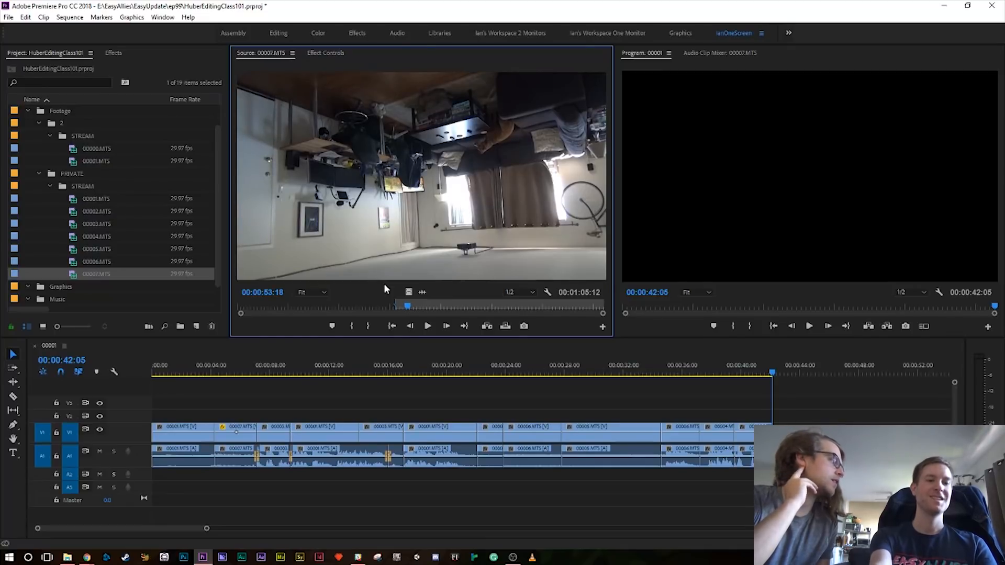
key("o")
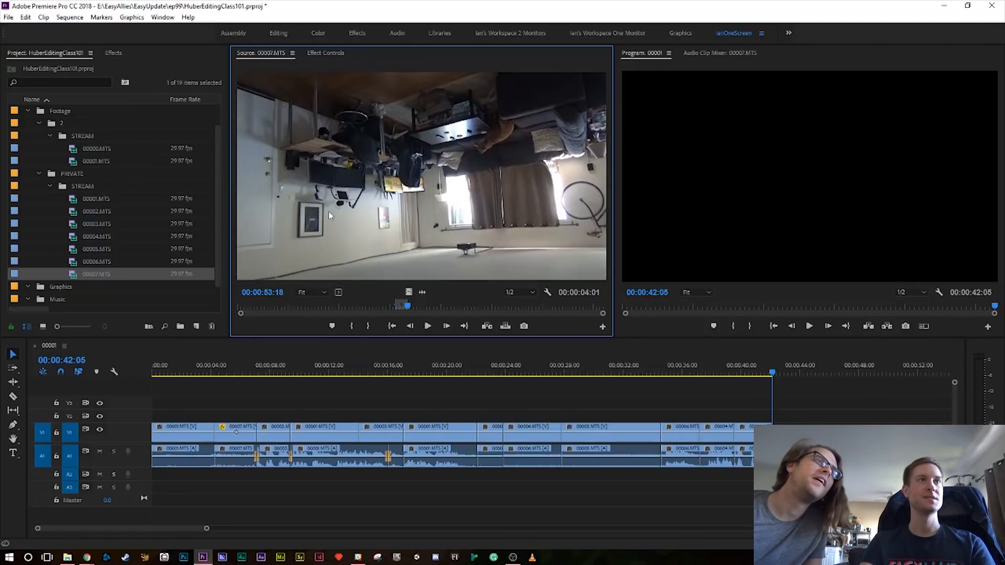
left_click_drag(783, 383, 810, 427)
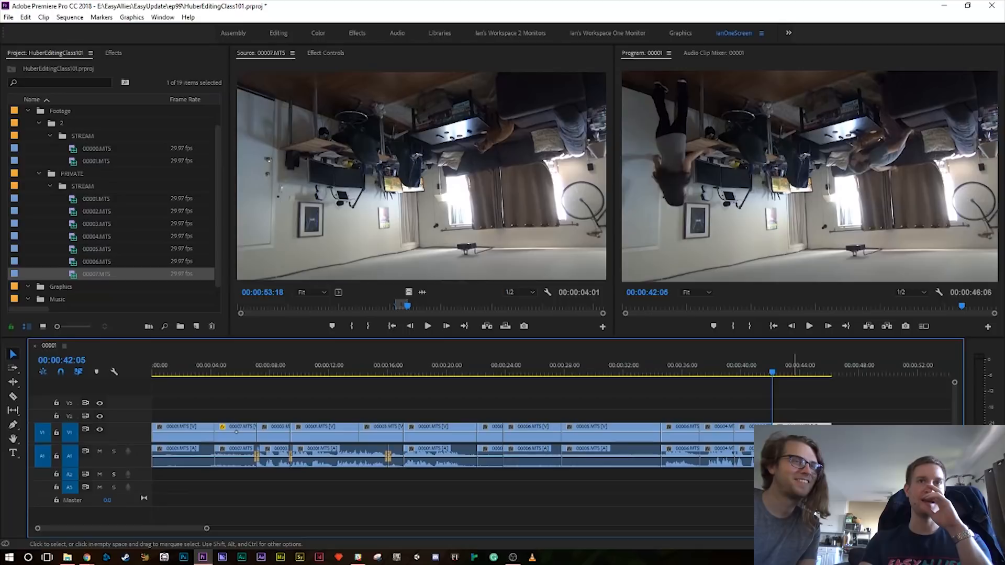
- Copy the Motion attributes of the early 00007.MTS clip onto the upside-down 00007.MTS clip at the sequence's end
right_click(793, 425)
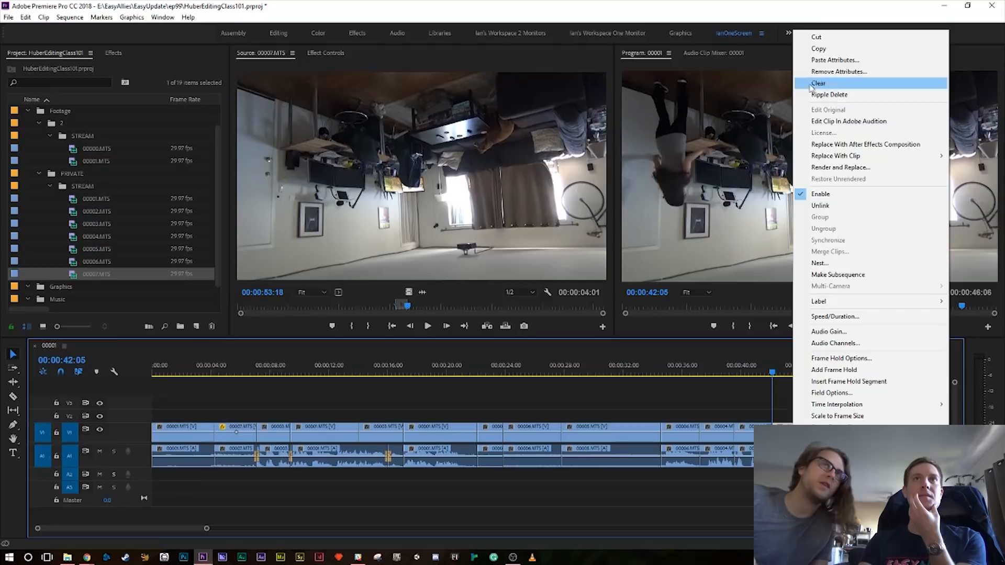
left_click(728, 404)
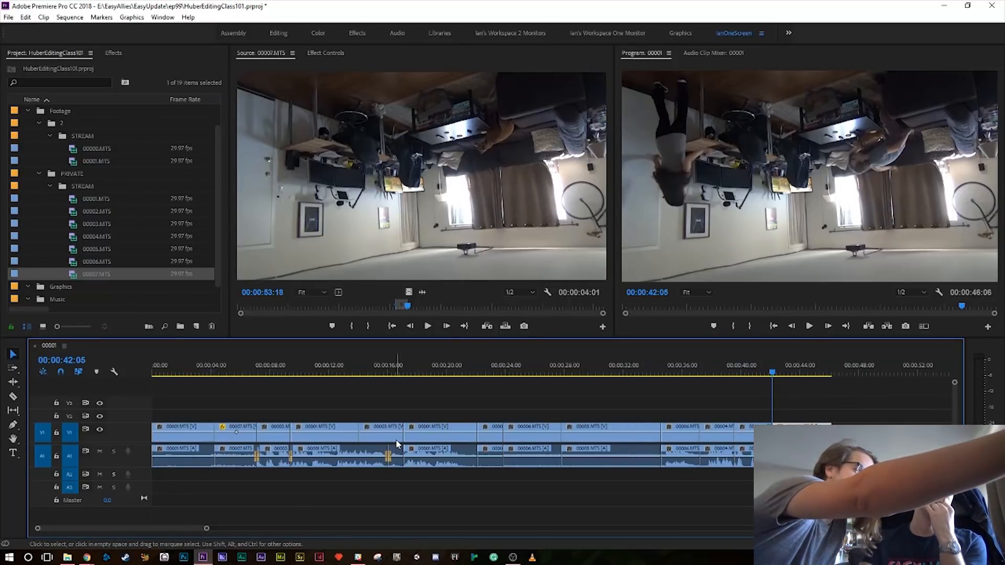
left_click(230, 430)
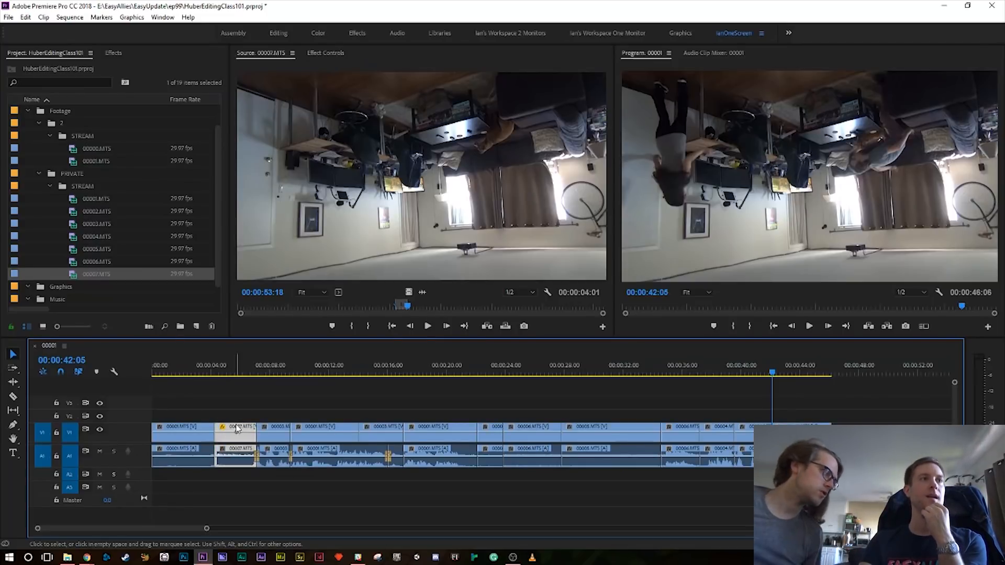
right_click(235, 429)
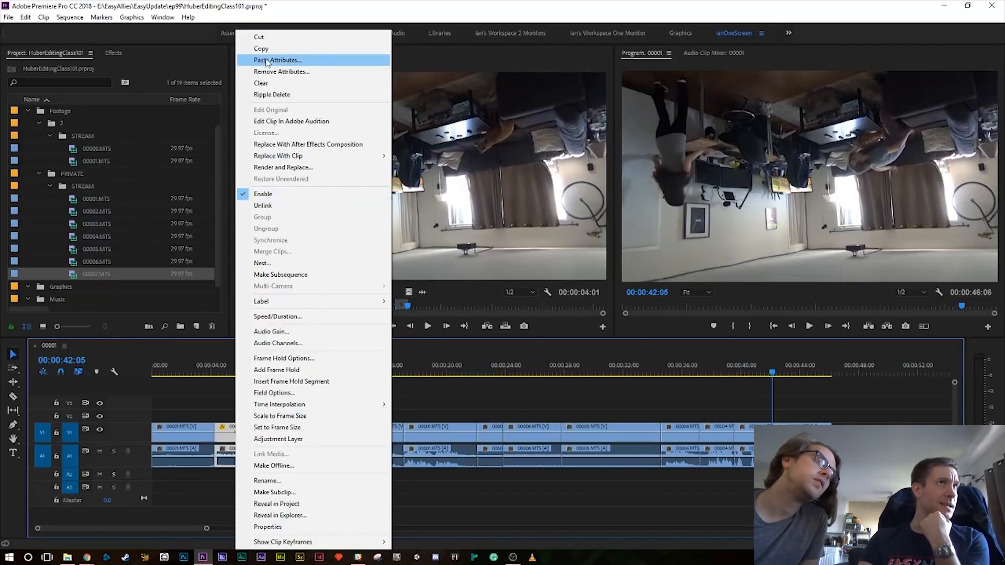
left_click(433, 128)
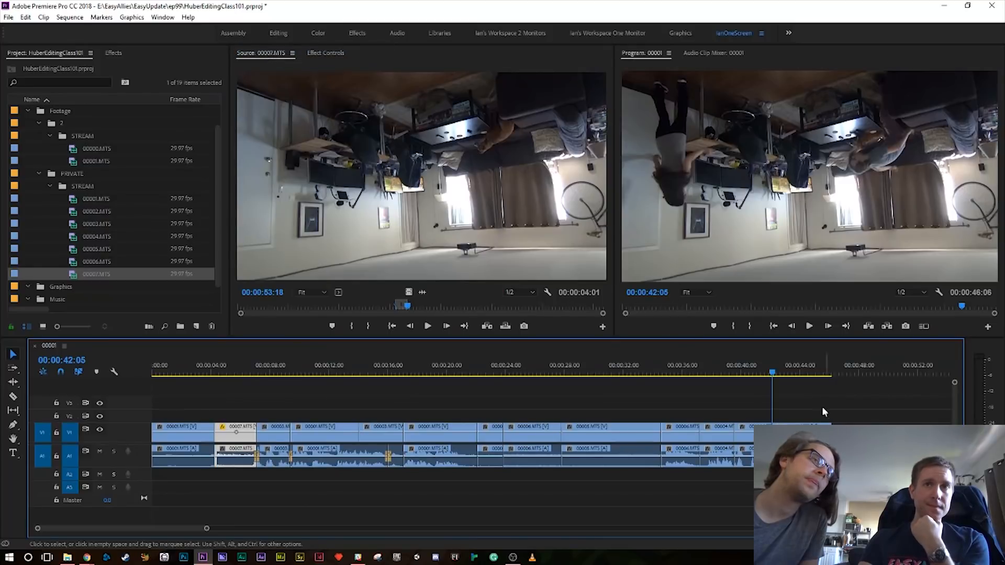
right_click(798, 427)
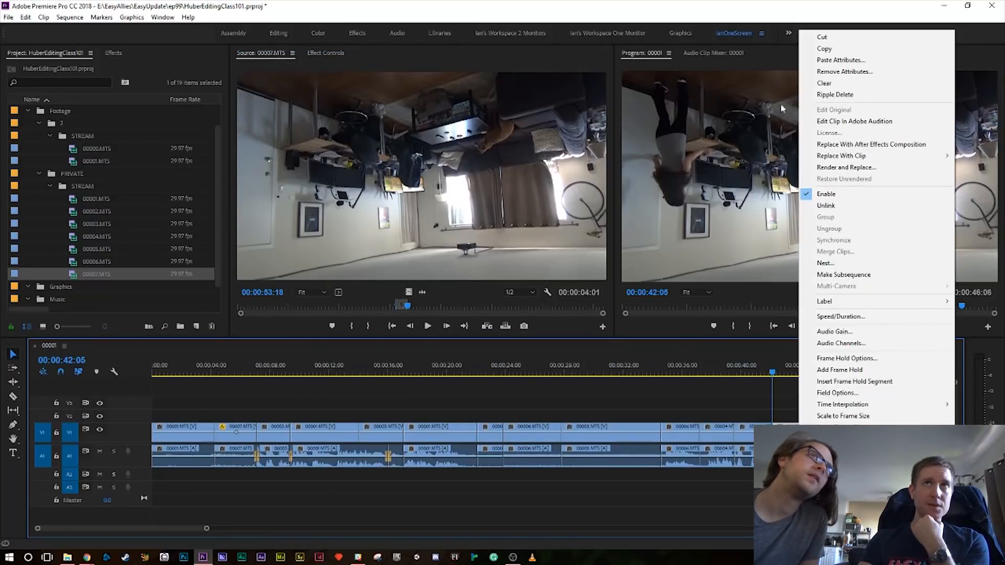
left_click(806, 58)
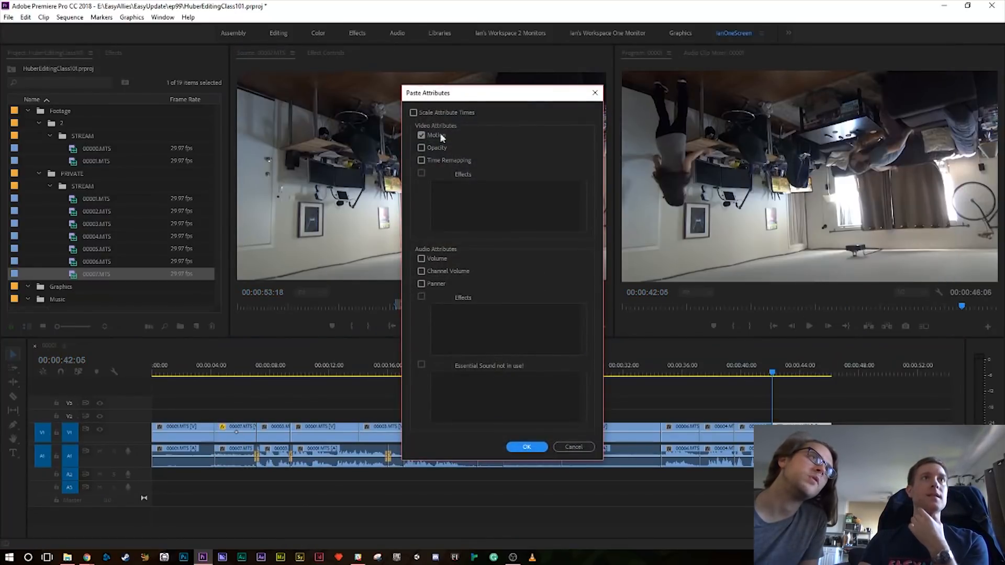
left_click(528, 447)
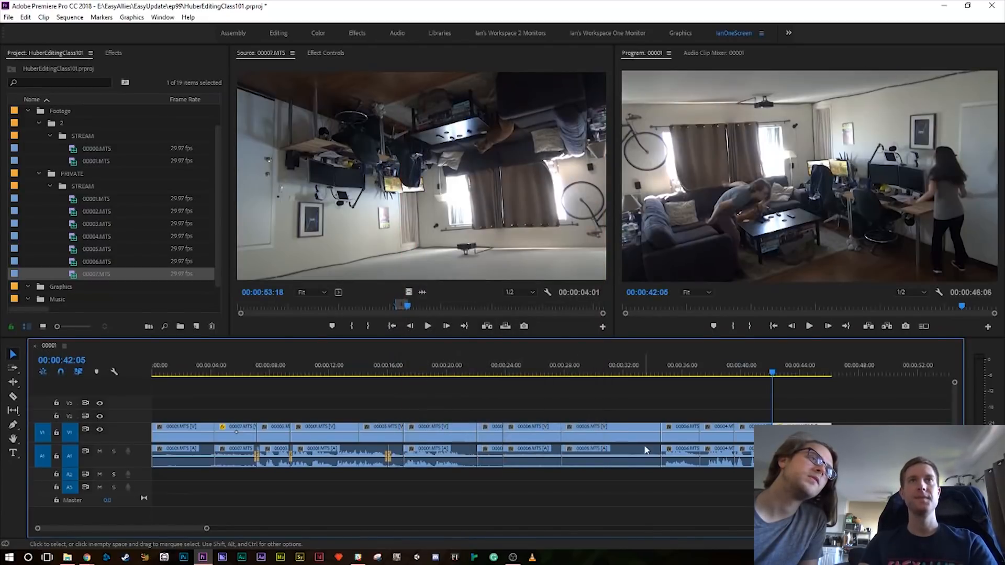
- Save the project and play back the new ending from 00:00:38:06
left_click(715, 366)
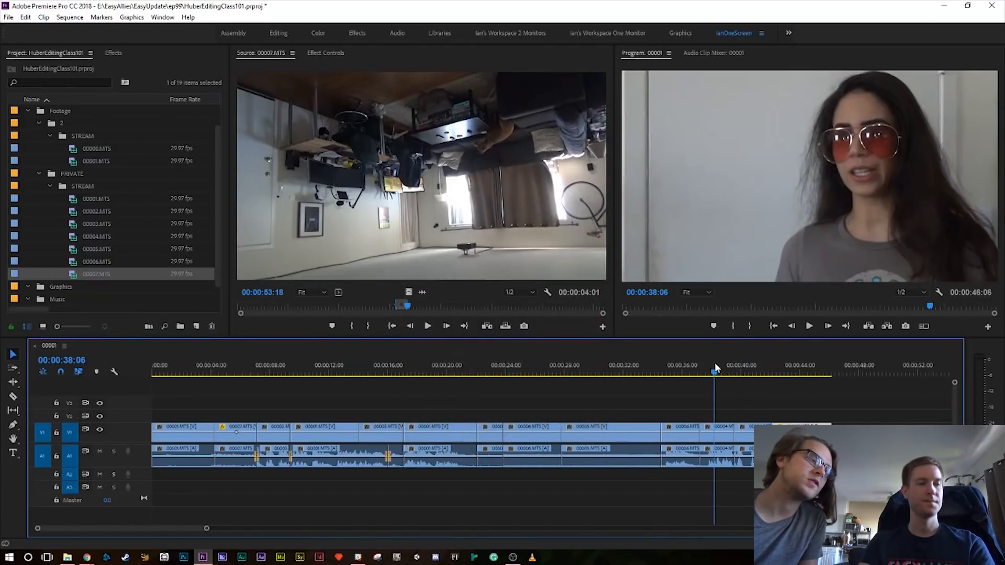
key("ctrl+s")
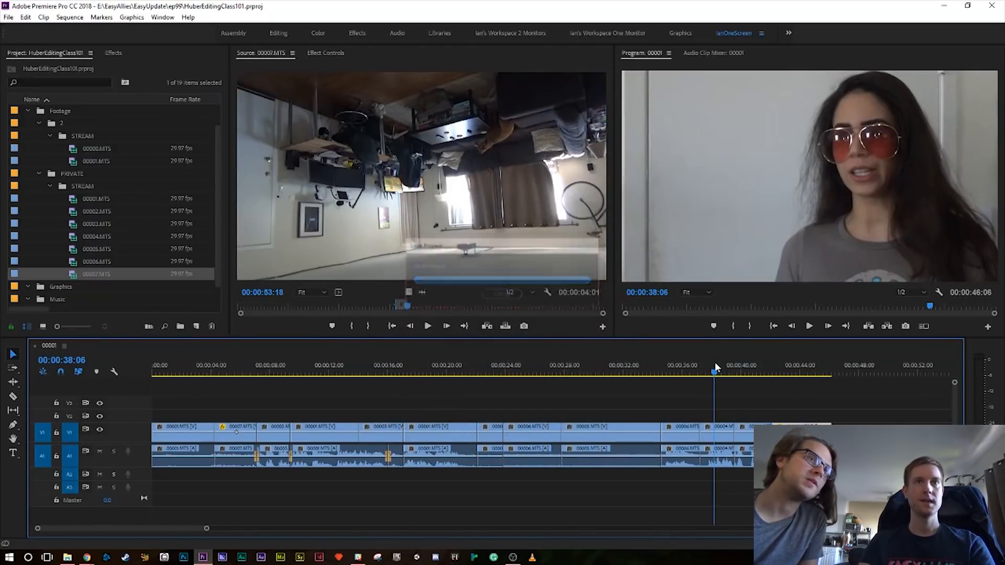
key("space")
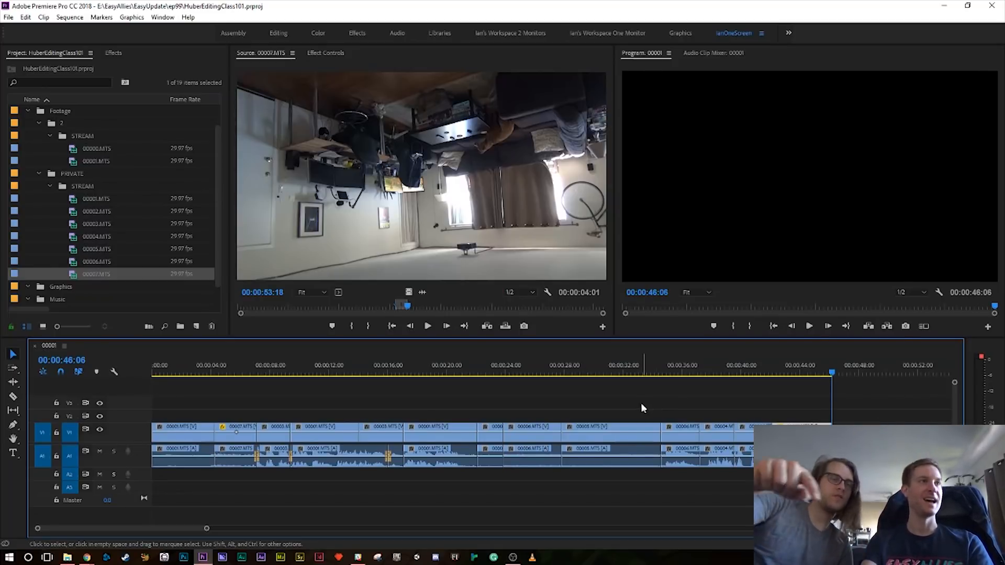
- Play back the whole sequence from the start and replay the section around 00:00:27:22
key("Home")
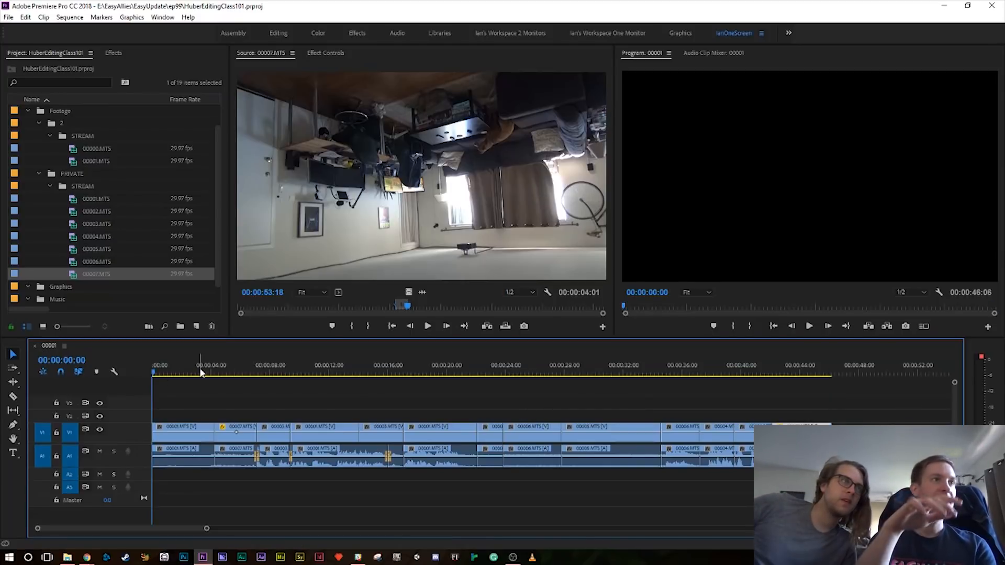
key("space")
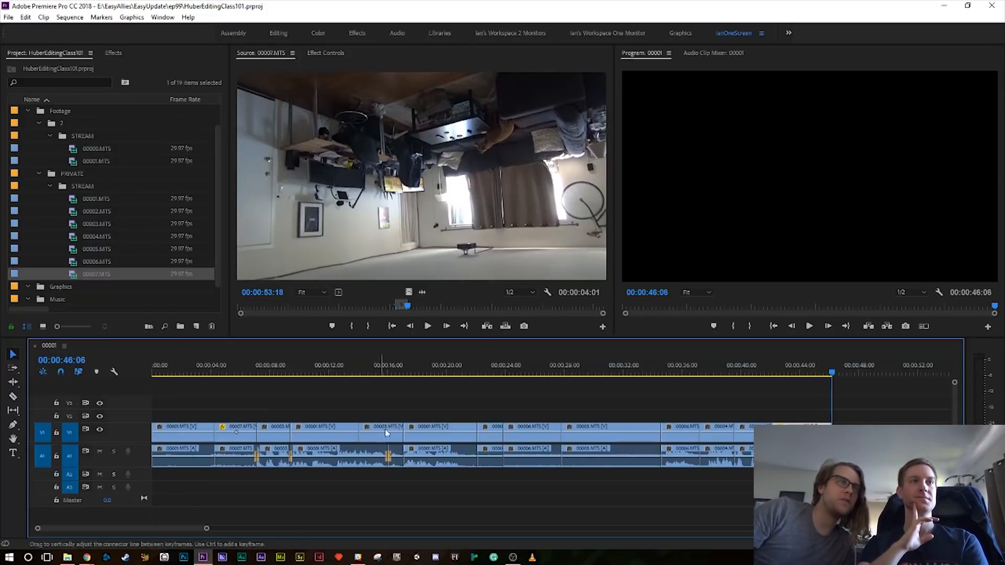
key("space")
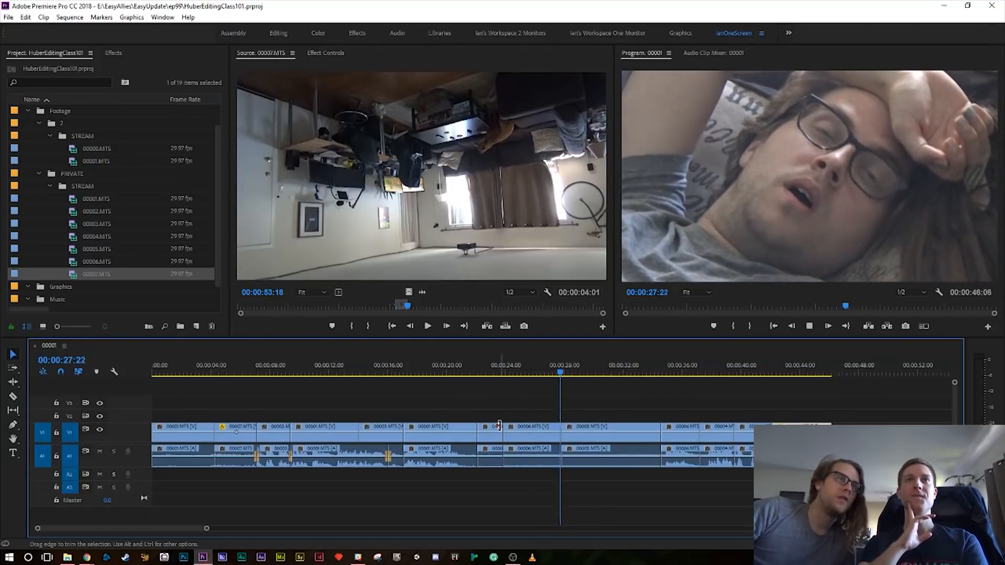
- Add Constant Power crossfades to the three consecutive audio cuts from 00:00:22:04 to 00:00:27:26 and select the remaining audio clips
left_click(476, 372)
right_click(479, 444)
left_click(503, 518)
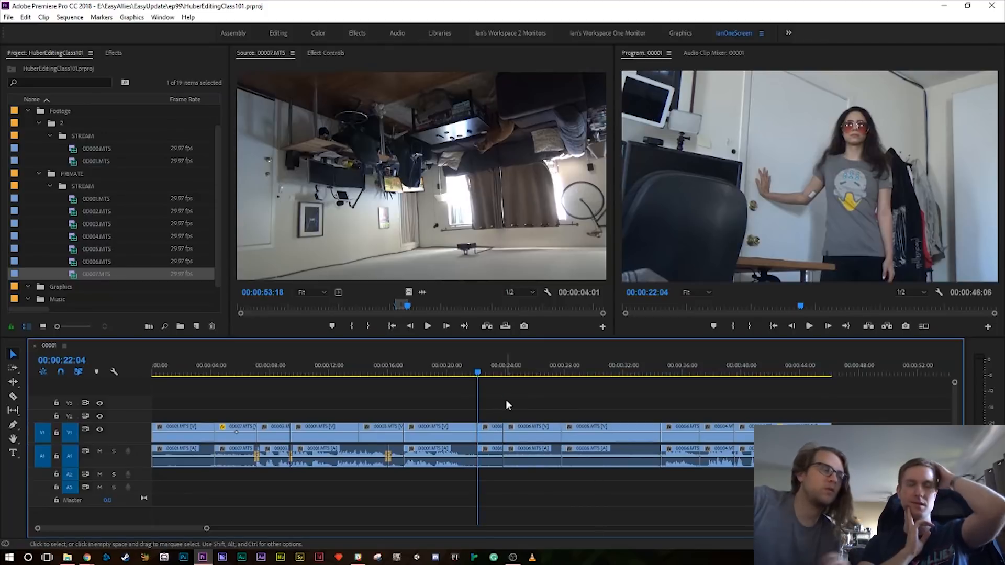
right_click(476, 449)
left_click(505, 520)
right_click(506, 449)
left_click(521, 516)
right_click(561, 455)
left_click(597, 519)
left_click_drag(796, 489, 653, 460)
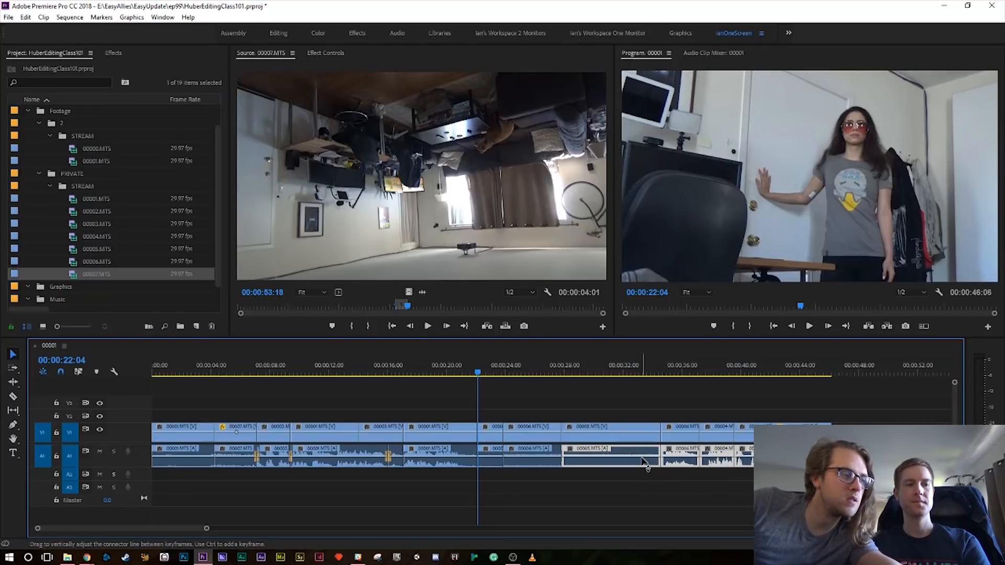
- Lengthen the Constant Power crossfade at the 00:00:22:04 cut between 00001.MTS and 00003.MTS to about 18 frames
left_click(676, 406)
key("equal")
key("equal")
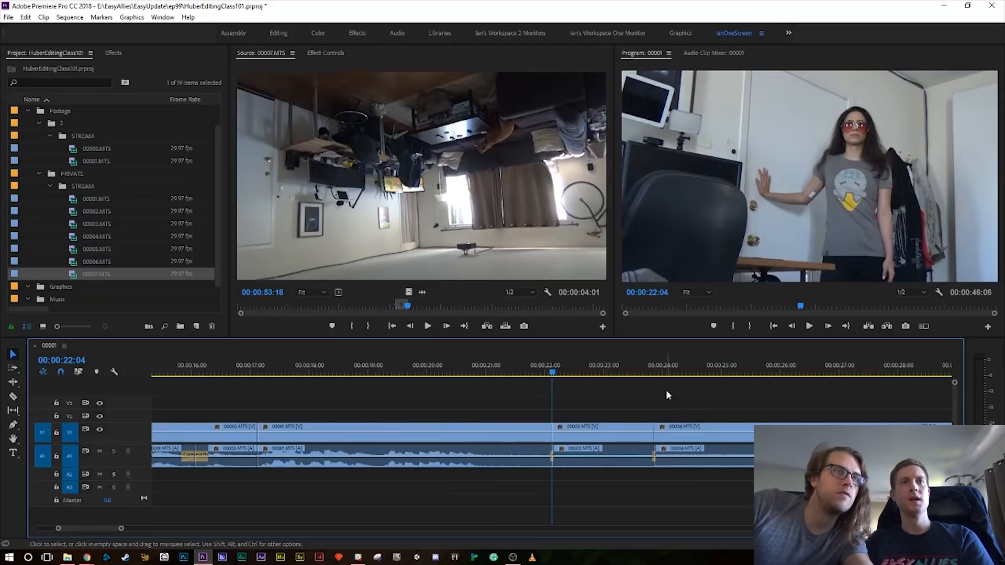
key("minus")
key("minus")
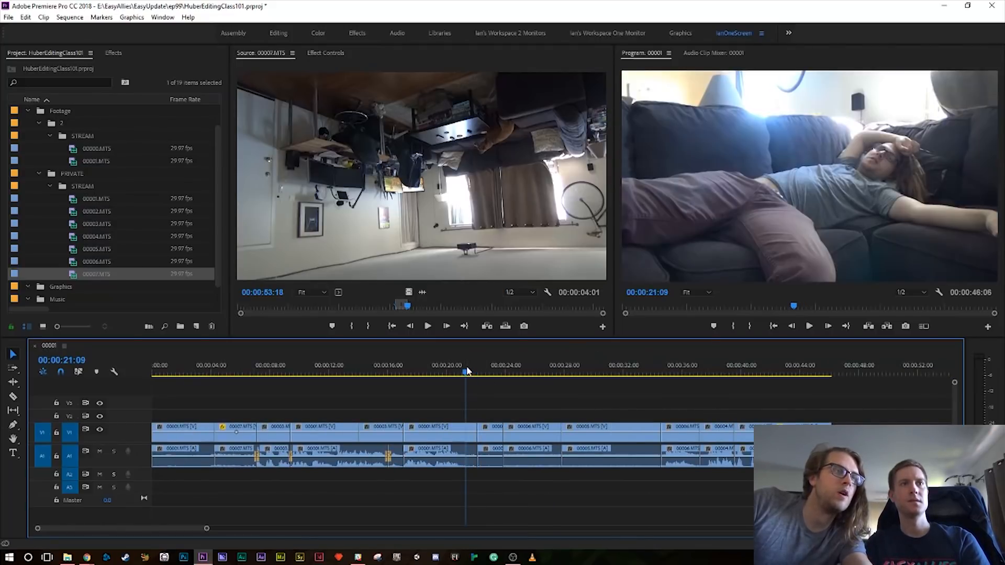
key("space")
key("equal")
key("equal")
key("equal")
key("equal")
key("equal")
key("space")
left_click_drag(533, 452, 661, 451)
key("minus")
key("minus")
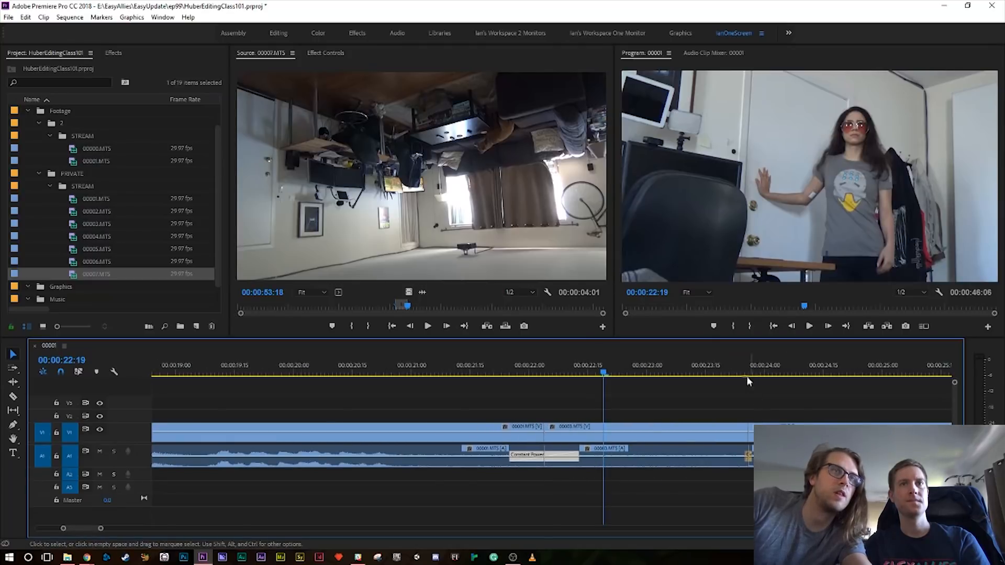
- Lengthen the audio crossfade between 00003.MTS and 00006.MTS to about 48 frames and play back the cut
left_click(748, 376)
key("equal")
key("equal")
left_click_drag(584, 451, 381, 452)
key("space")
key("minus")
key("minus")
key("minus")
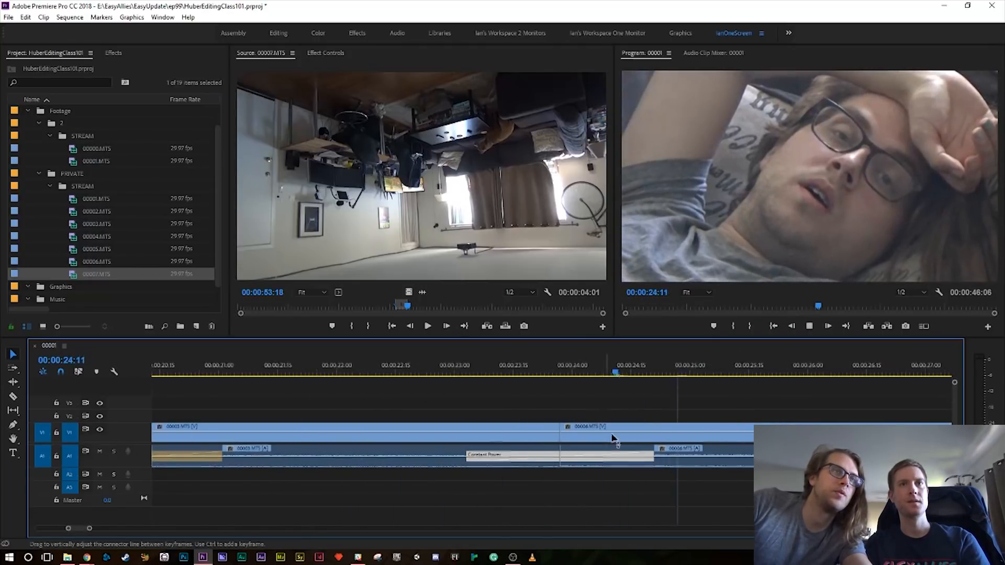
- Lengthen the audio crossfade between 00006.MTS and 00005.MTS to about 34 frames and play back from 00:00:27:04
left_click(707, 375)
key("equal")
key("equal")
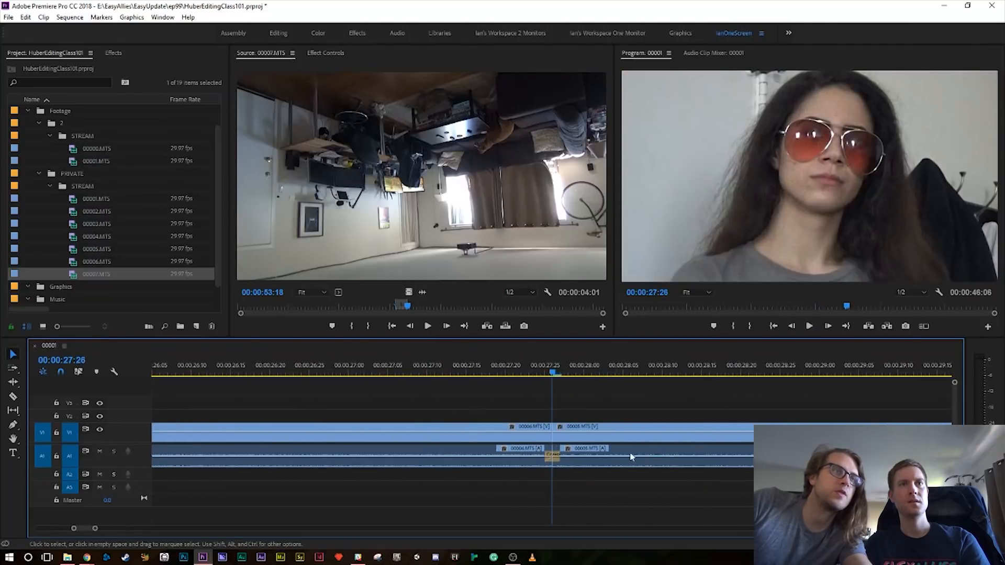
left_click_drag(557, 452, 685, 452)
left_click(377, 373)
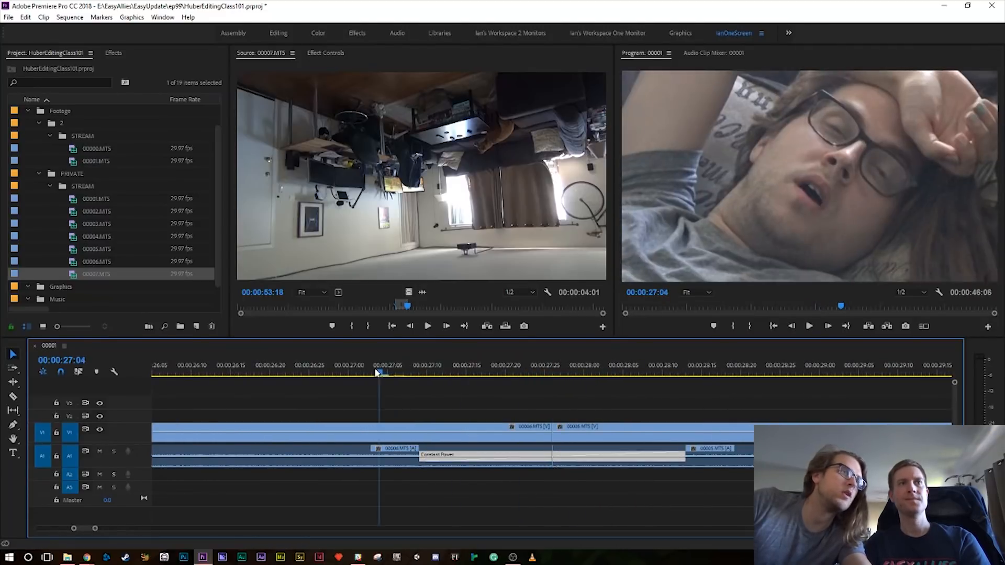
key("space")
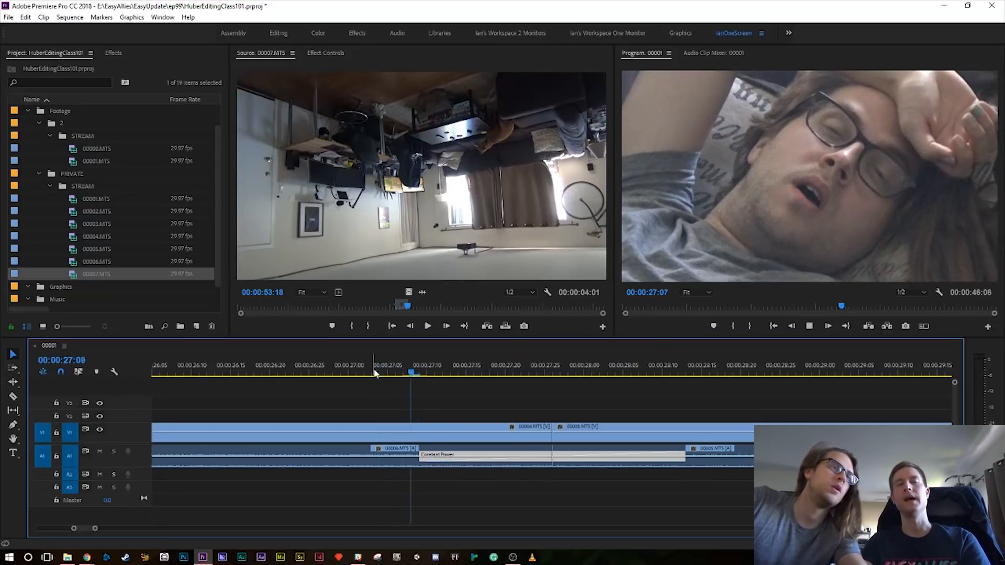
- Lengthen the Constant Power crossfade at the 00:00:34:18 cut between 00005.MTS and 00006.MTS to about 22 frames and play back the cut
key("minus")
key("minus")
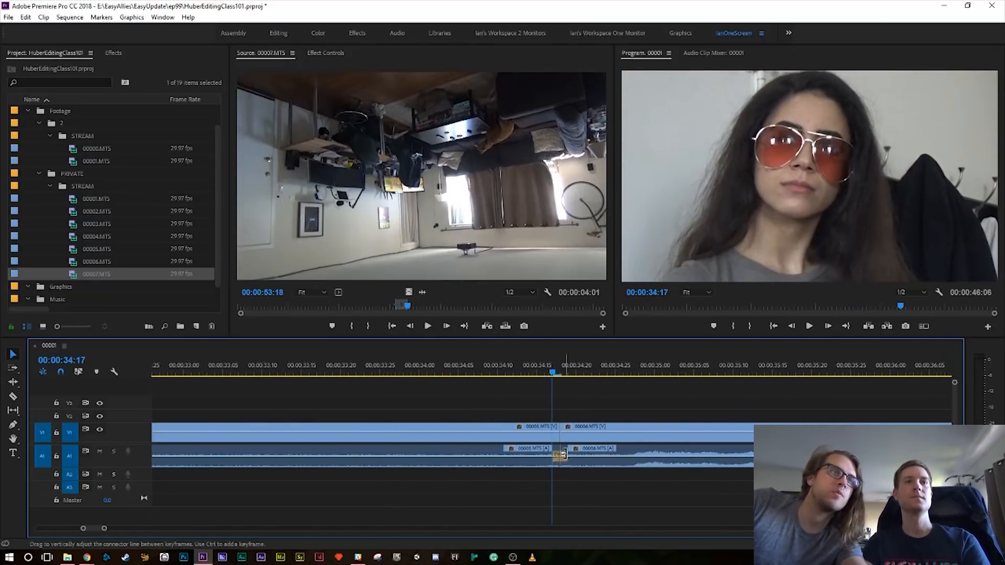
key("minus")
key("minus")
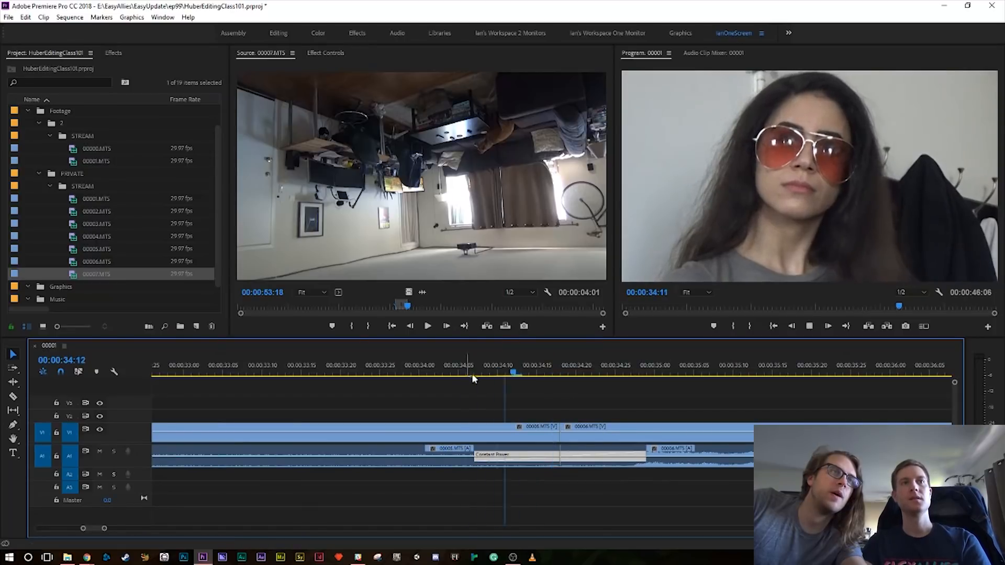
key("space")
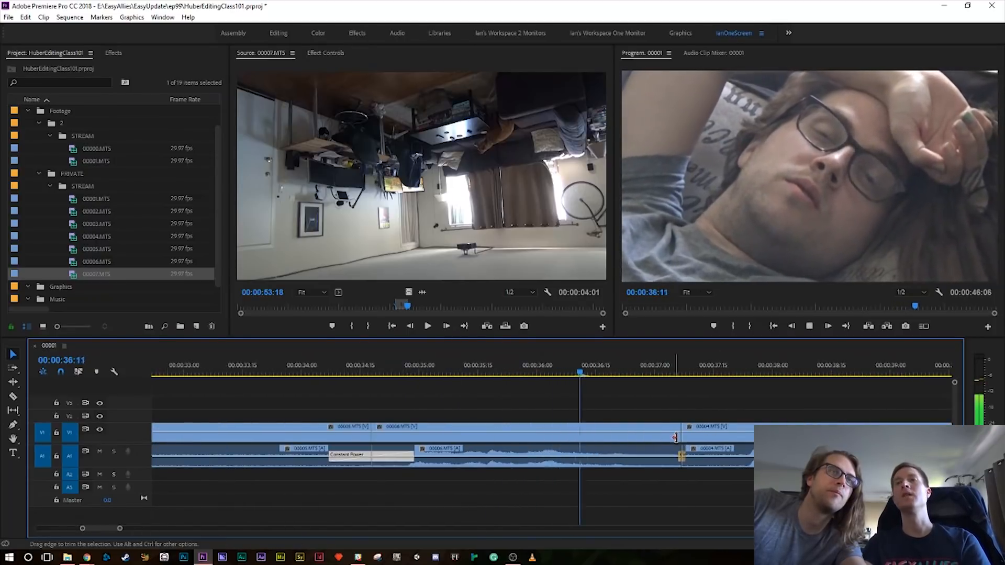
- Lengthen the audio crossfade at the 00:00:37:07 cut between 00006.MTS and 00004.MTS to about 24 frames and play it back
key("equal")
key("equal")
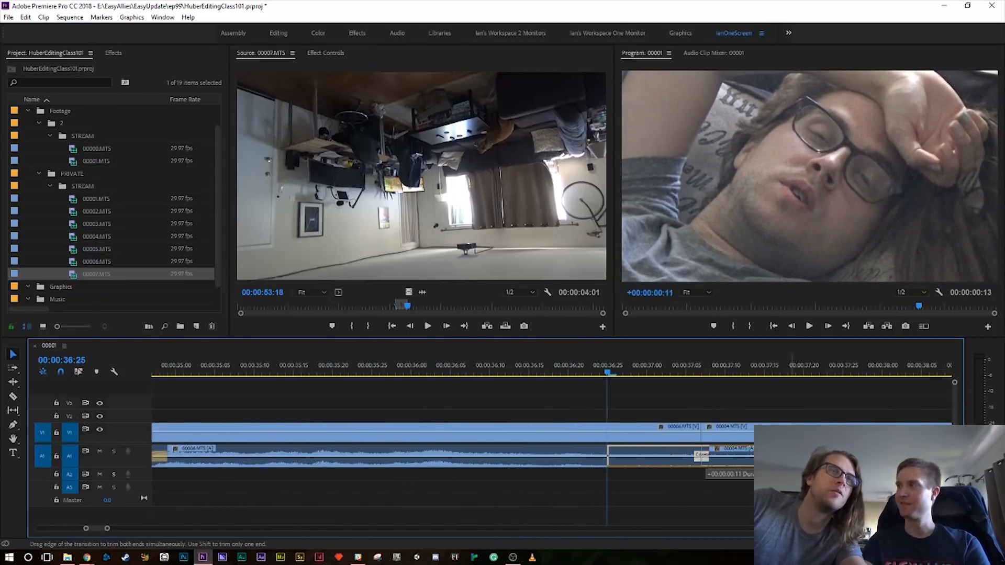
key("space")
key("minus")
key("minus")
key("equal")
key("equal")
key("space")
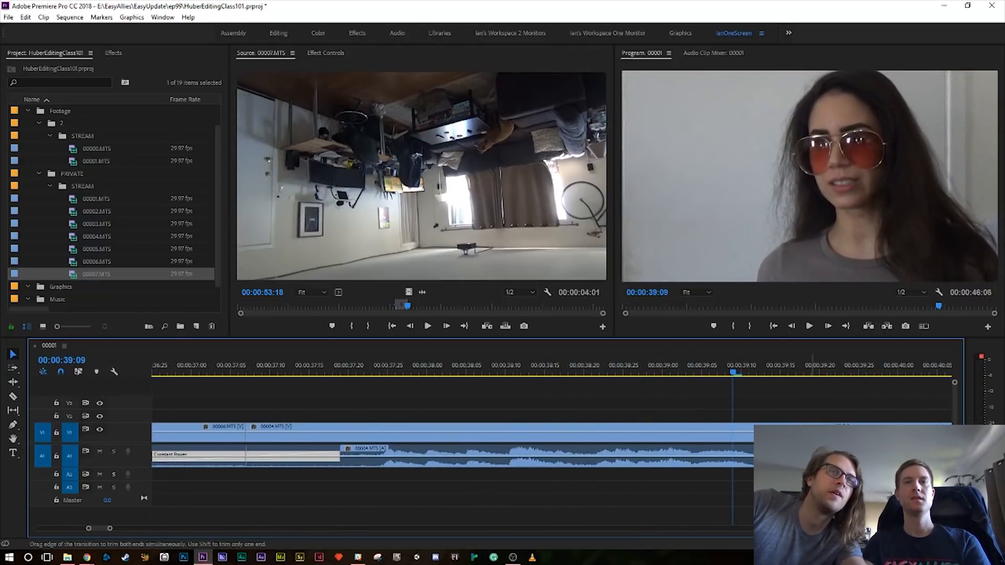
- Lengthen the audio crossfade at the cut near 00:00:39:18, where 00004.MTS ends, to about 18 frames and play it back
left_click(843, 455)
key("space")
key("minus")
key("minus")
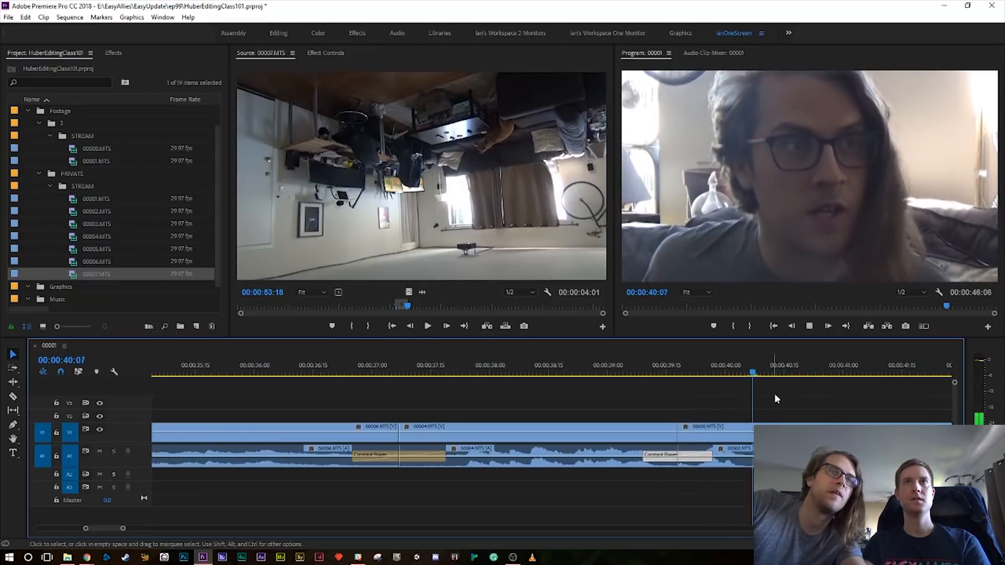
left_click(585, 361)
key("space")
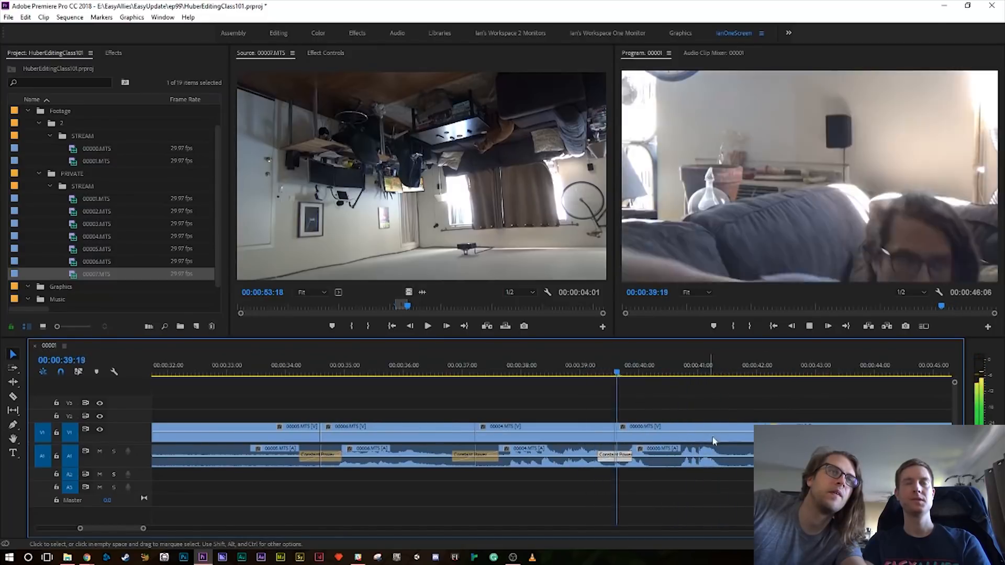
- Lengthen the audio crossfade at the 00:00:42:05 cut into 00007.MTS to about 14 frames and play back from 00:00:41:19
left_click(748, 365)
key("equal")
key("equal")
key("equal")
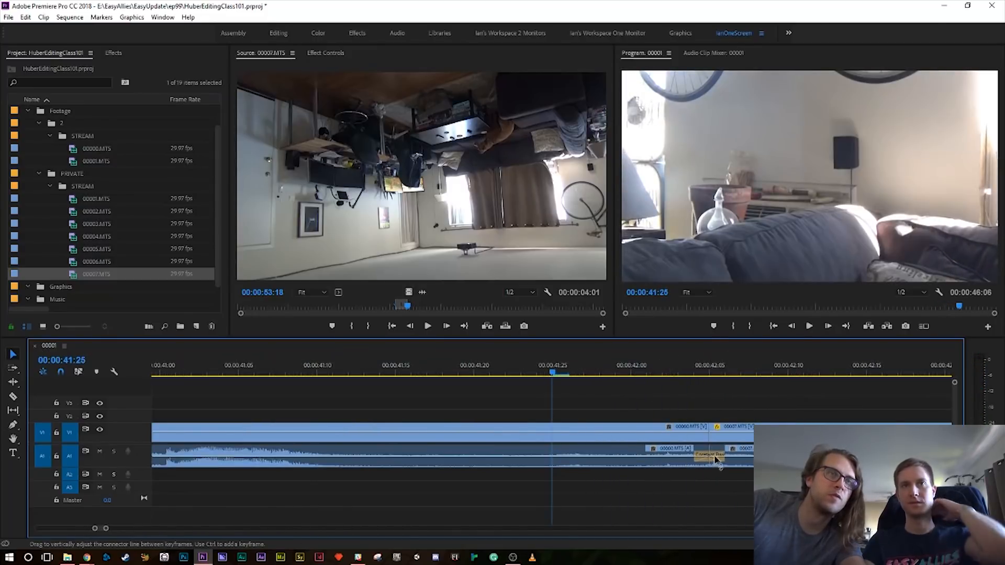
left_click_drag(723, 454, 819, 455)
key("space")
key("minus")
key("minus")
left_click(529, 372)
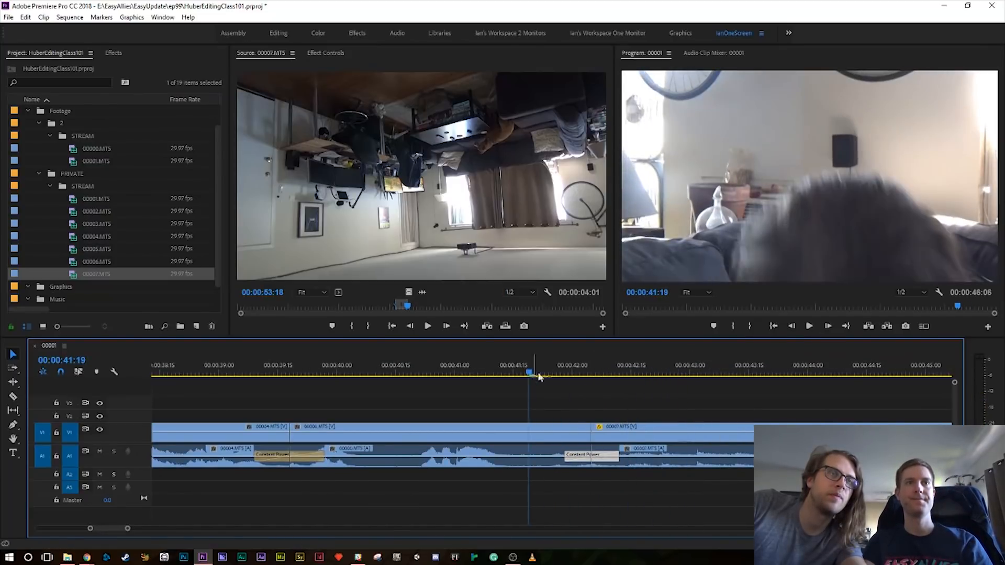
key("space")
key("space")
- Shorten the audio crossfade at the 00:00:42:05 cut into 00007.MTS to 2 frames and play back the cut
left_click_drag(618, 452, 600, 450)
left_click(539, 373)
key("space")
key("space")
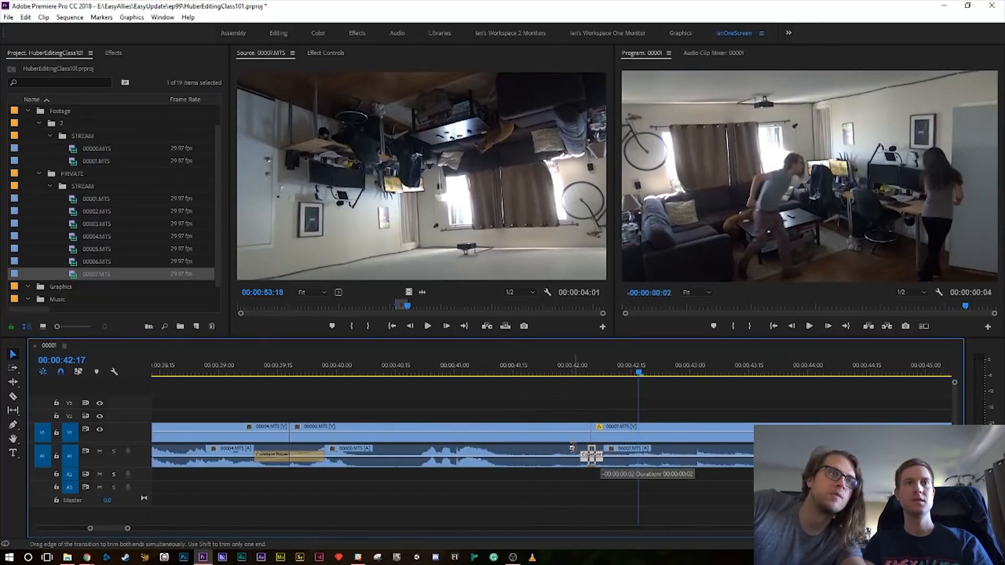
left_click(523, 361)
key("space")
key("minus")
key("minus")
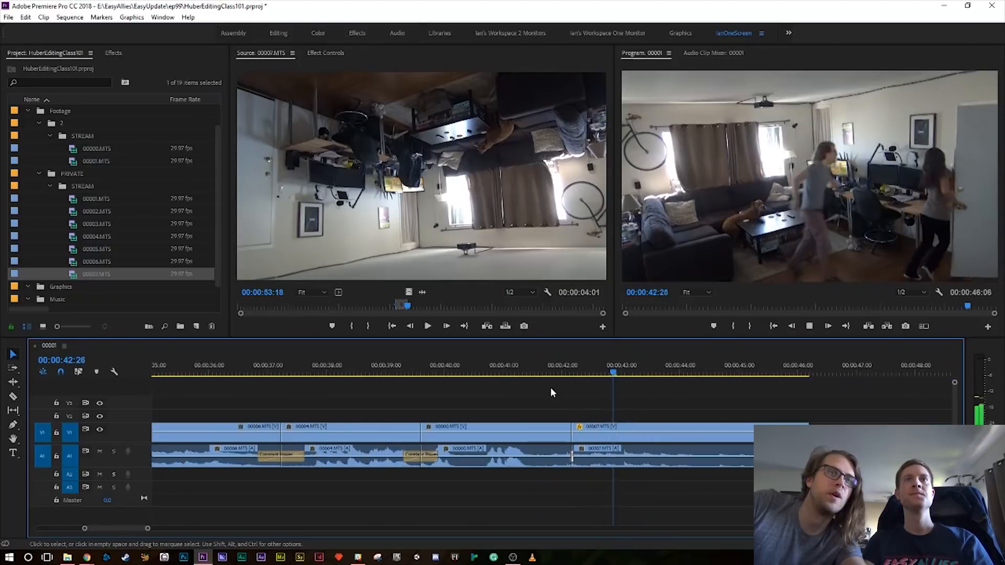
key("space")
- Play back the sequence from about 00:00:34:06 to review the crossfades near its end
key("minus")
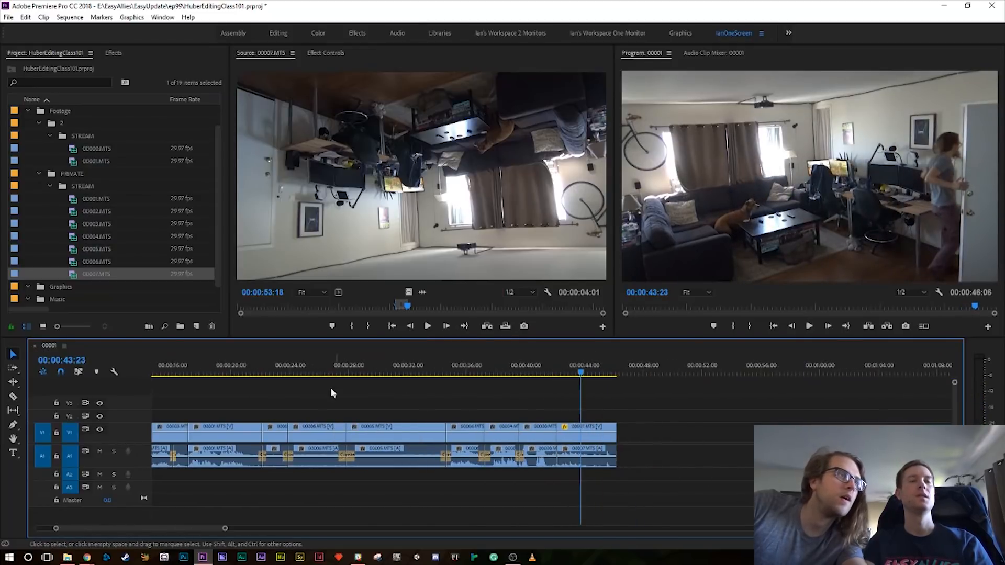
key("minus")
left_click_drag(396, 372, 398, 370)
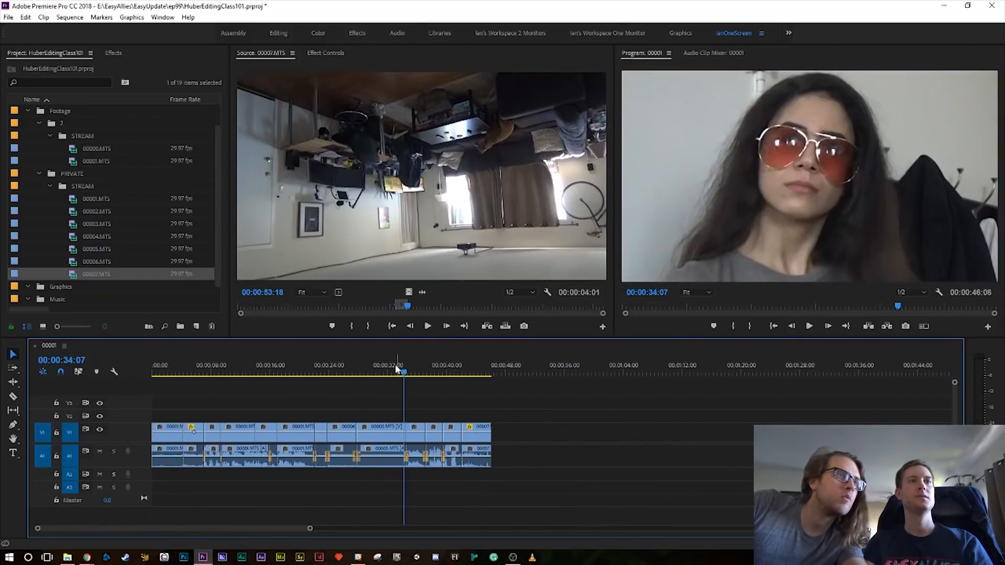
key("equal")
key("equal")
key("equal")
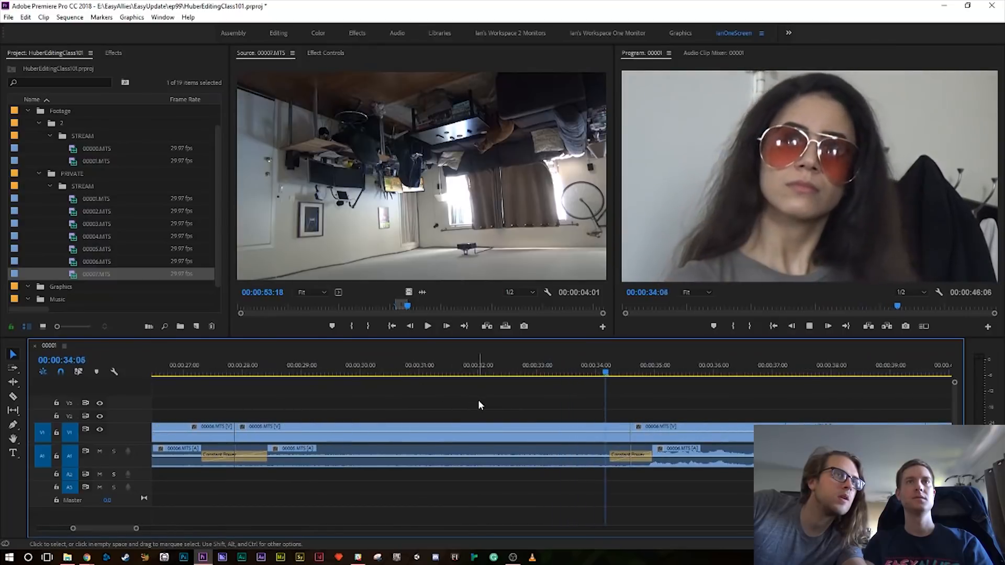
key("minus")
key("minus")
key("minus")
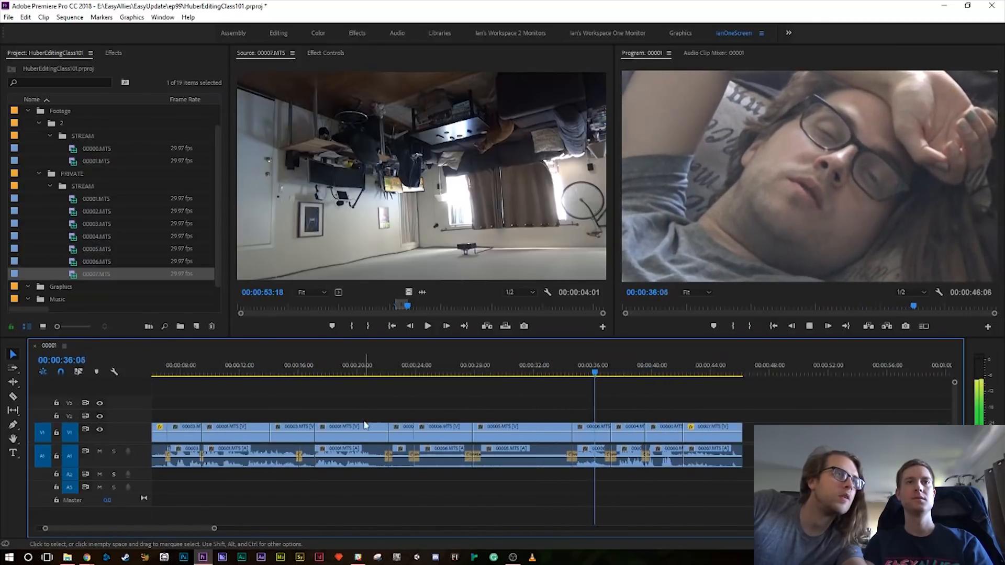
right_click(184, 455)
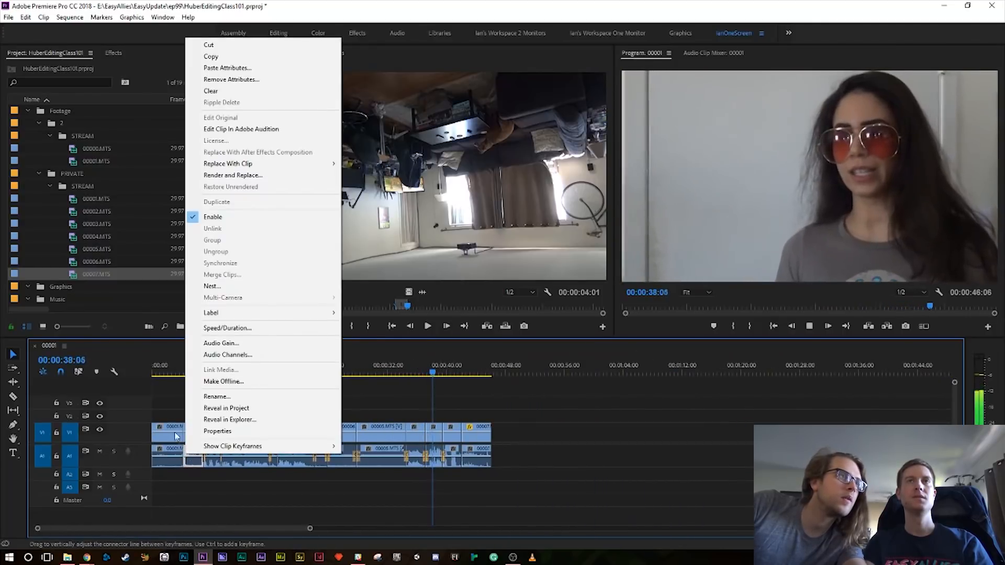
left_click(180, 451)
right_click(181, 449)
left_click(230, 519)
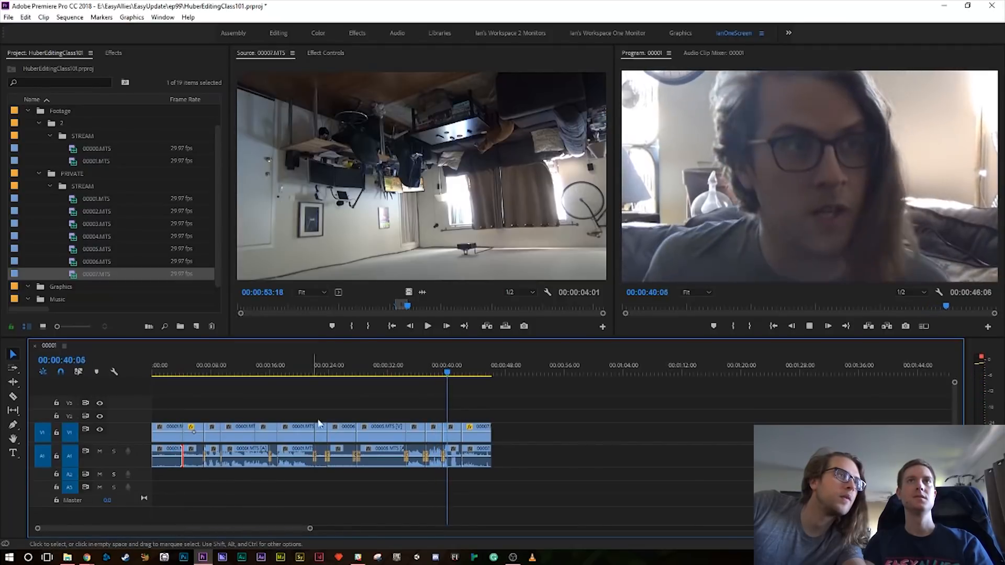
- Play back the whole sequence from its start to its end and save the project
key("space")
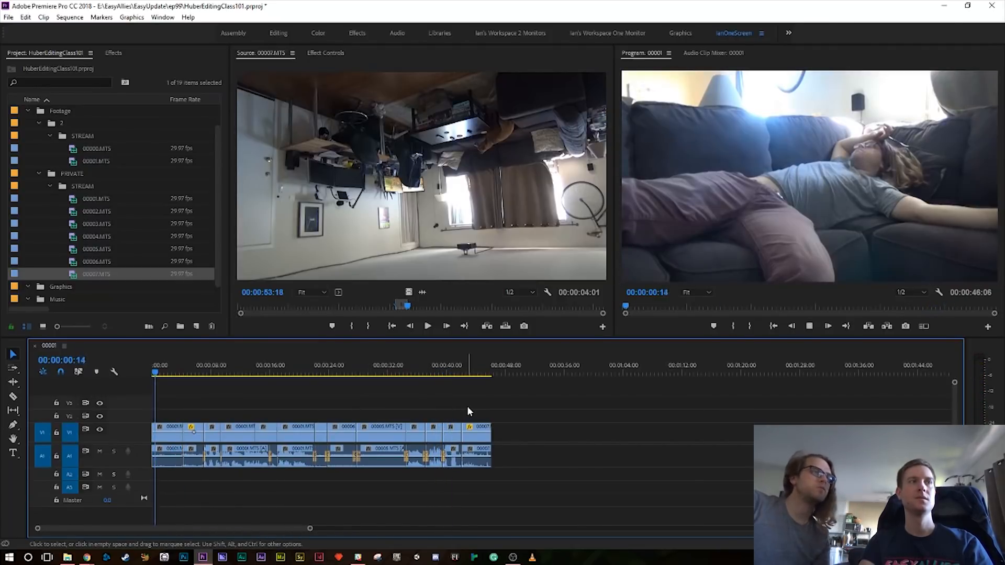
left_click(288, 372)
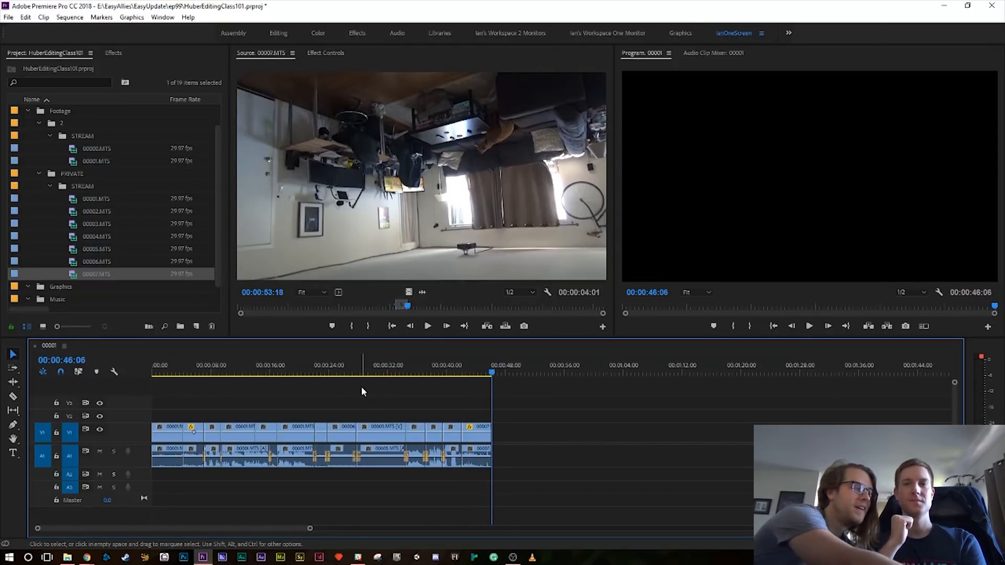
key("ctrl+s")
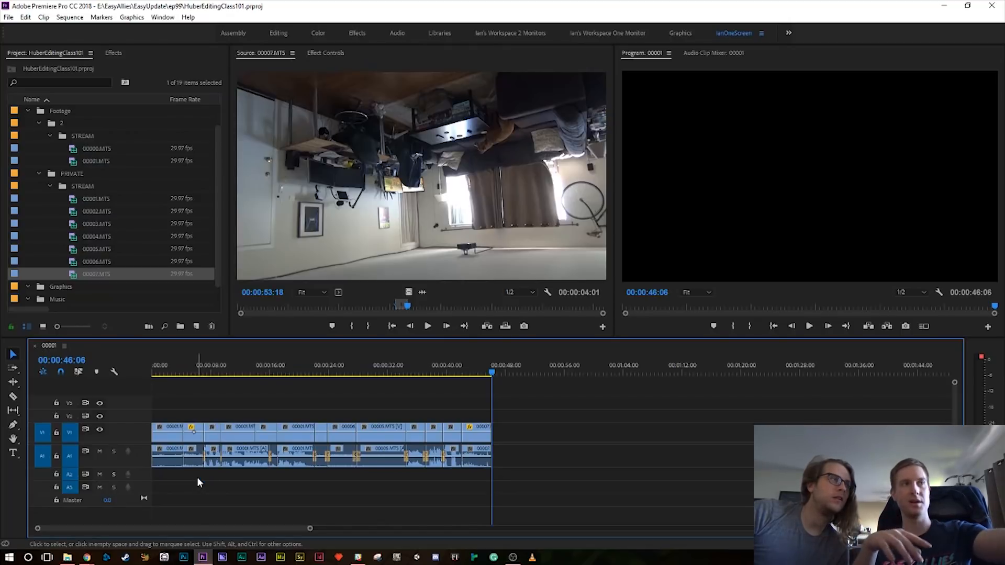
- Examine where the video and audio of the 00001.MTS clip around 00:00:12:11 end relative to each other, up to 00:00:16:09
left_click_drag(235, 358, 244, 358)
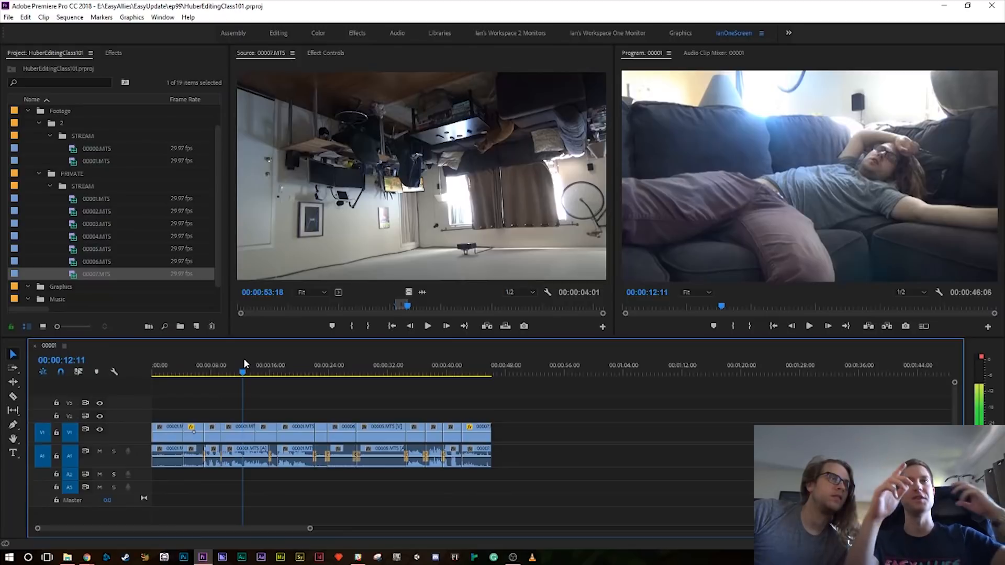
key("equal")
key("equal")
key("equal")
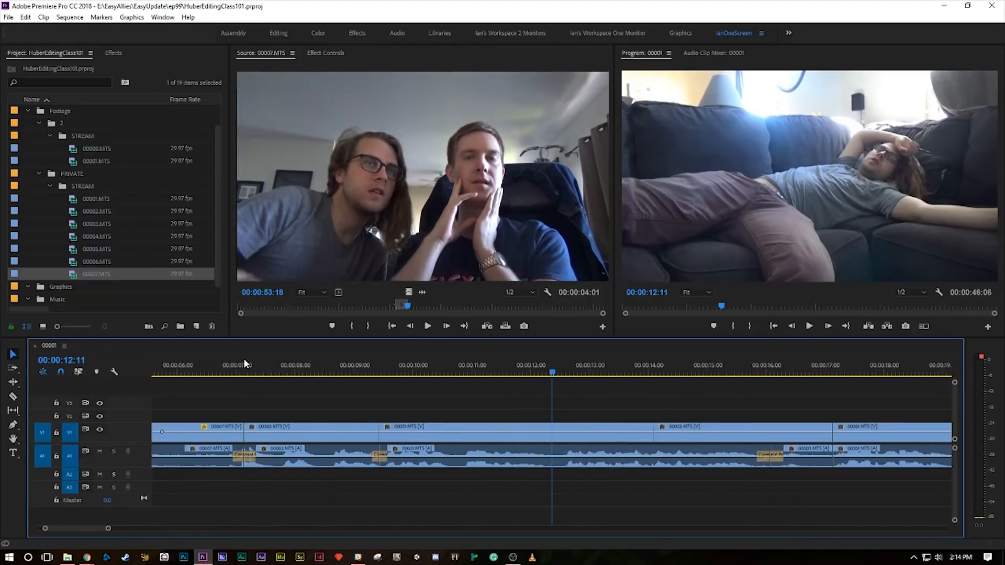
left_click(644, 438)
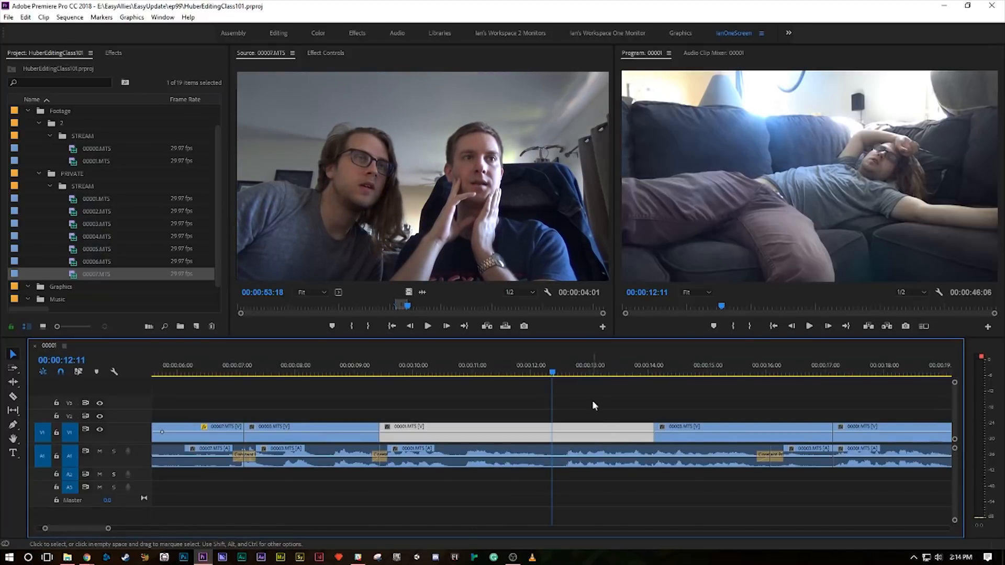
left_click(600, 456, "shift")
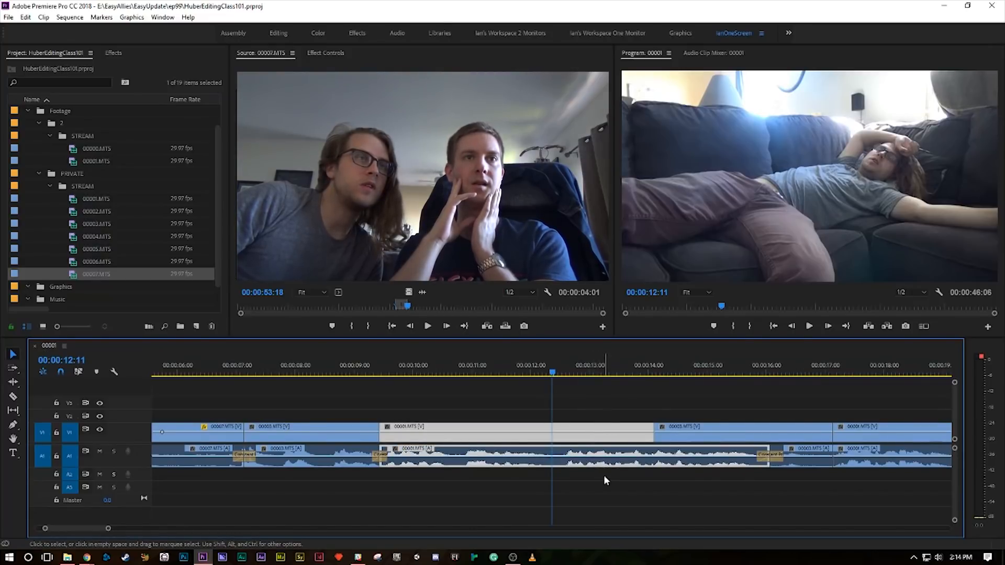
left_click(594, 407)
left_click(593, 450)
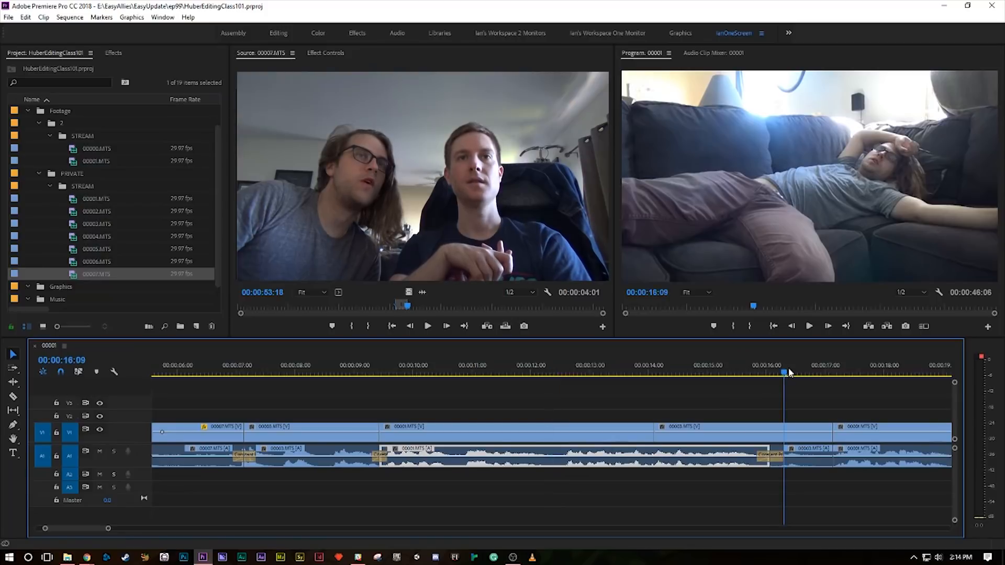
left_click(652, 394)
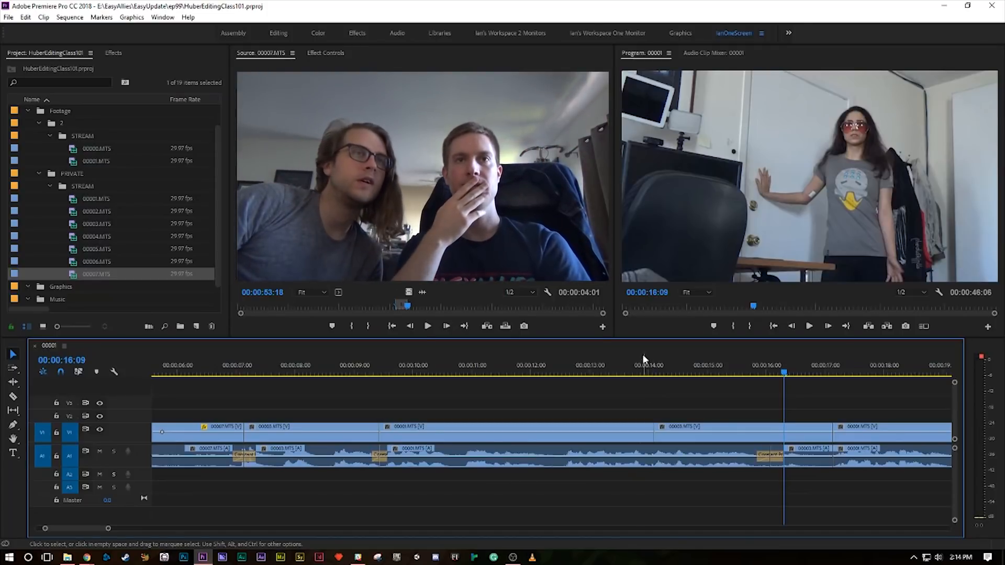
- Play back from about 00:00:12:00 to 00:00:17:07 and compare the separate video and audio parts of the 00001.MTS shot
left_click(526, 366)
key("space")
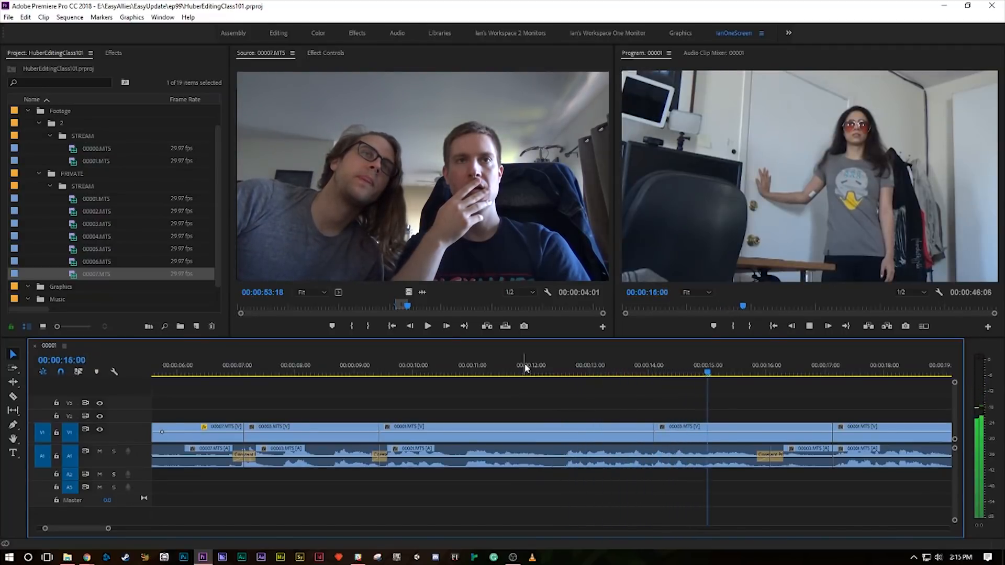
key("space")
left_click(609, 426)
left_click(639, 463)
left_click(631, 429)
left_click(637, 452)
left_click(633, 430)
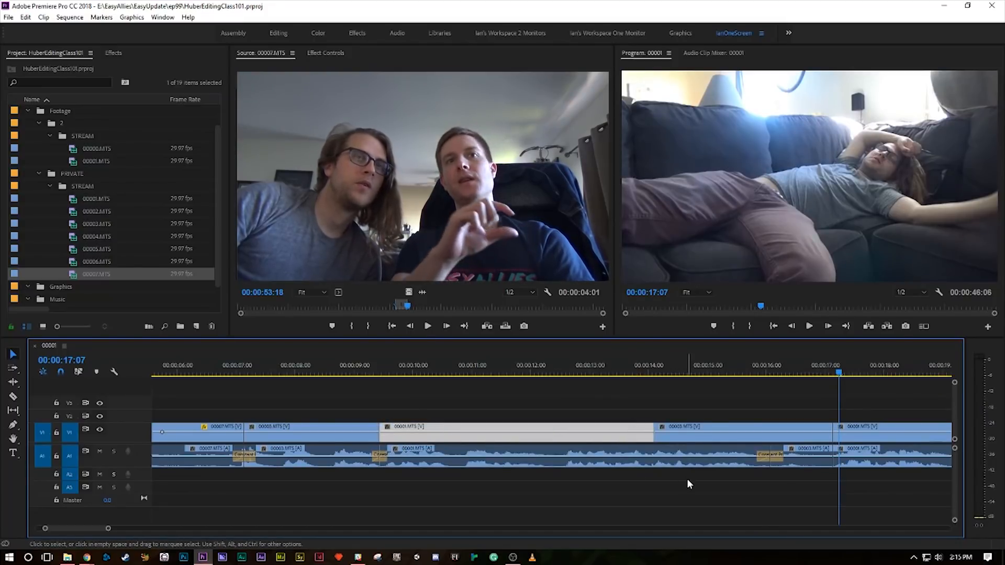
- Remove the audio crossfade at the 00:00:34:18 cut and trim the end of the 00005.MTS audio back to about 00:00:32:27
key("minus")
key("minus")
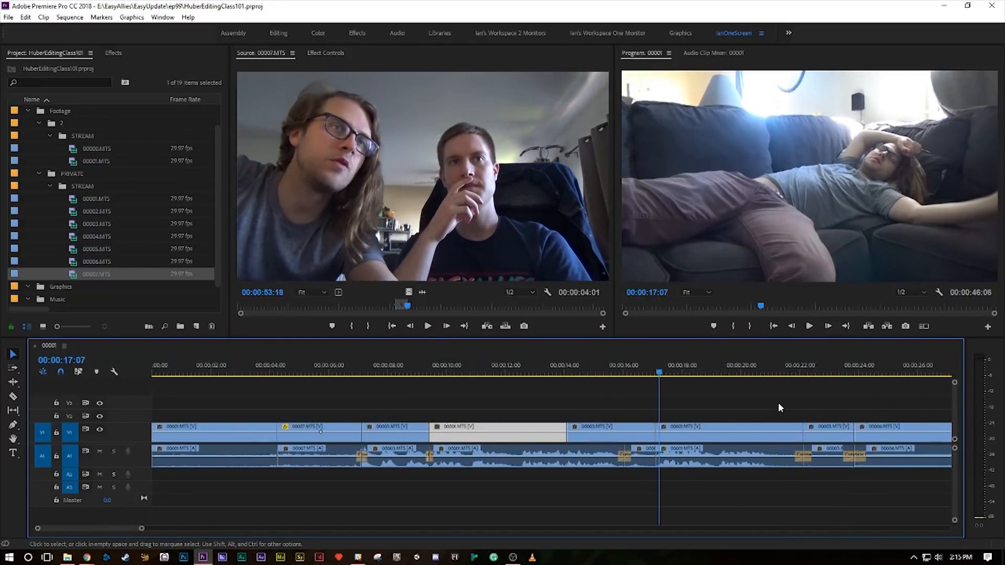
left_click(735, 369)
left_click(669, 361)
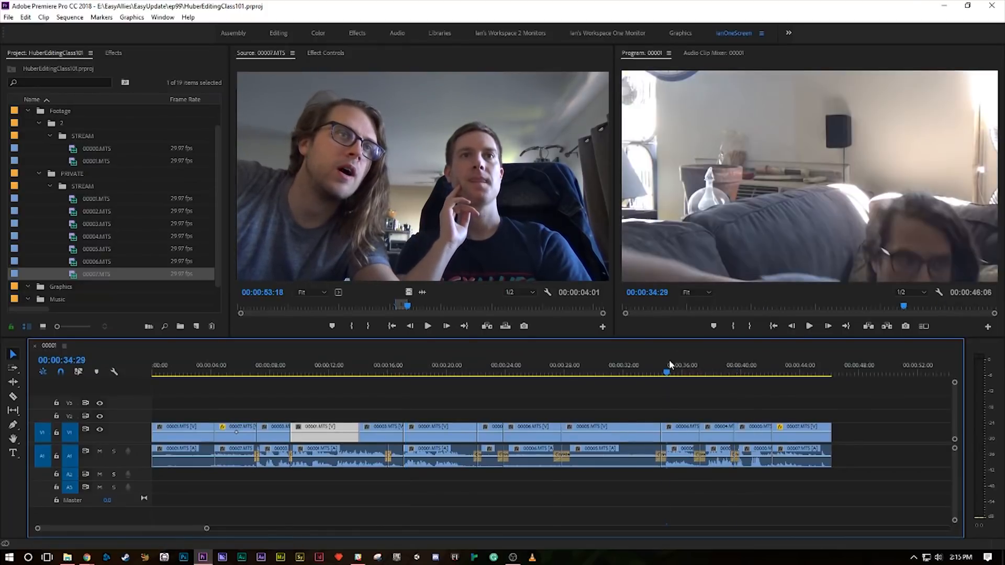
key("equal")
key("equal")
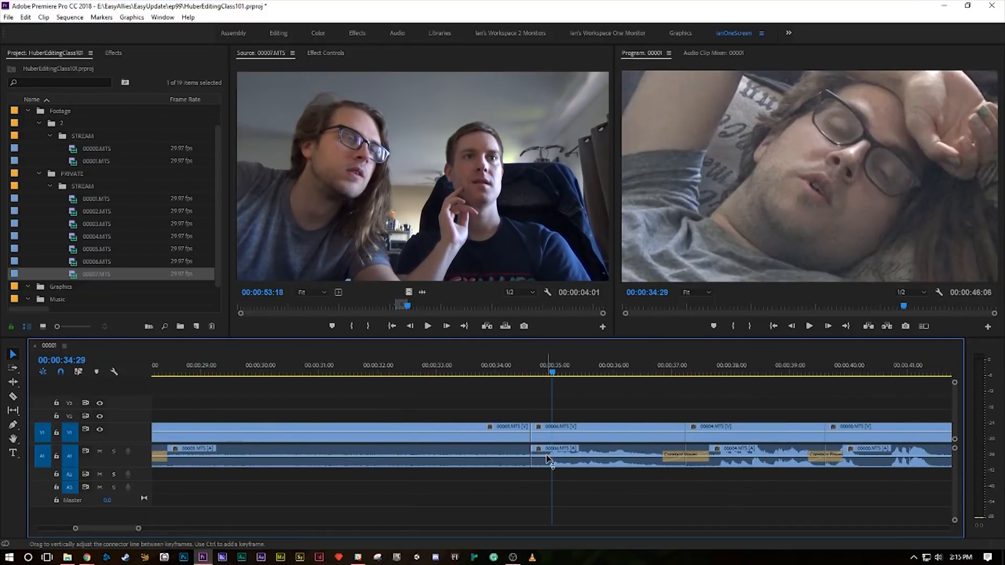
left_click(534, 373)
key("equal")
left_click_drag(549, 449, 352, 450)
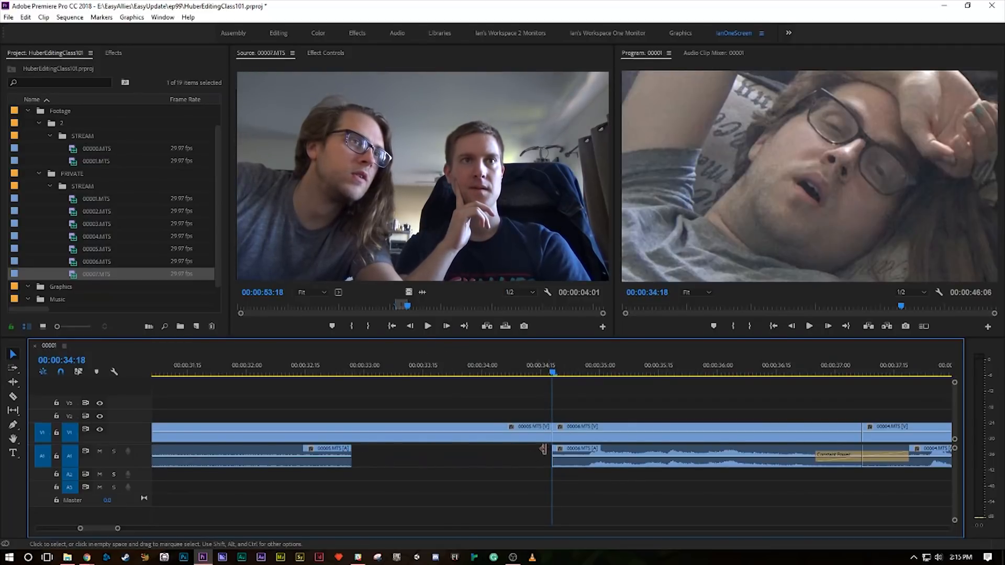
- Extend the start of the 00006.MTS audio back to about 00:00:32:27 to fill the gap, and play back from 00:00:32:06
left_click(539, 454)
key("Delete")
left_click(268, 366)
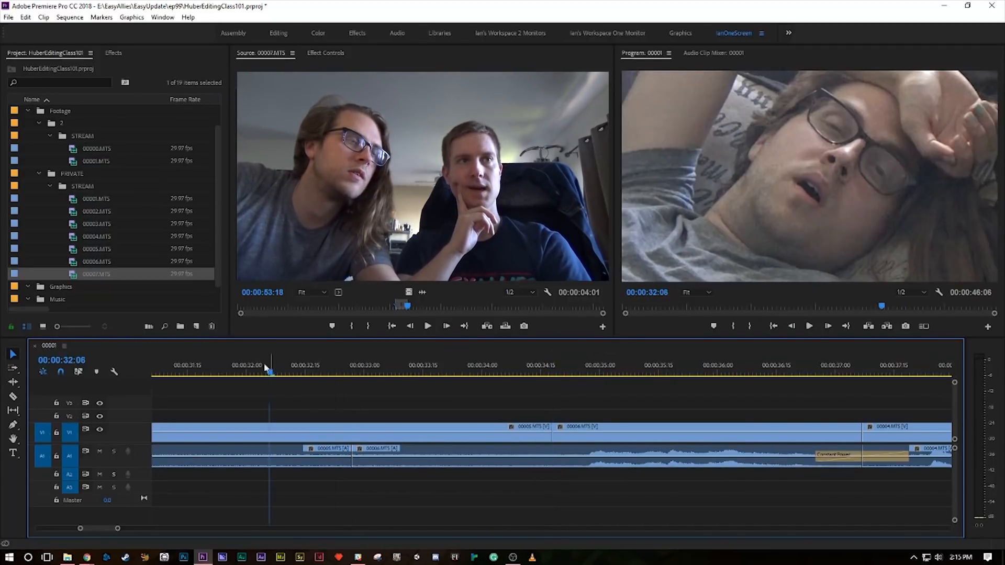
key("space")
key("minus")
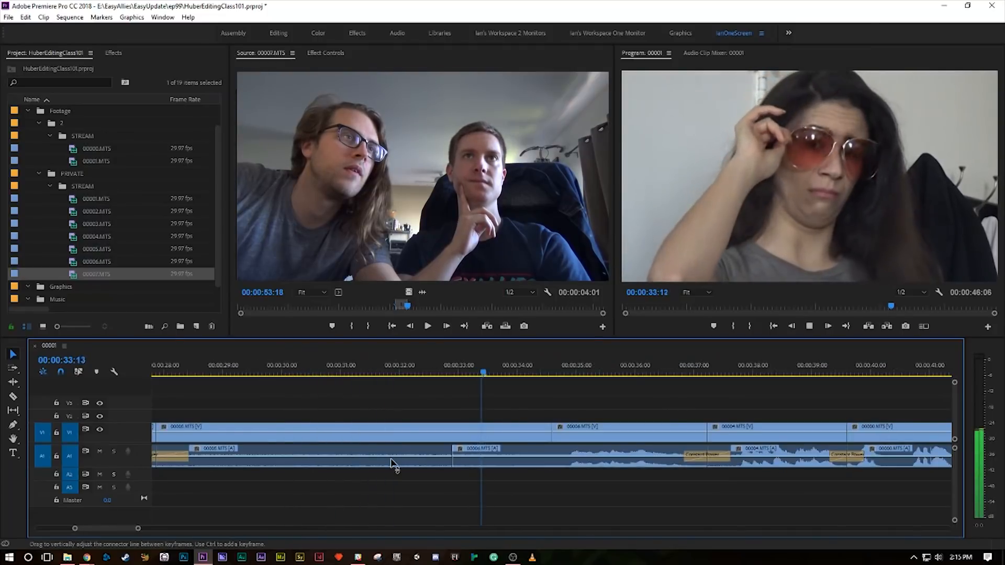
key("space")
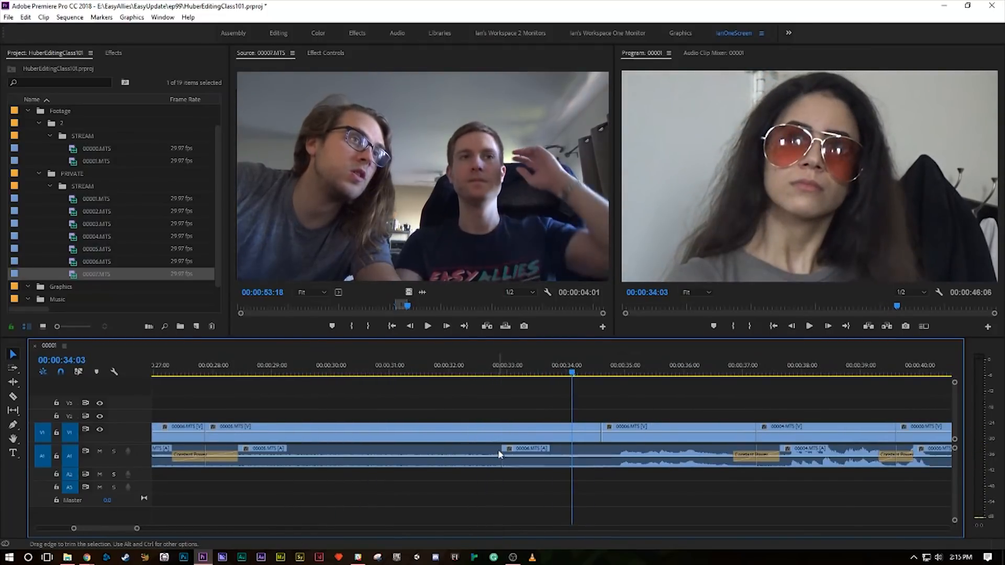
- Add a Constant Power crossfade at the 00:00:32:27 audio cut, lengthen it to about 00:00:03:06, and play back from about 00:00:29:03
right_click(500, 450)
left_click(551, 517)
left_click(499, 368)
key("equal")
key("equal")
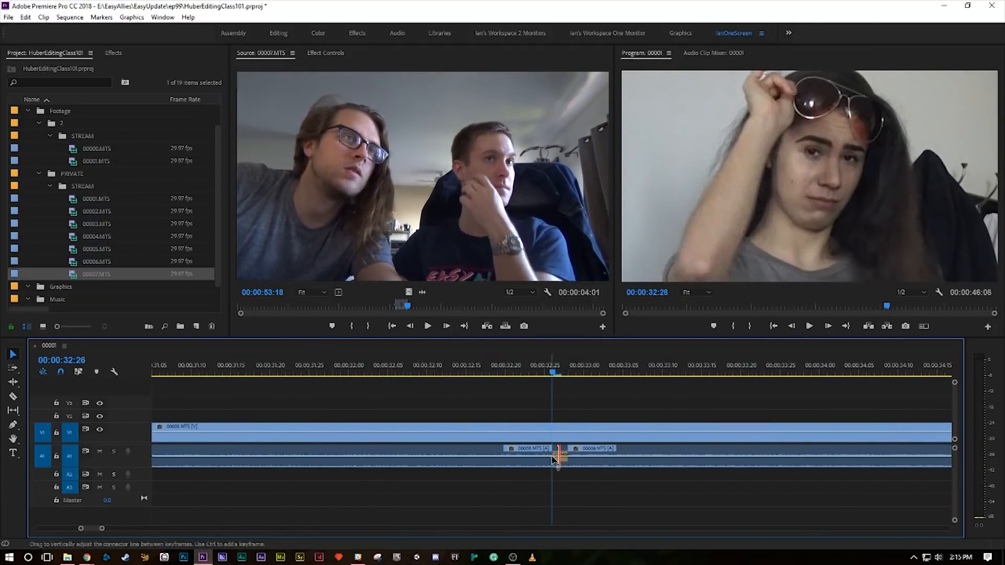
left_click_drag(568, 455, 937, 452)
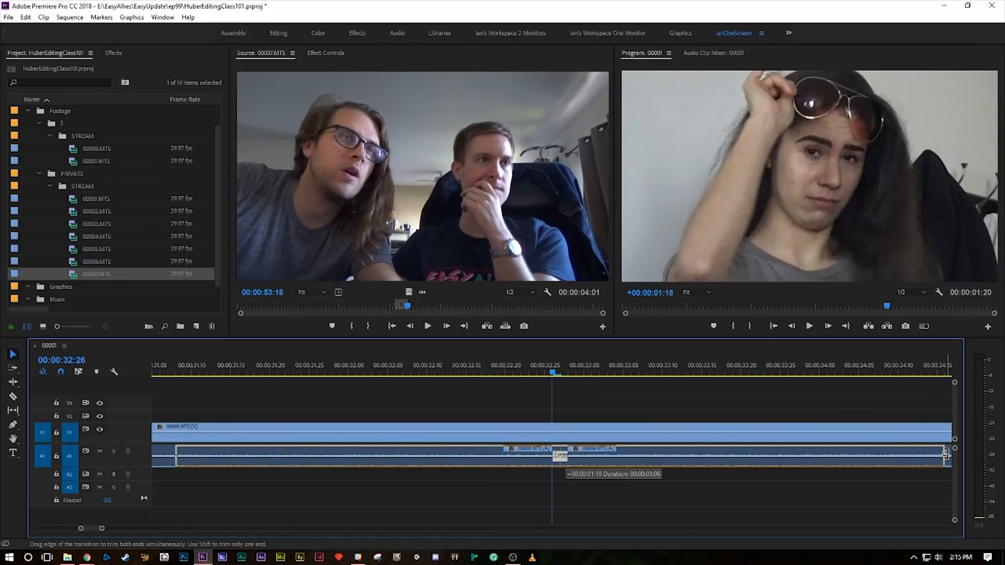
key("minus")
key("minus")
key("minus")
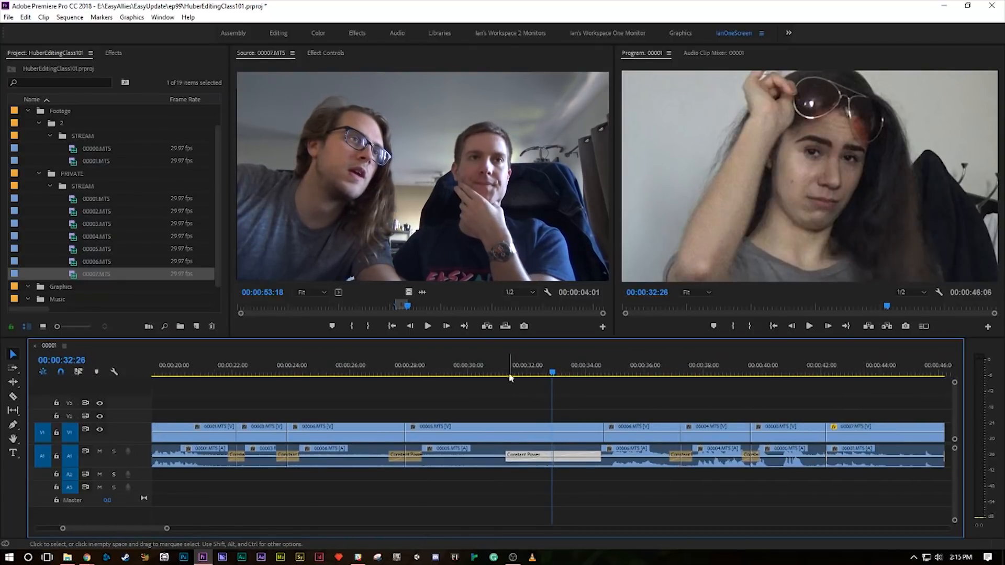
left_click(442, 371)
key("space")
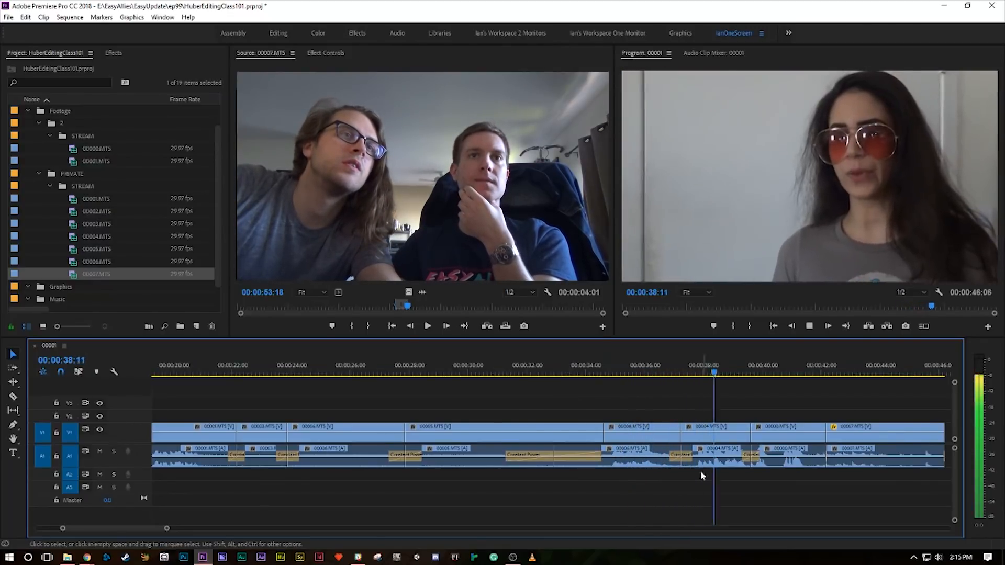
- Lengthen the audio crossfade between 00006.MTS and 00004.MTS to about 2 seconds and play back from about 00:00:35:15 to 00:00:42:10
left_click_drag(691, 457, 709, 457)
left_click(630, 373)
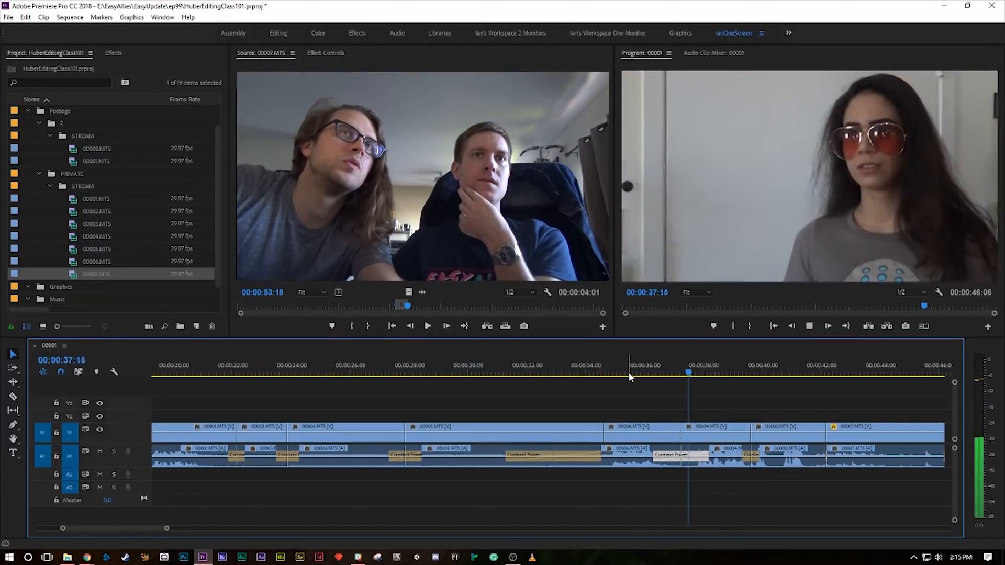
key("minus")
key("minus")
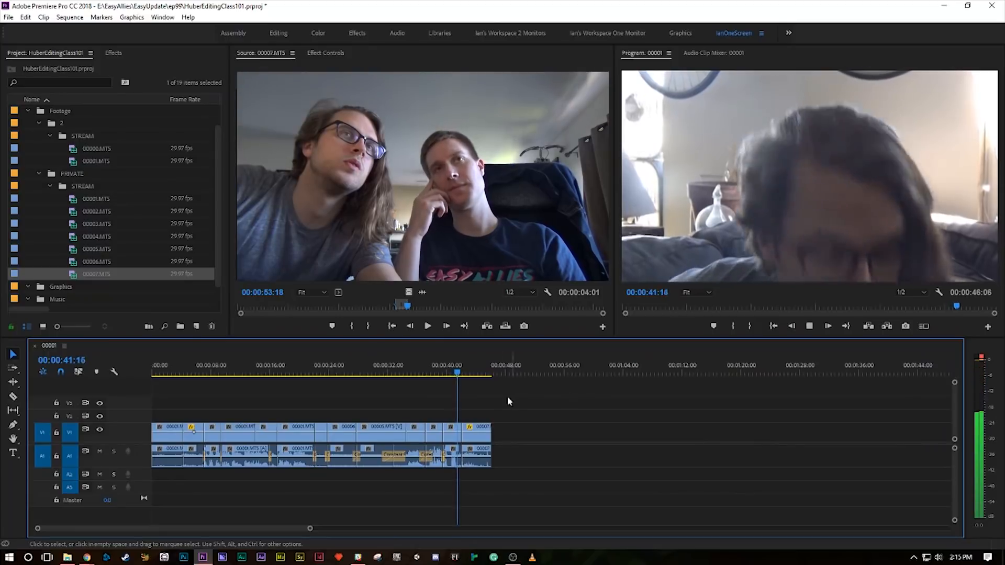
key("space")
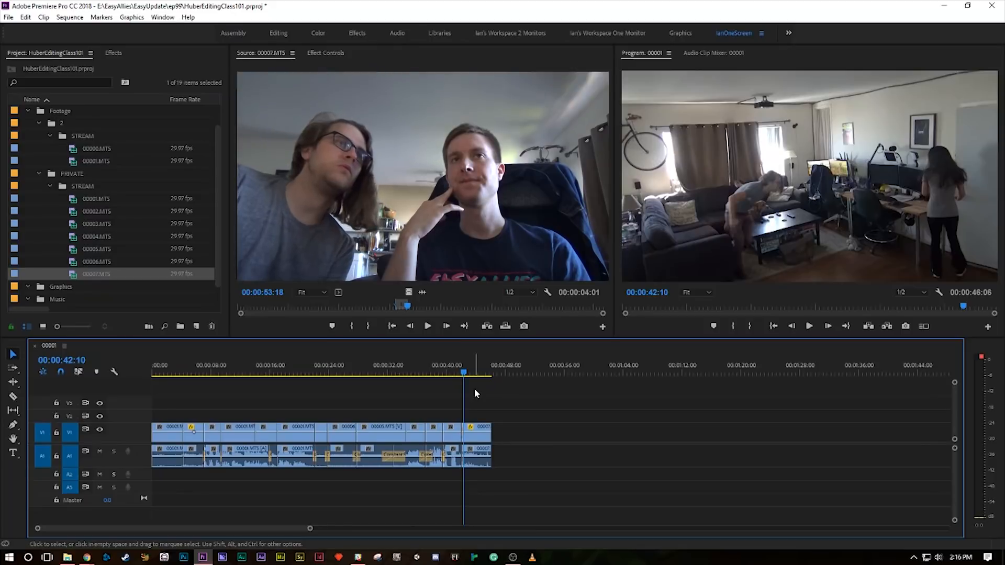
- Try to move all of the sequence's audio clips from track A1 to track A2, and undo the move
left_click_drag(537, 469, 155, 461)
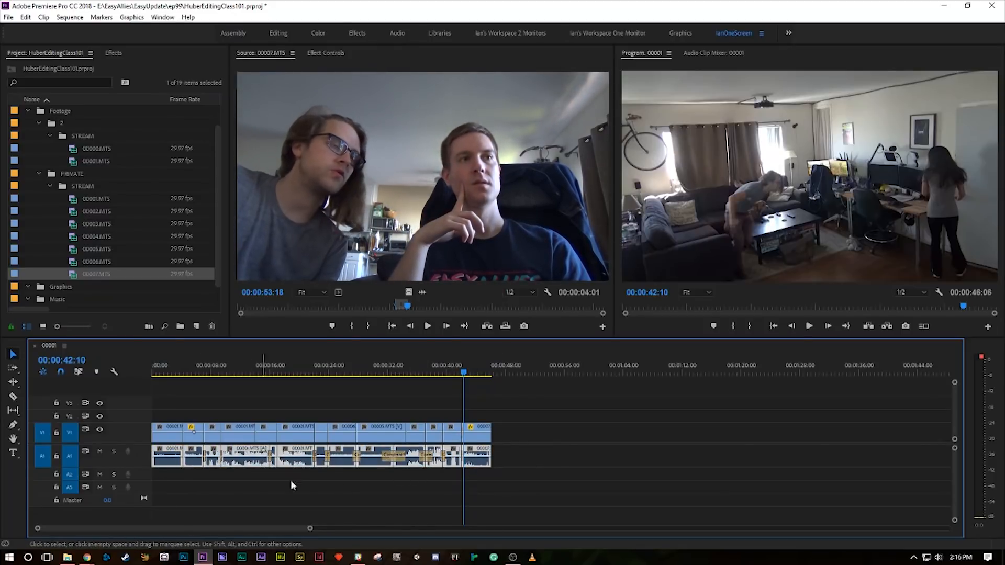
left_click_drag(479, 463, 477, 483)
left_click(510, 472)
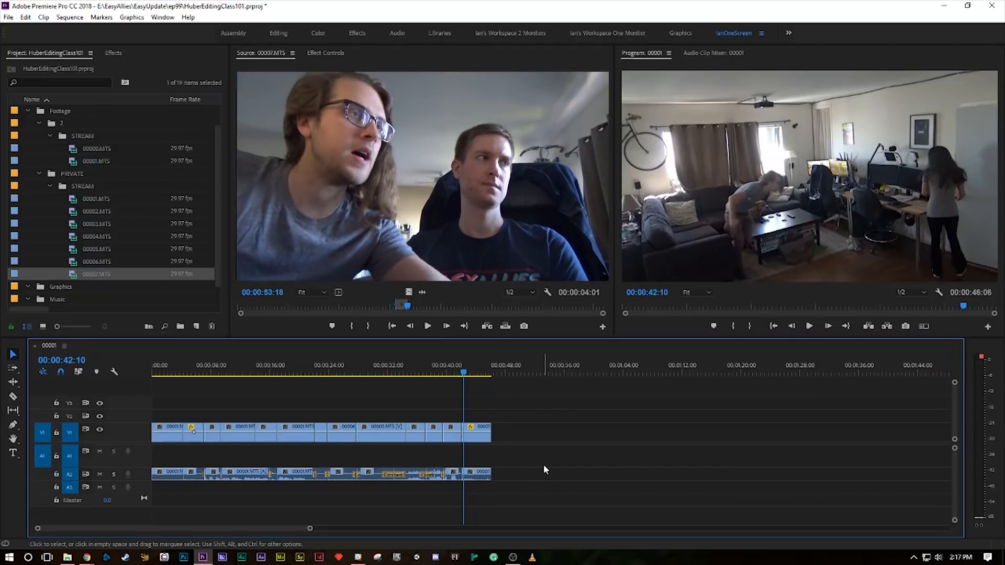
key("ctrl+z")
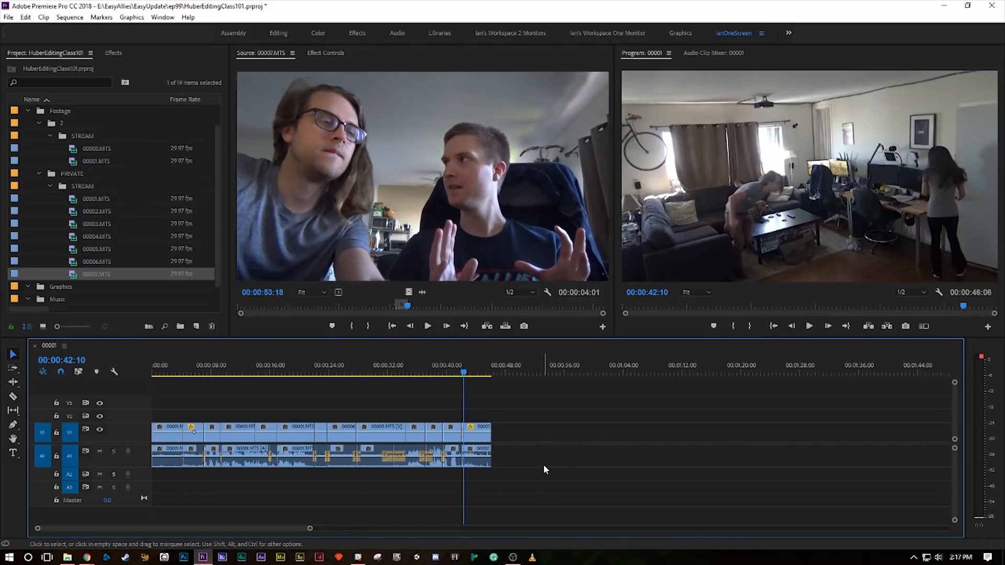
- Remove the video transition at the start of the final 00007.MTS clip, near 00:00:42:05
key("equal")
key("equal")
key("equal")
key("equal")
key("minus")
left_click(544, 436)
key("Delete")
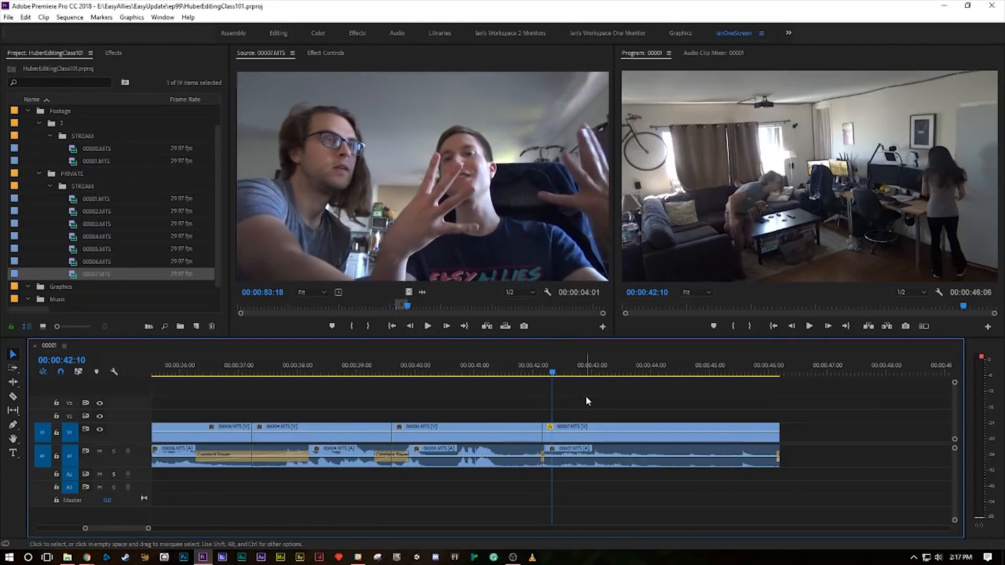
key("minus")
key("minus")
key("minus")
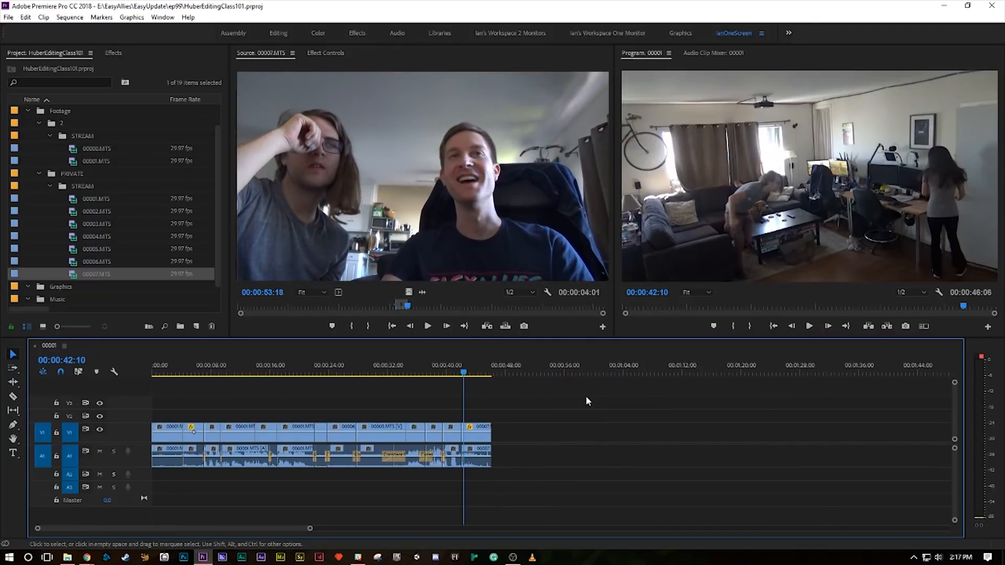